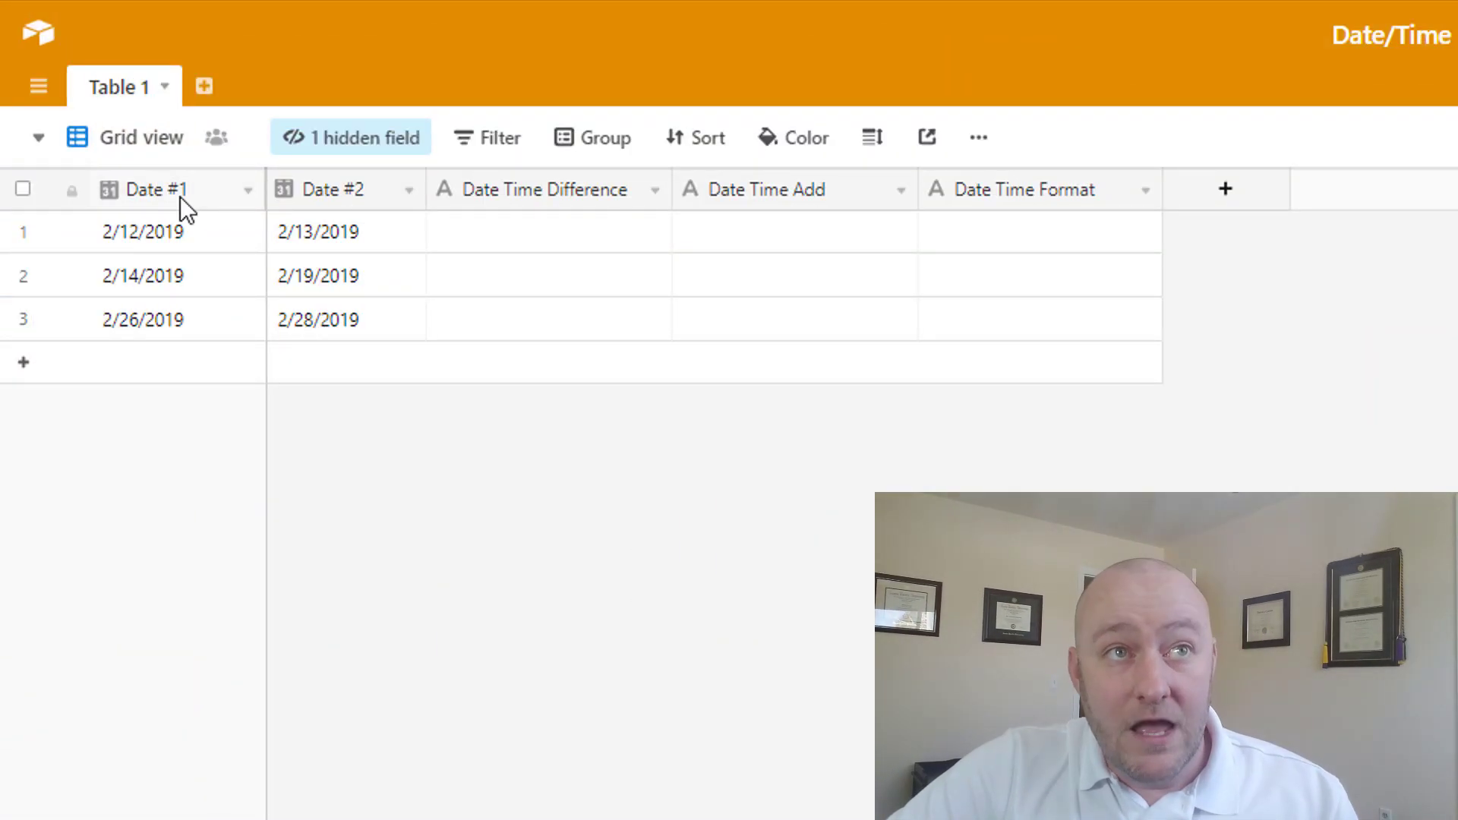
- Review the Date #1 and Date #2 values and confirm Date #1 has 'Include a time field' off
left_click(194, 242)
left_click(187, 334, "shift")
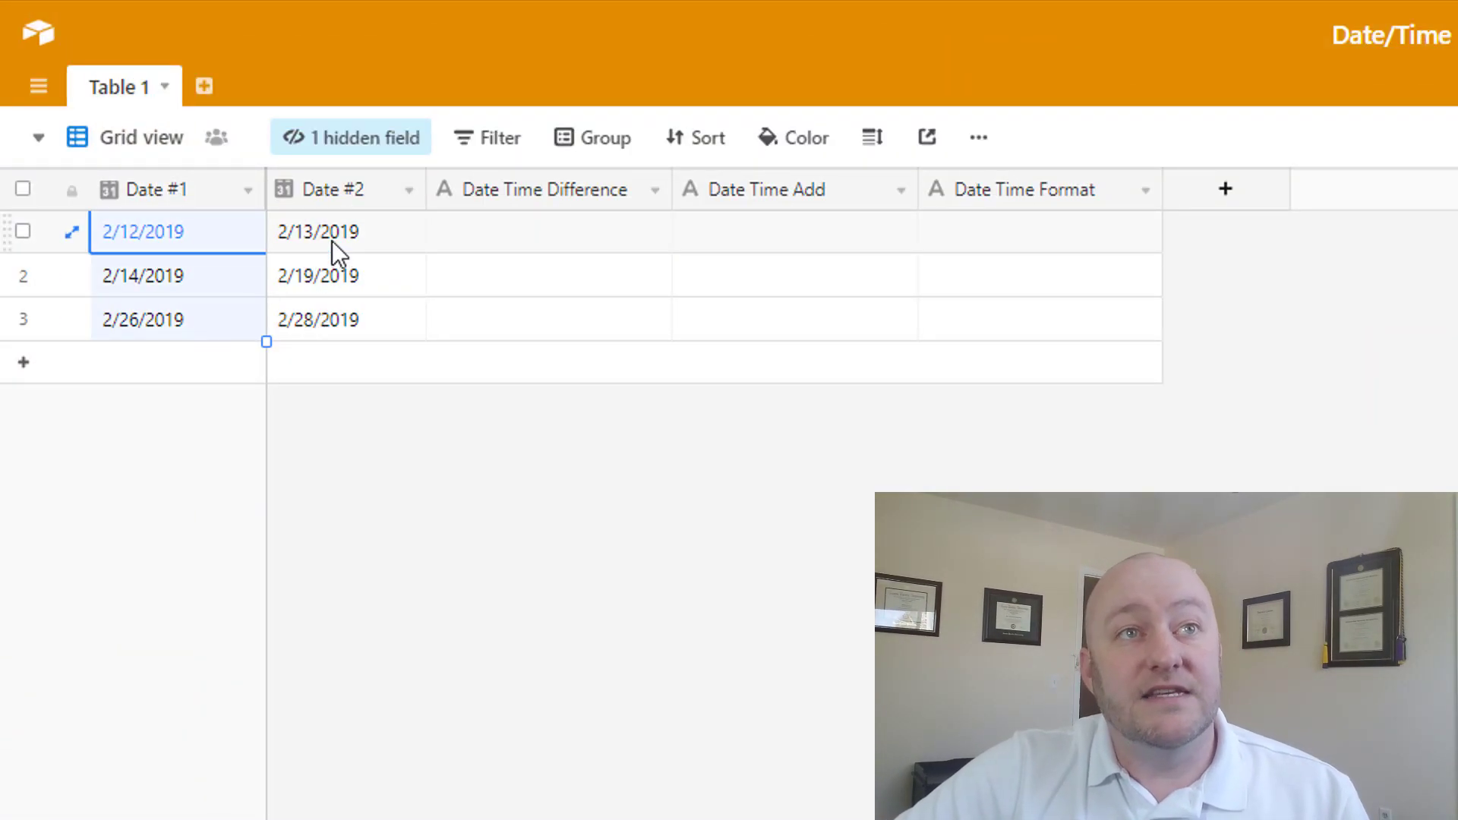
left_click_drag(329, 237, 341, 322)
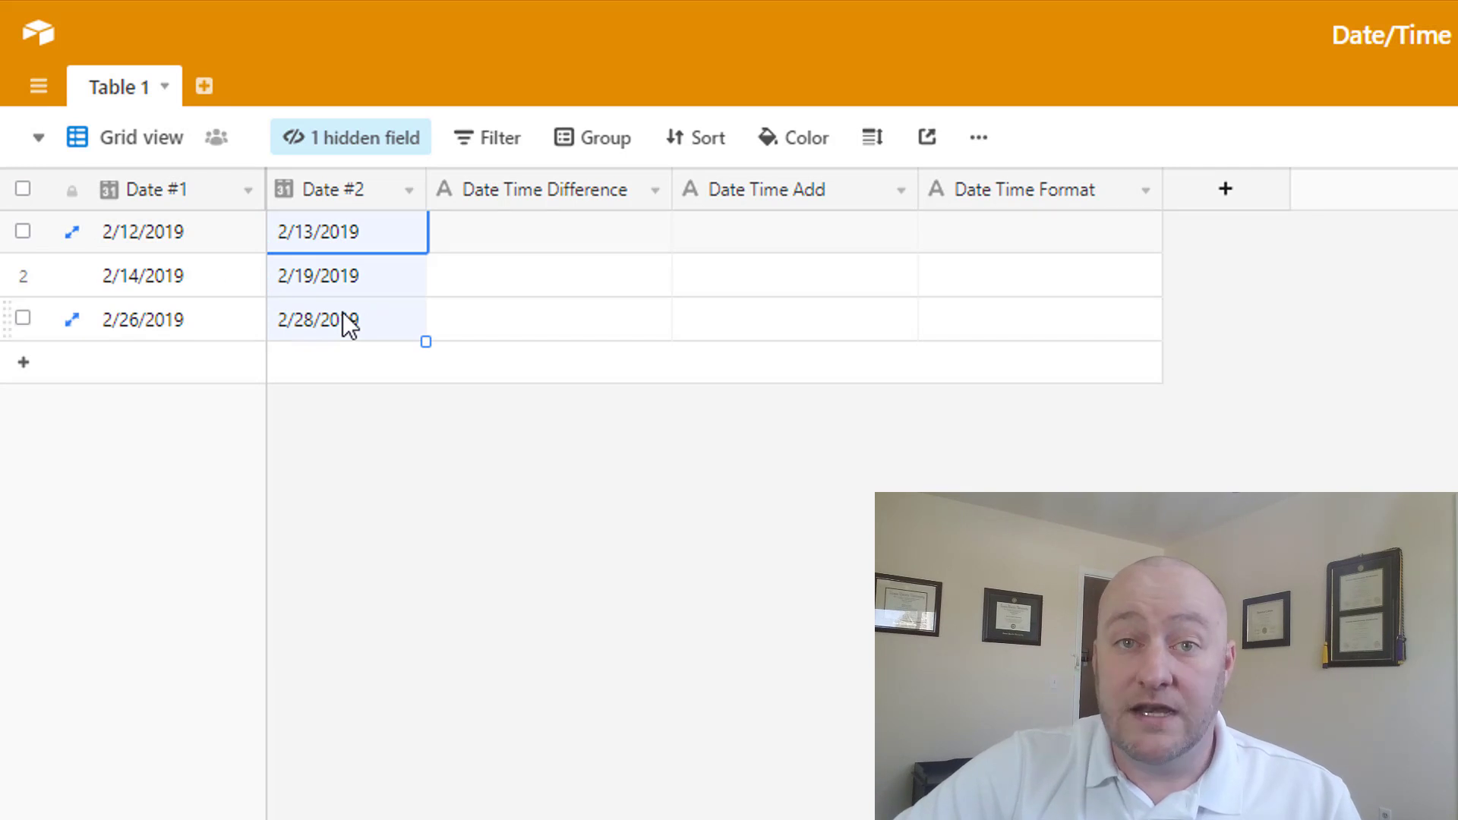
left_click(248, 192)
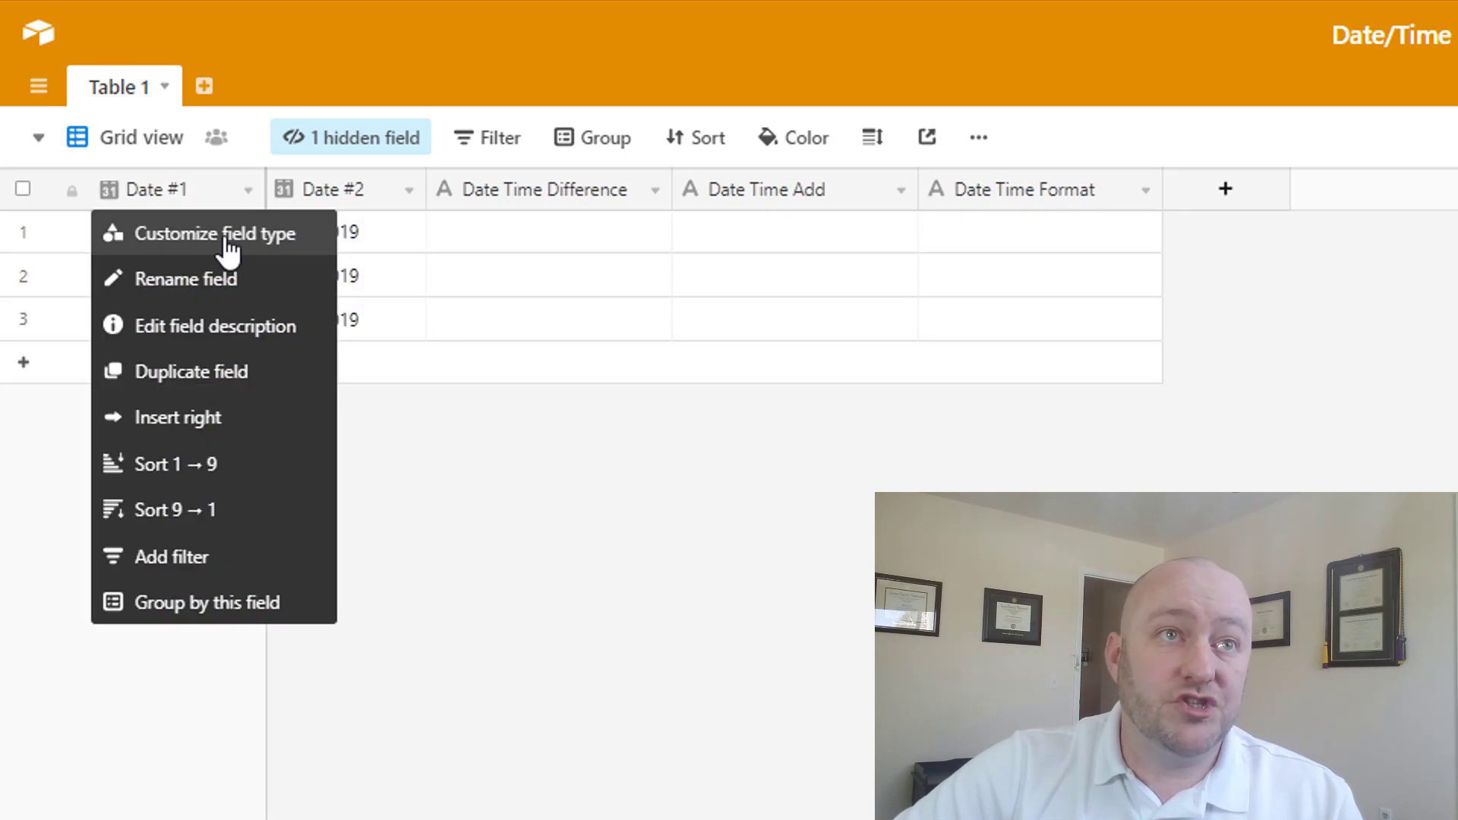
left_click(268, 235)
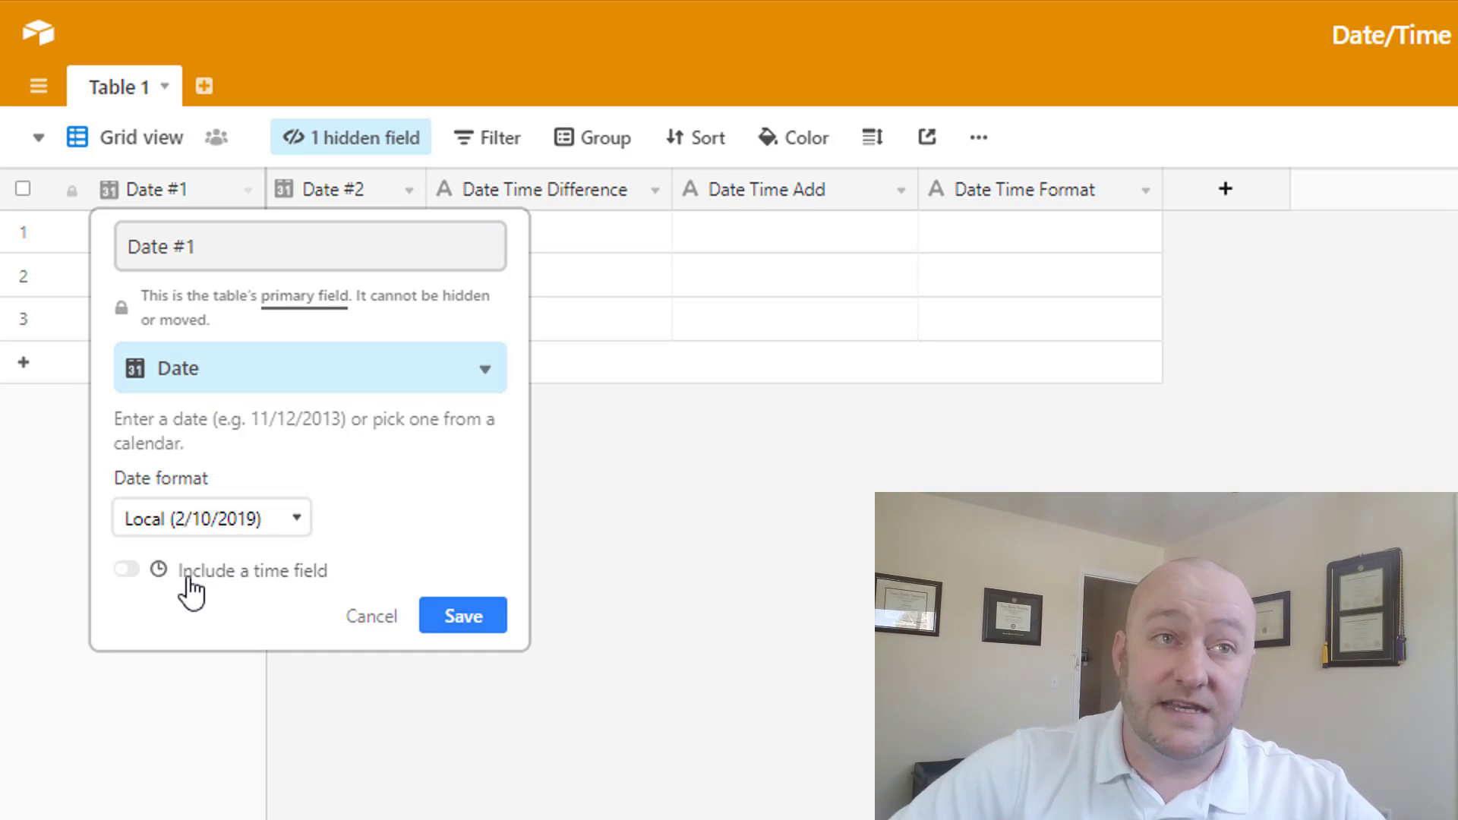
left_click(465, 616)
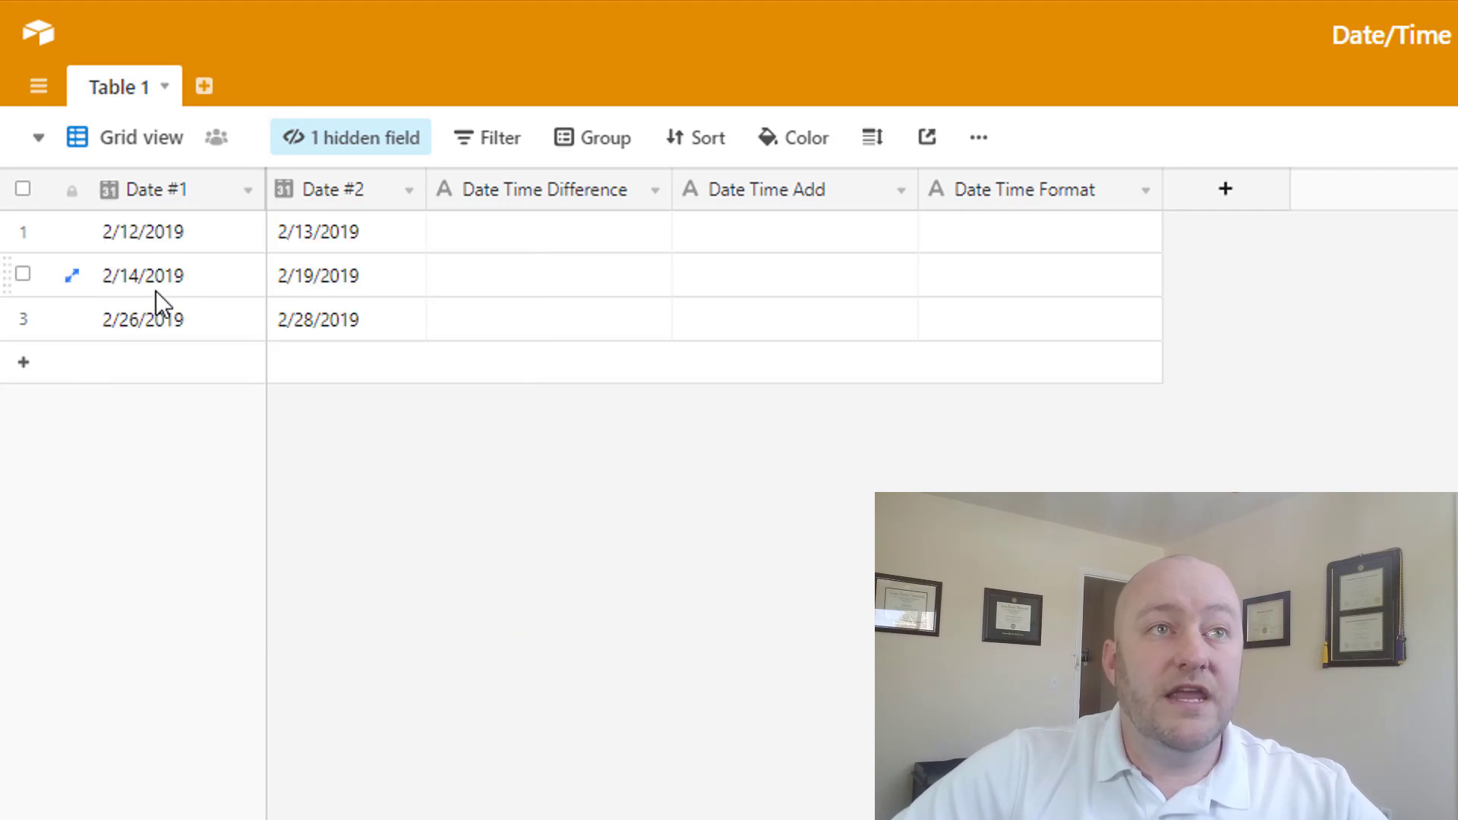
- Open the calendar for row 2's 2/14/2019 date and close it, keeping that date
left_click(156, 290)
left_click(154, 291)
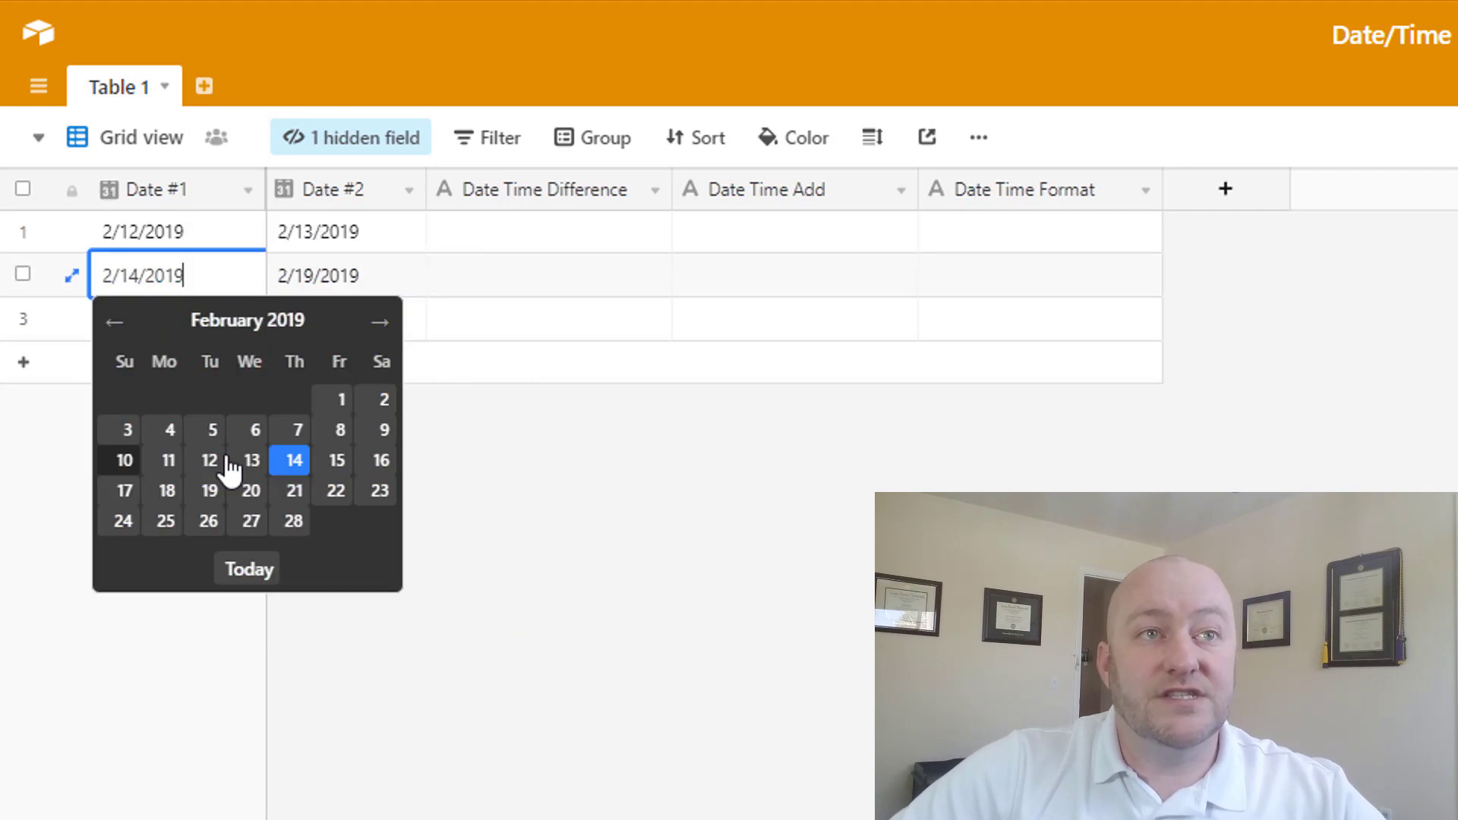
left_click(303, 462)
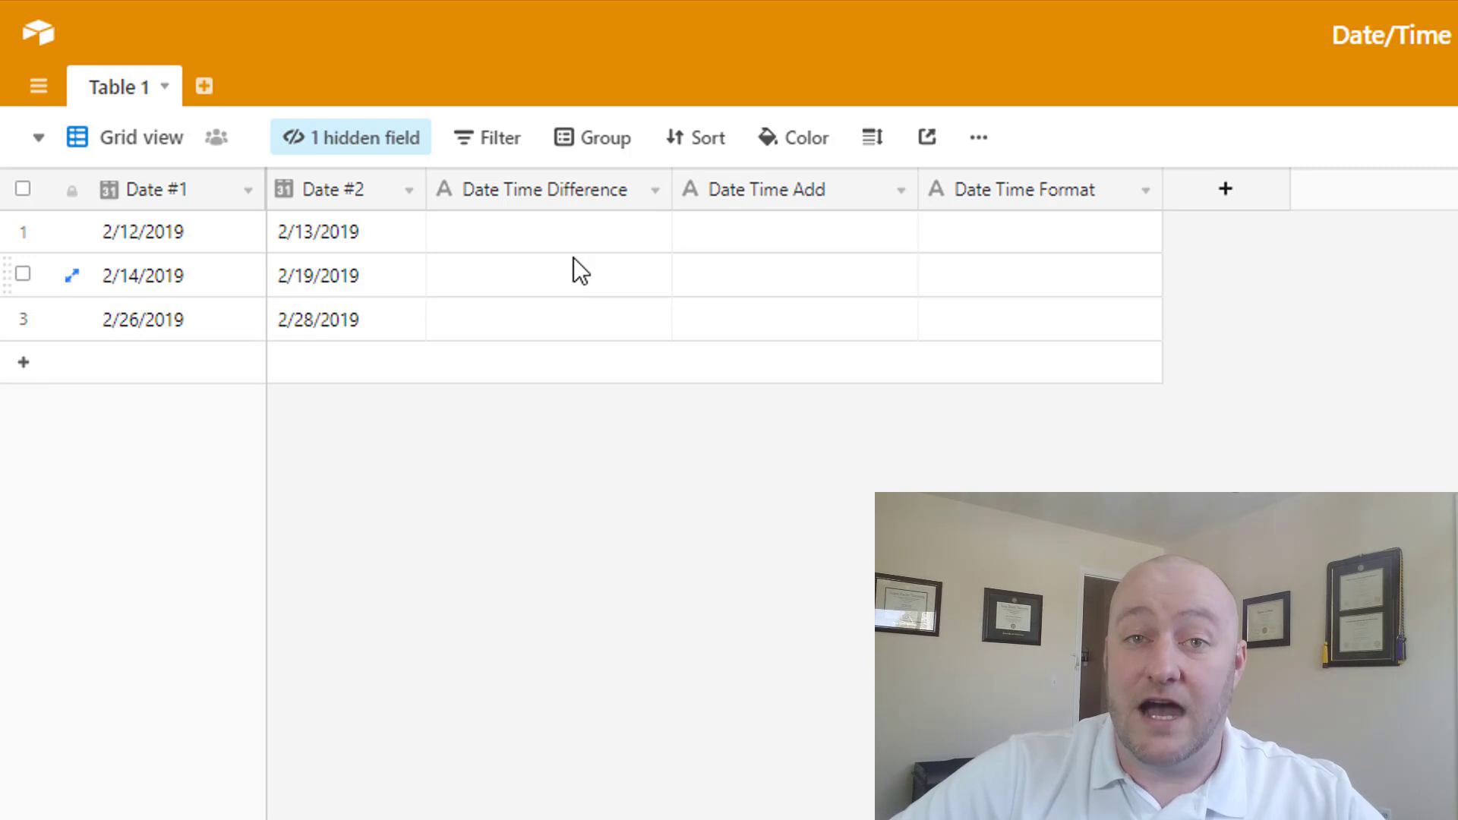
- Change Date Time Difference's type to Formula and type 'date' into its formula box
left_click(650, 195)
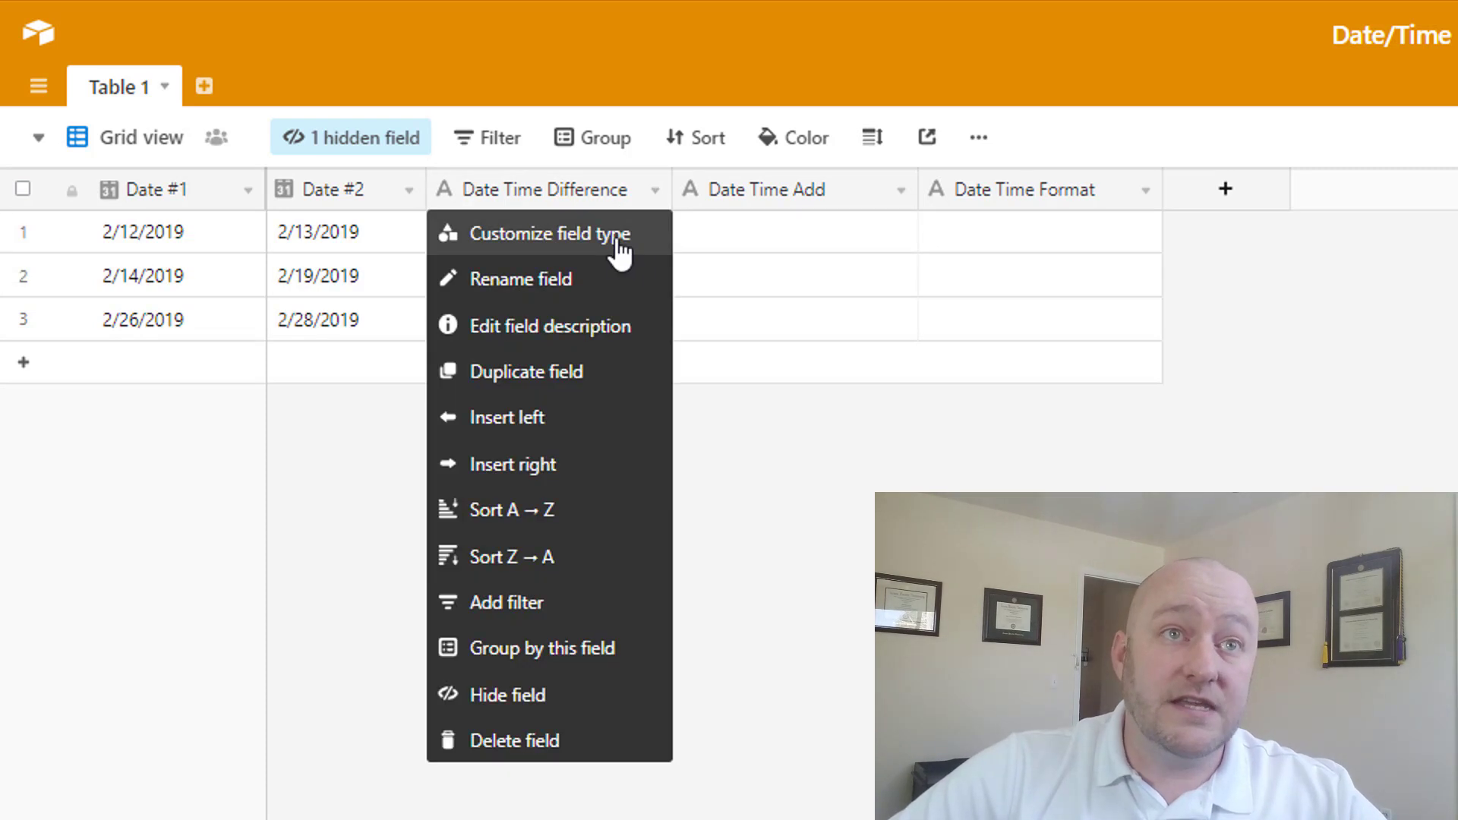
left_click(617, 245)
left_click(611, 311)
type("f")
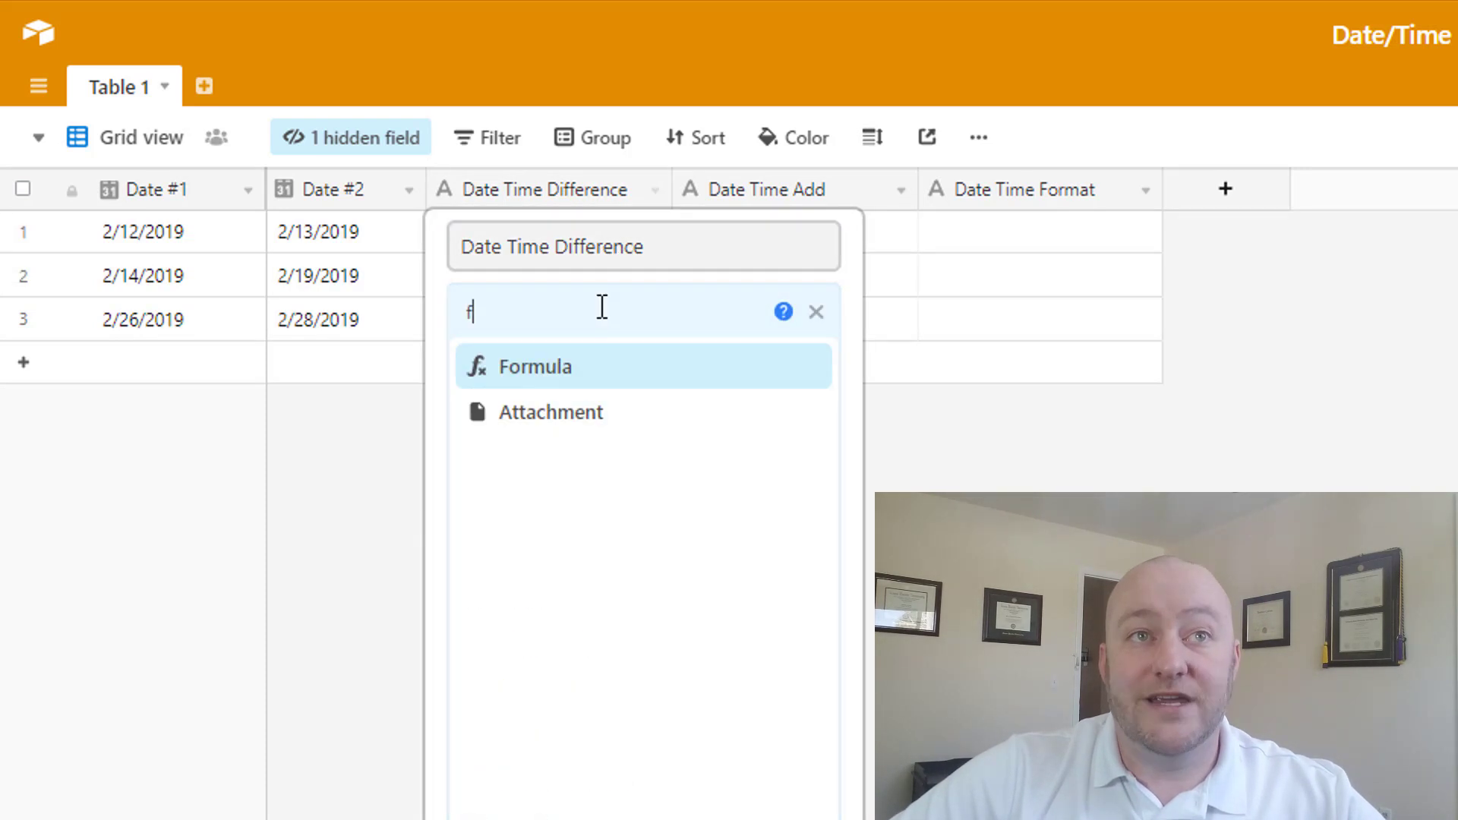
left_click(592, 380)
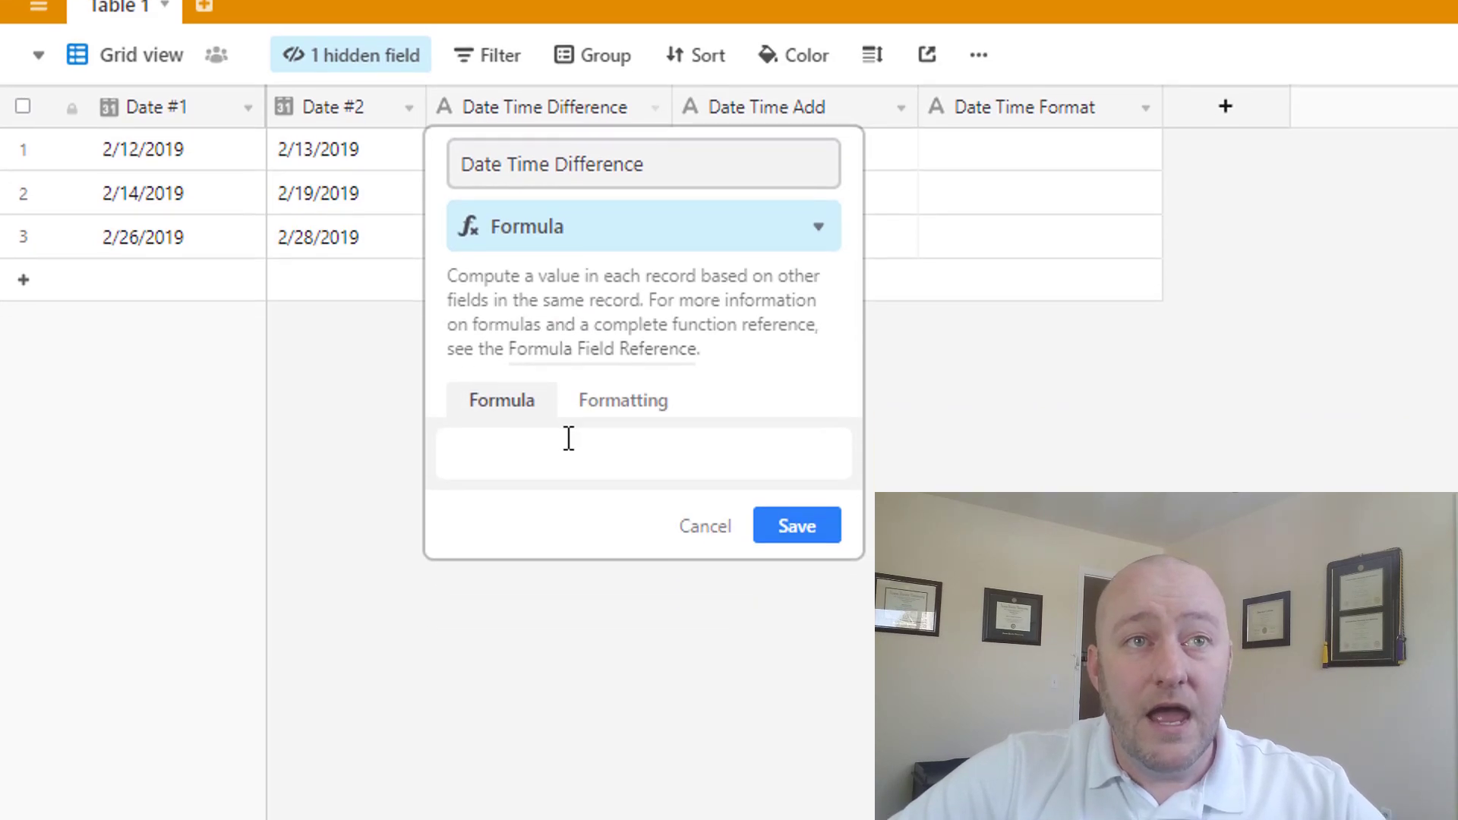
left_click(569, 438)
type("date")
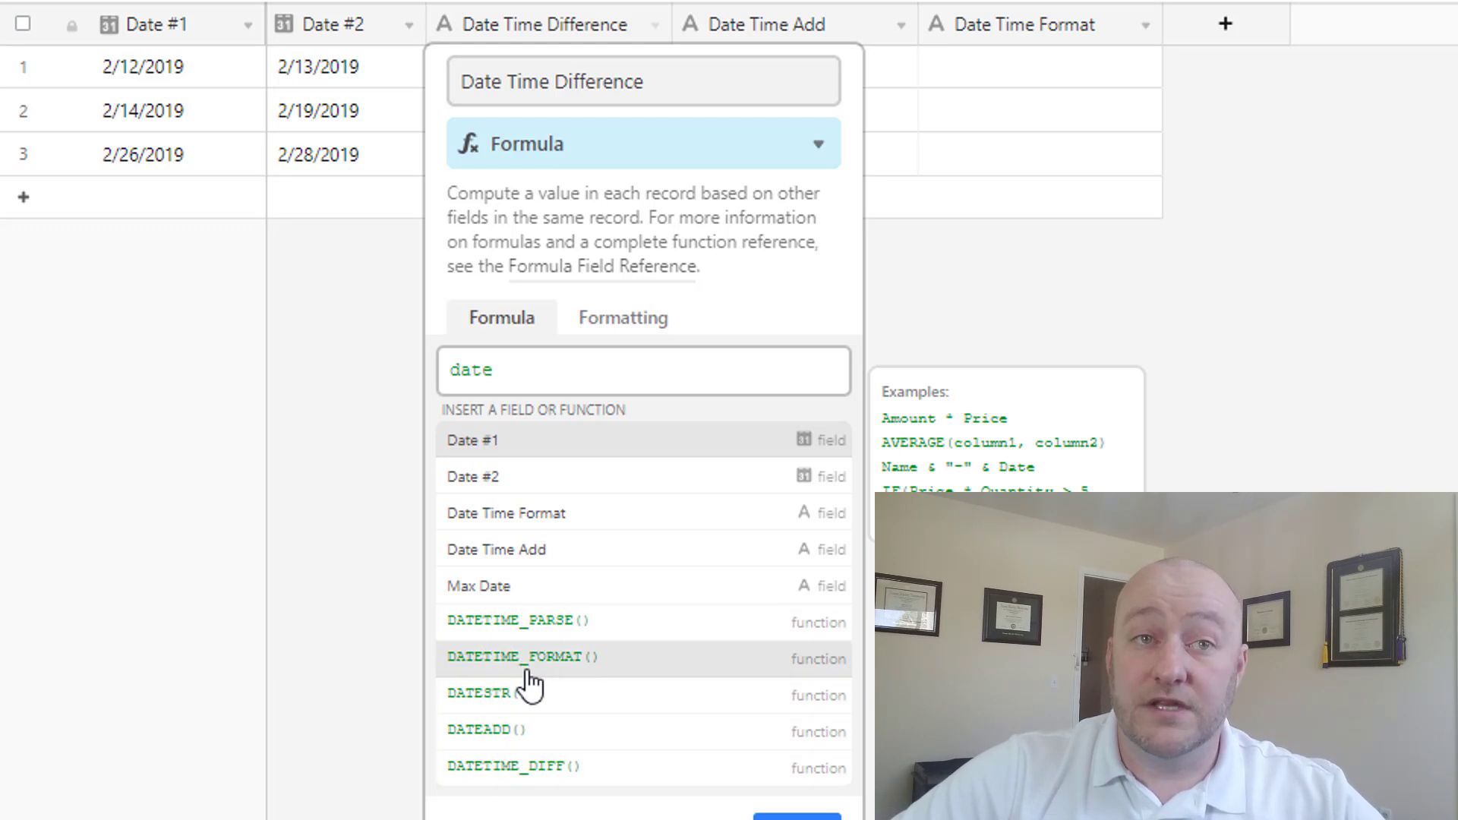
- Build DATETIME_DIFF({Date #1},{Date #2}, ...) from suggestions and begin the 'days' units argument
left_click(532, 769)
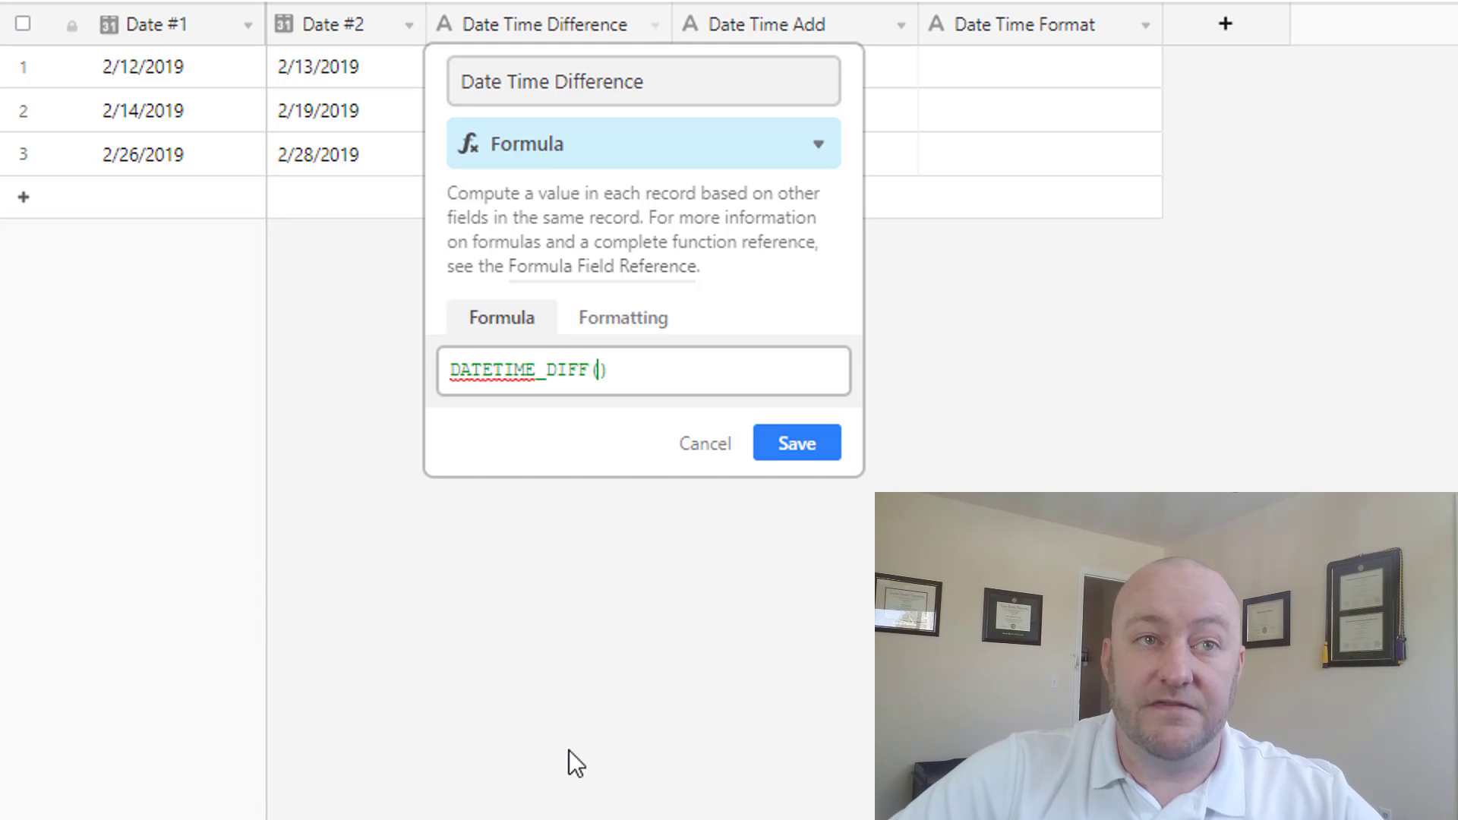
left_click(598, 372)
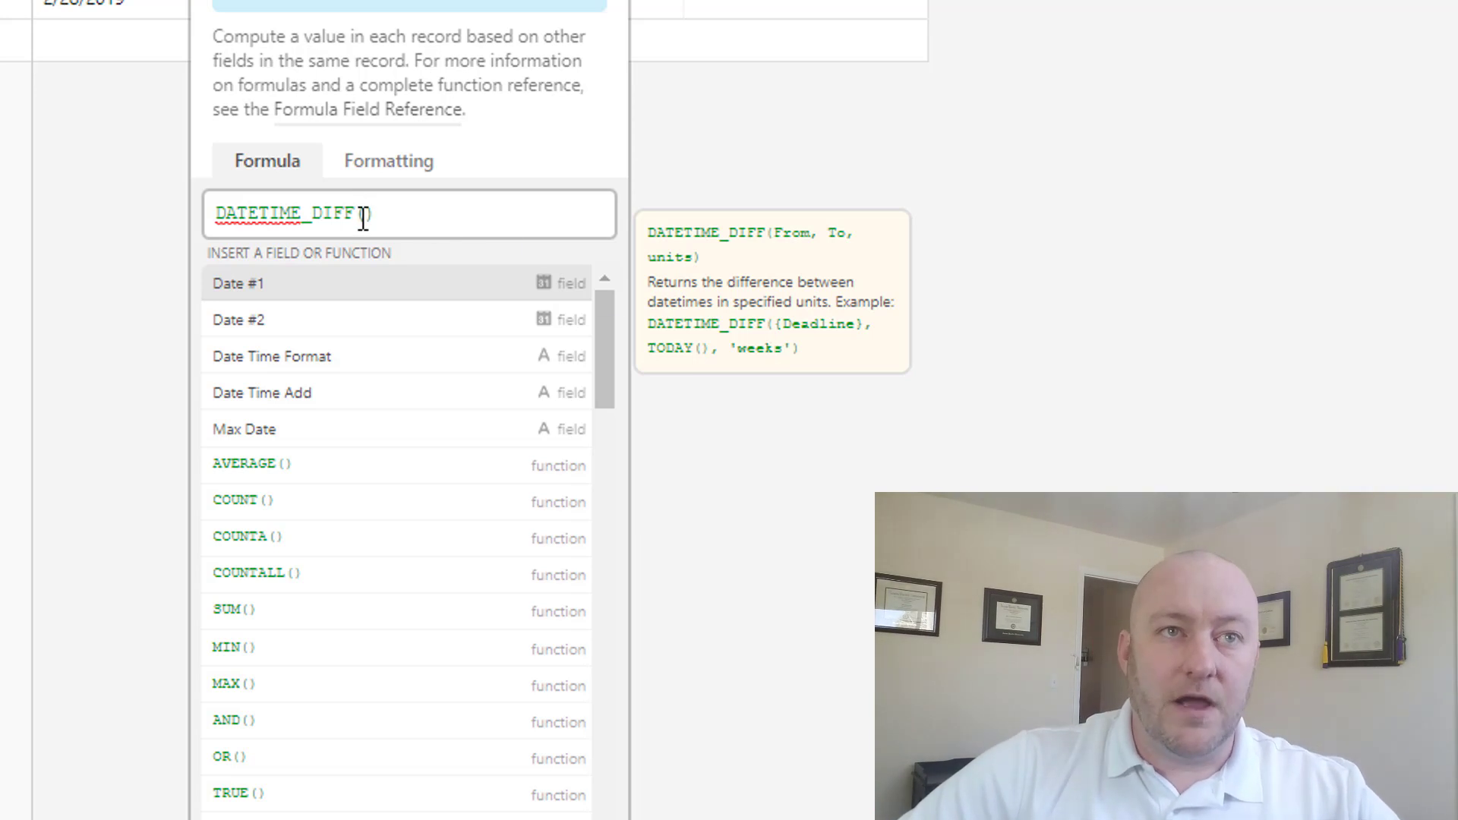
type("date")
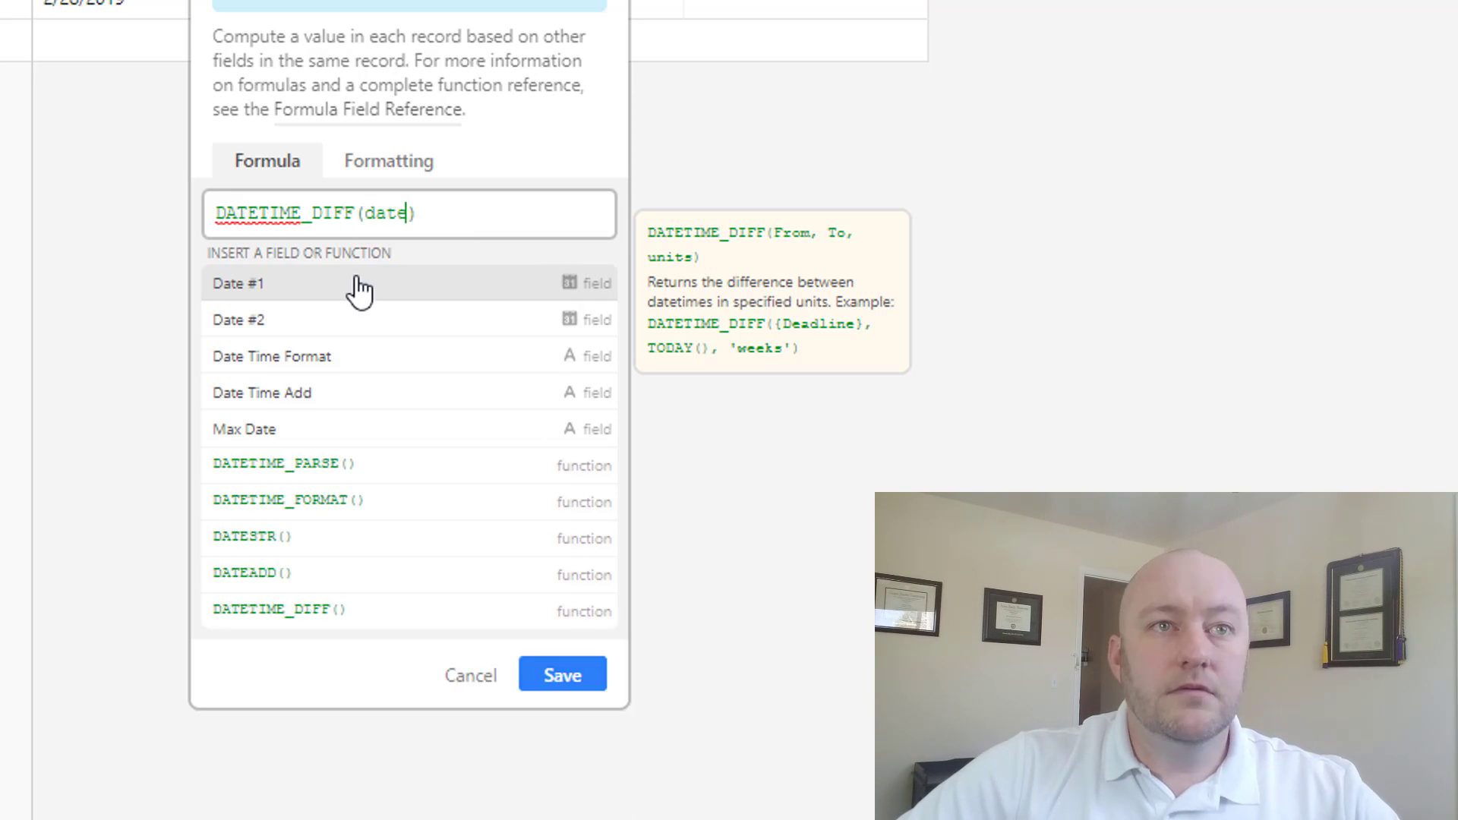
left_click(334, 296)
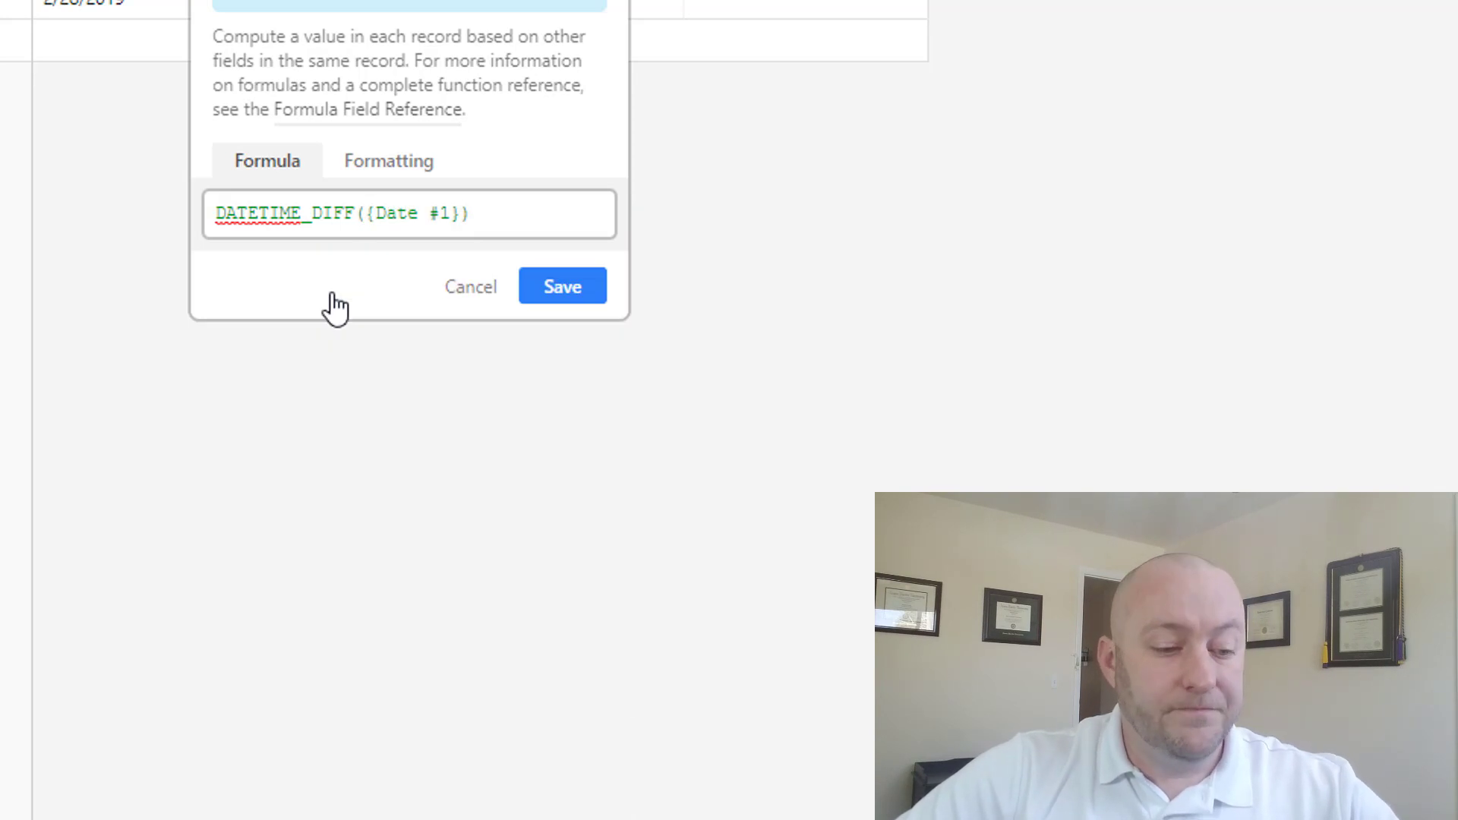
type(",")
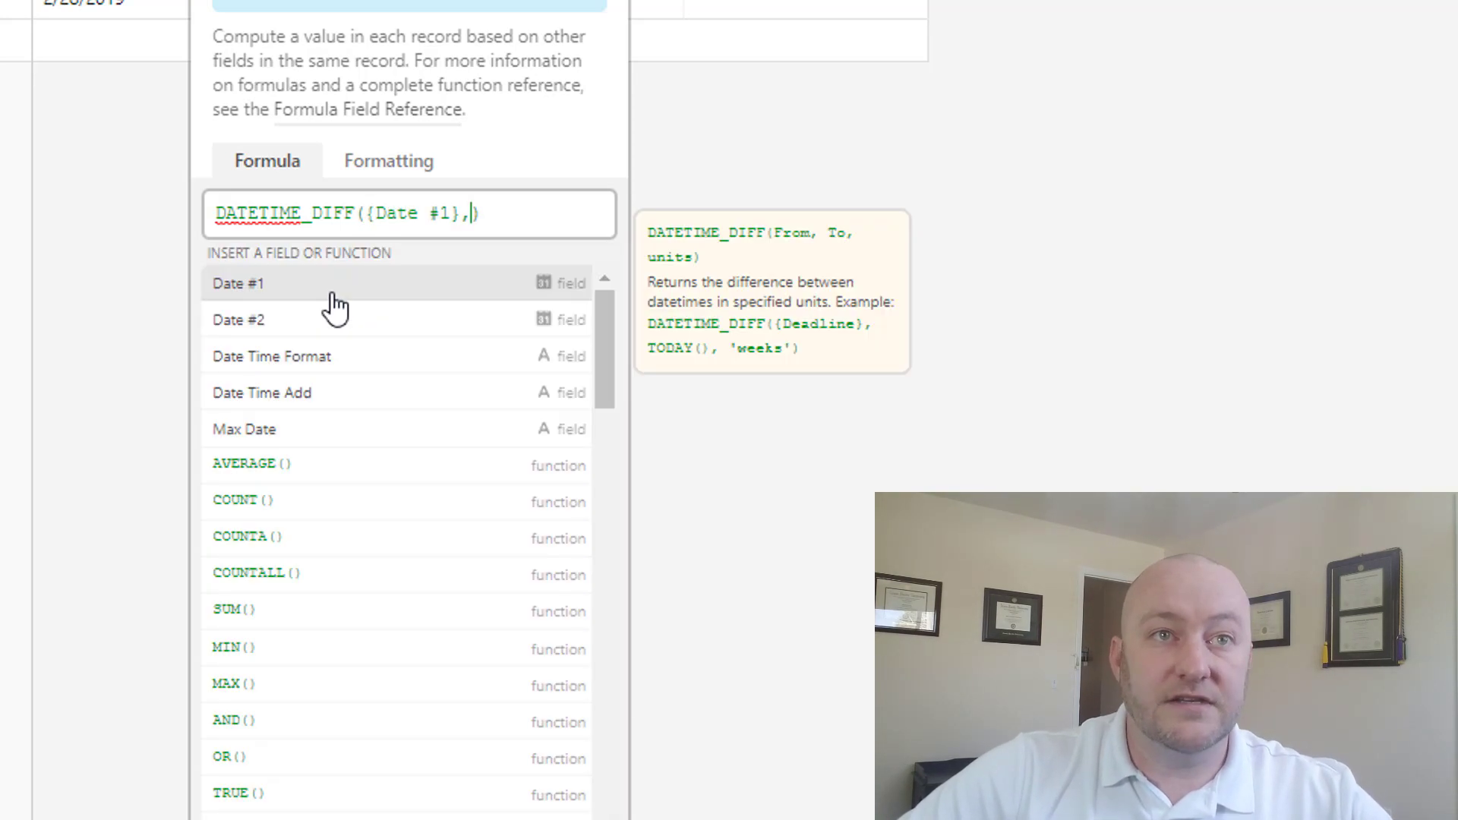
type("date")
left_click(318, 323)
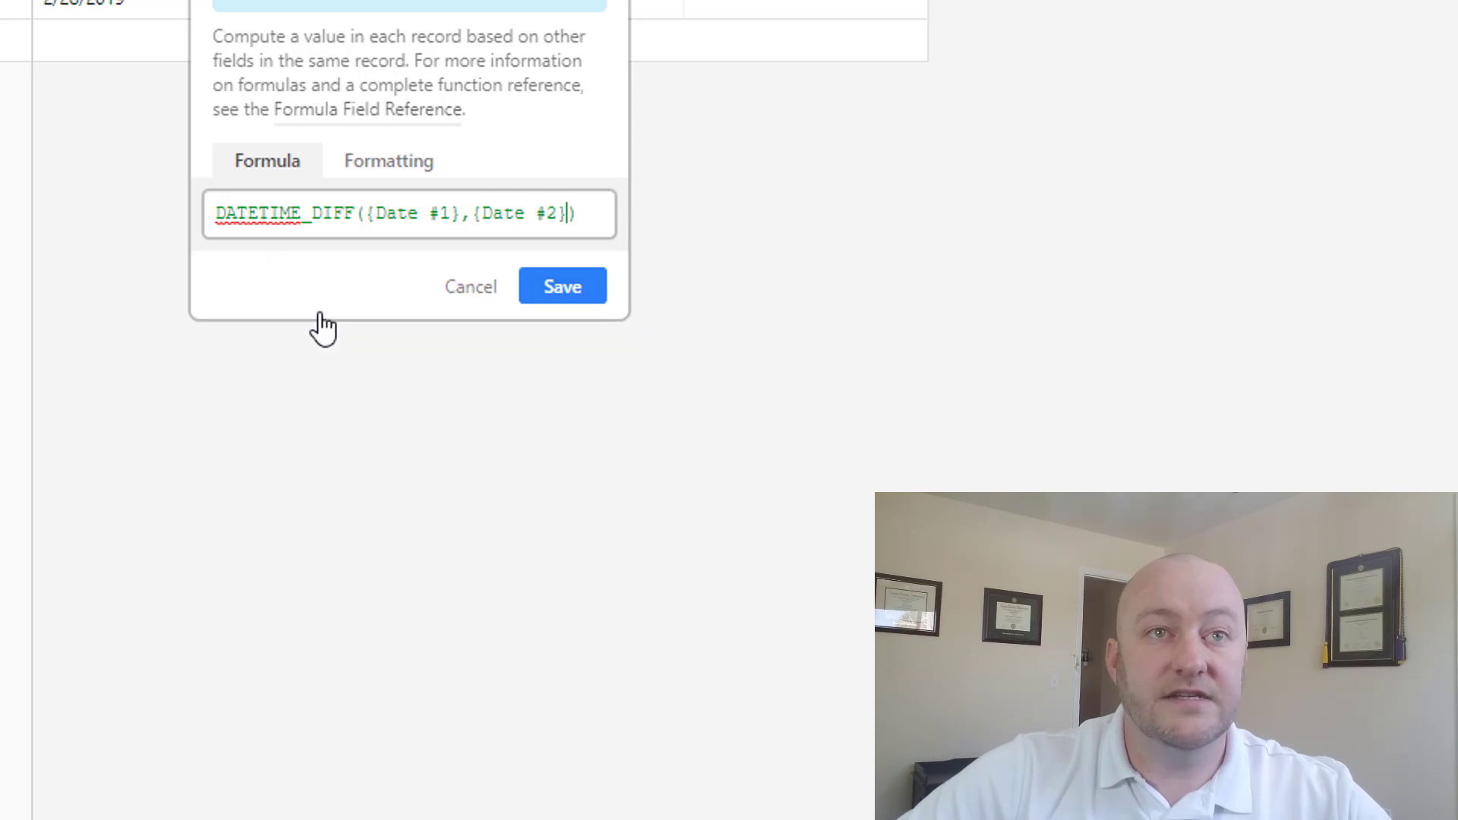
type(", '")
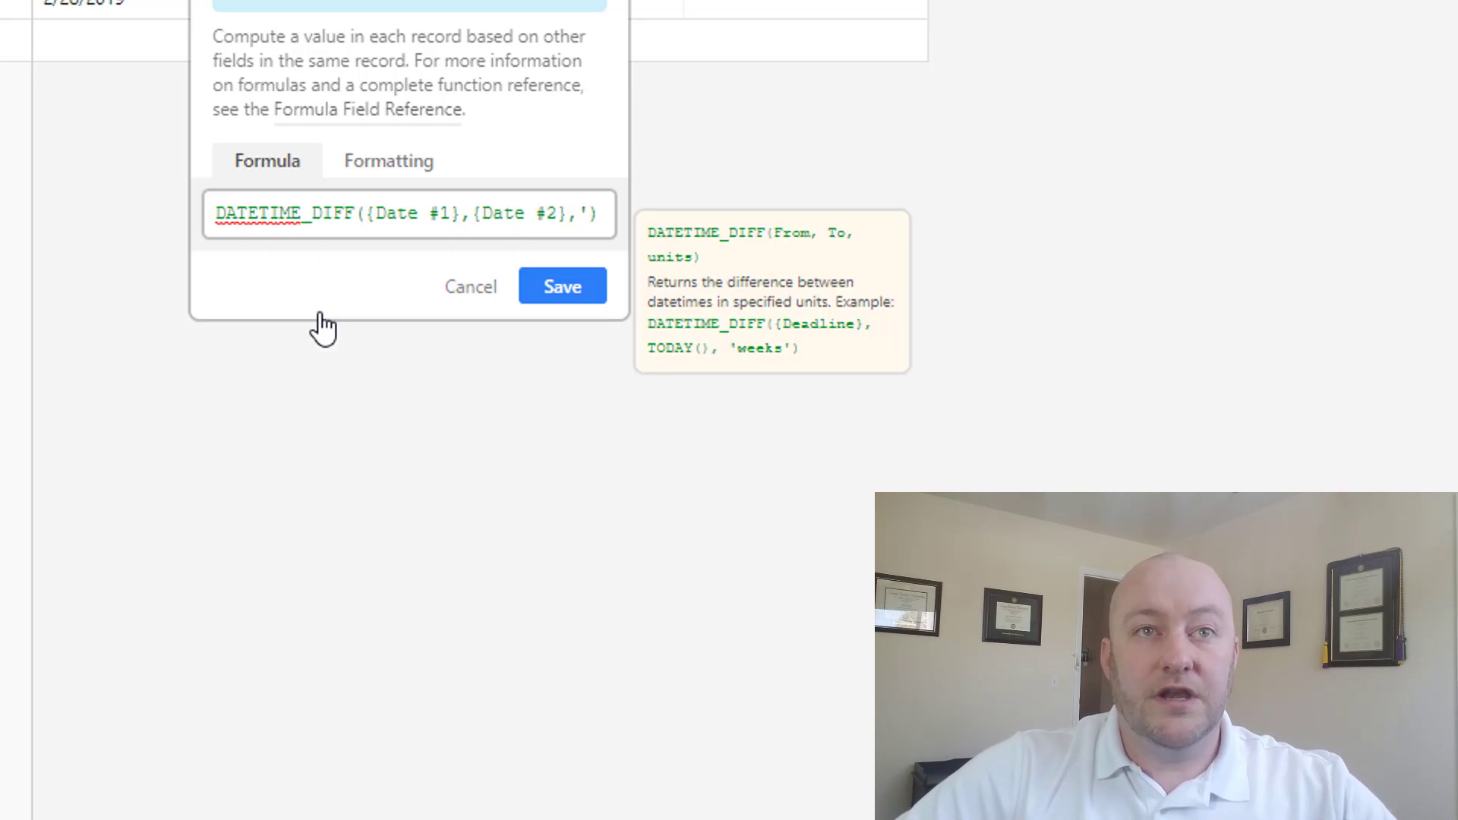
type("datys")
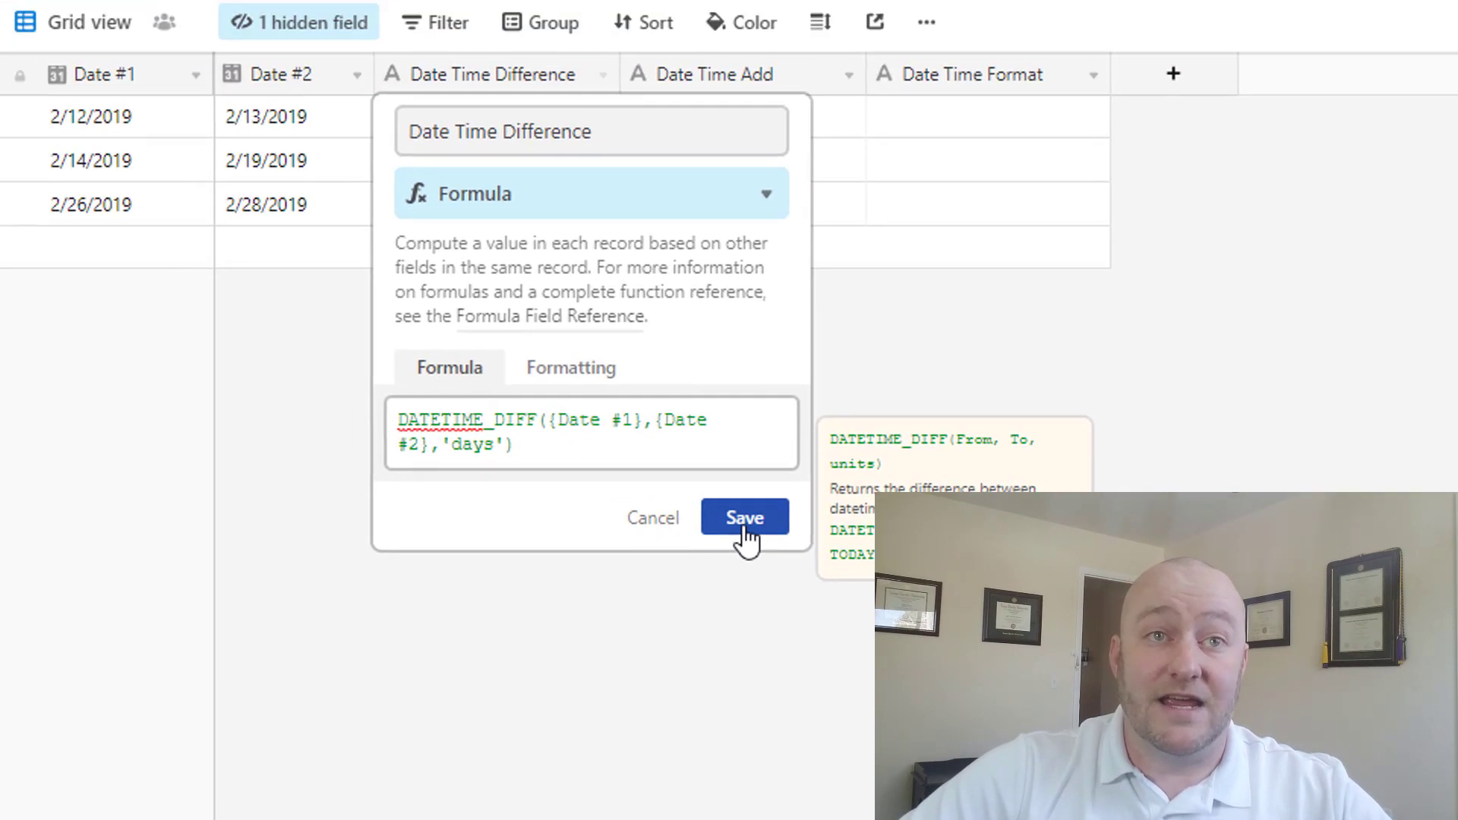
- Save the day-difference formula and compare row 1's -1 result with its two dates
left_click(563, 311)
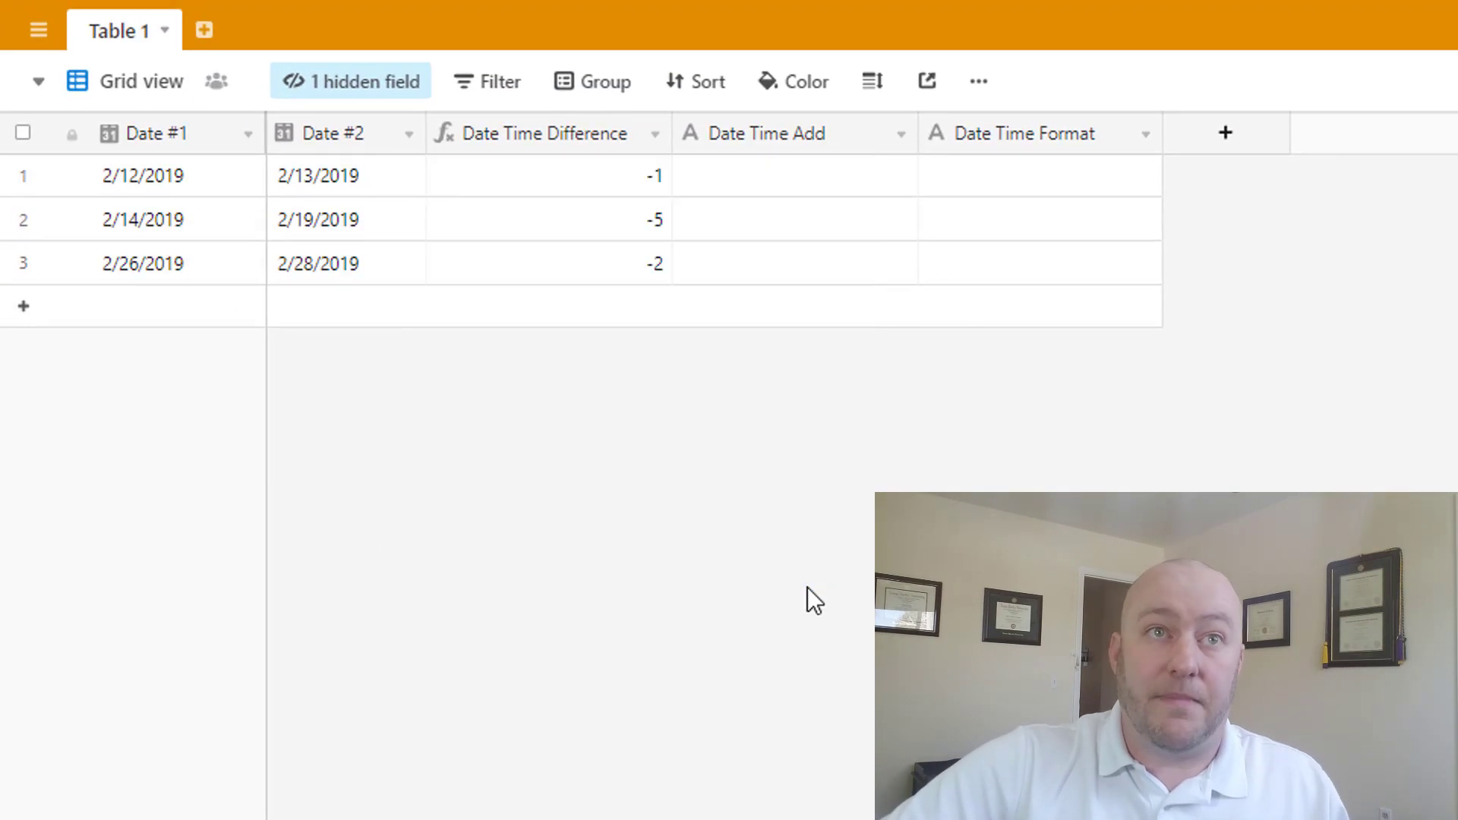
left_click(606, 179)
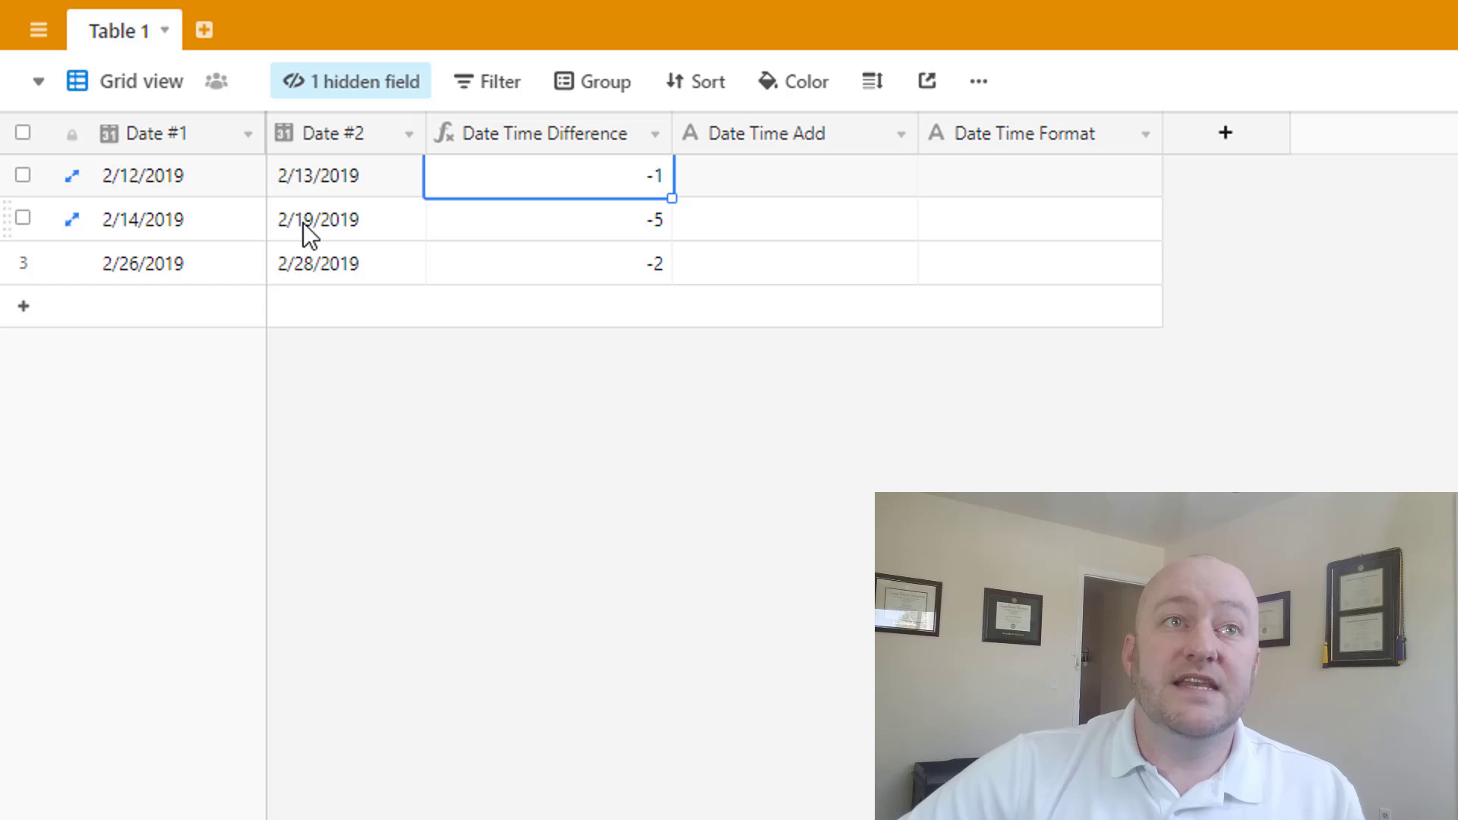
left_click(149, 188)
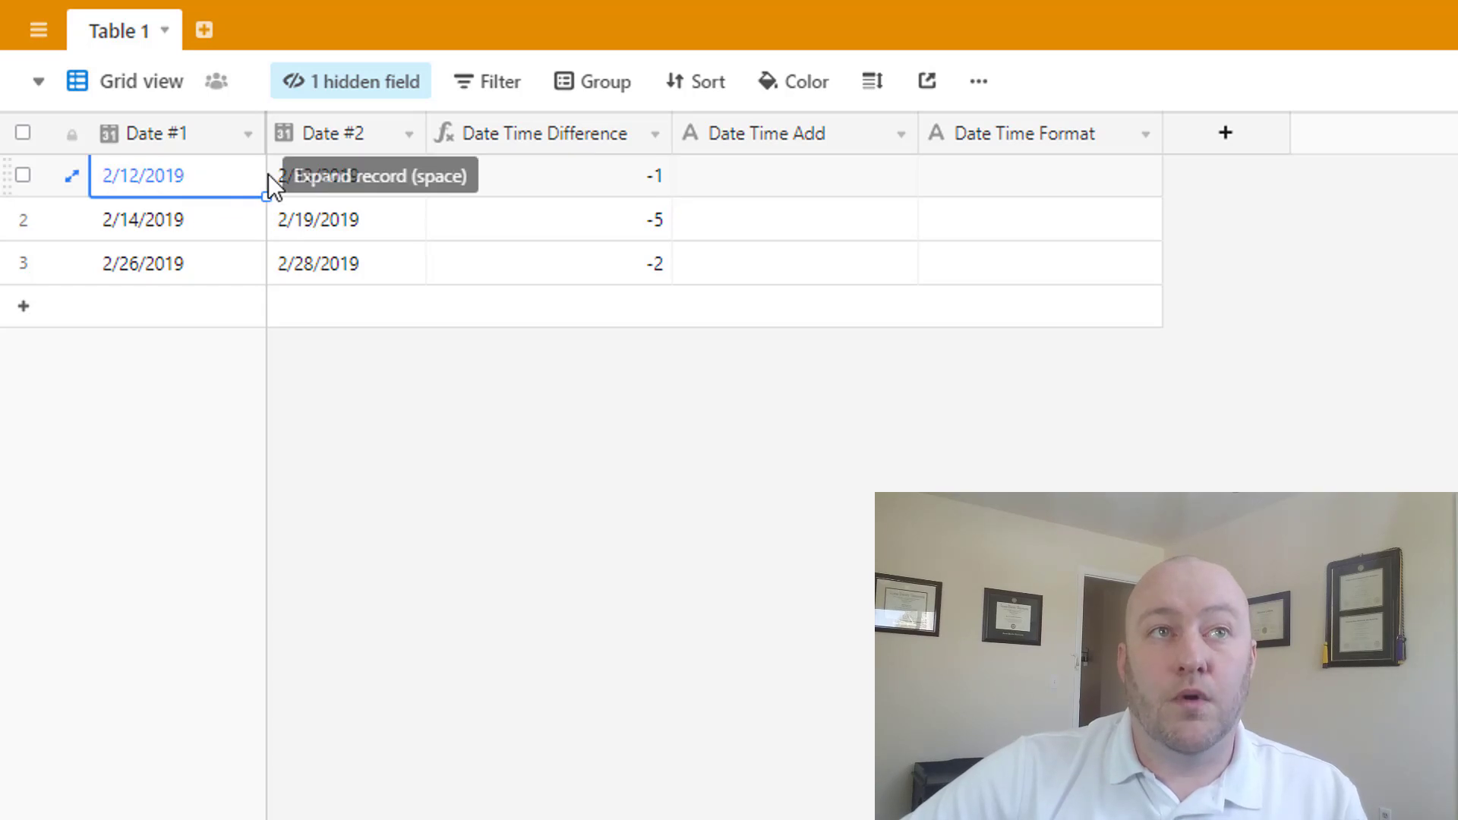
left_click(346, 183)
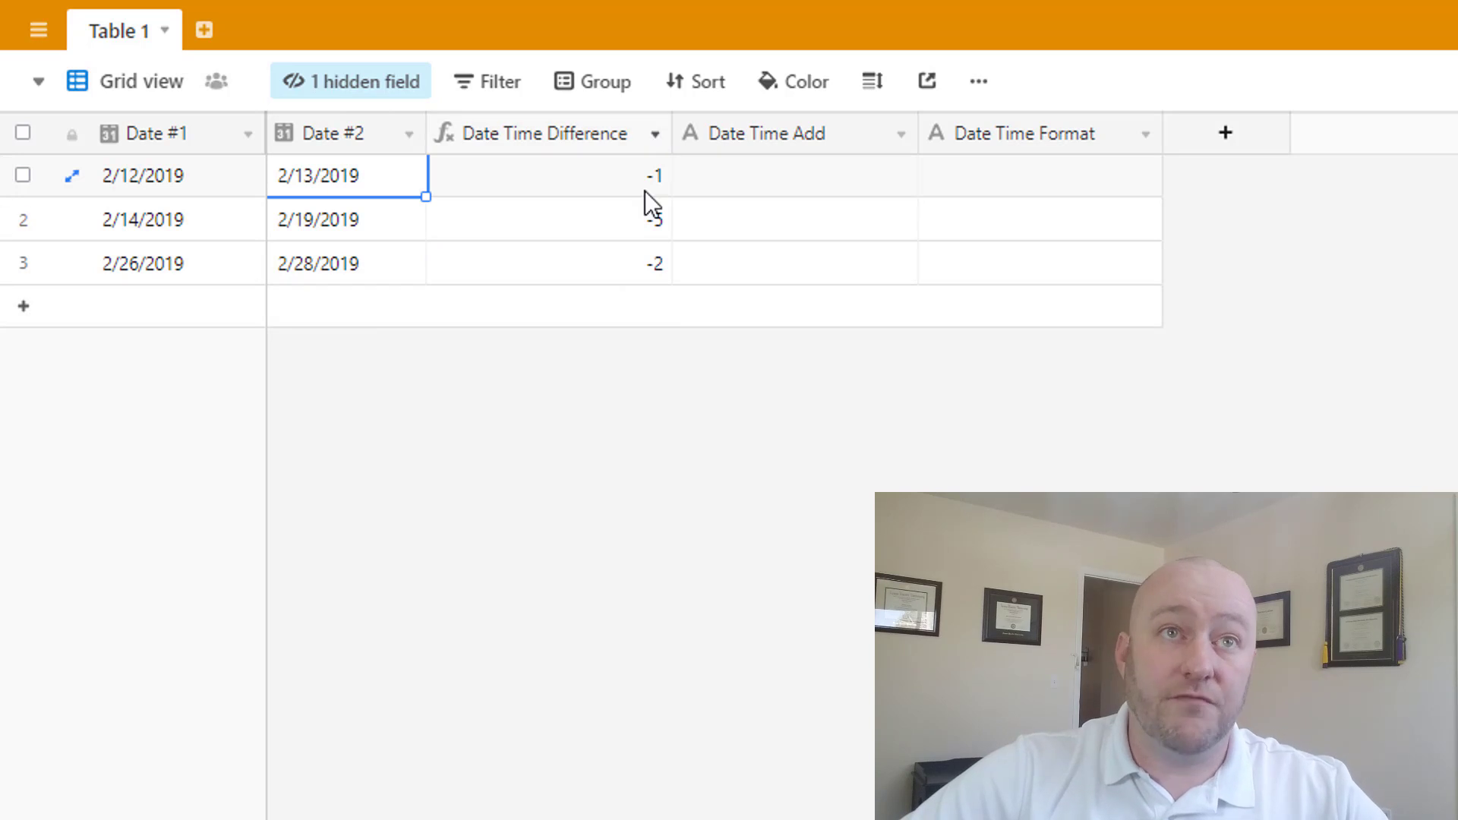
- Swap the references to DATETIME_DIFF({Date #2},{Date #1},'days') and save the formula
left_click(654, 135)
left_click(624, 182)
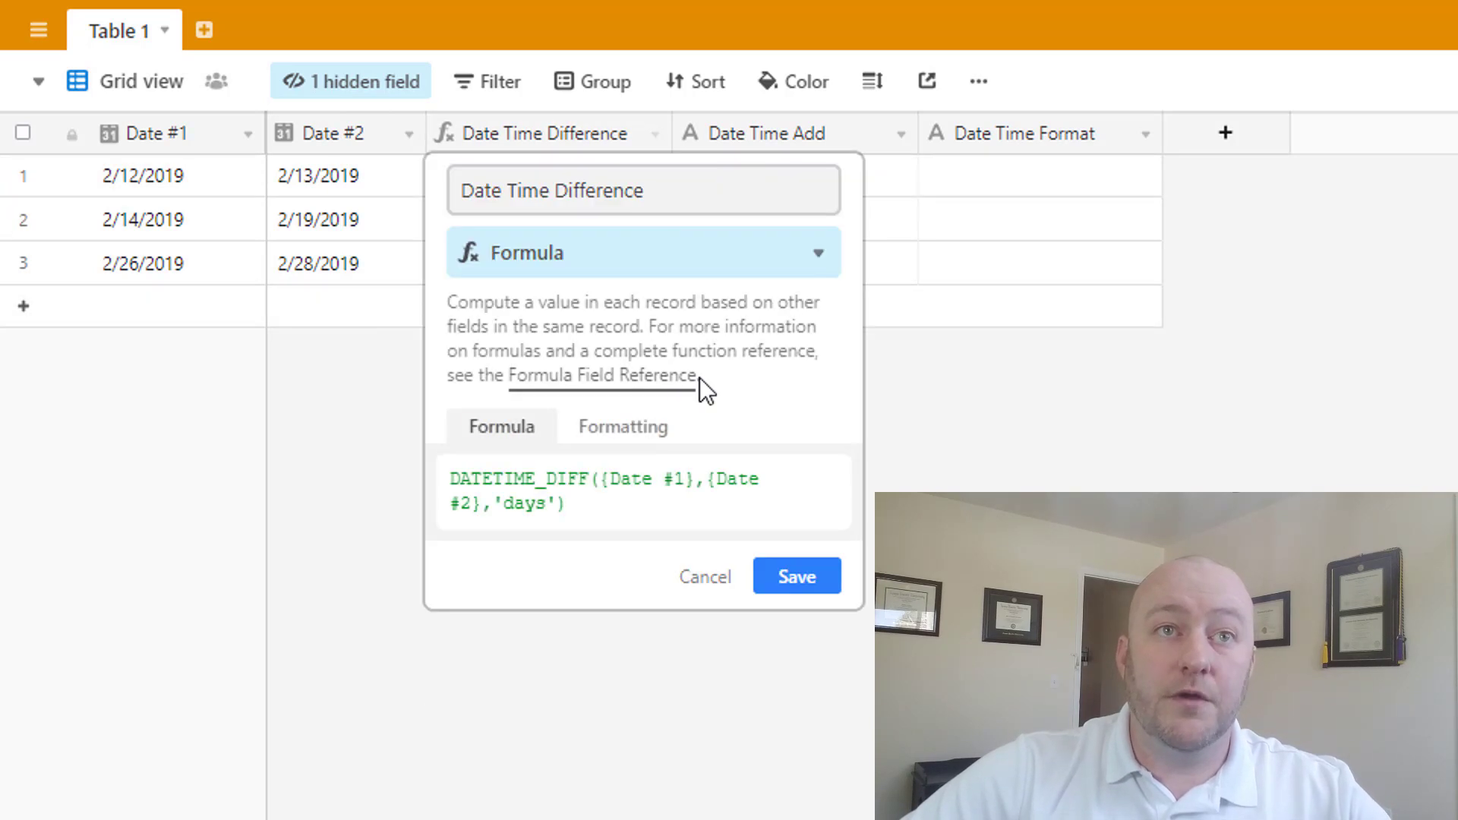
left_click(682, 478)
key("BackSpace")
type("2")
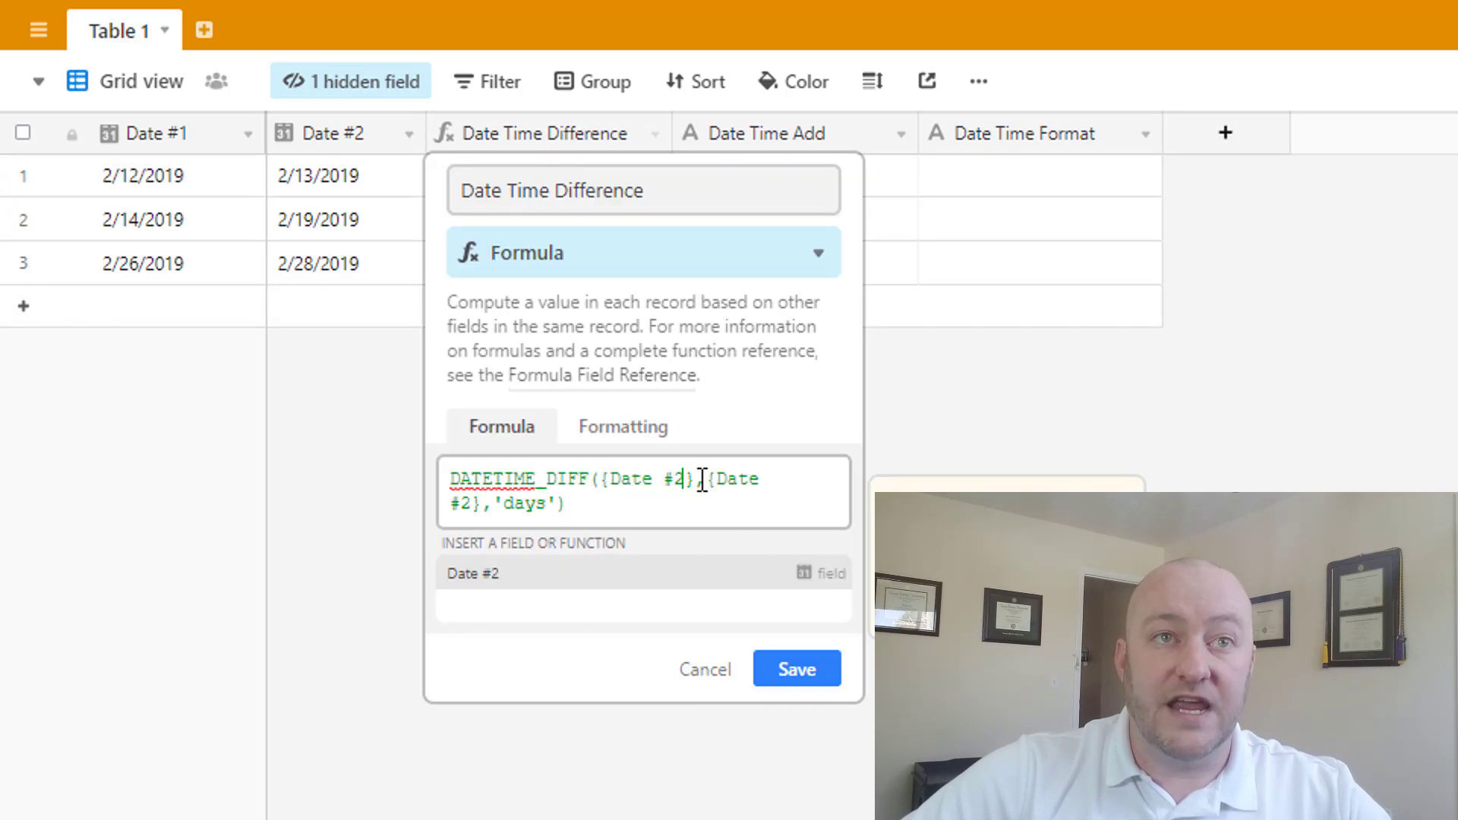
type("1")
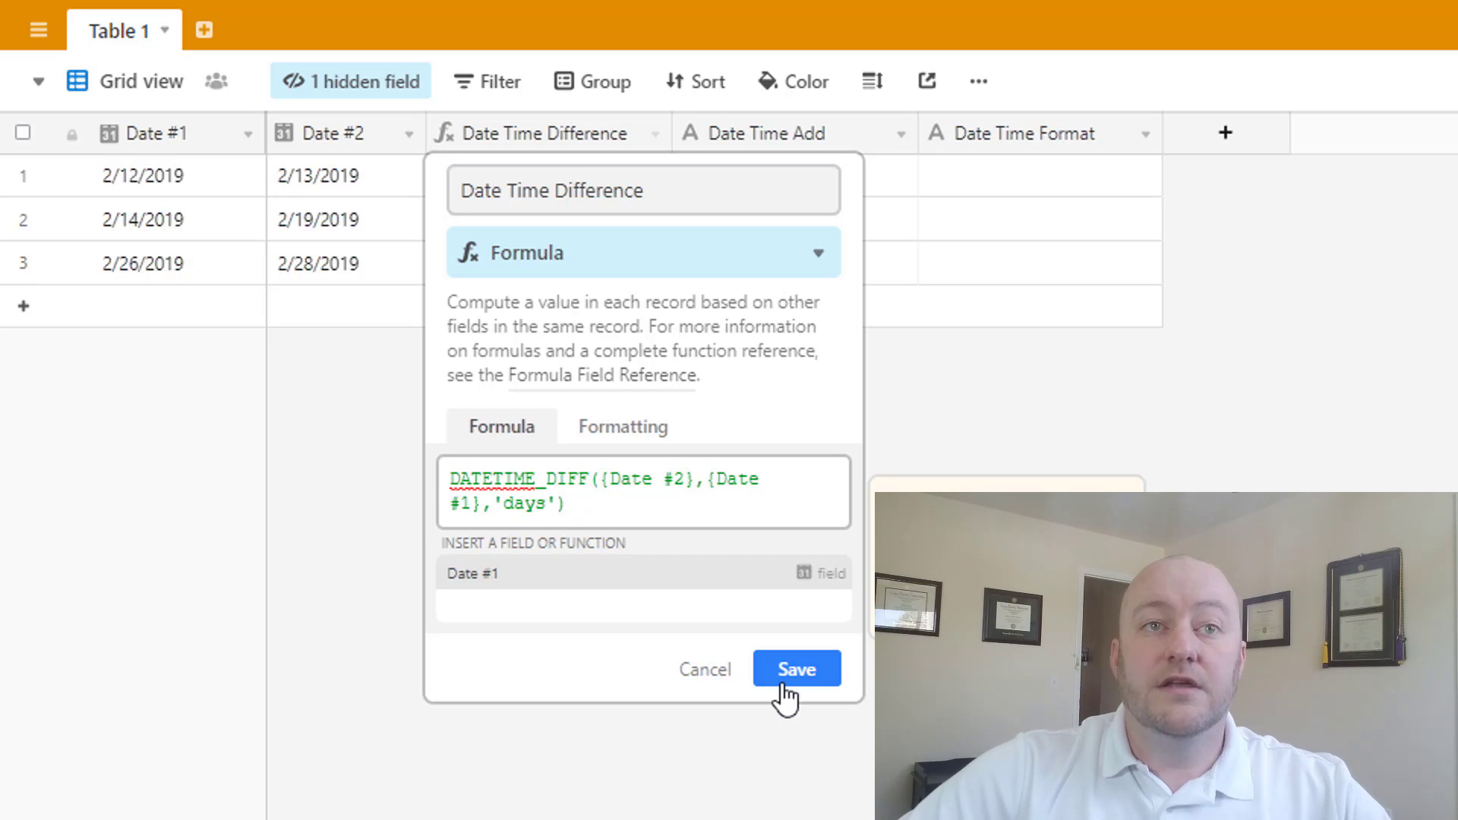
left_click(786, 680)
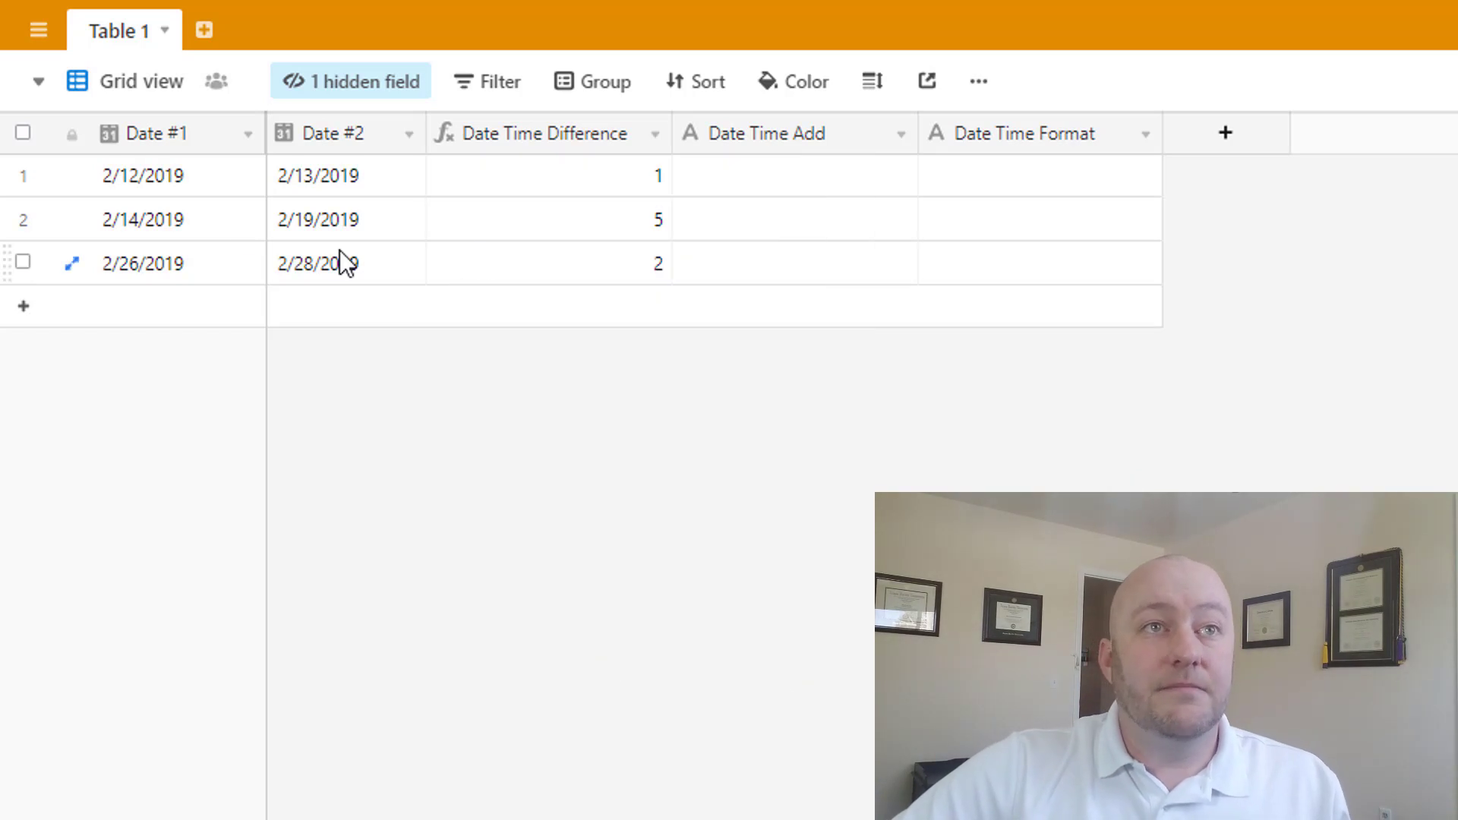
- Check each row's dates against the new 1, 5 and 2 day results
left_click(302, 186)
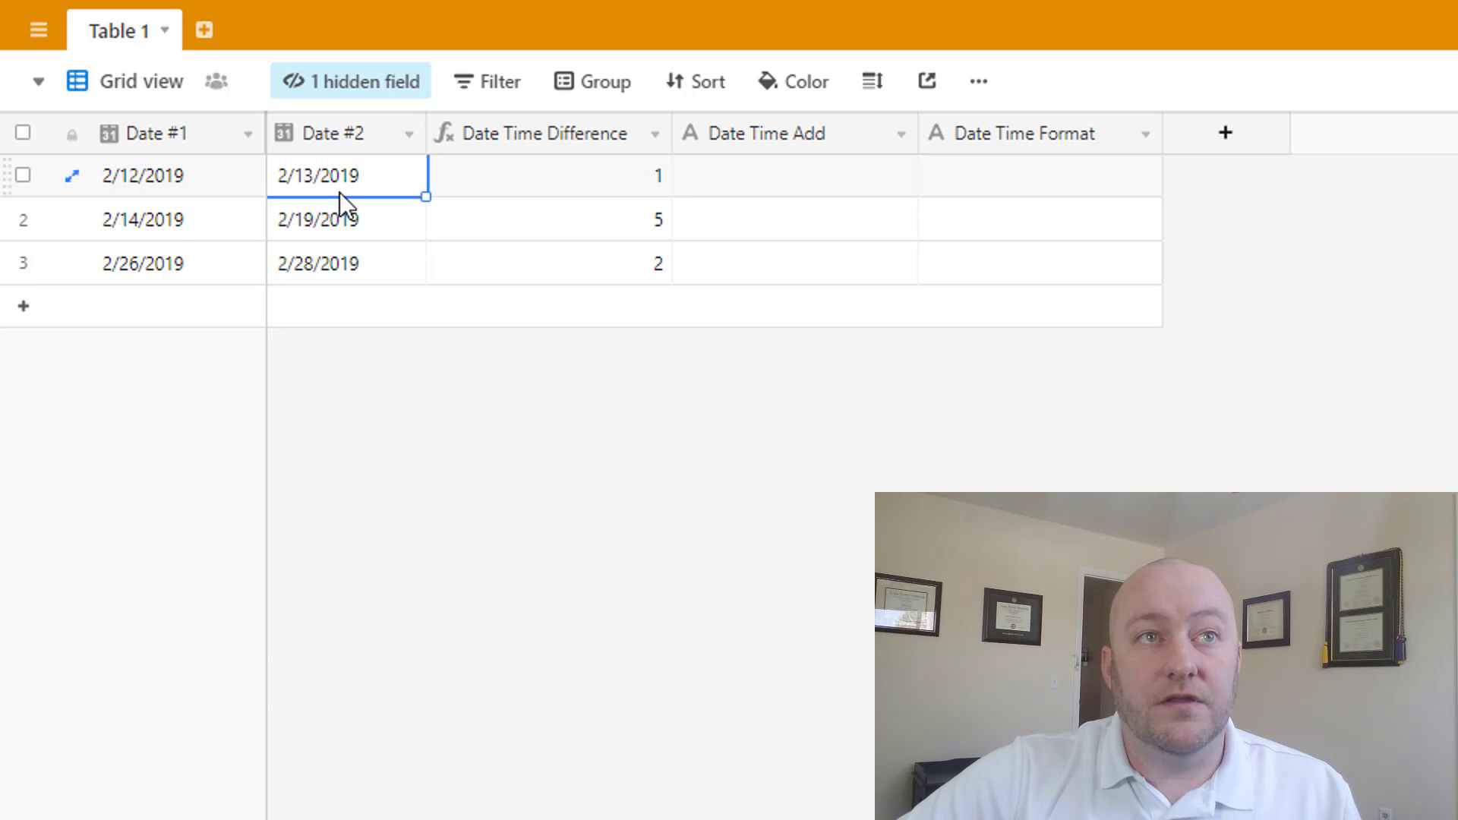
left_click(304, 232)
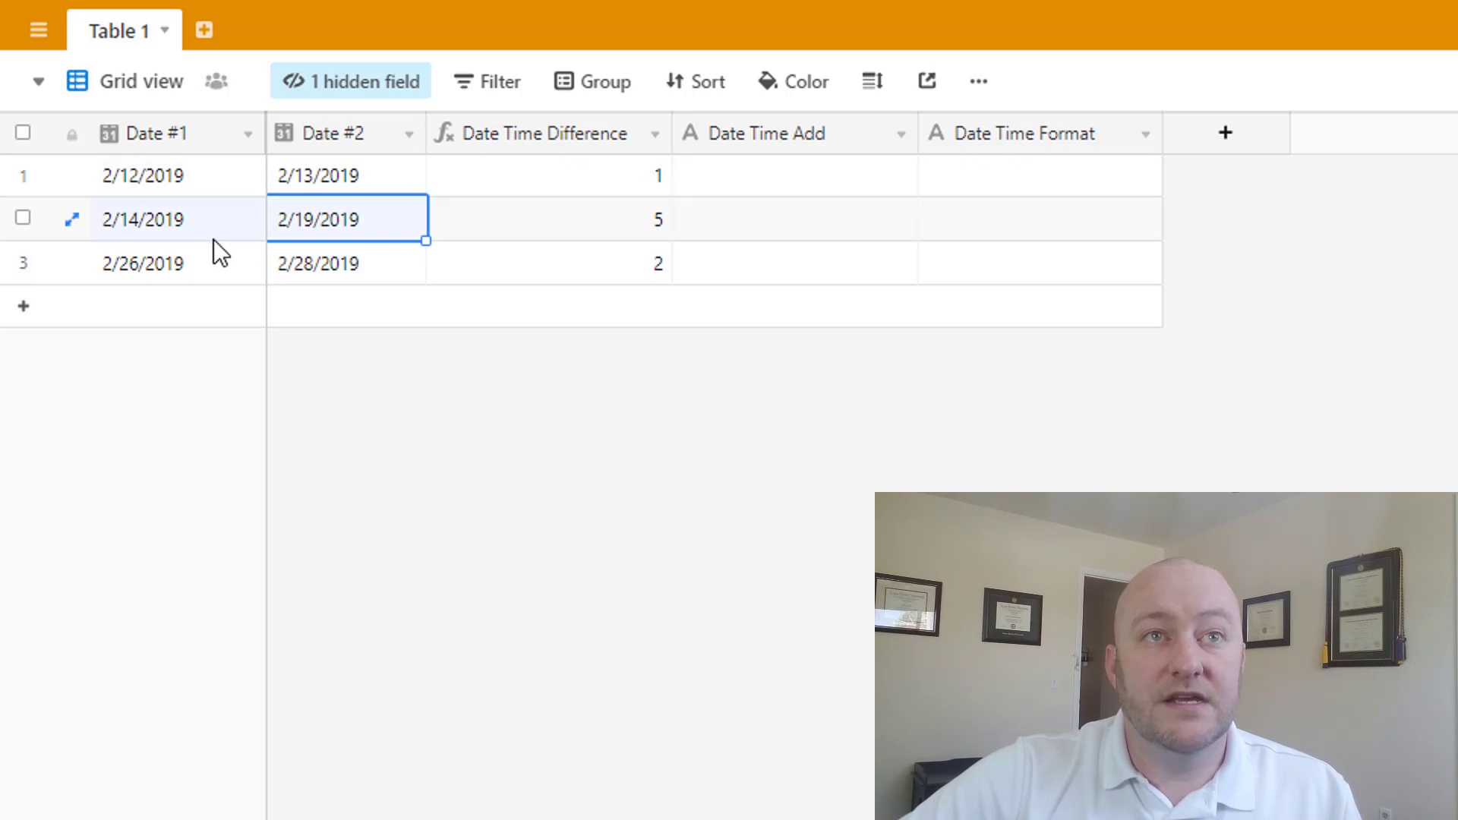
left_click(159, 273)
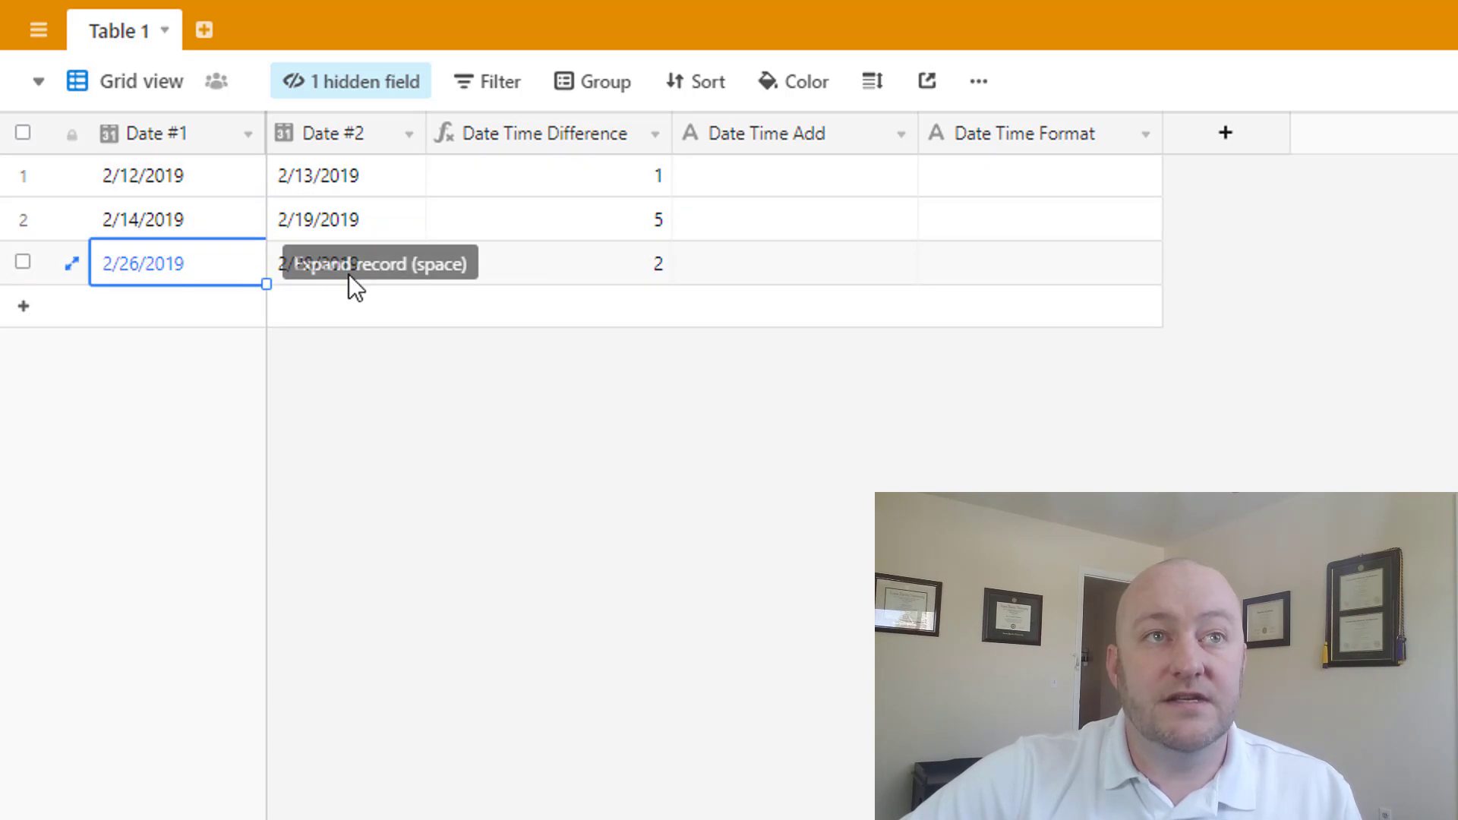
left_click(349, 281, "shift")
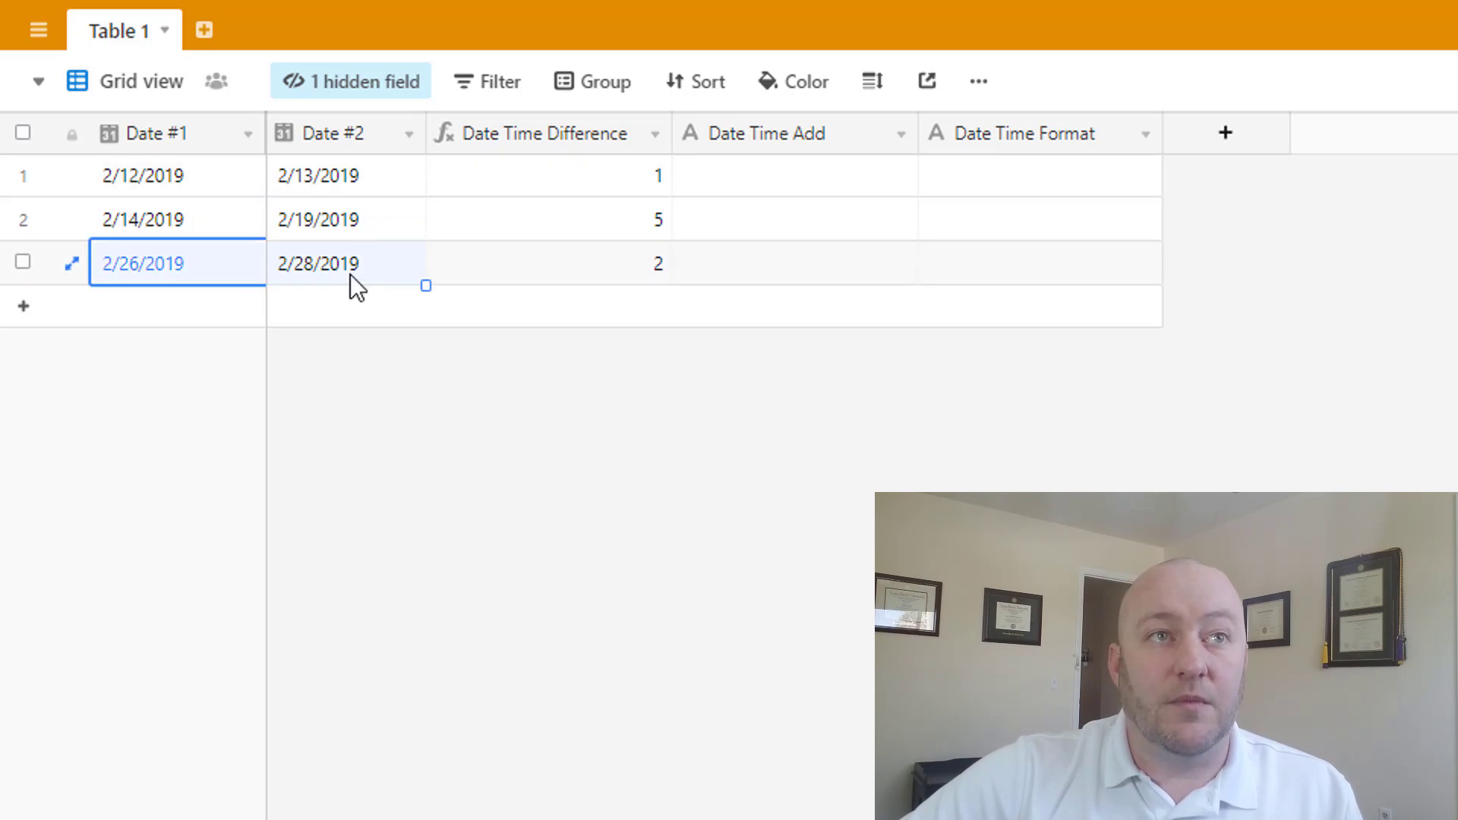
left_click(801, 449)
- Change the formula's unit from 'days' to 'weeks' and save it
left_click(654, 135)
left_click(646, 180)
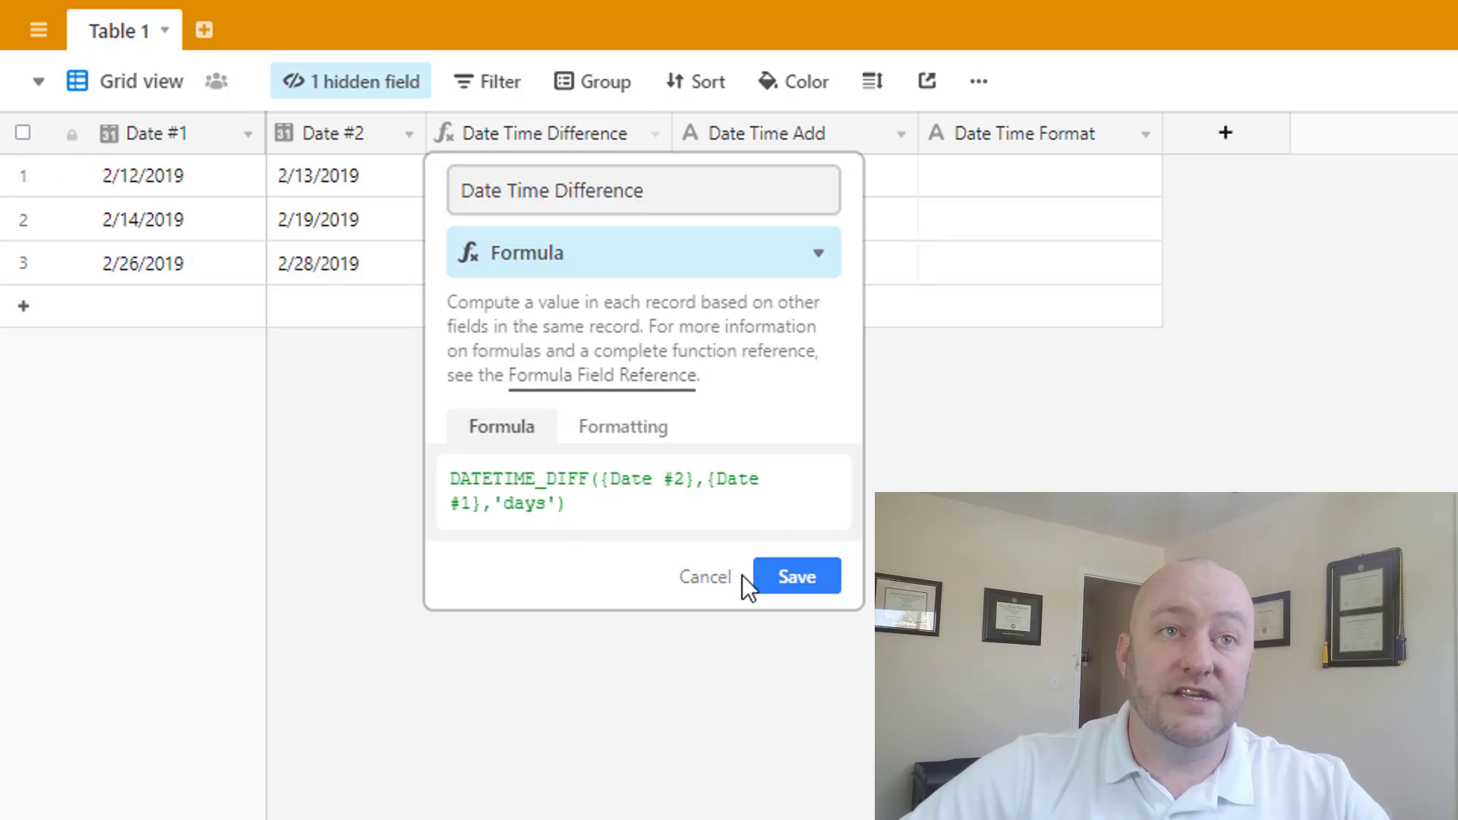
left_click(522, 503)
double_click(522, 503)
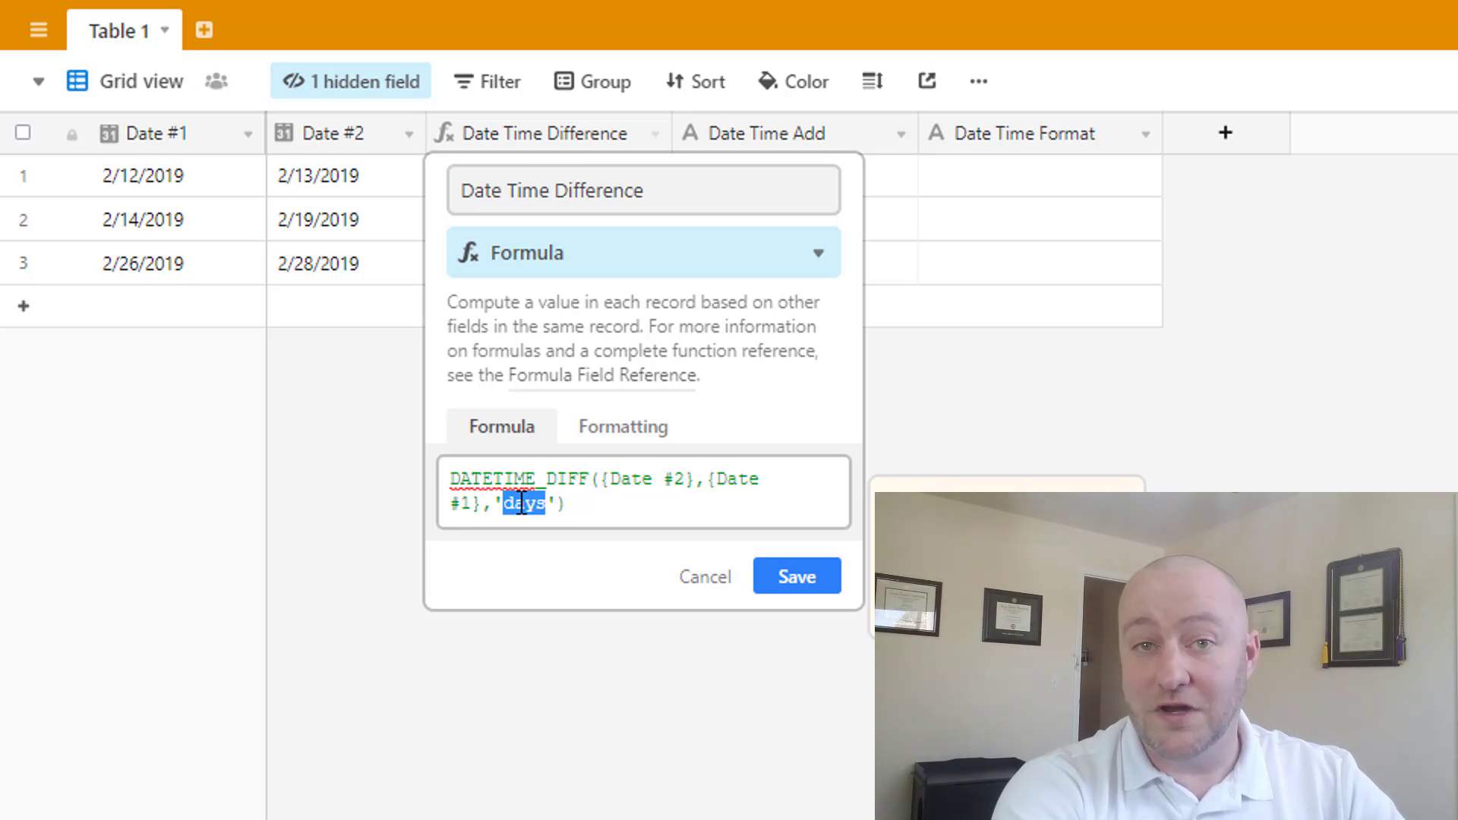
type("hours")
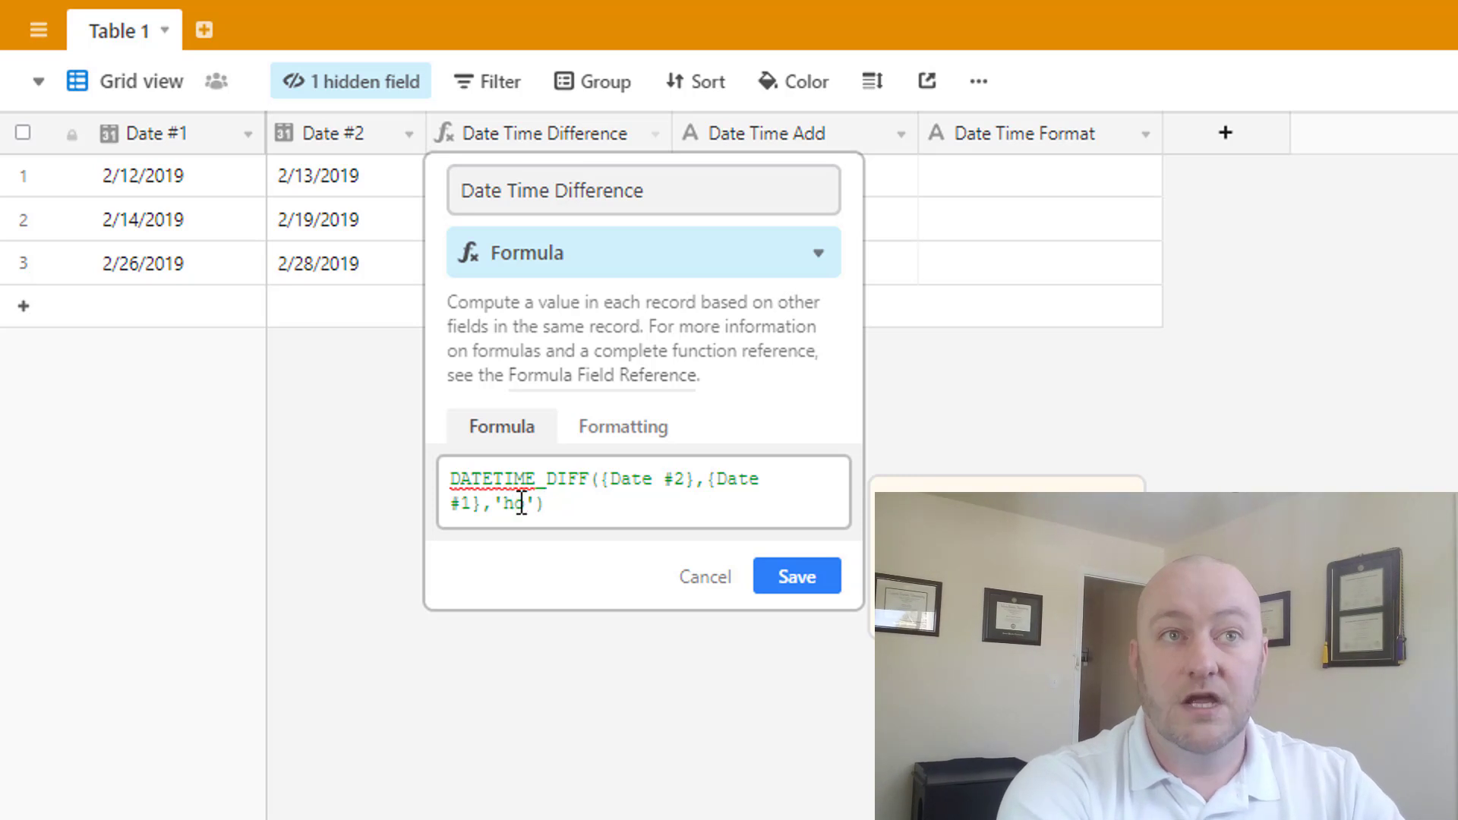
key("BackSpace")
key("BackSpace")
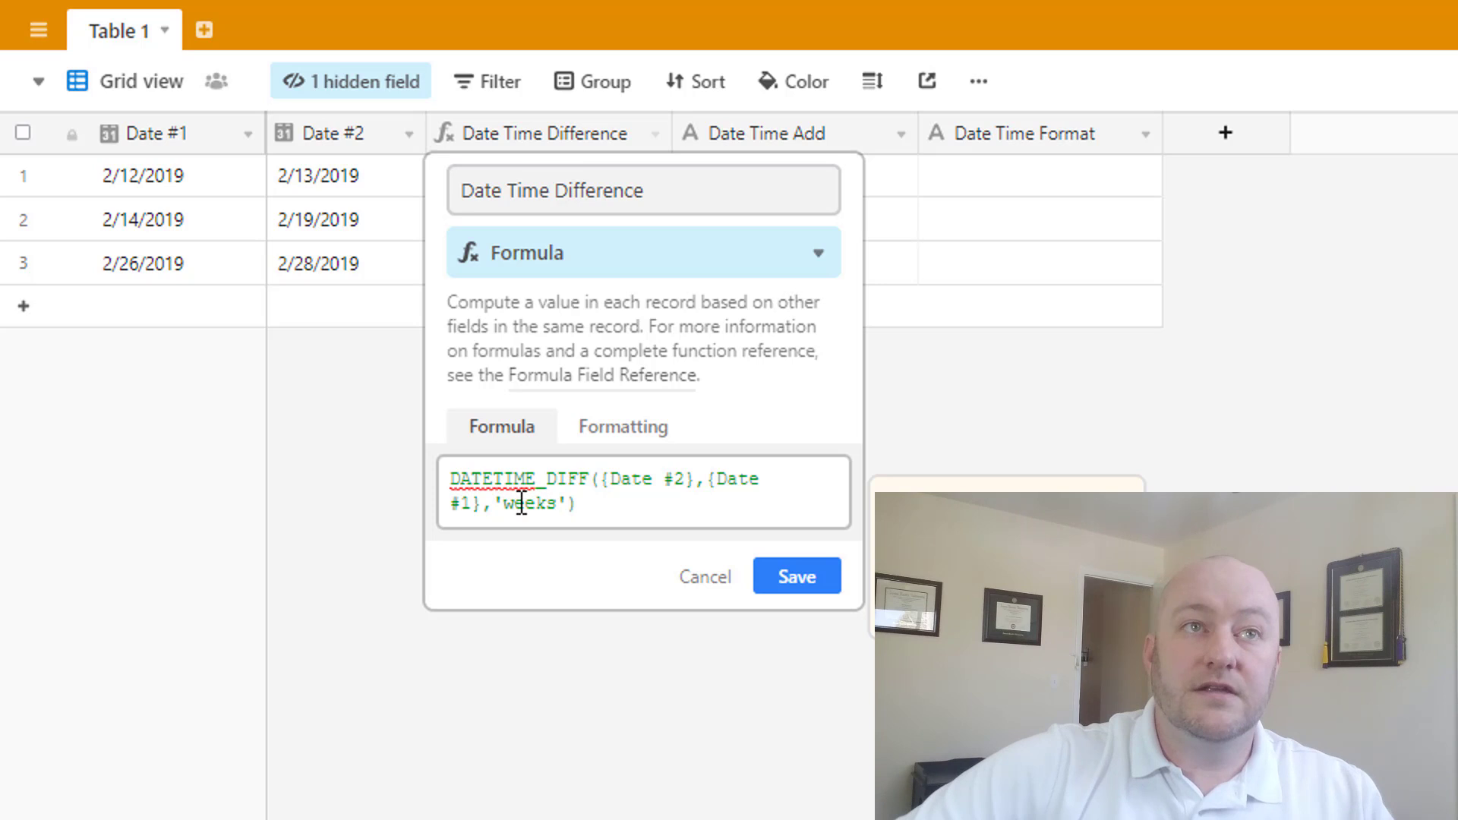
left_click(784, 594)
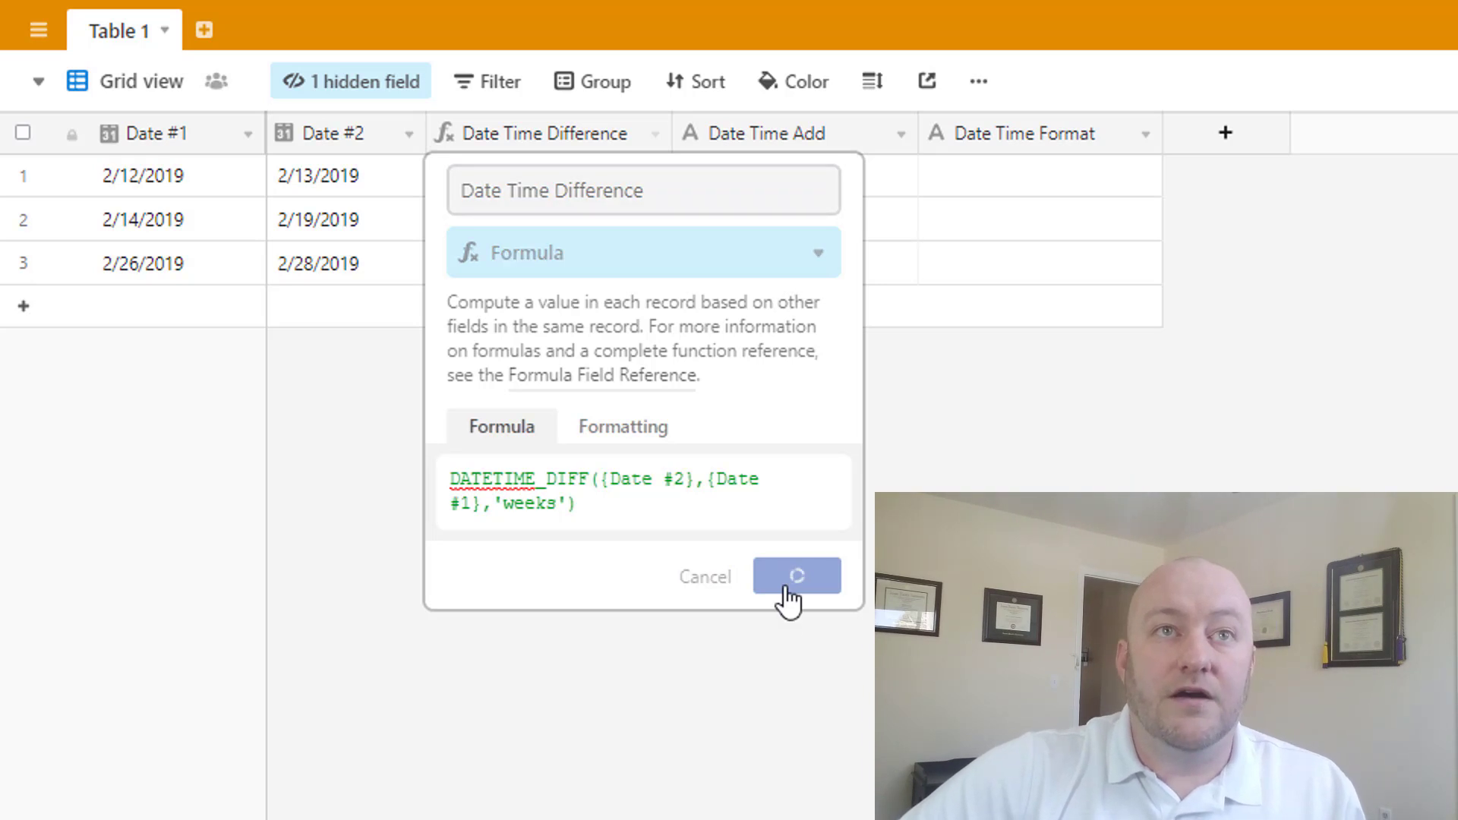
left_click_drag(199, 186, 336, 281)
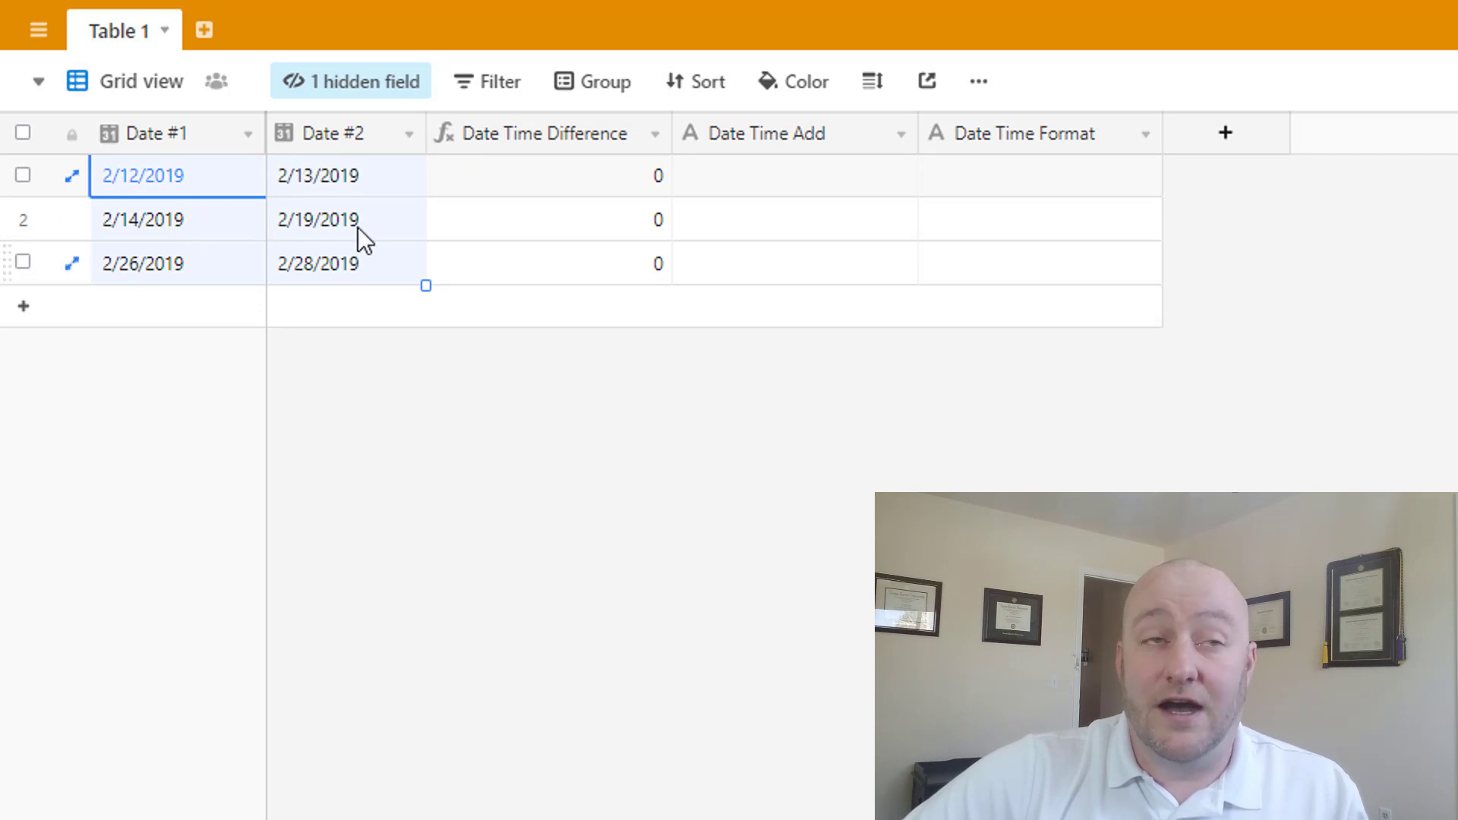
- Format the Date Time Difference result as Decimal with 1.00 precision
left_click(655, 134)
left_click(642, 177)
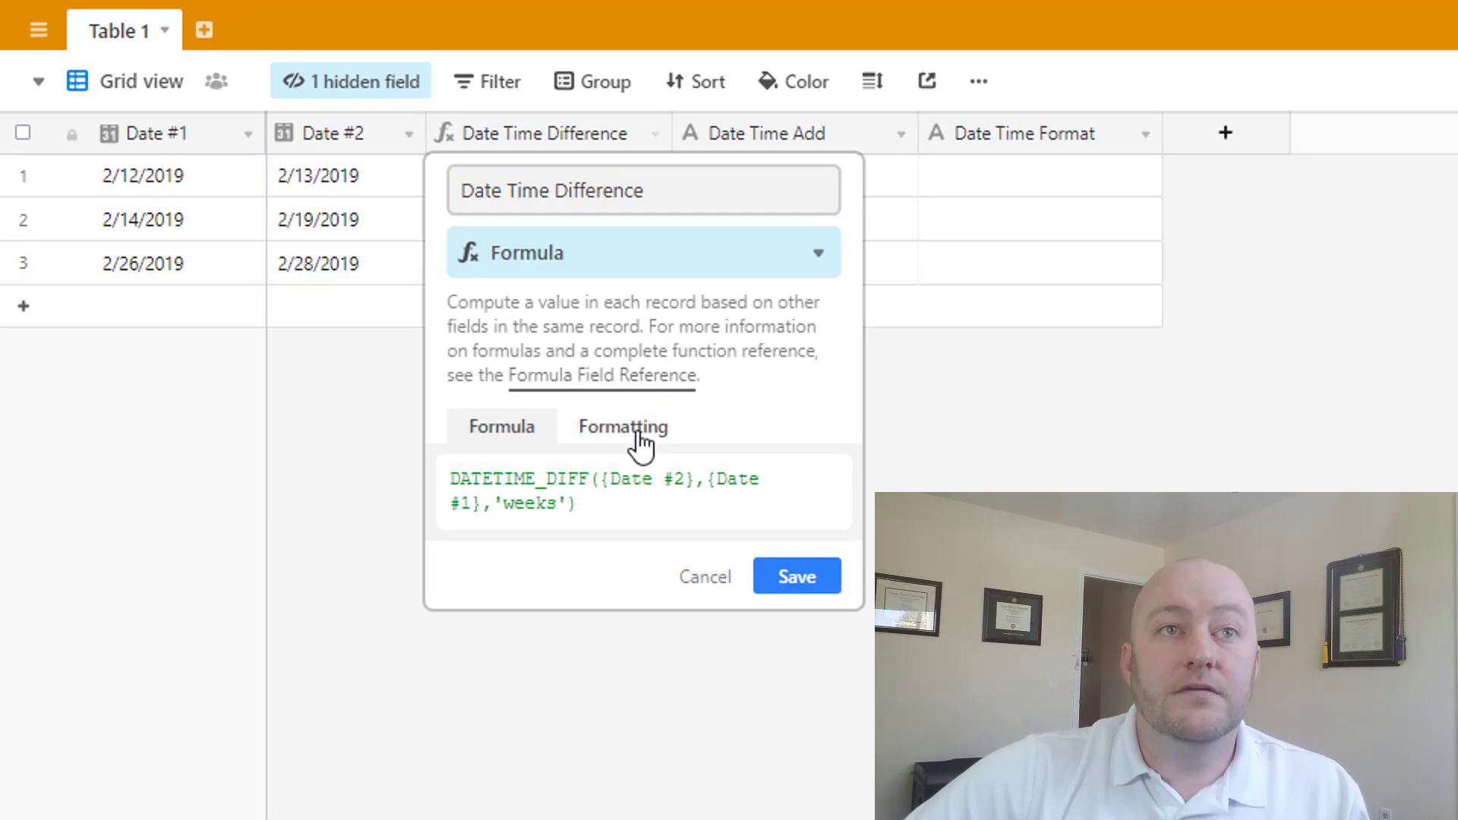
left_click(640, 444)
left_click(576, 508)
left_click(540, 541)
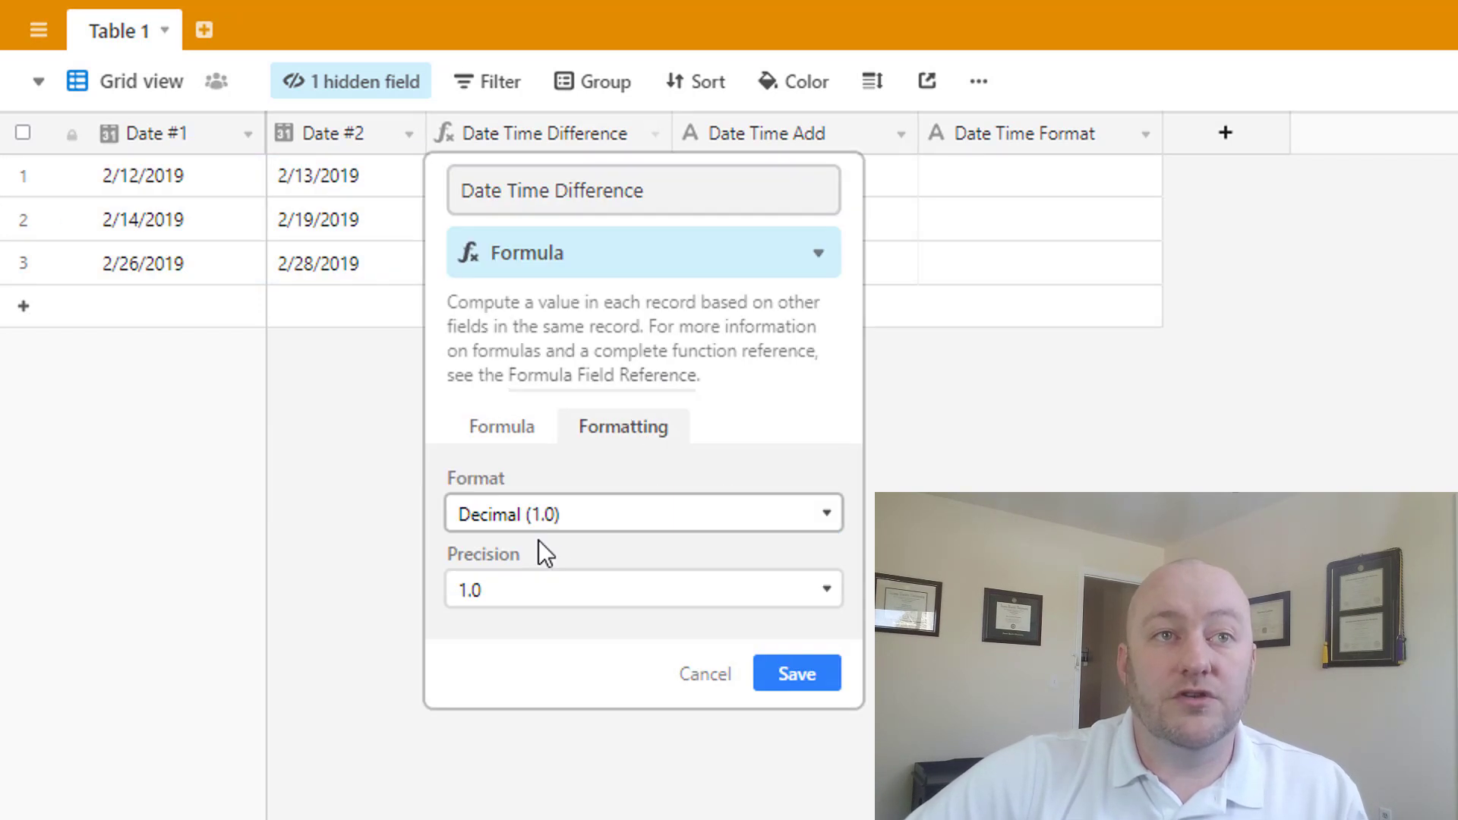
left_click(552, 594)
left_click(527, 675)
left_click(795, 677)
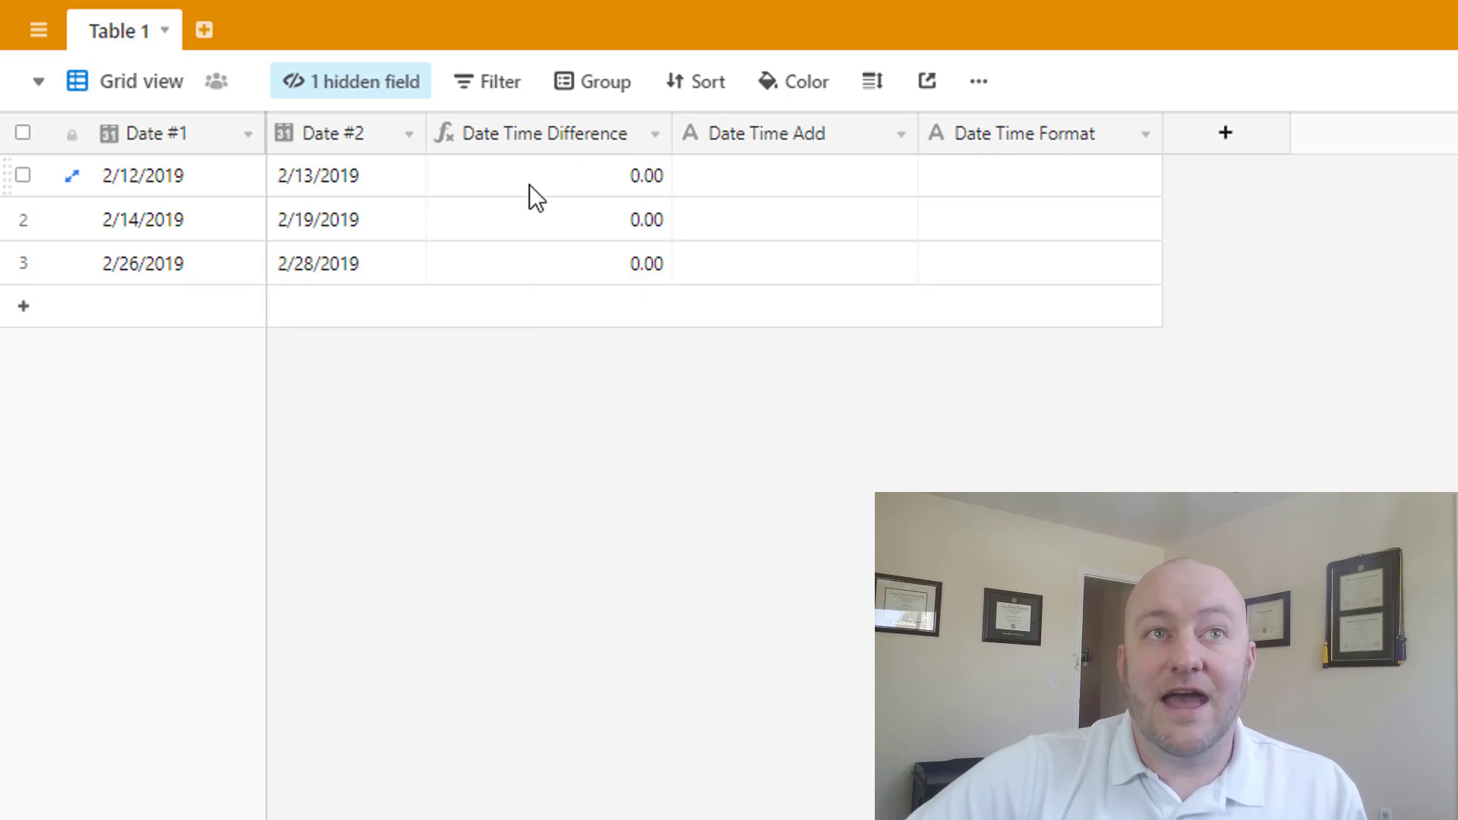
left_click_drag(531, 190, 535, 280)
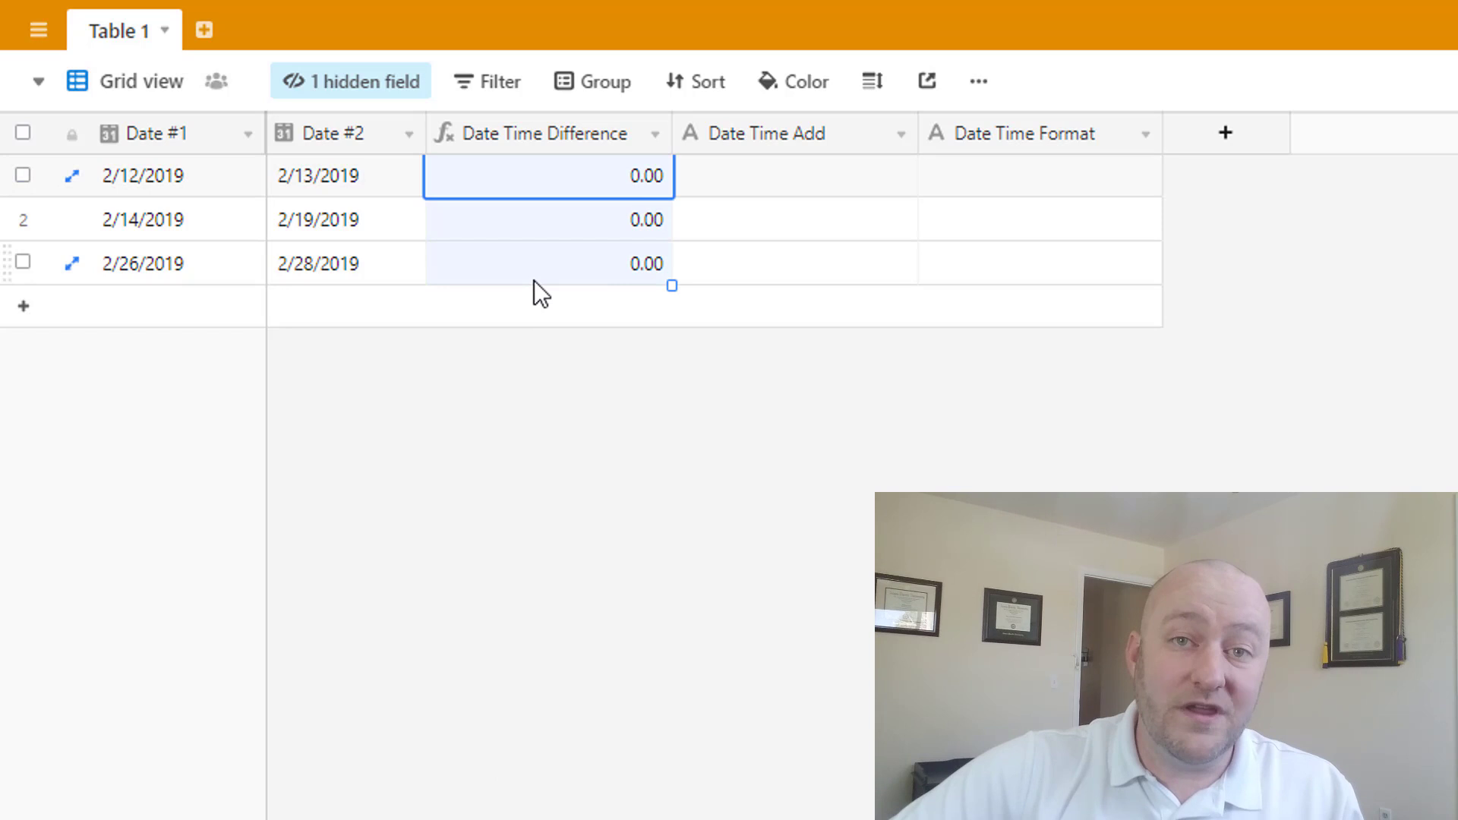
- Switch the unit to 'hours' and save, giving 24.00, 120.00 and 48.00
left_click(655, 134)
left_click(618, 196)
double_click(537, 504)
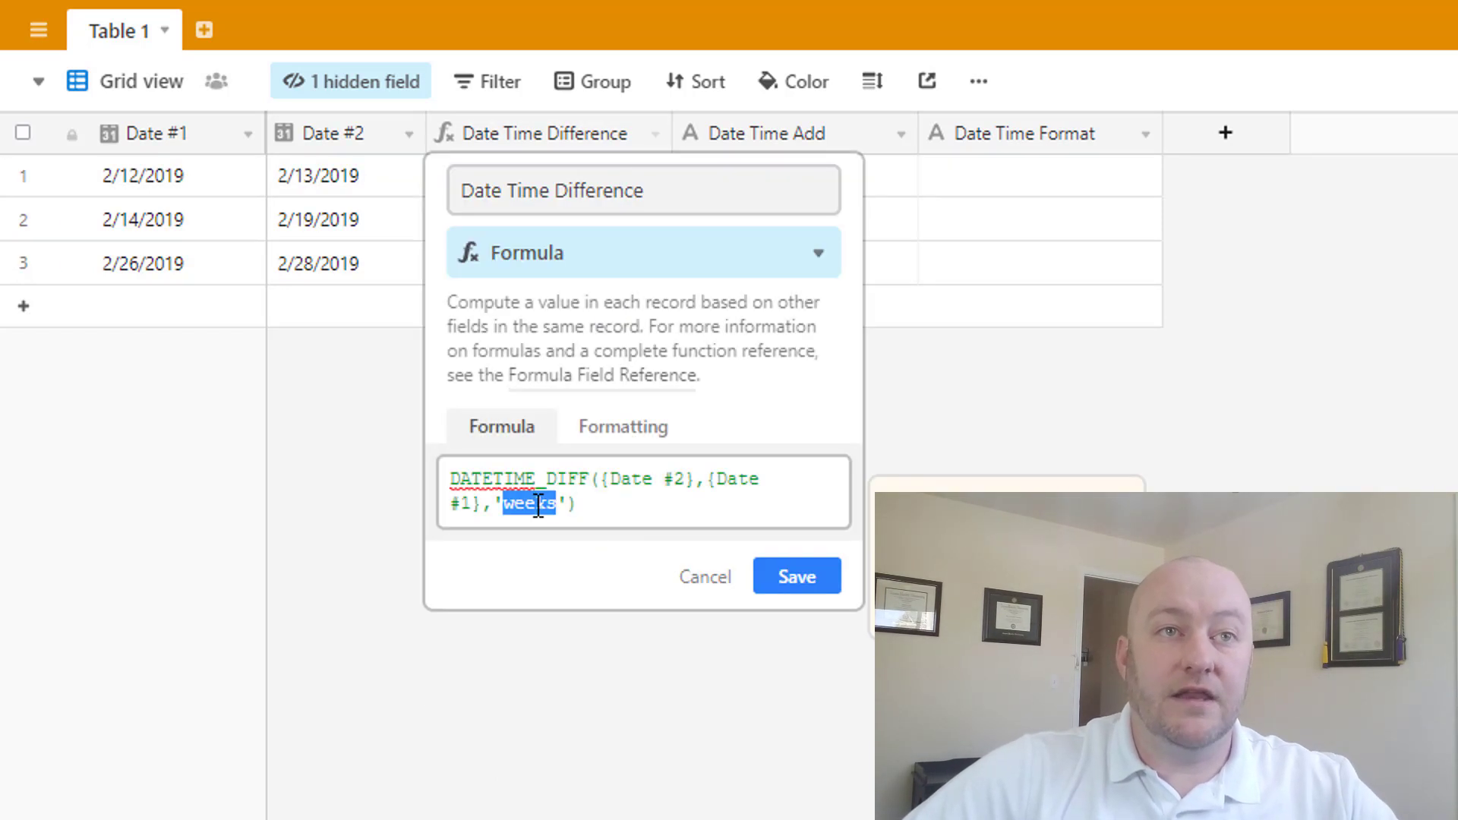
type("hours")
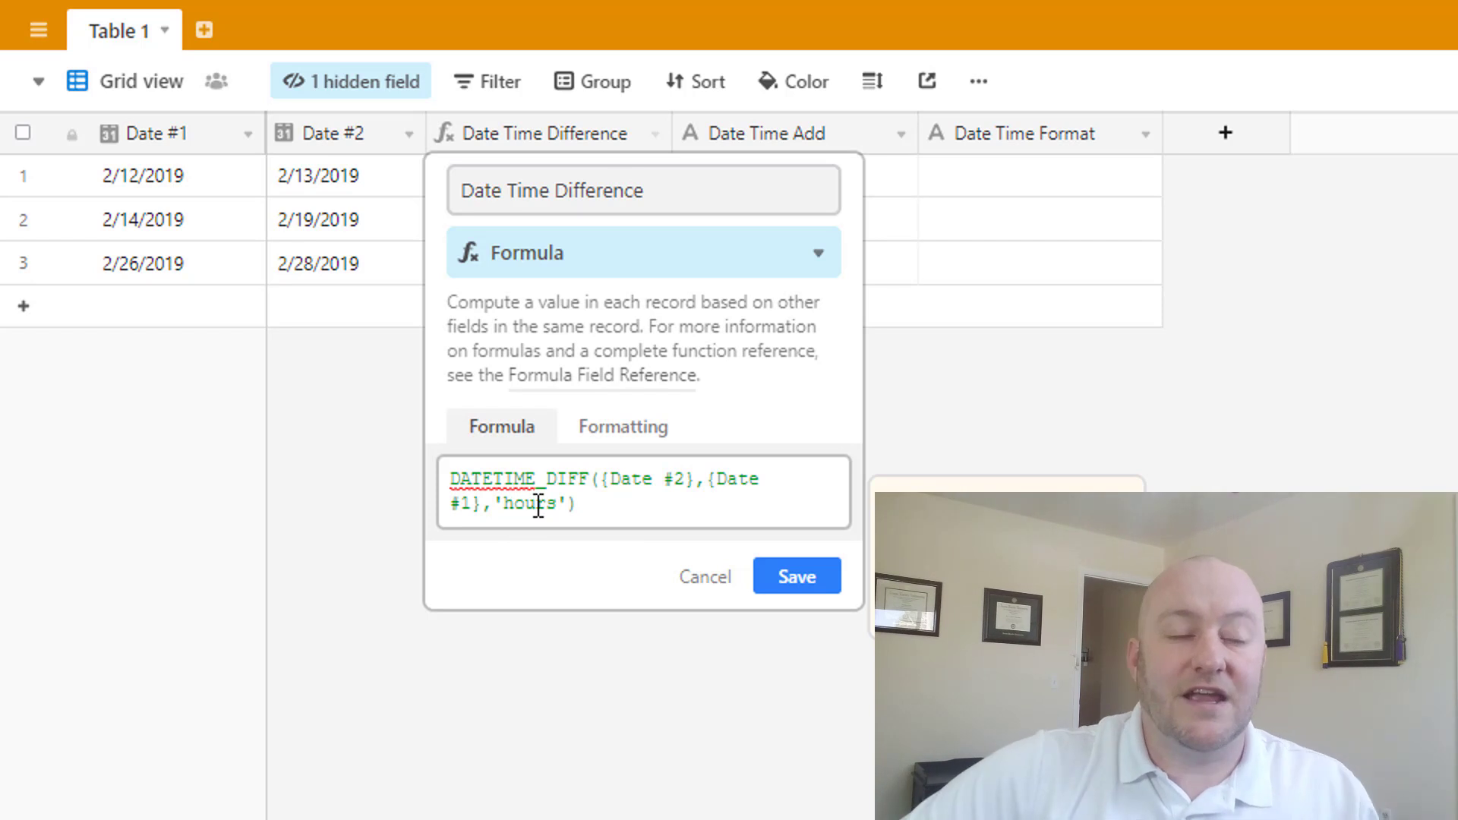
left_click(808, 581)
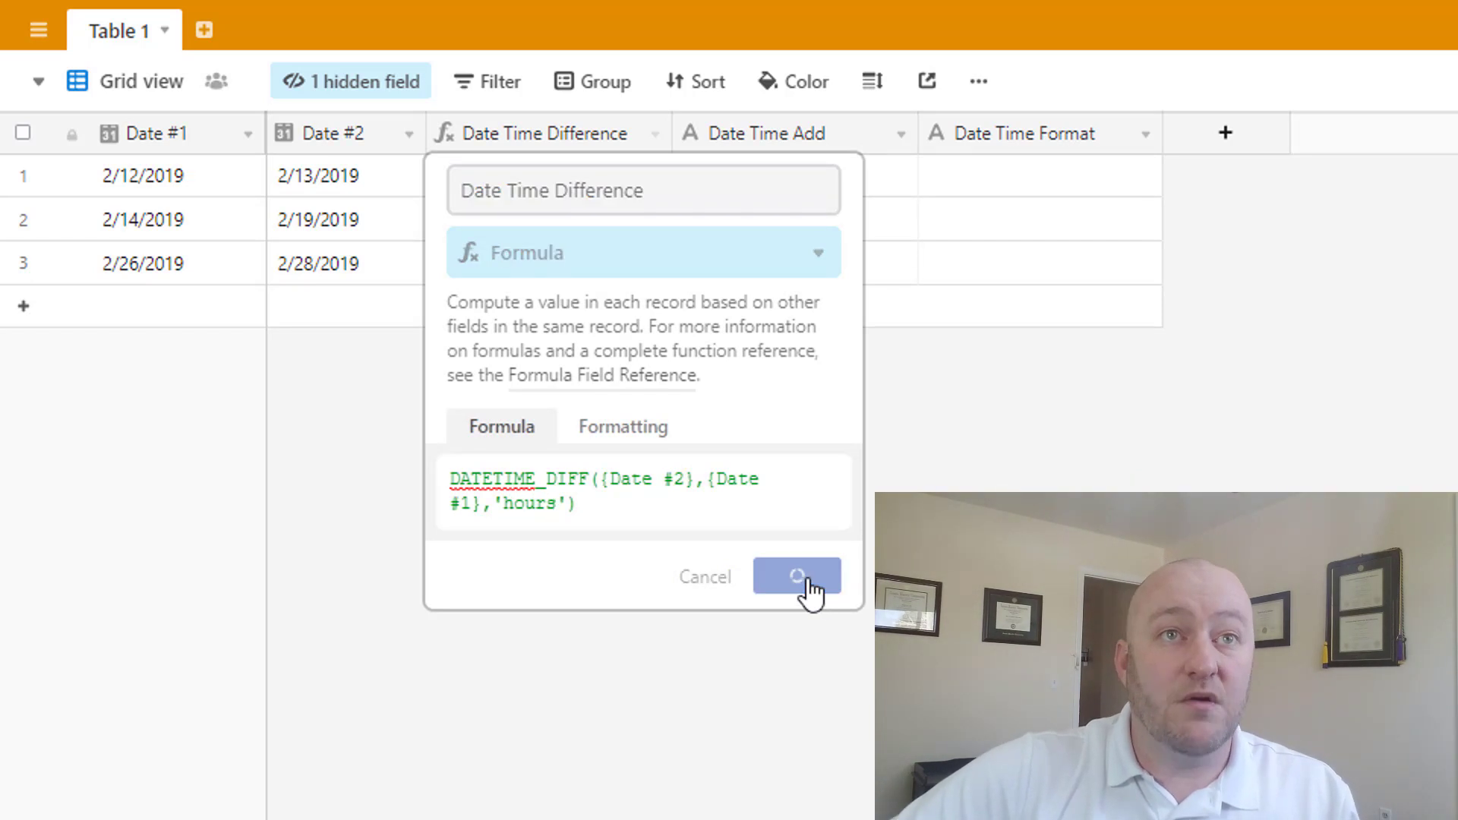
left_click(425, 182)
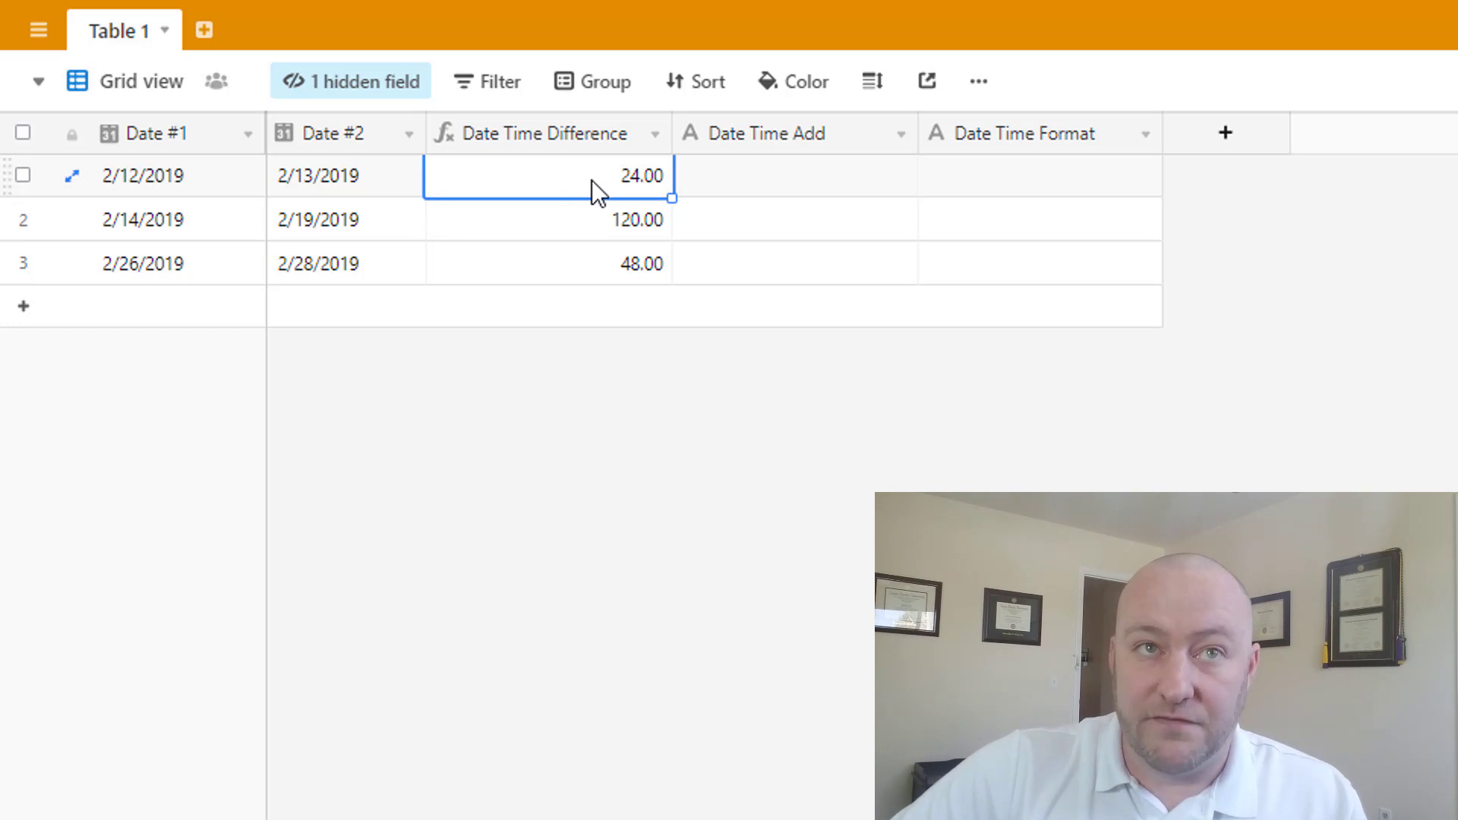
left_click_drag(596, 192, 592, 268)
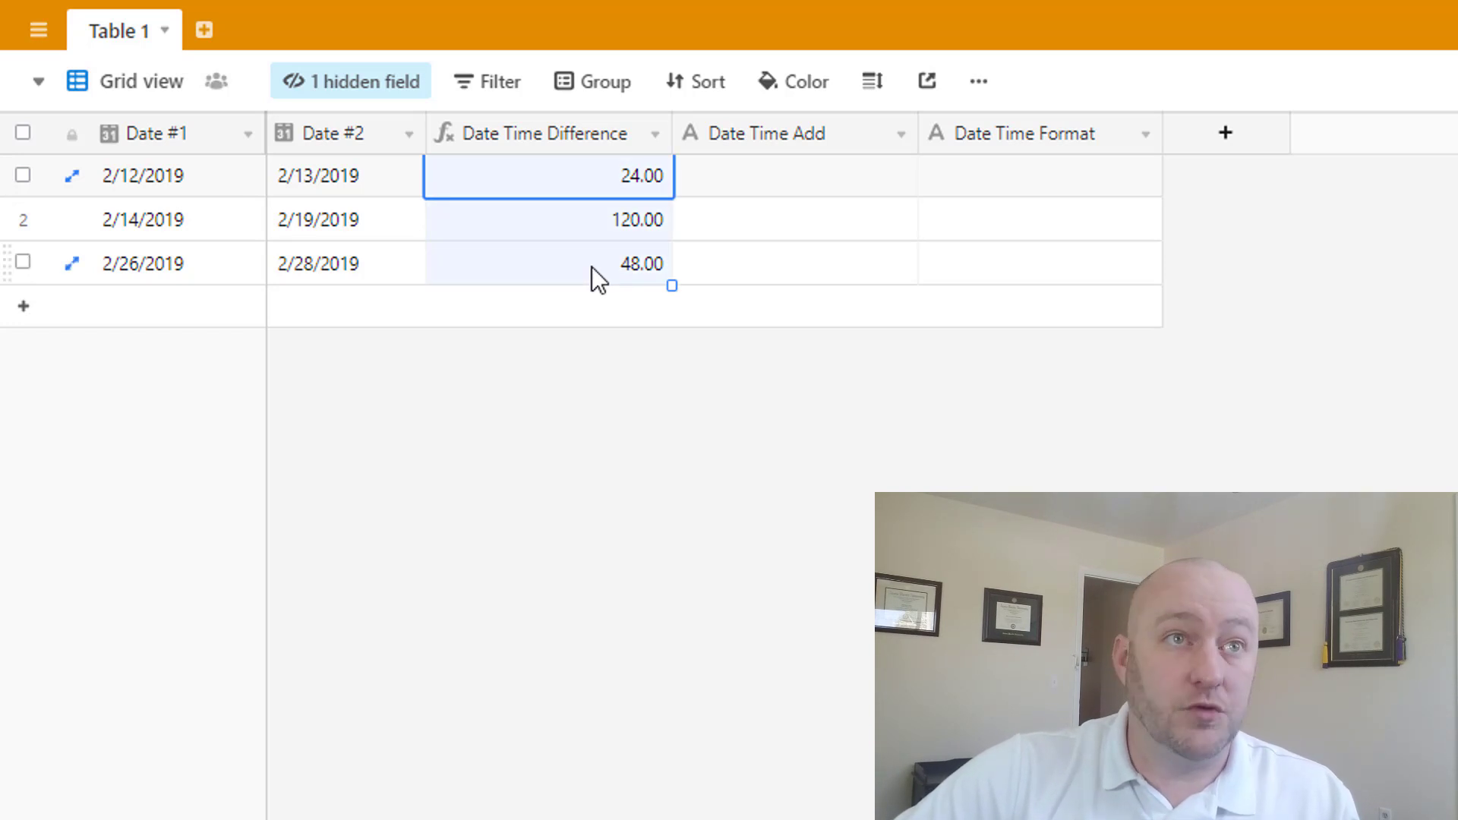
left_click(650, 134)
- Change the formula's unit from 'hours' back to 'days' and save
left_click(623, 173)
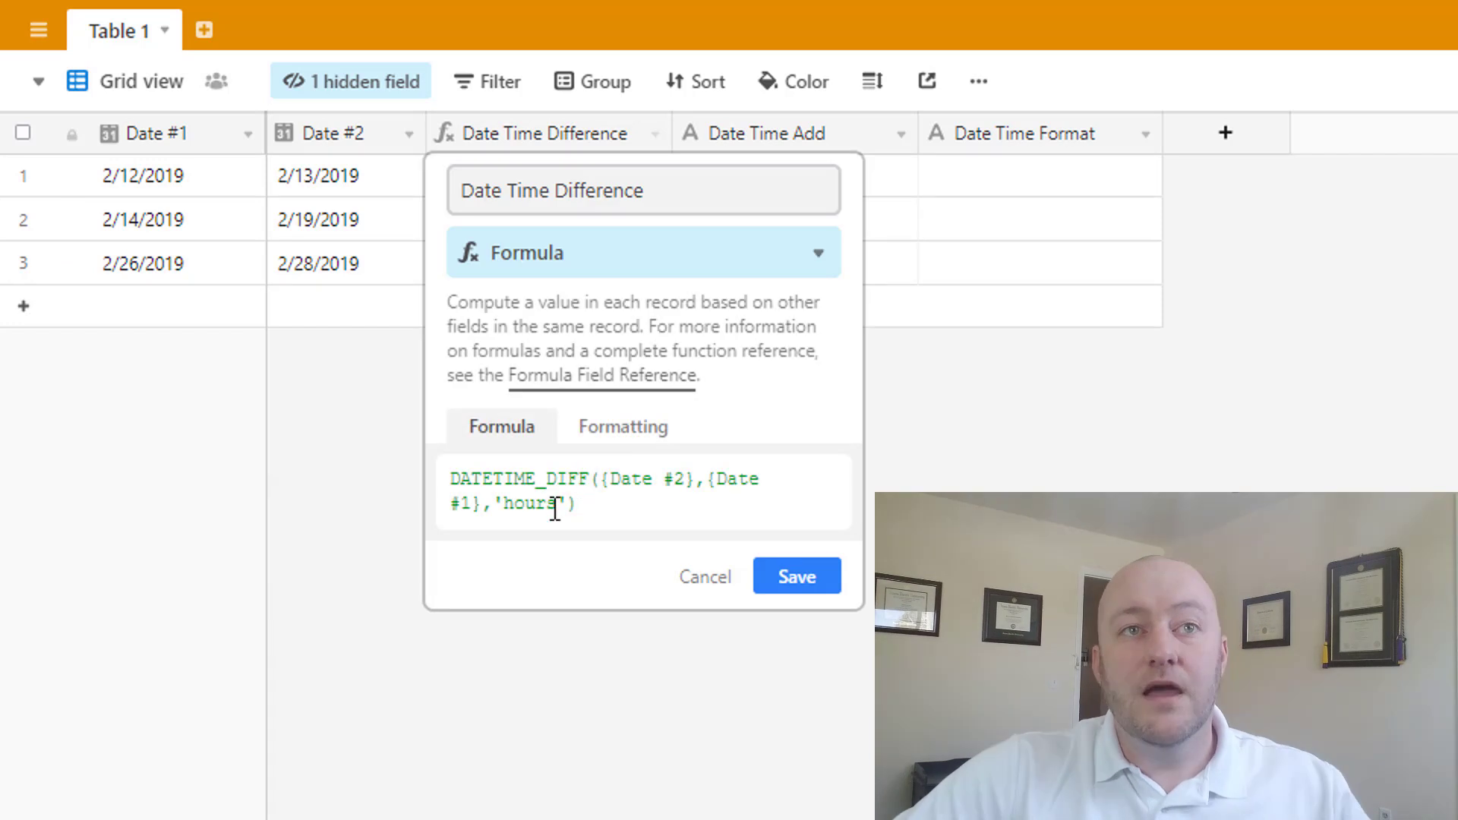
double_click(526, 505)
type("days")
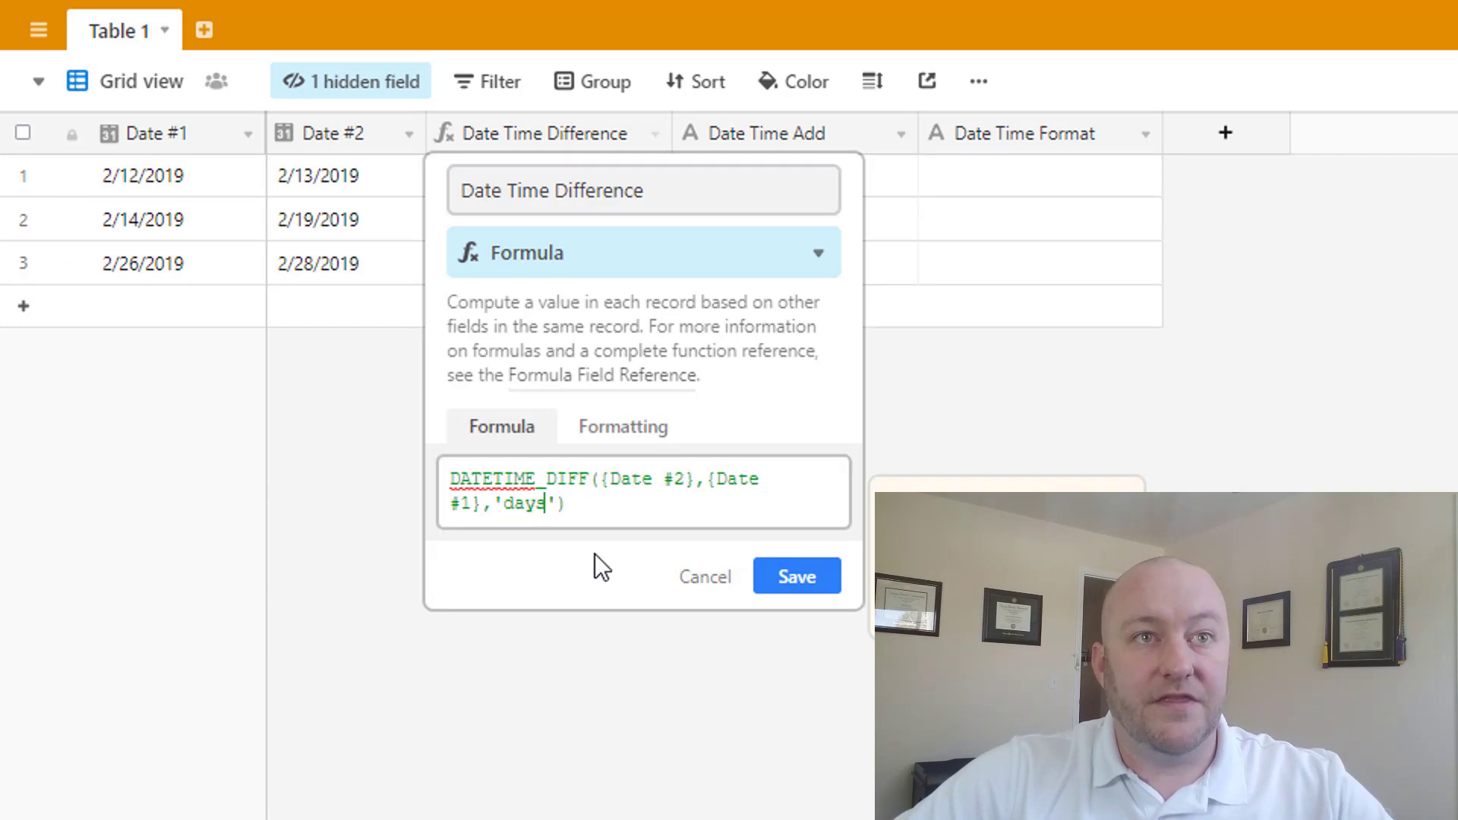
left_click(778, 584)
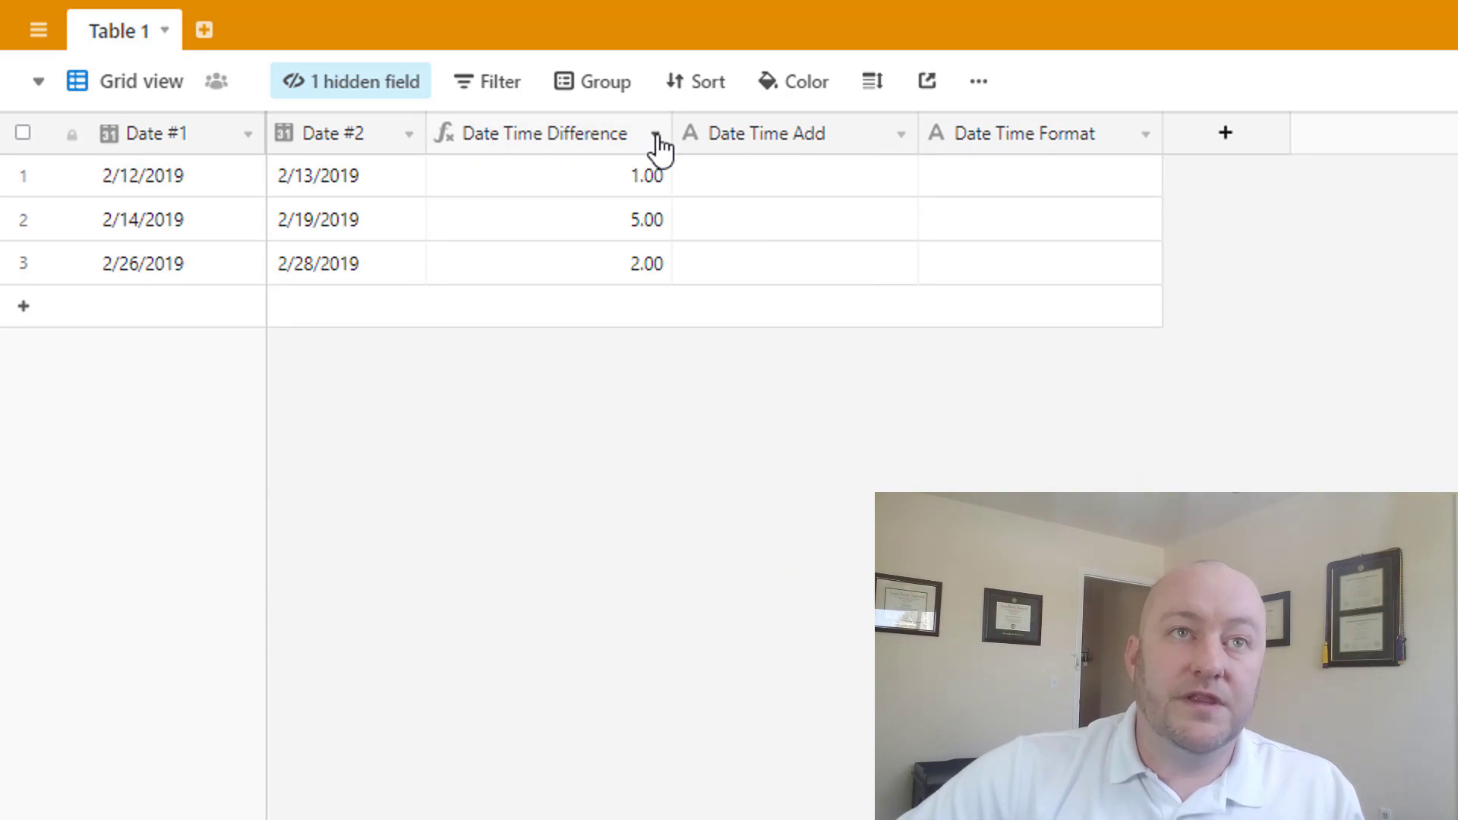
- Set the result format to Integer so rows read 1, 5 and 2, and narrow the column
left_click(655, 135)
left_click(655, 180)
left_click(610, 429)
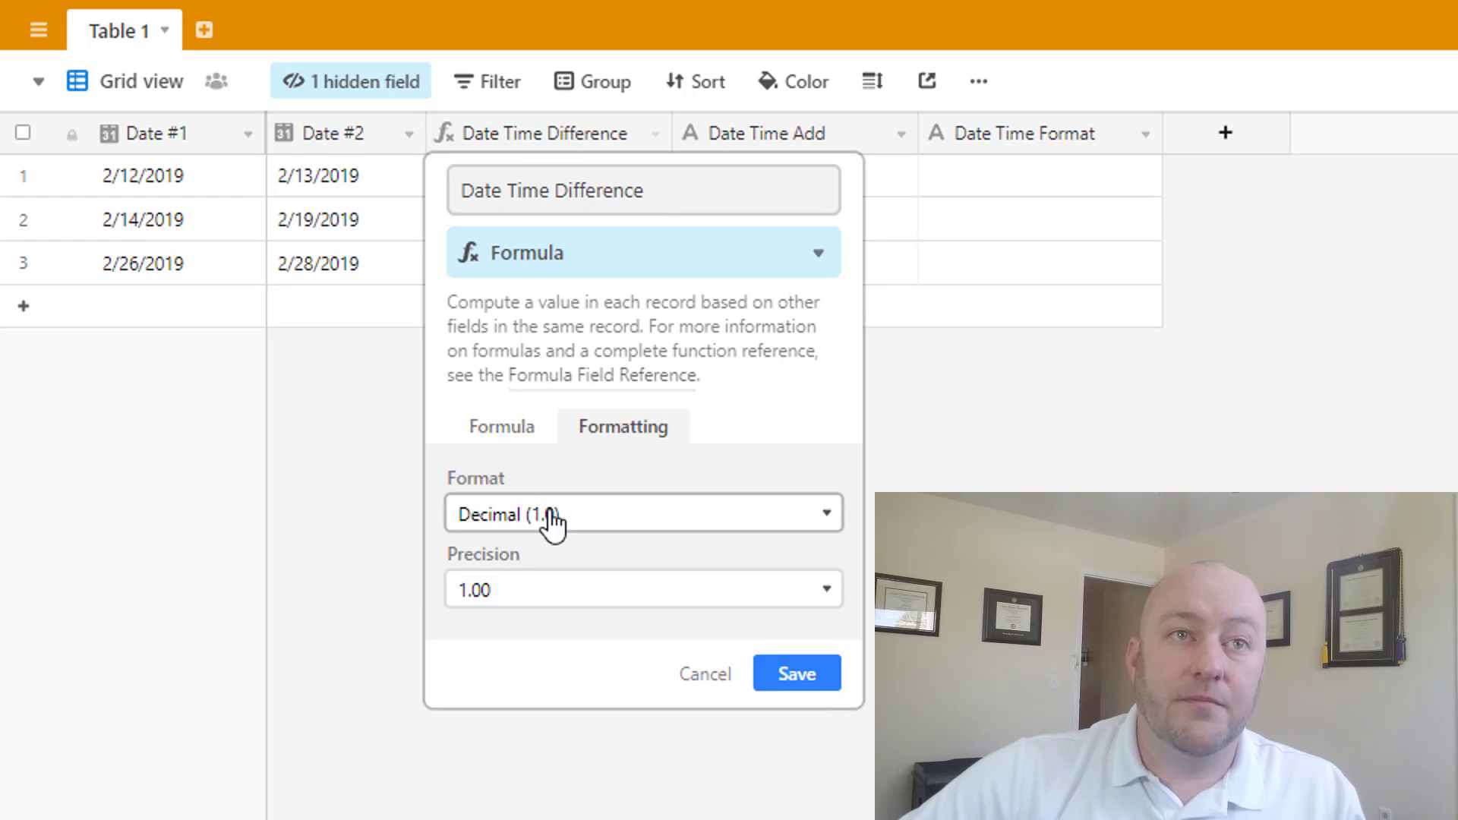
left_click(552, 519)
left_click(544, 572)
left_click(786, 600)
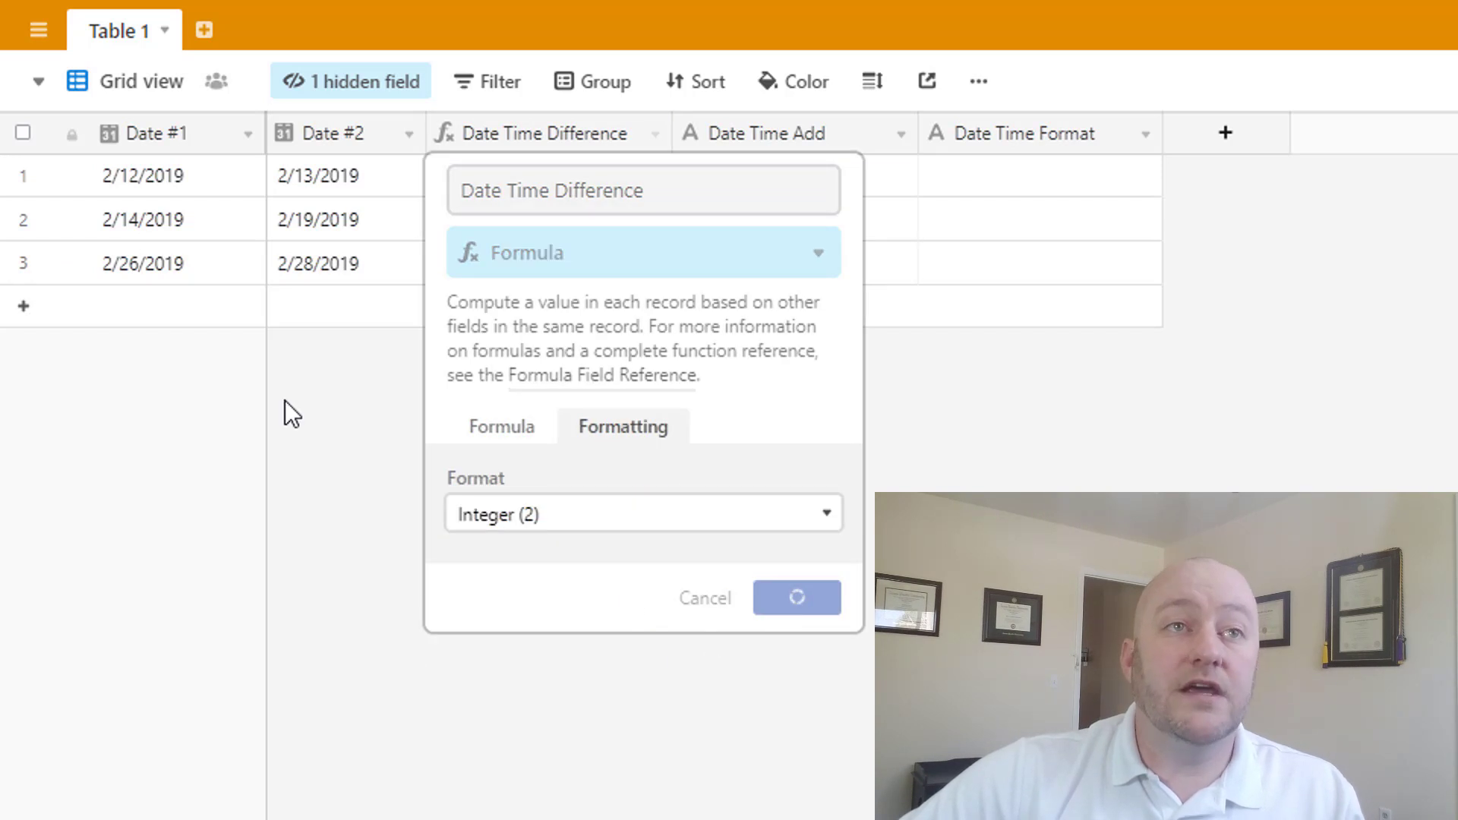
left_click_drag(671, 142, 665, 142)
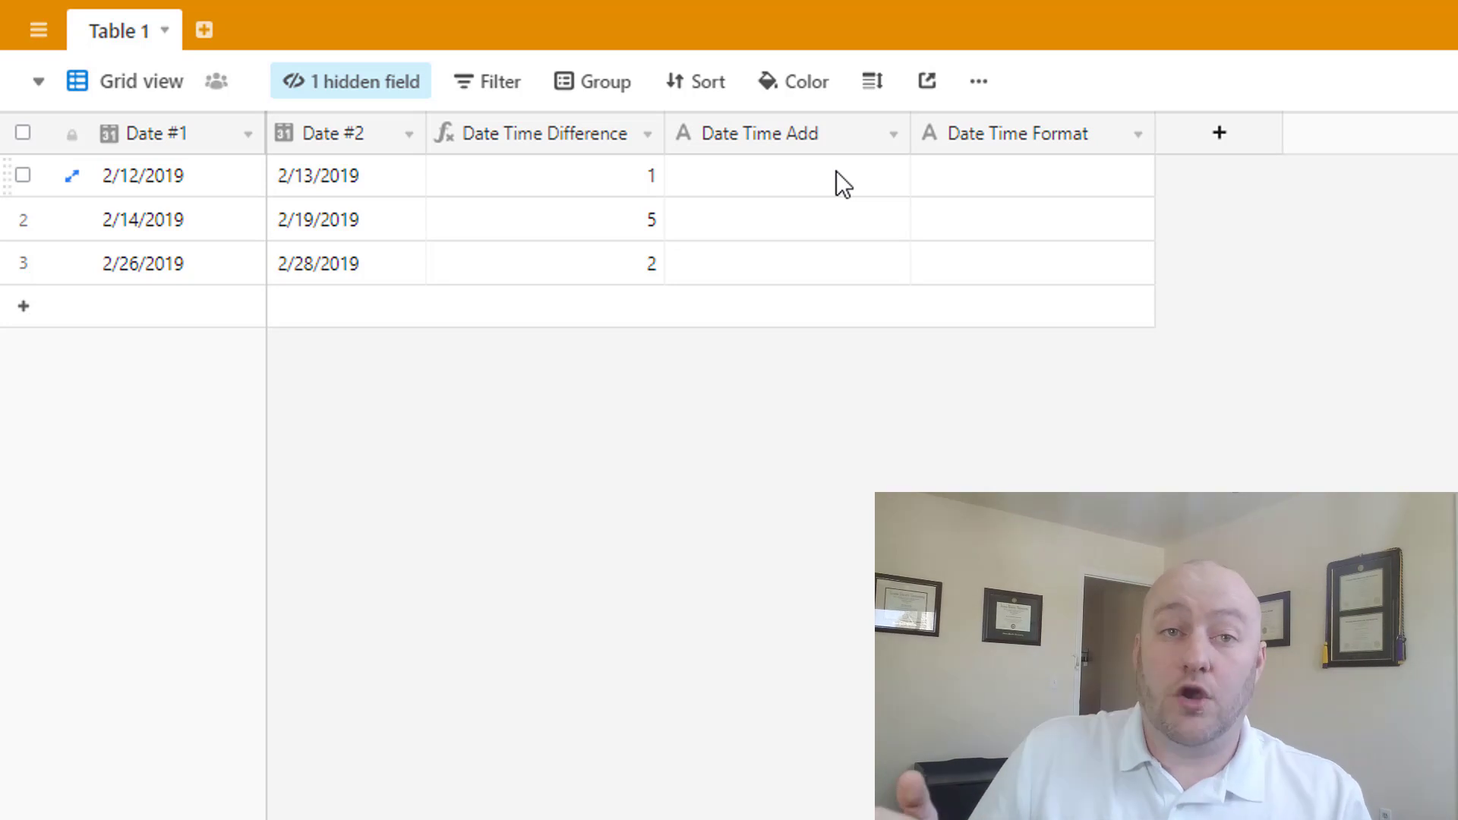
- Change Date Time Add's type to Formula and type 'date' into its formula box
left_click(885, 135)
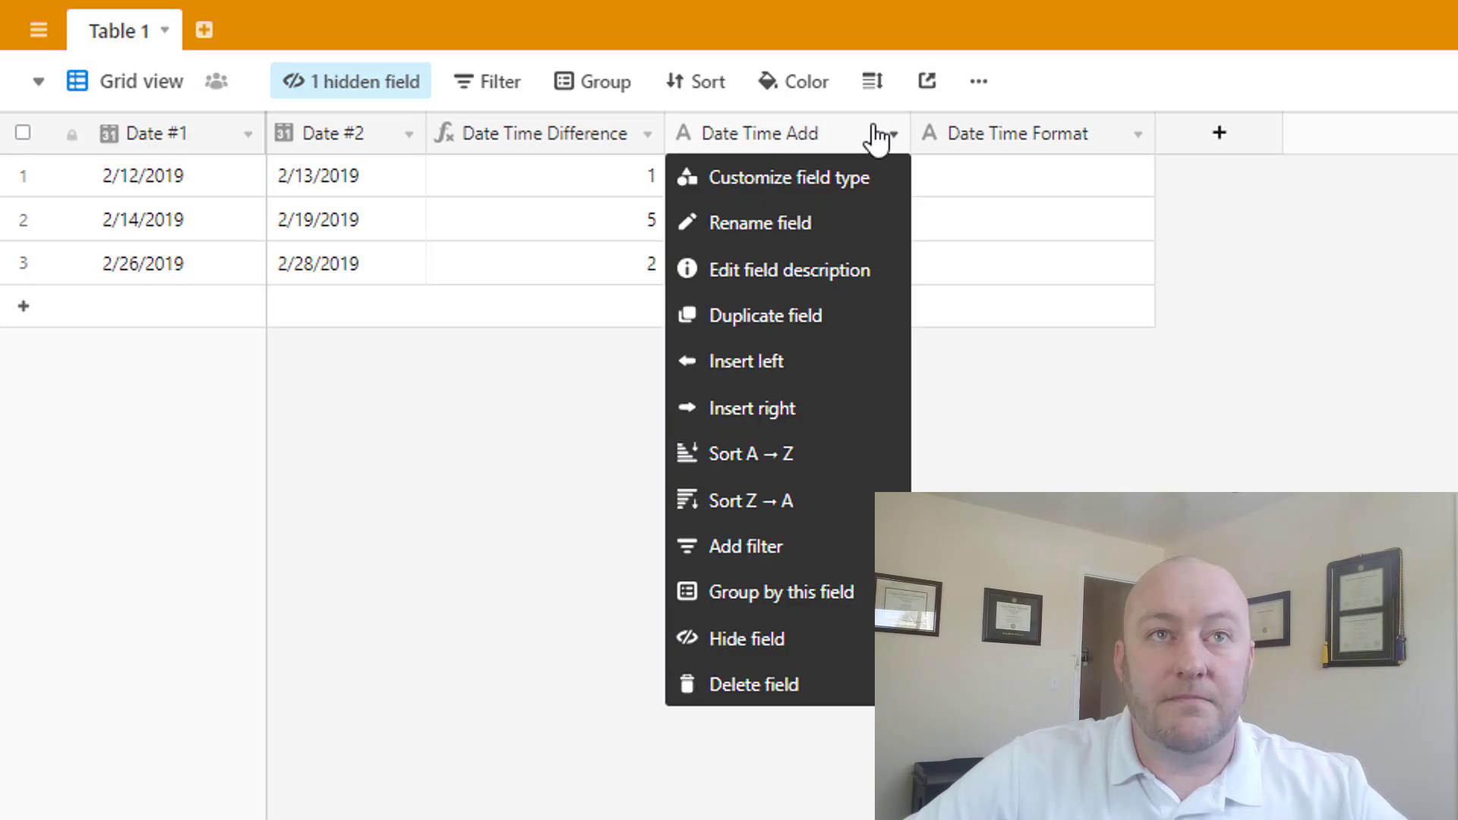
left_click(853, 189)
left_click(778, 262)
type("f")
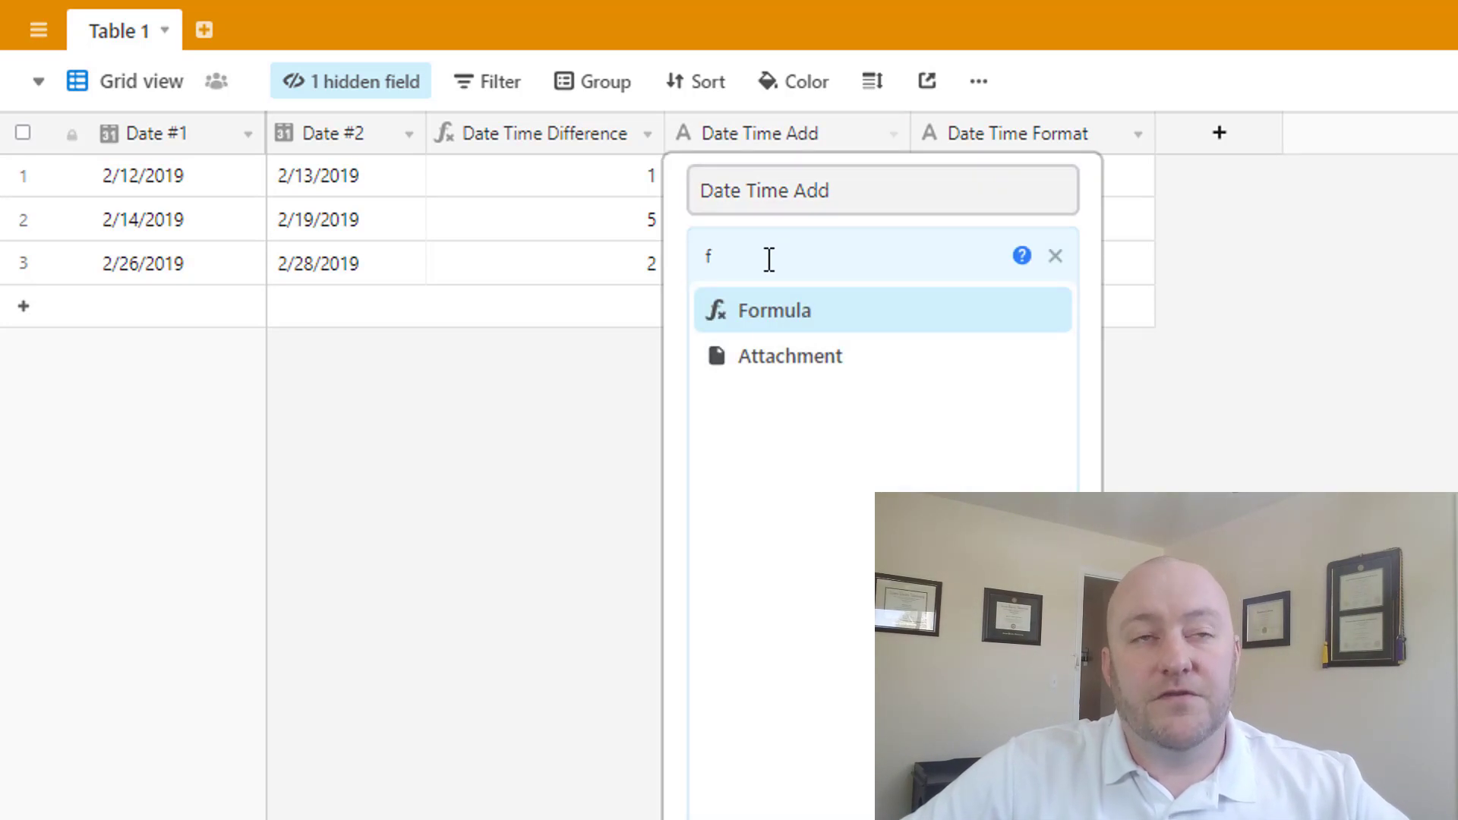
left_click(762, 323)
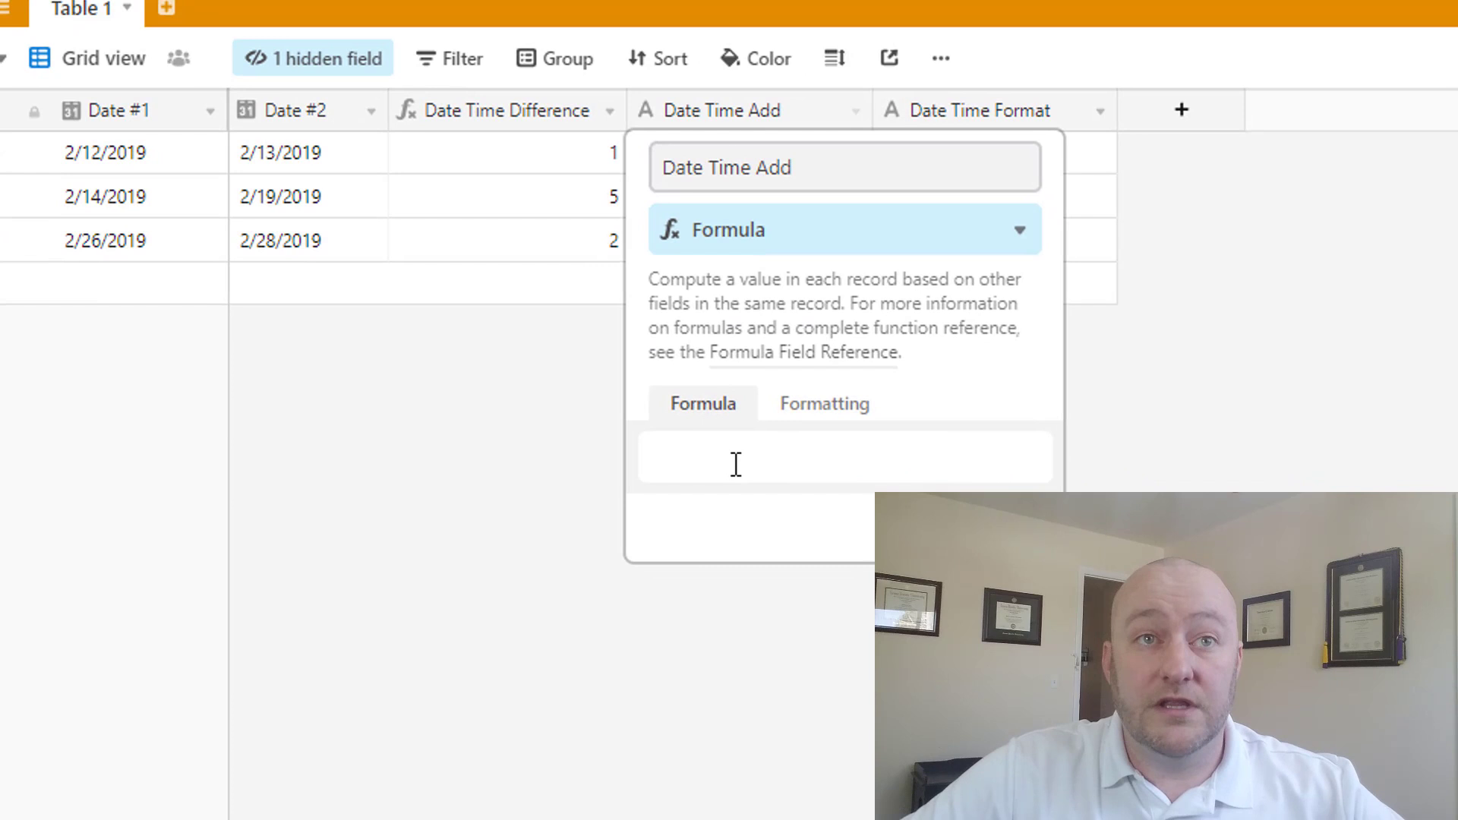
left_click(736, 464)
type("date")
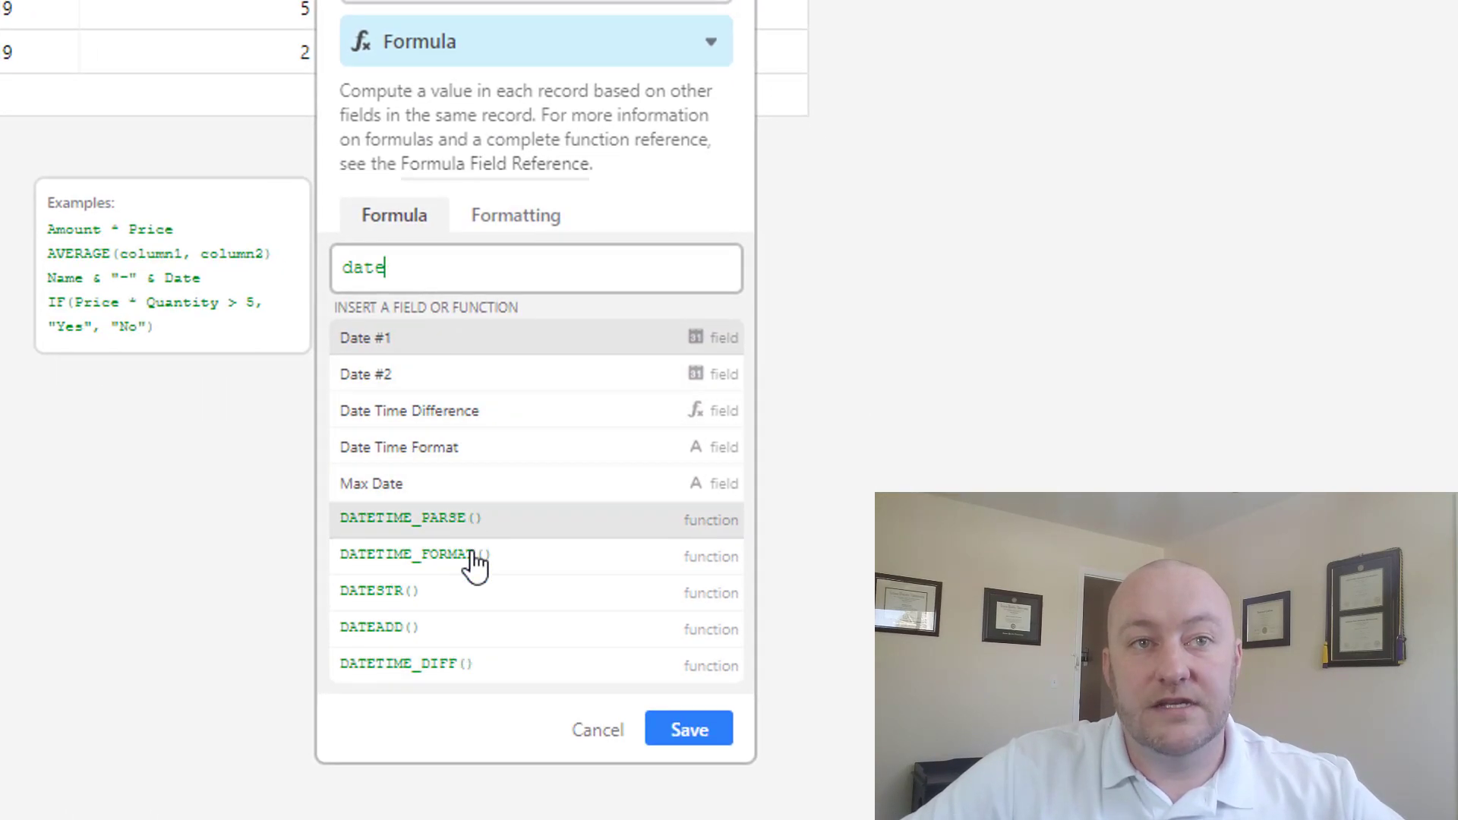
- Enter DATEADD({Date #2},2,'weeks') using the Date #2 suggestion, and save the formula
left_click(388, 632)
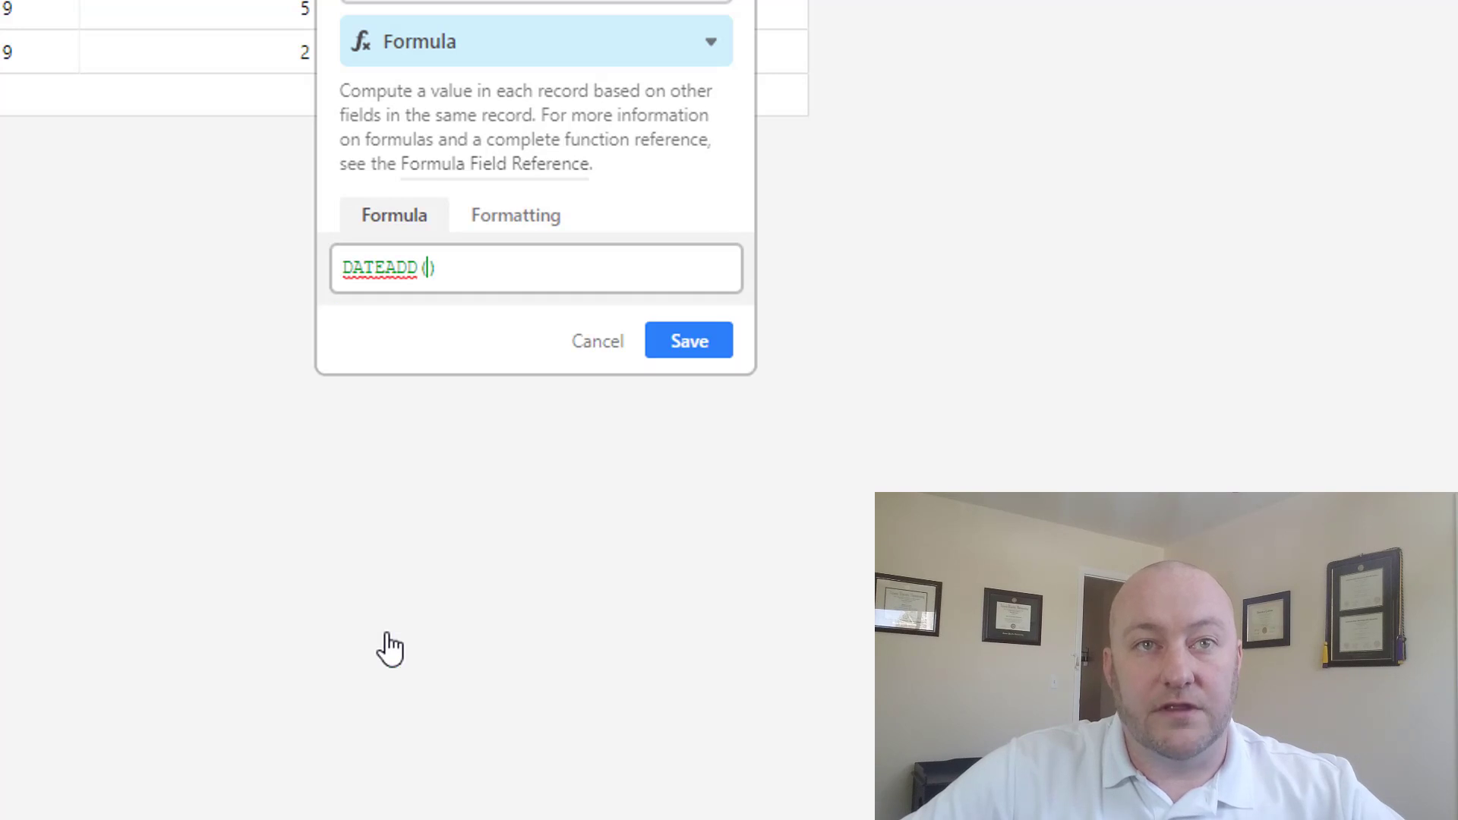
left_click(427, 271)
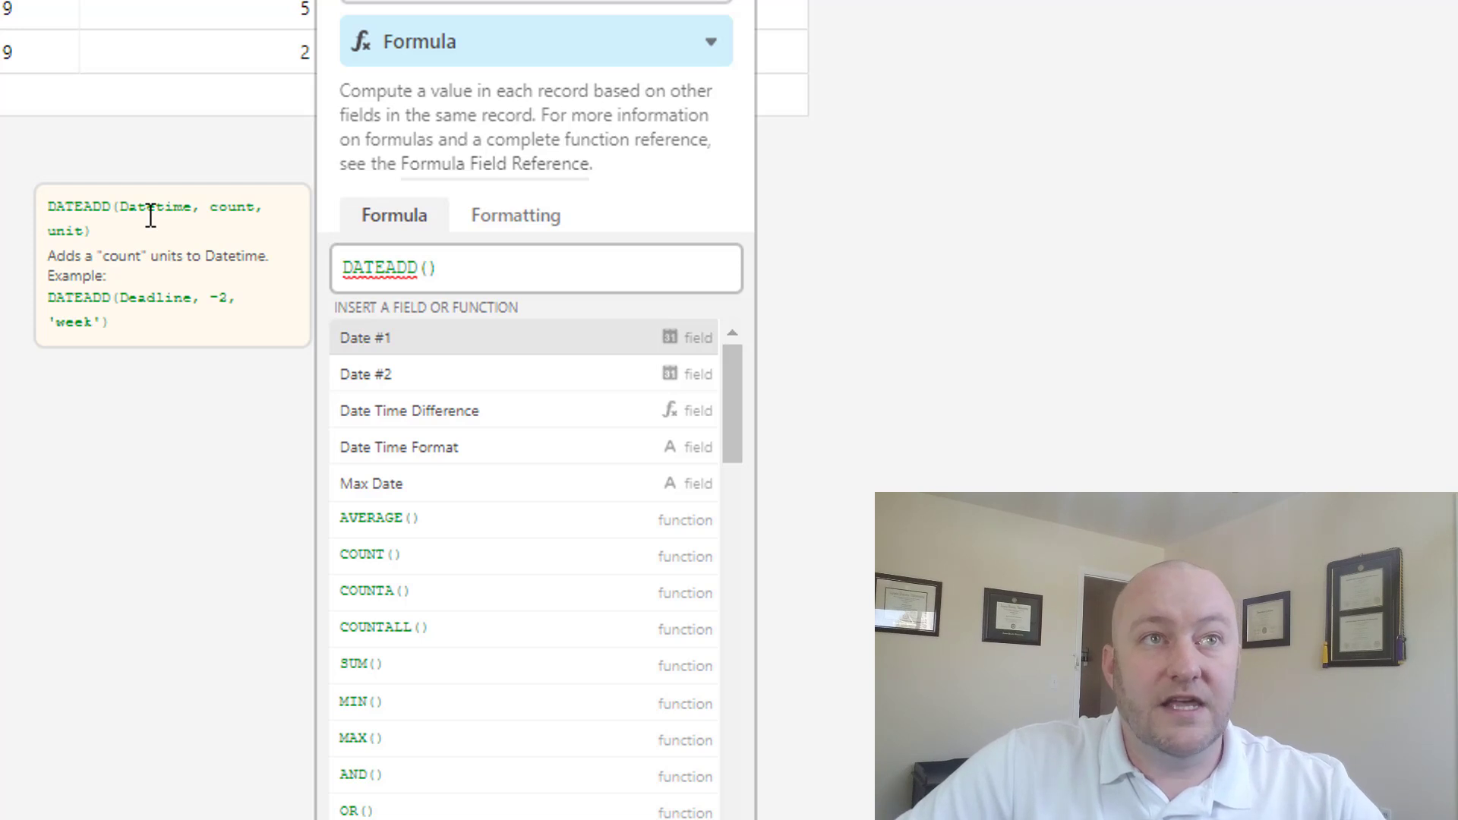
type("dat")
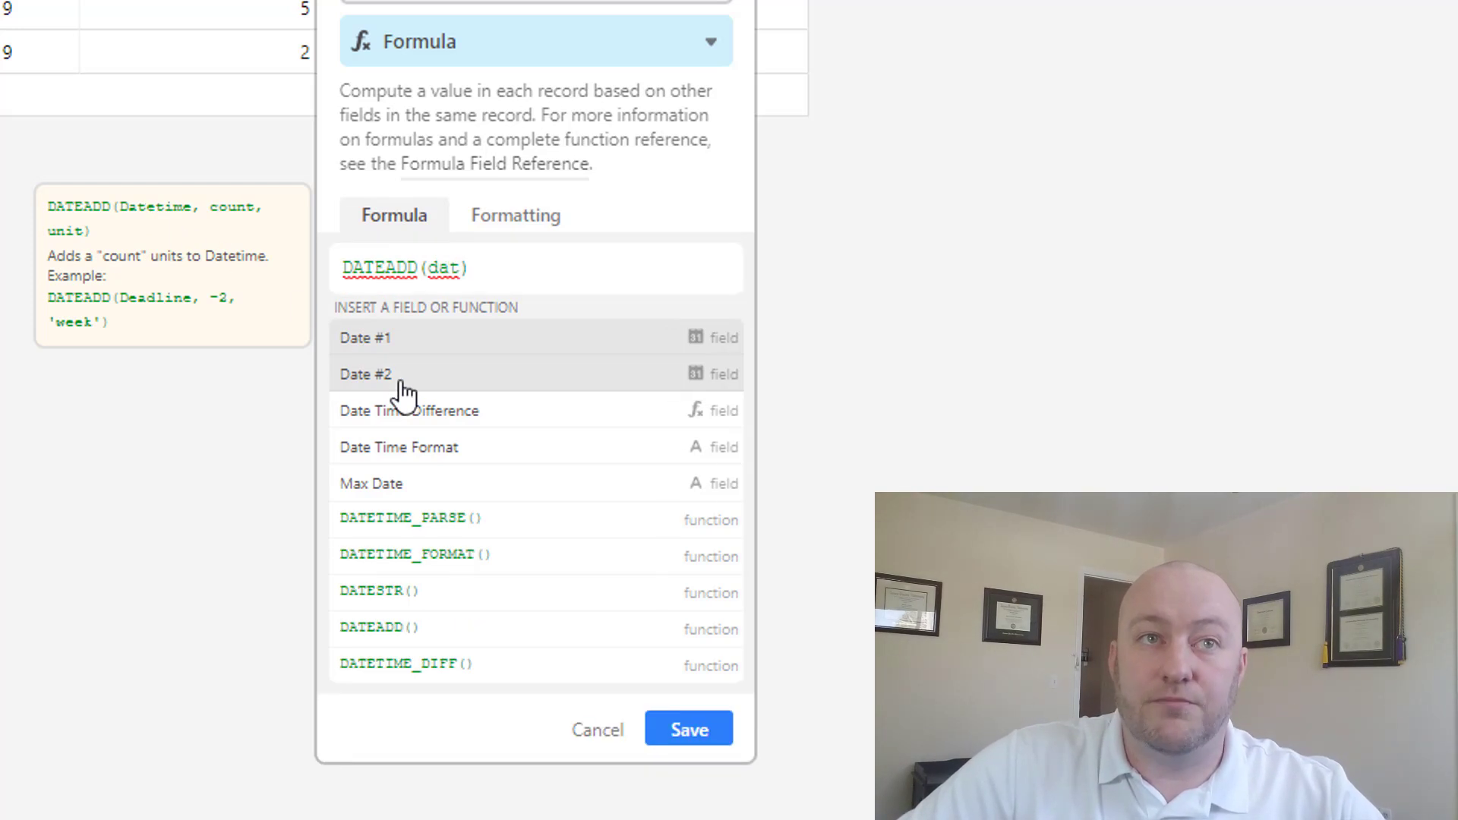
left_click(403, 388)
type(",")
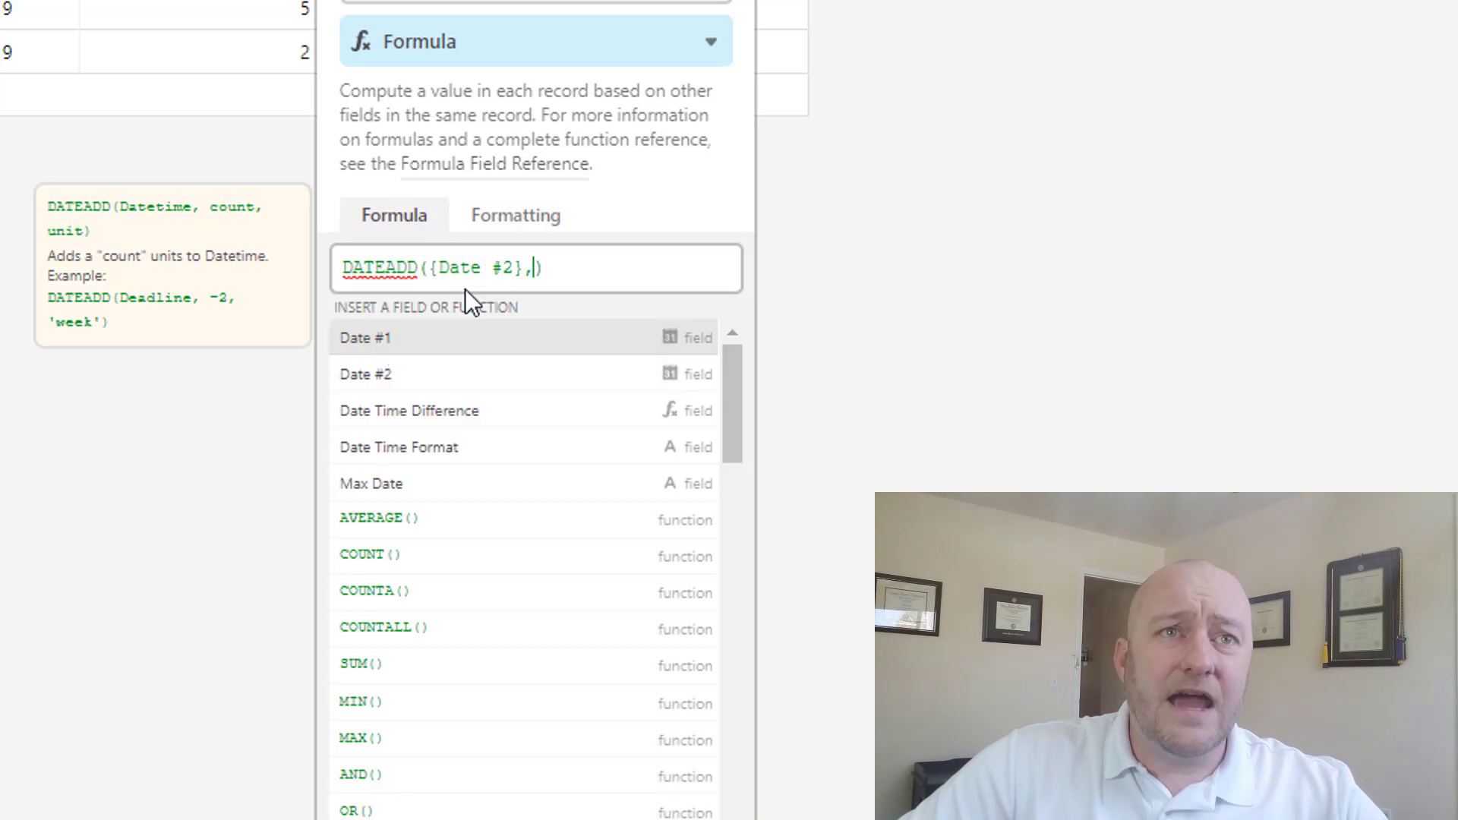
type("2")
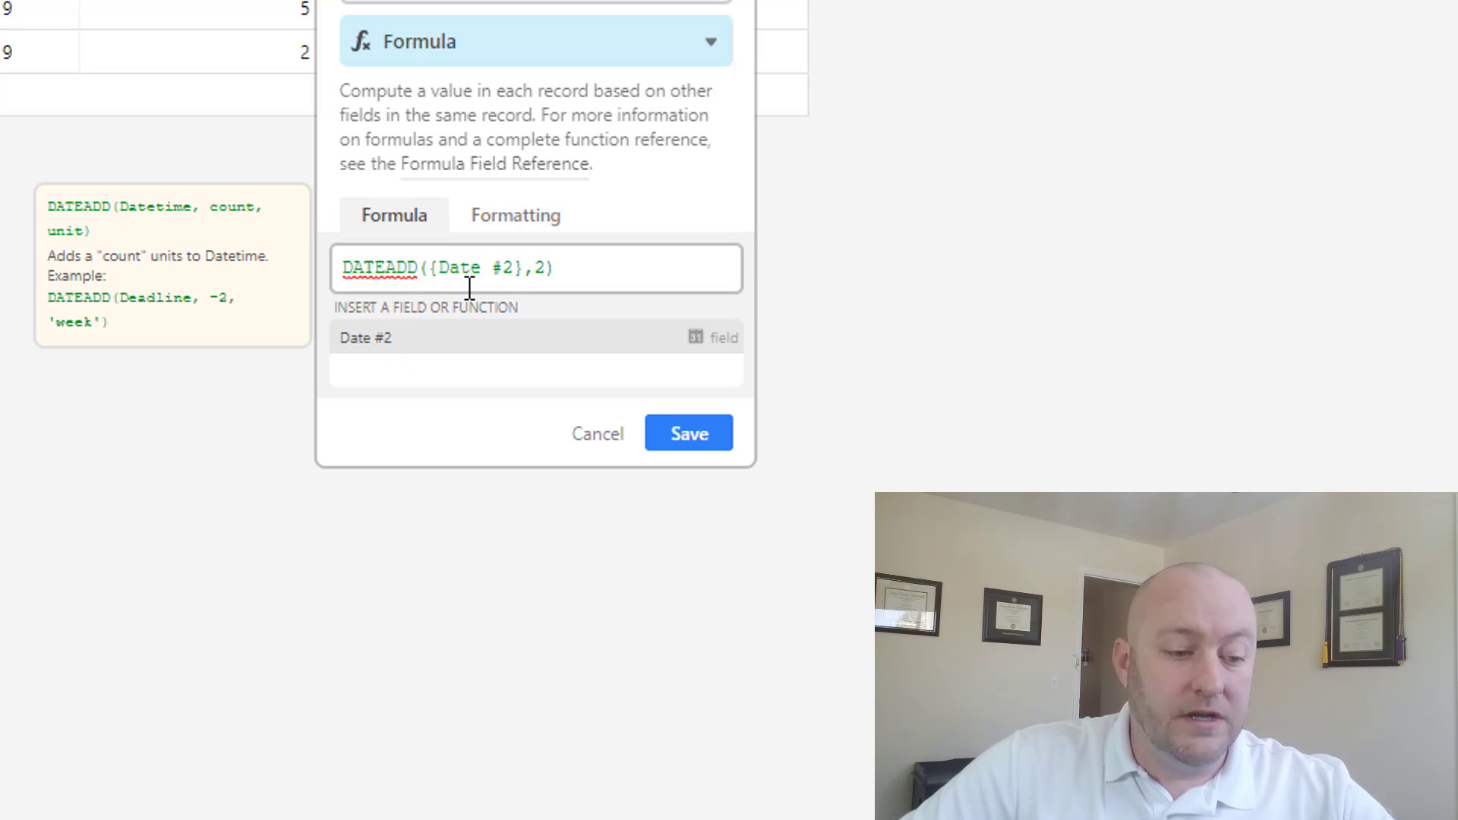
type(",'weeks")
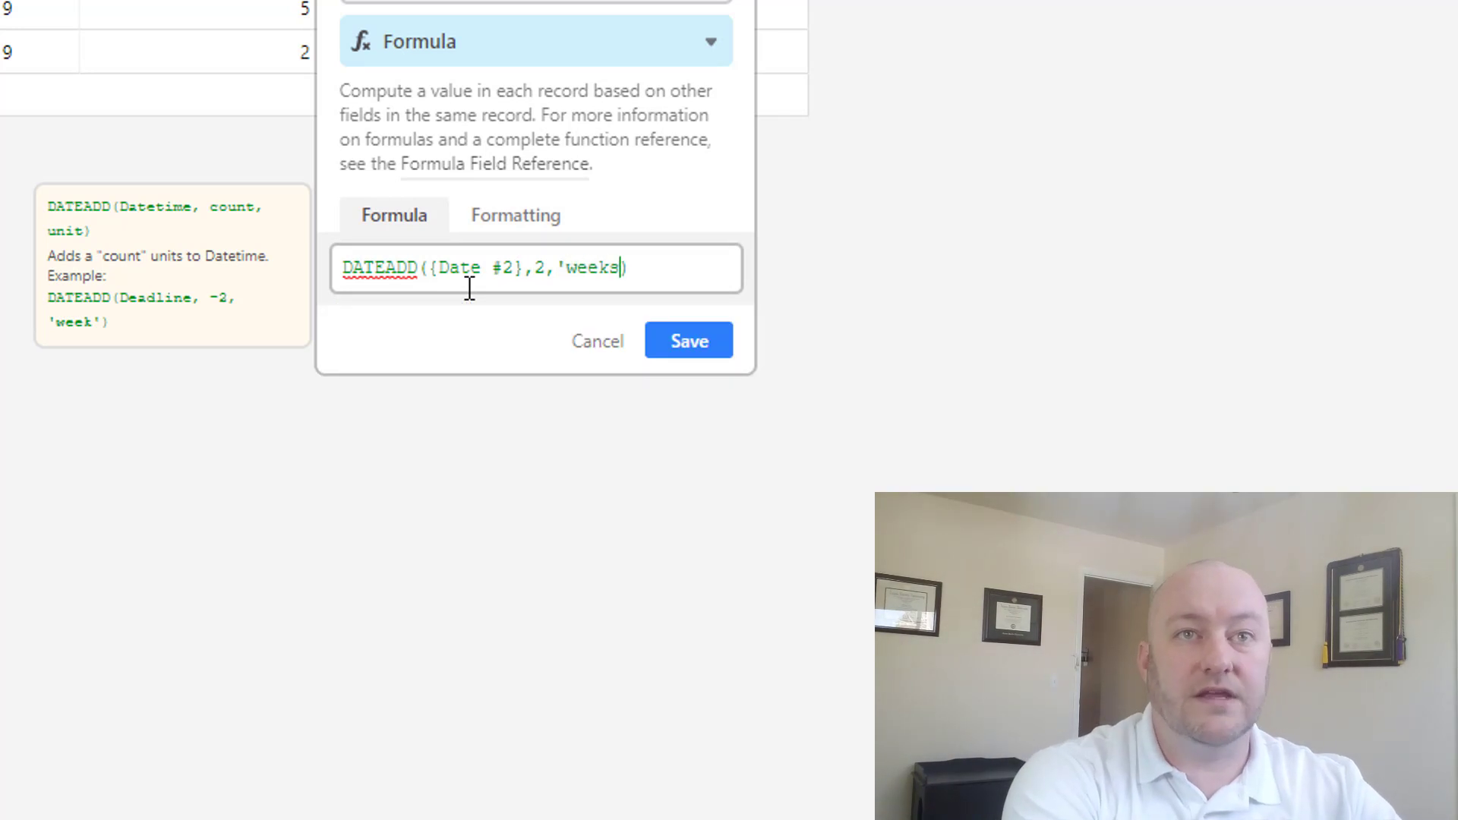
type("'")
left_click(690, 352)
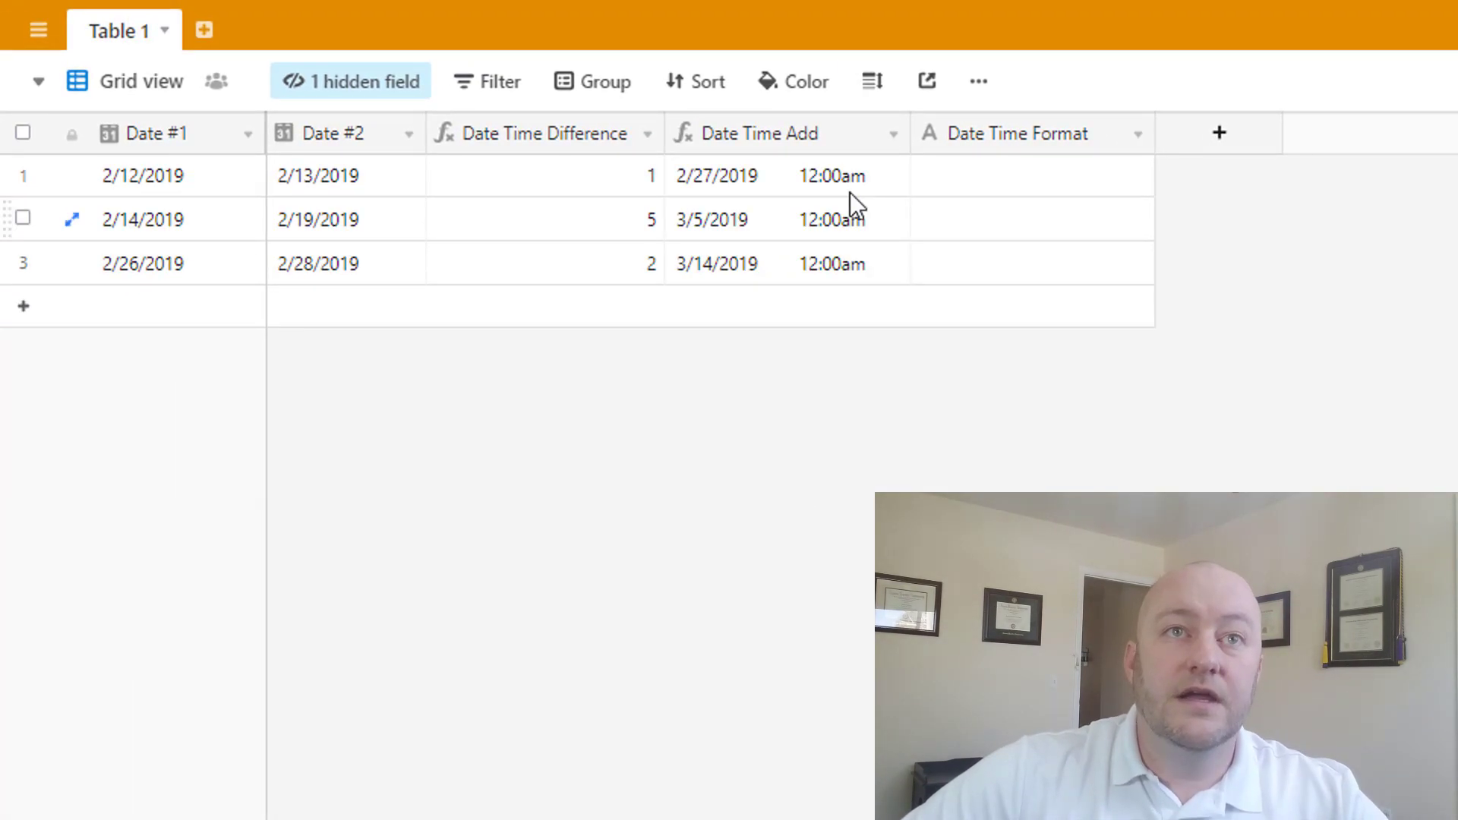
- Turn off 'Include a time field' for Date Time Add to drop 12:00am, and narrow its column
left_click_drag(840, 180, 762, 171)
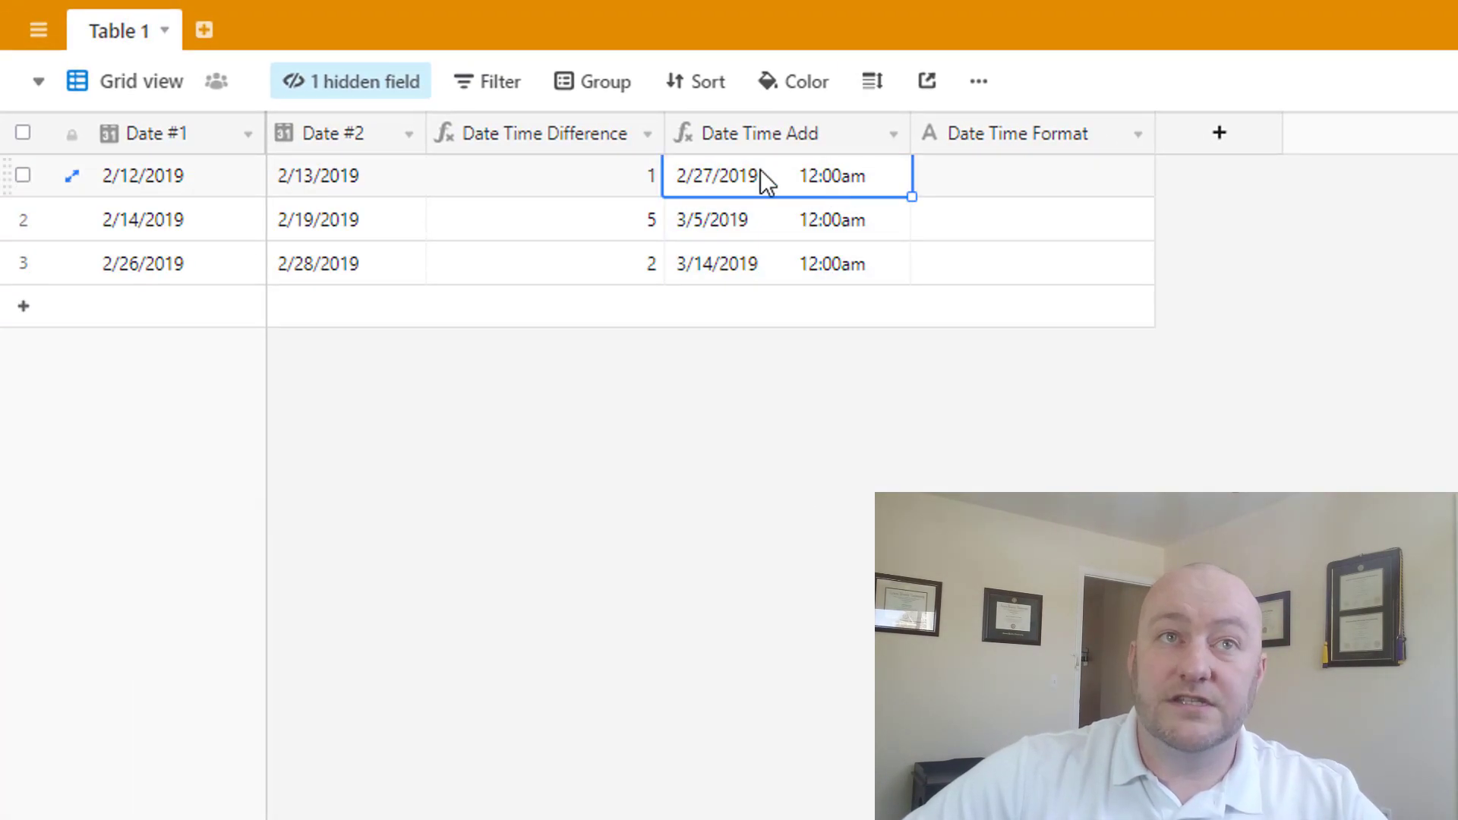
left_click(891, 137)
left_click(841, 183)
left_click(860, 427)
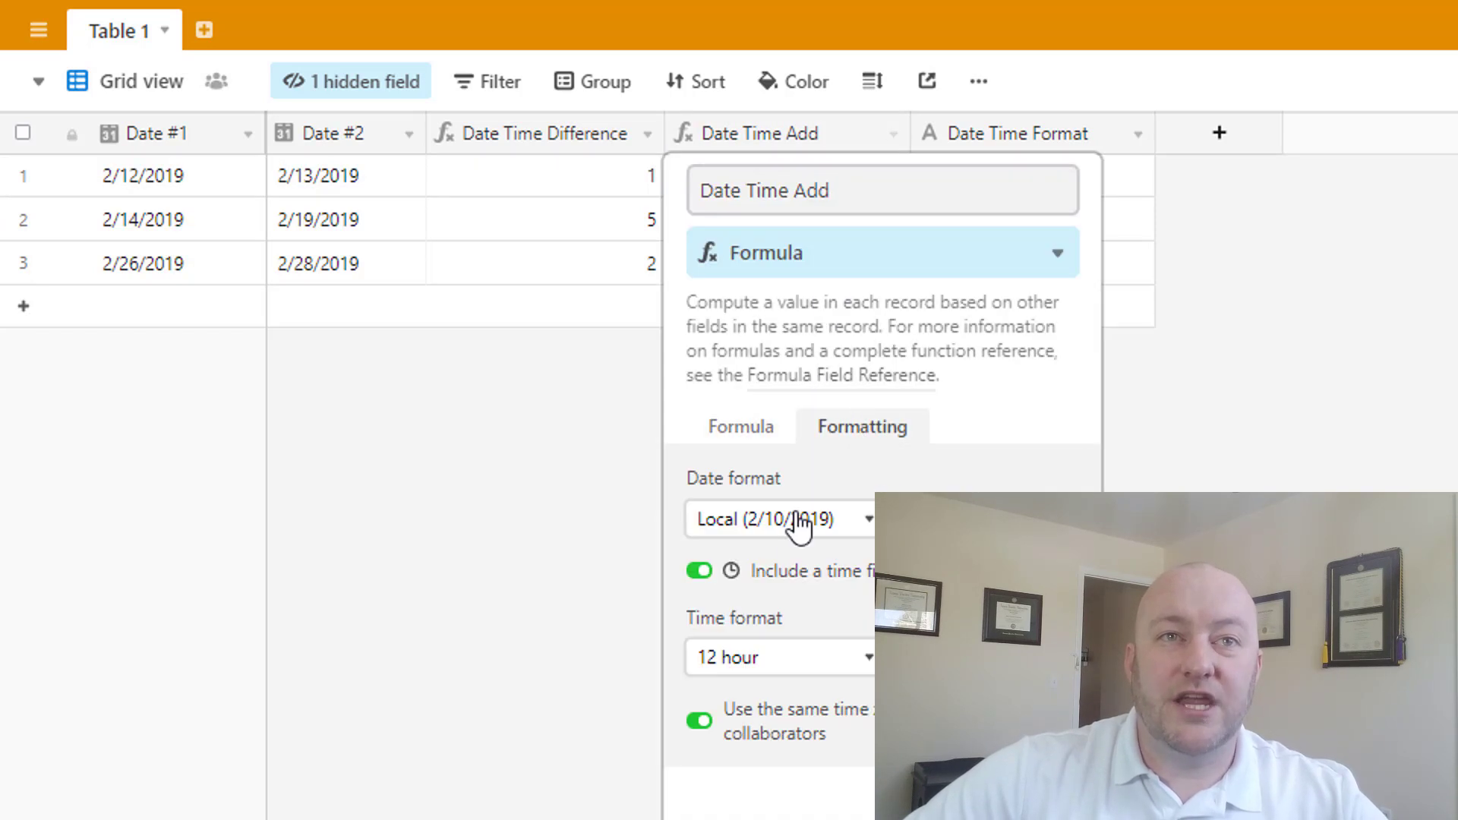
left_click(698, 573)
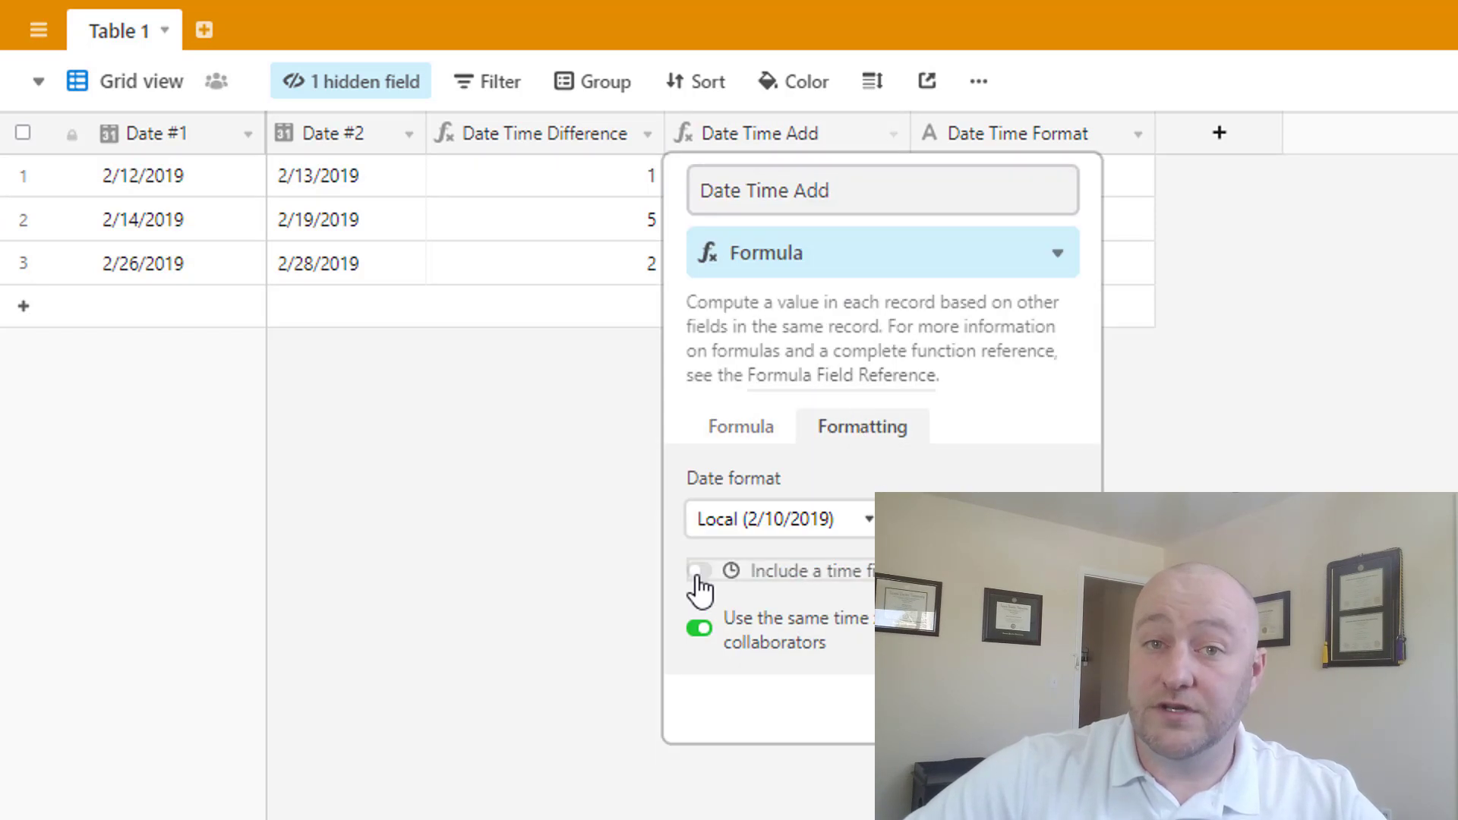
left_click(902, 141)
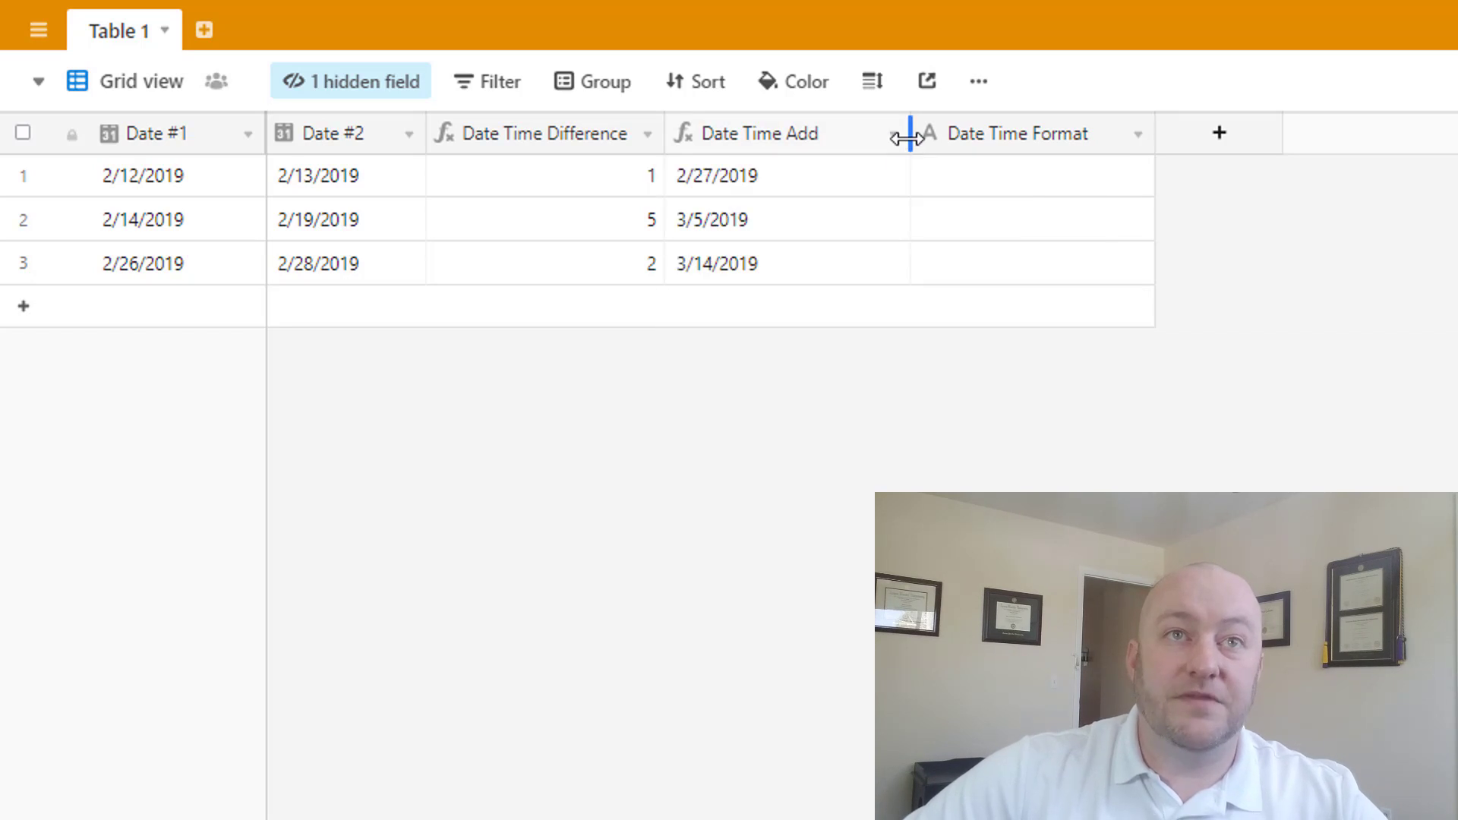
left_click_drag(904, 137, 872, 140)
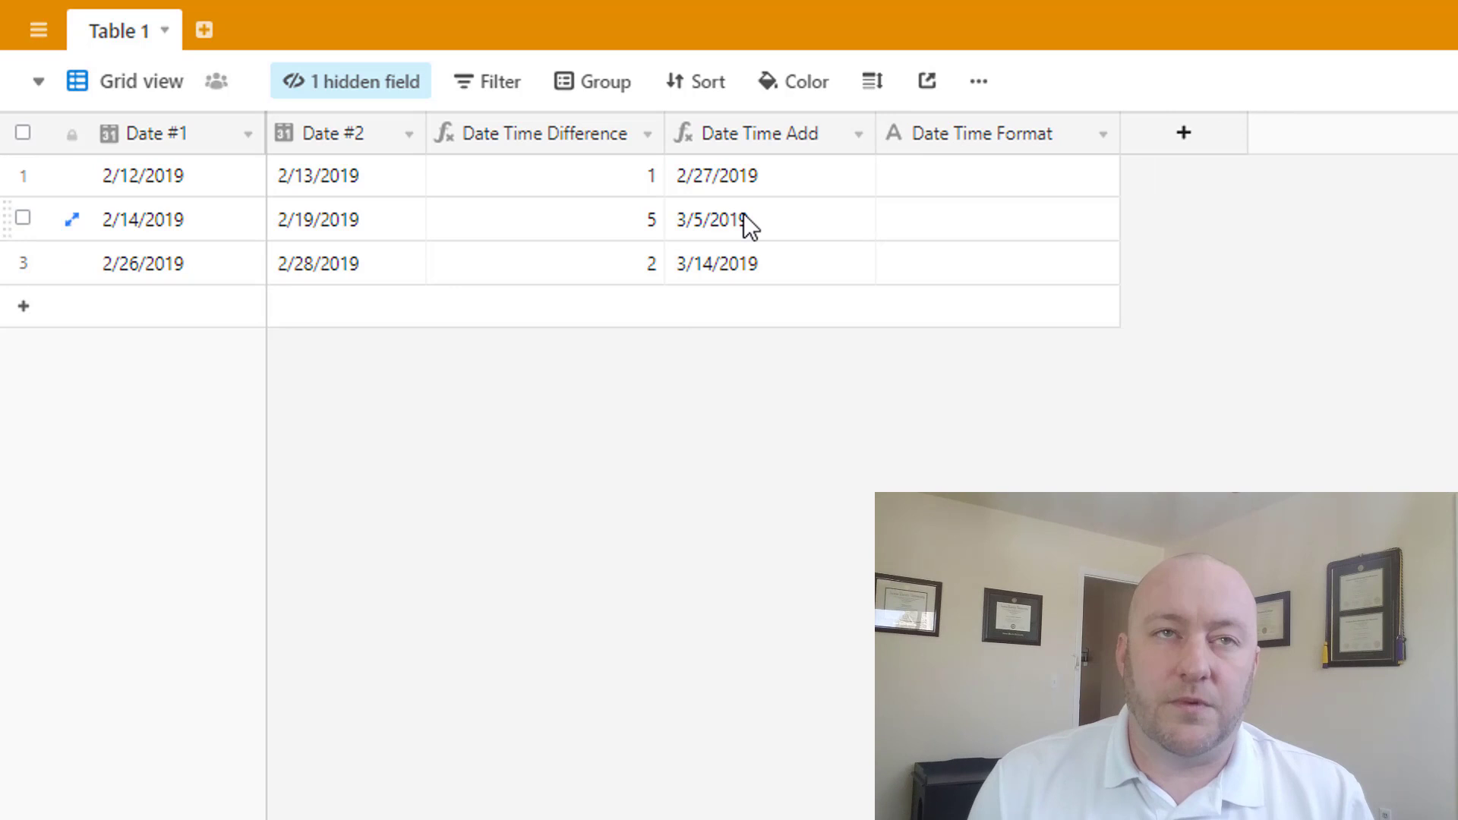
- Review the saved DATEADD formula for Date Time Add and close it unchanged
left_click(858, 134)
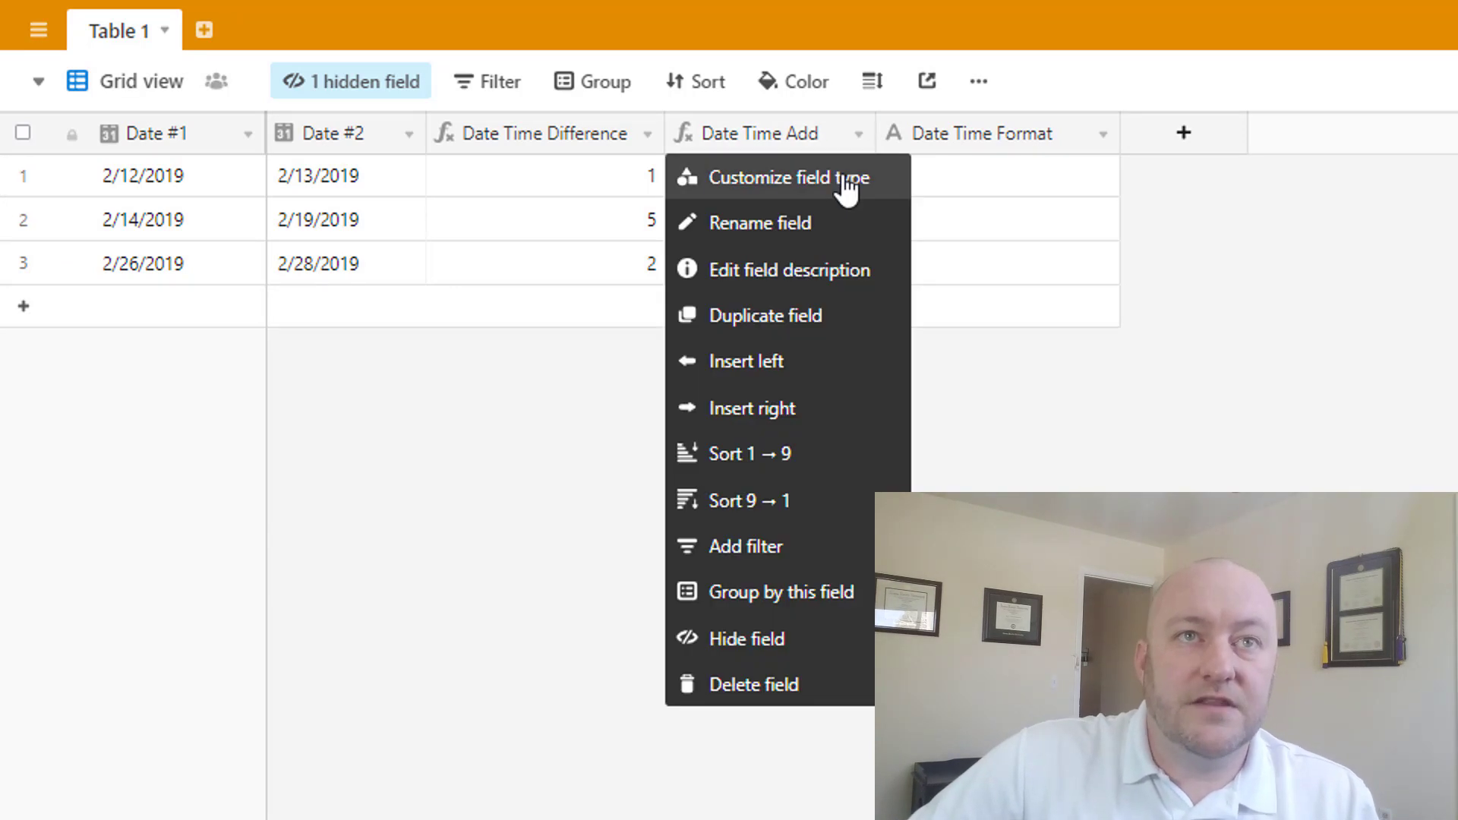
left_click(851, 189)
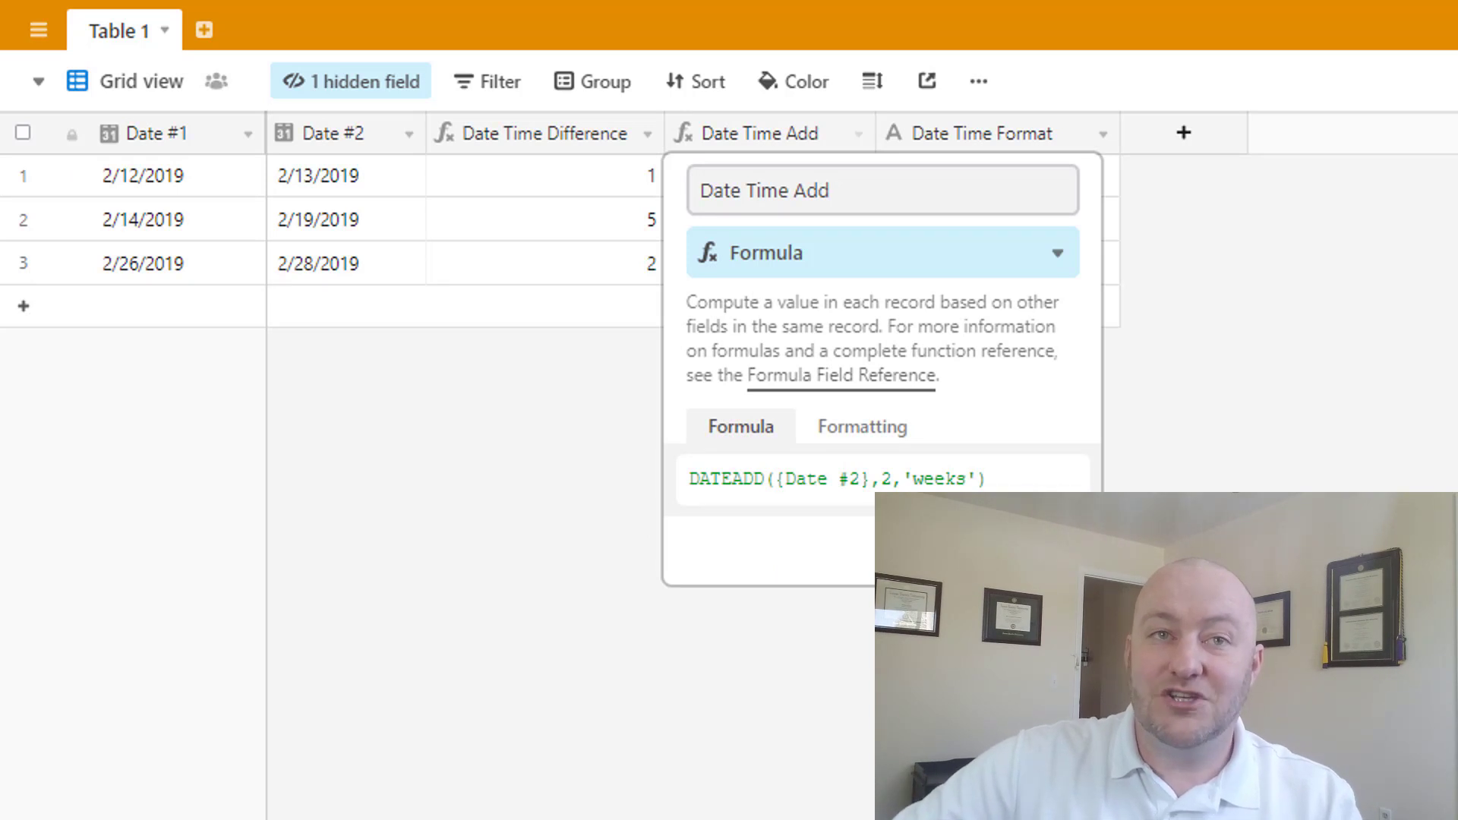
left_click(338, 299)
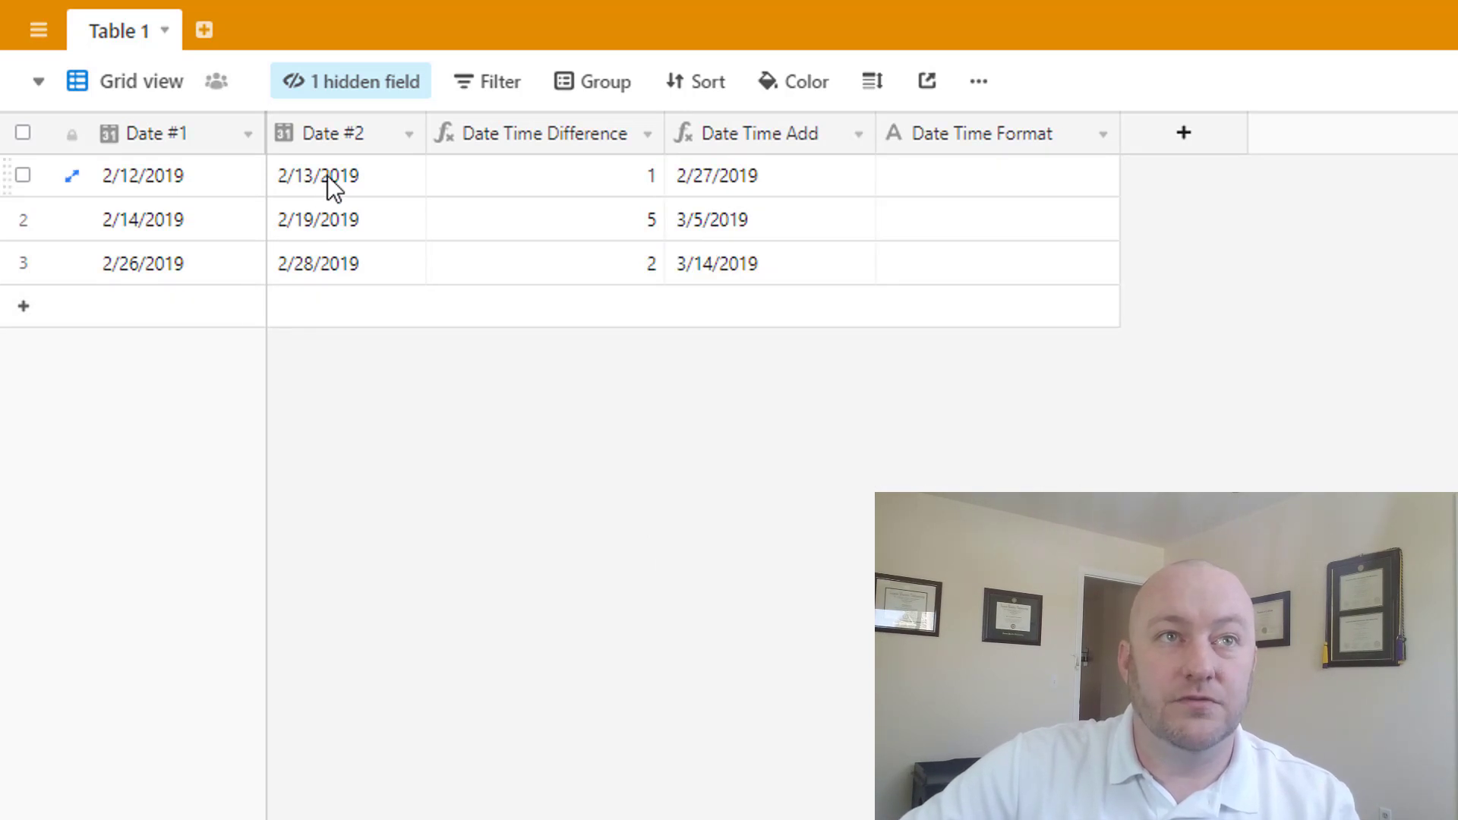
- Compare each Date #2 value with its Date Time Add result, rows 1 through 3
left_click_drag(327, 175, 335, 266)
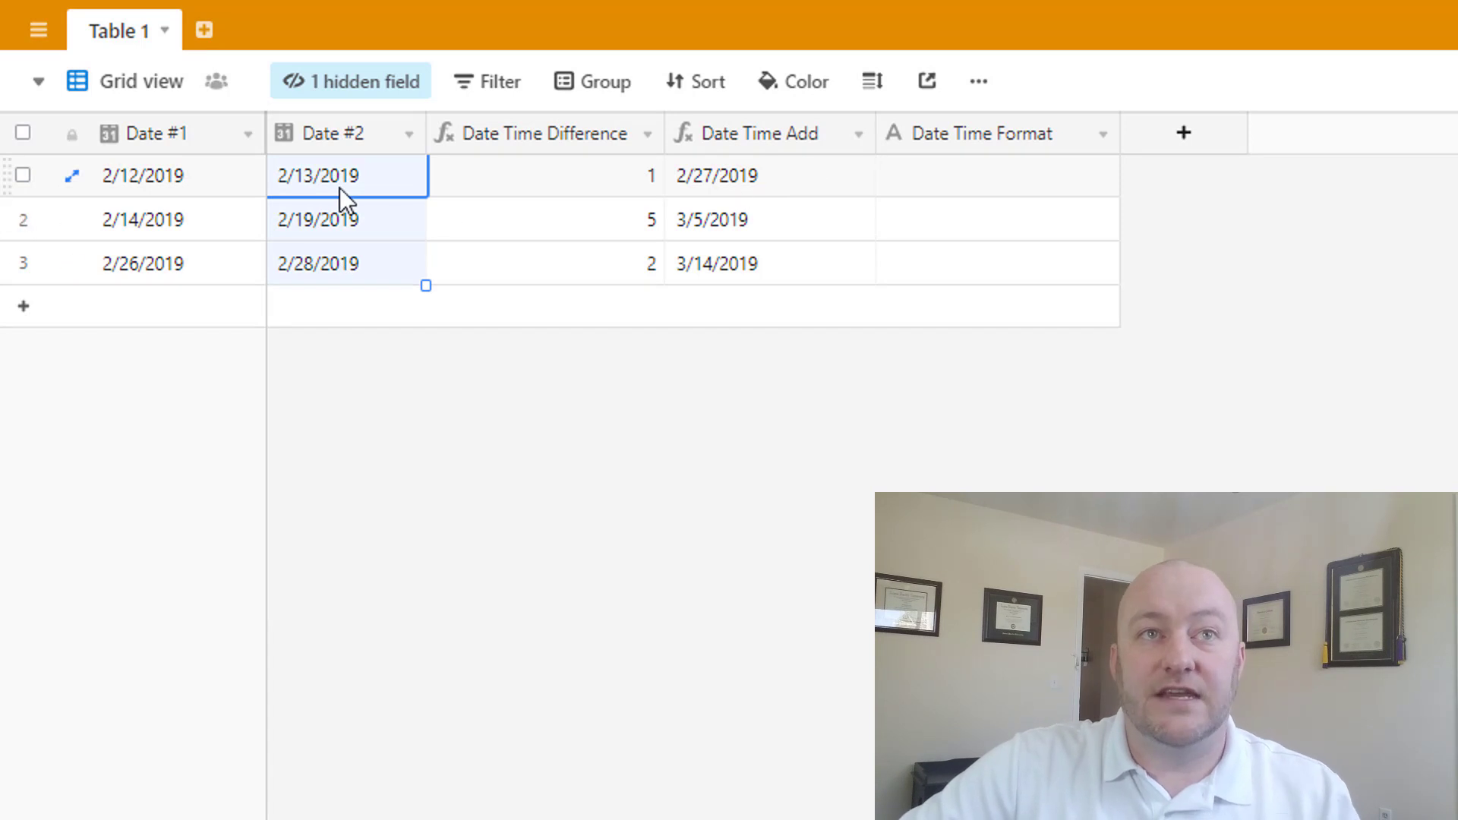
left_click(699, 182)
left_click(307, 225)
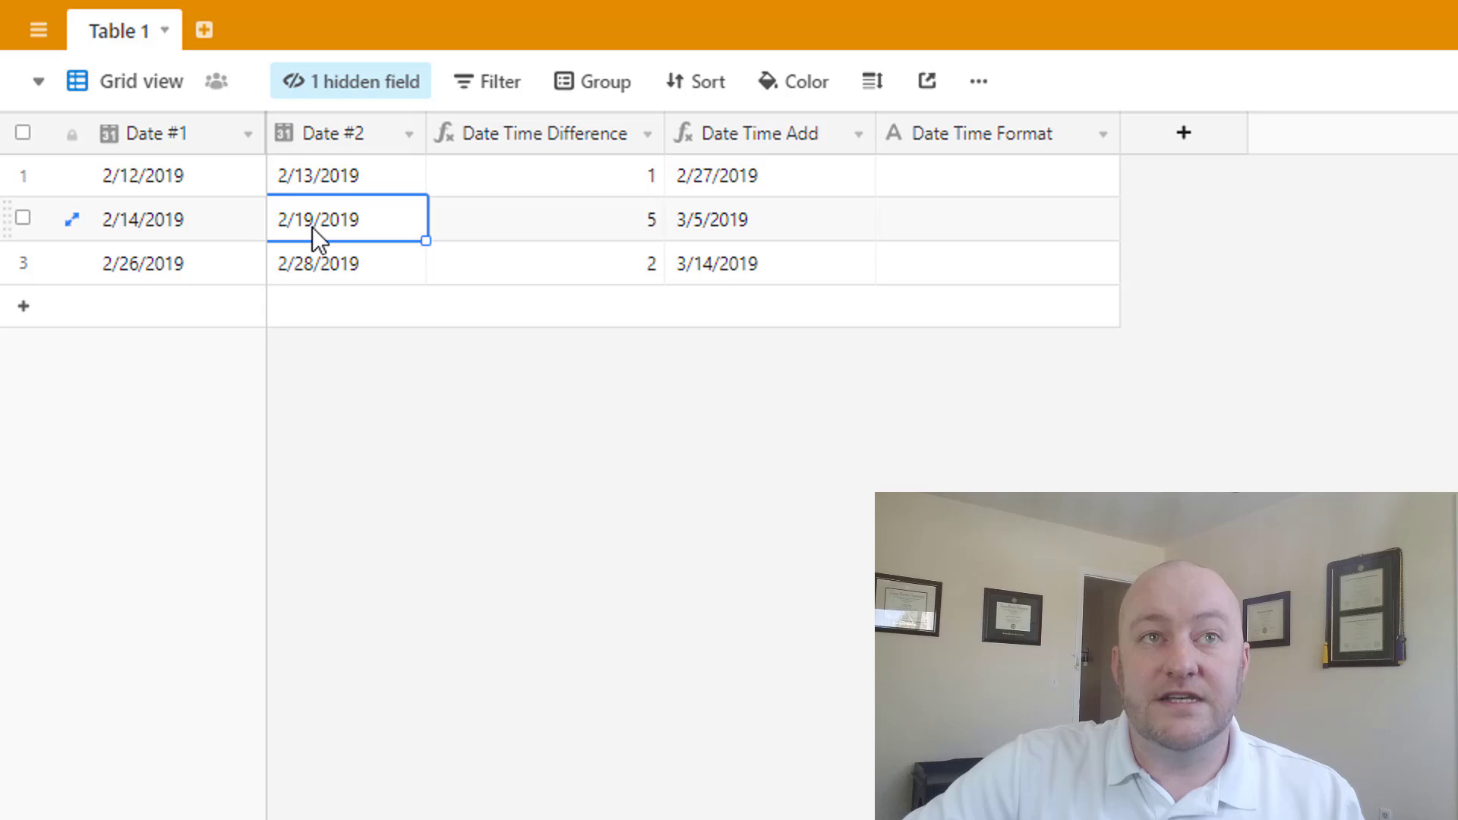
left_click(696, 230)
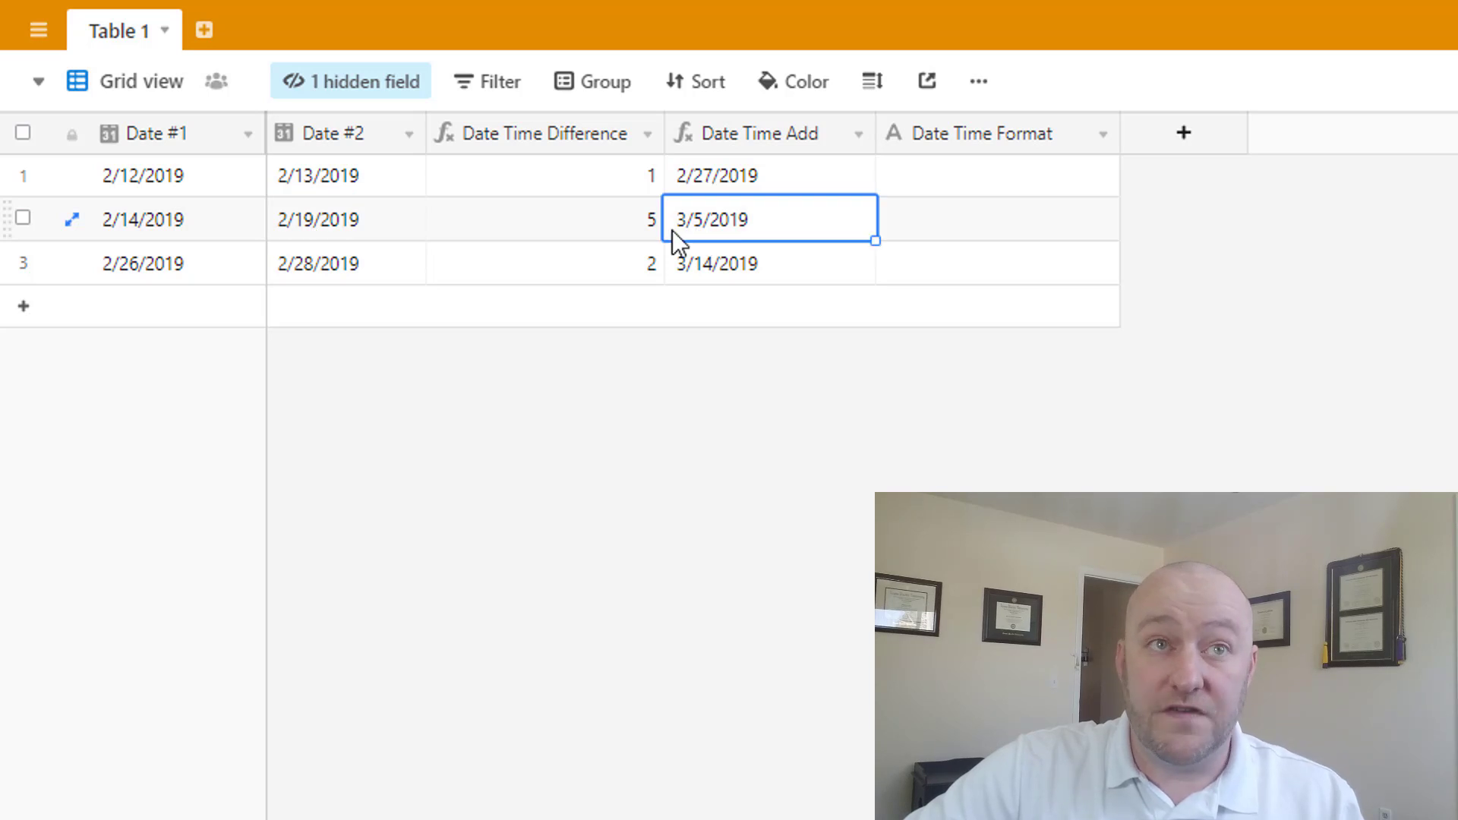
left_click(345, 262)
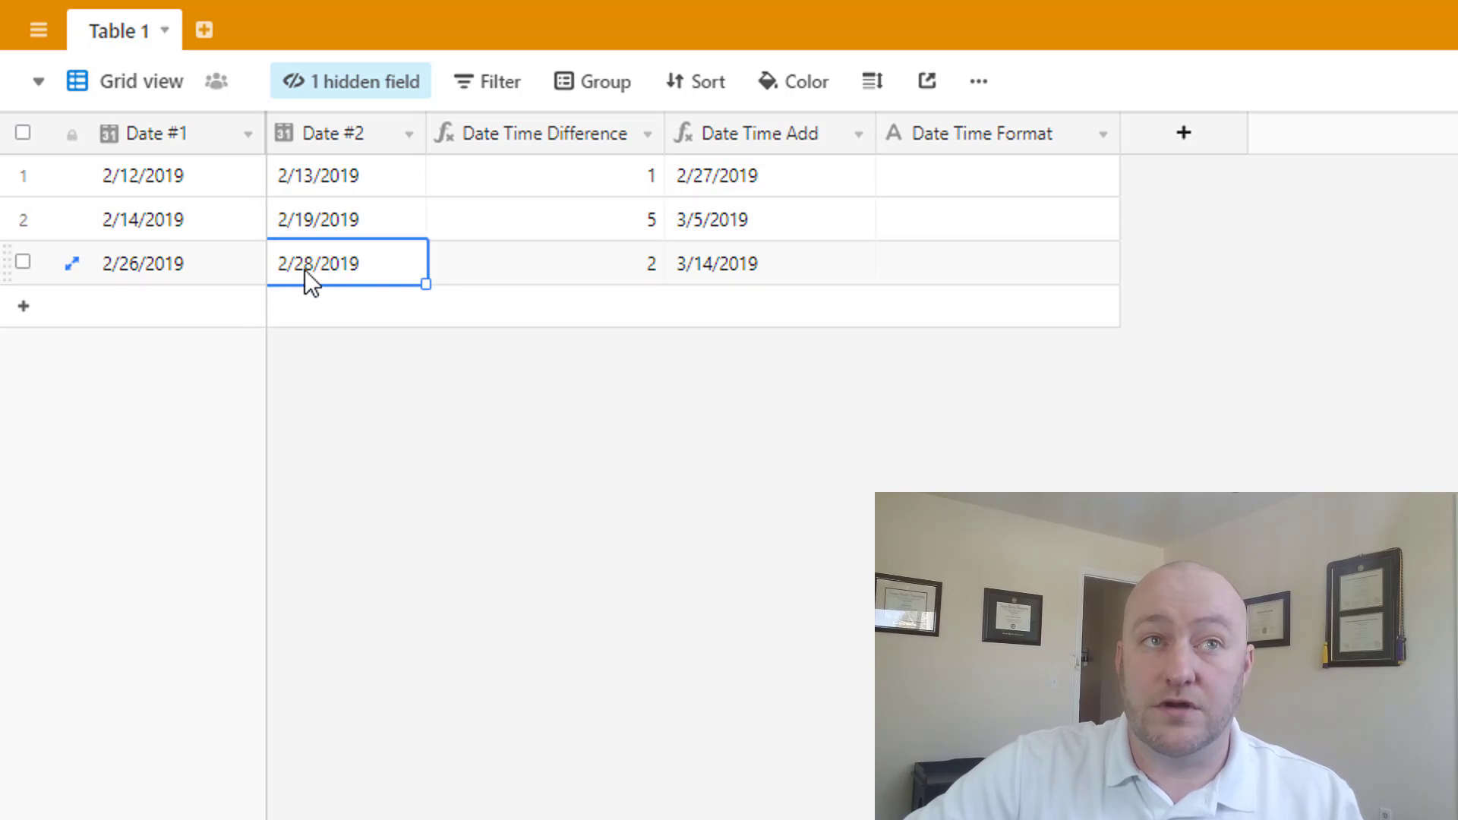
left_click(702, 273)
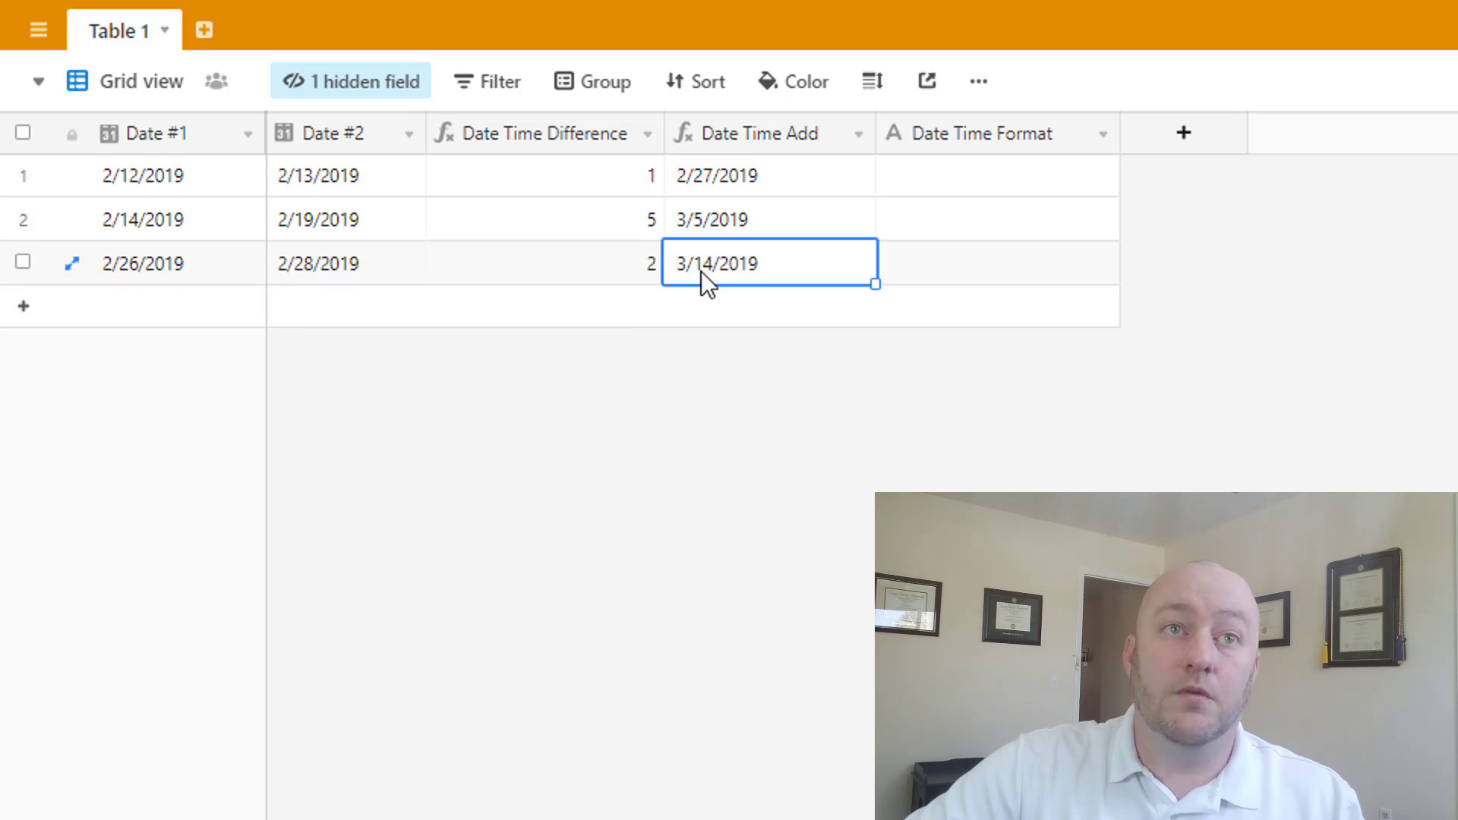
- Recheck the 3/5/2019 and 3/14/2019 results, including 3/14/2019 against Date #2's 2/28/2019
left_click(713, 430)
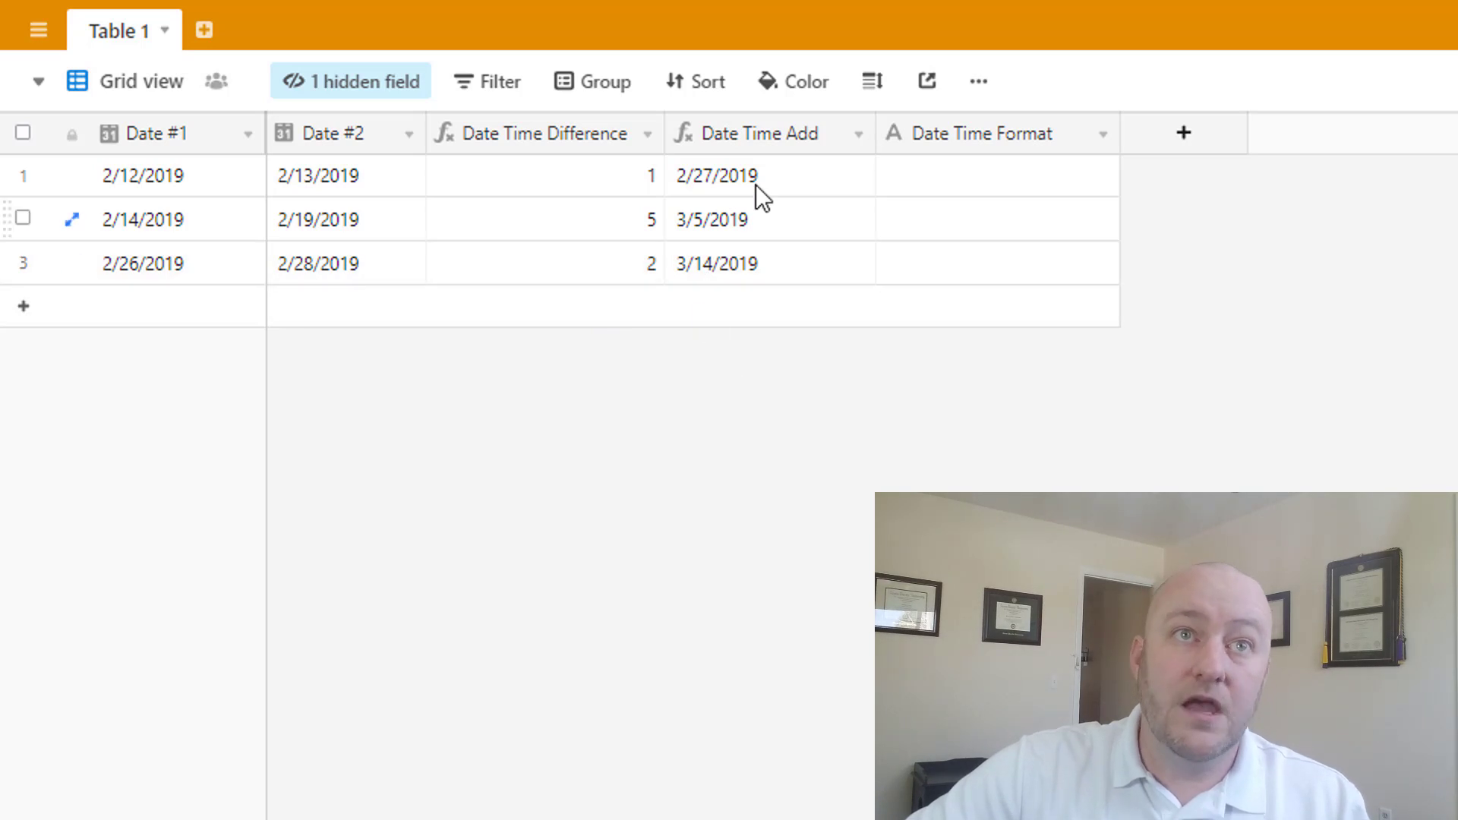
left_click_drag(755, 185, 749, 276)
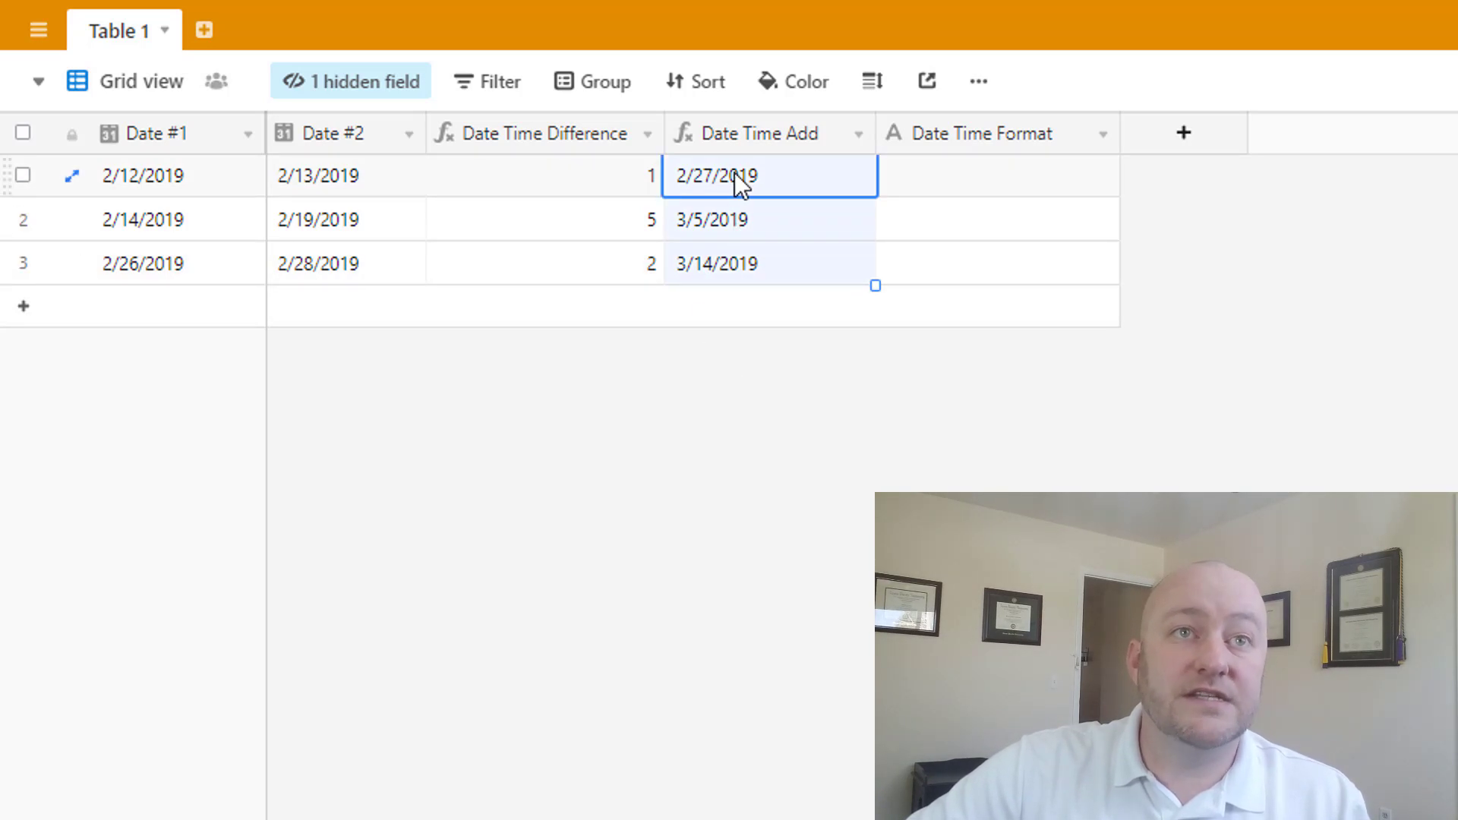
left_click(722, 214)
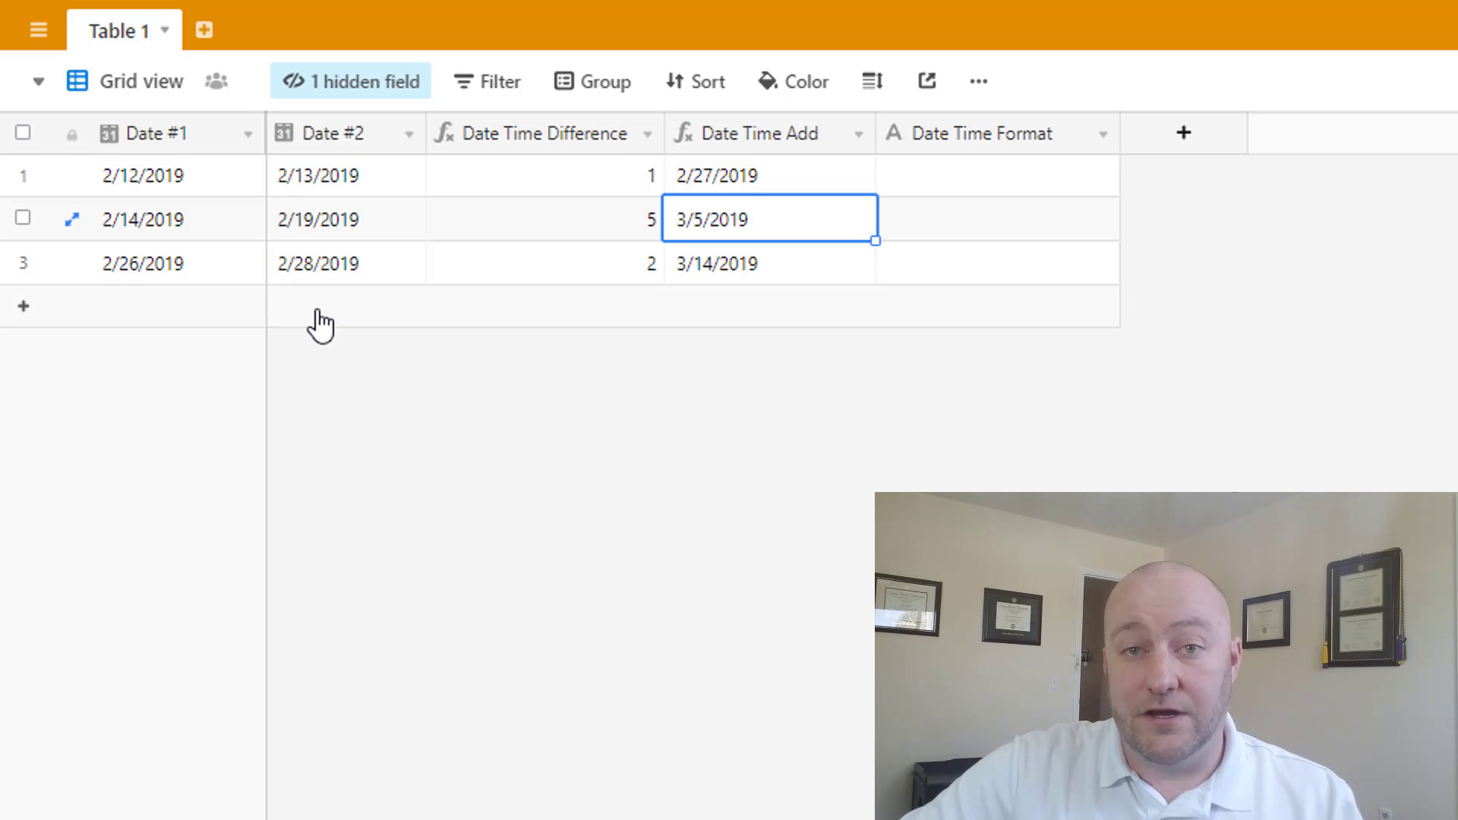
left_click(326, 272)
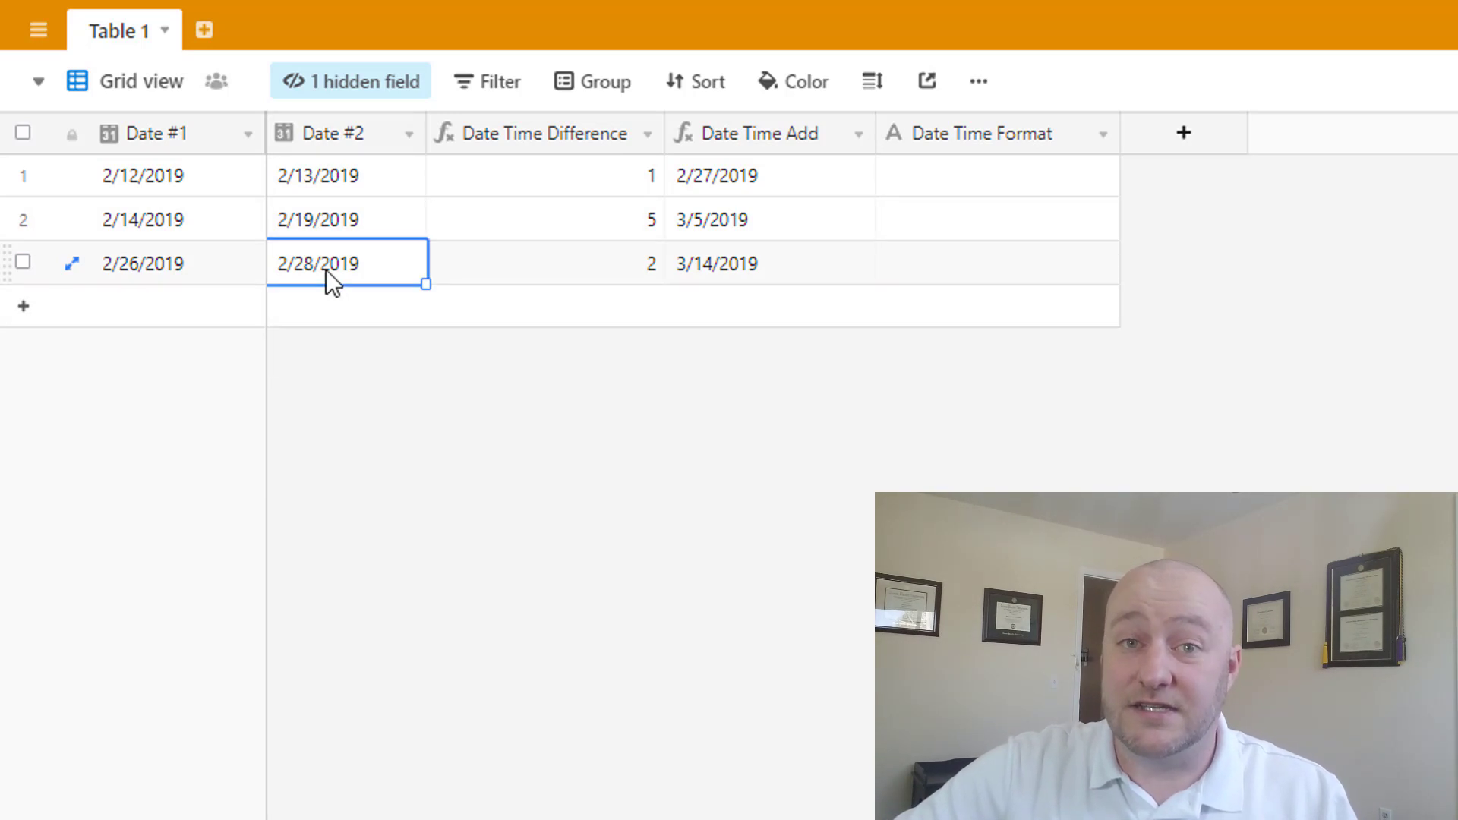
left_click(717, 262)
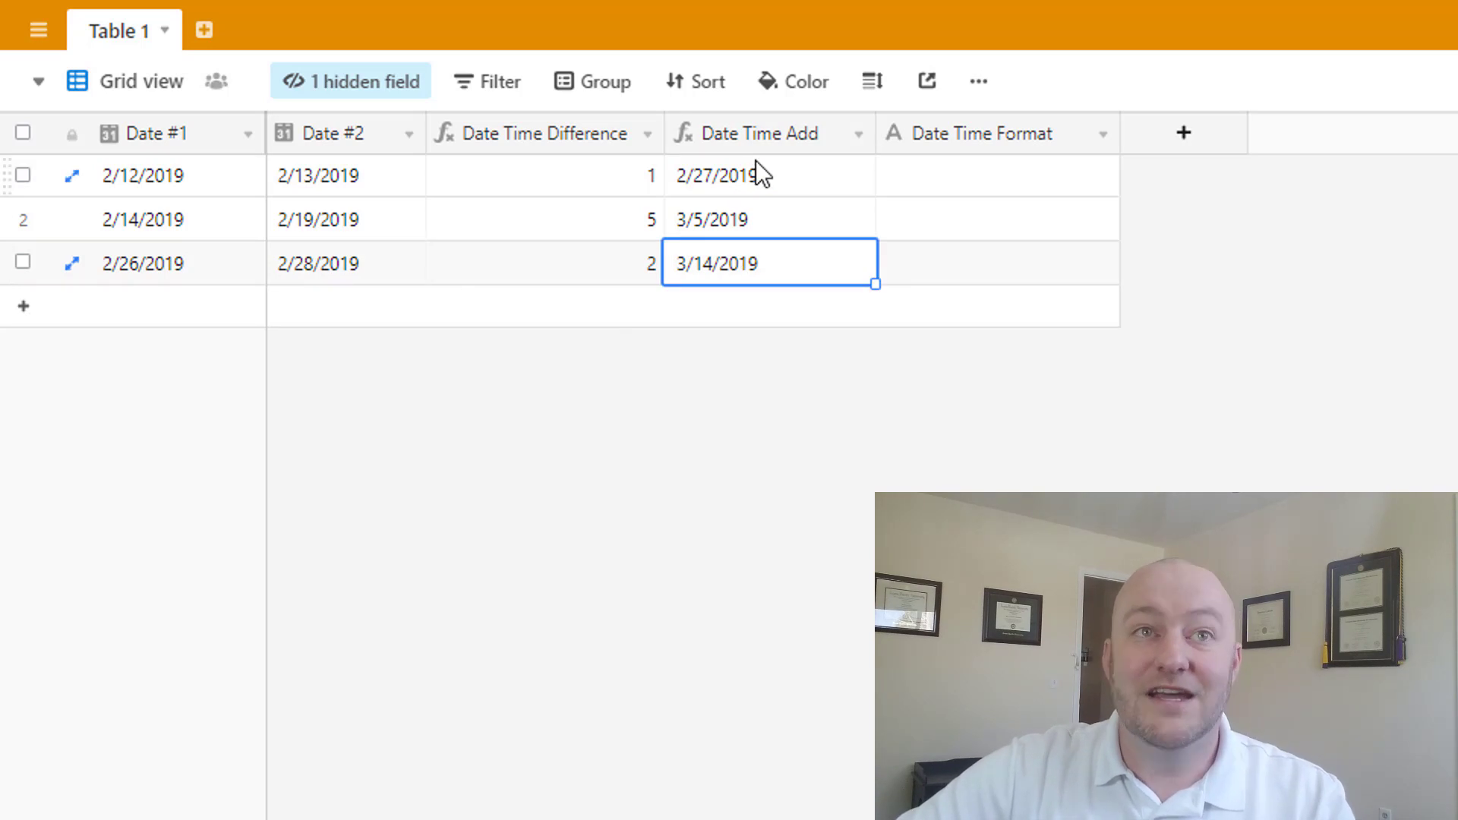
left_click_drag(756, 175, 758, 304)
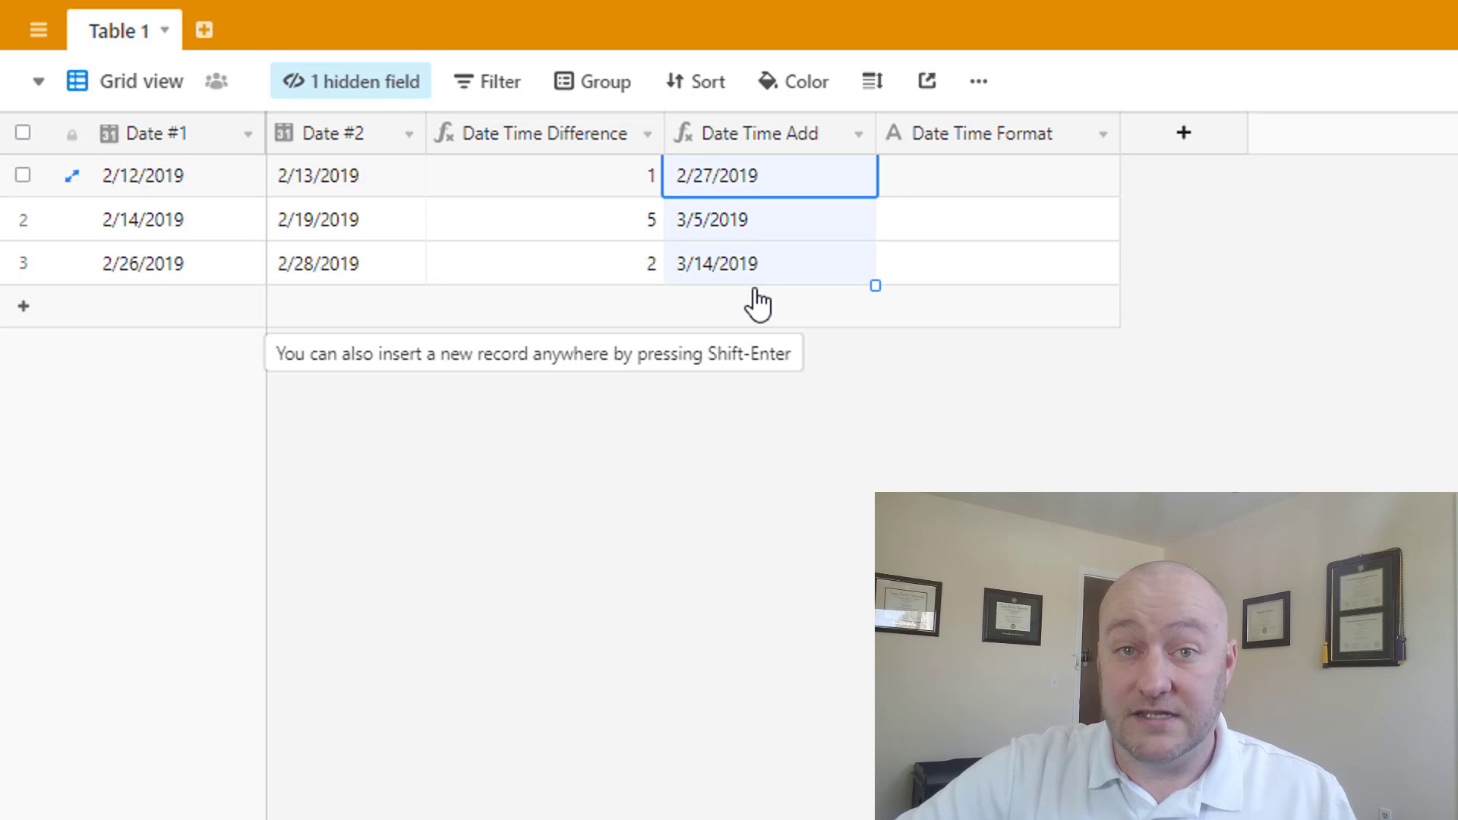
left_click(749, 268)
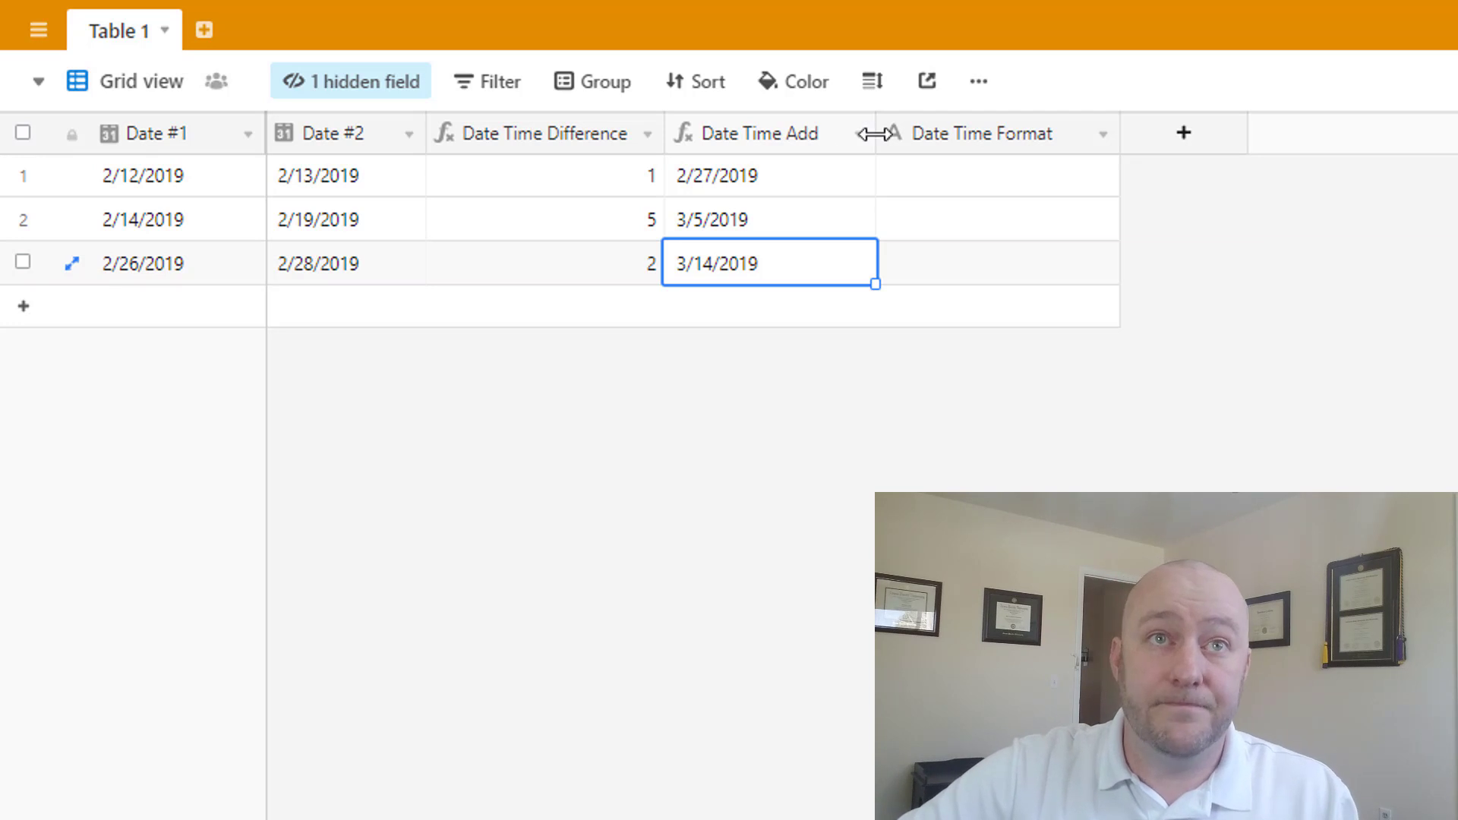
left_click(1098, 144)
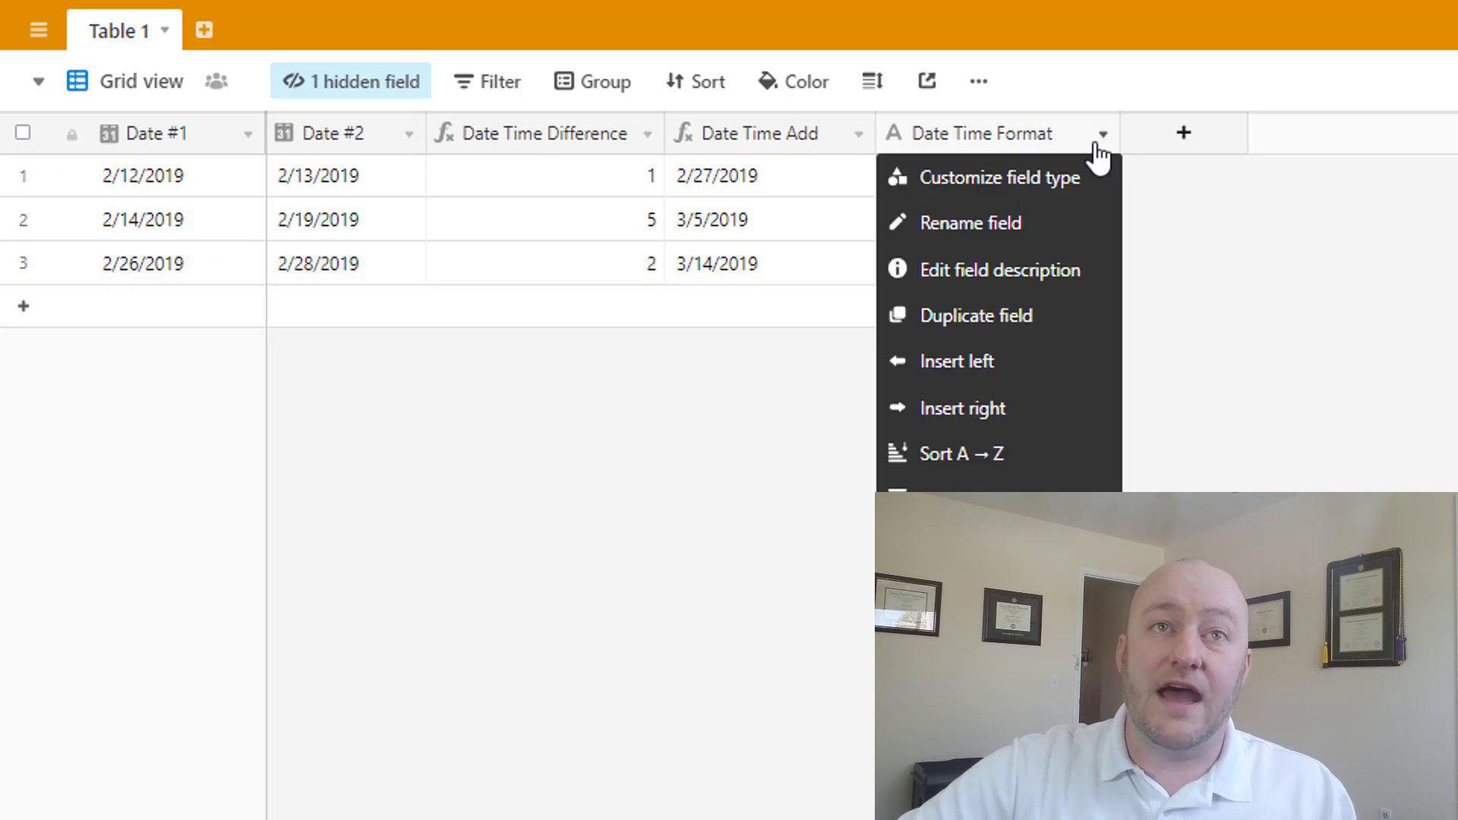
- Change Date Time Format's type to Formula and type 'date' into its formula box
left_click(1060, 182)
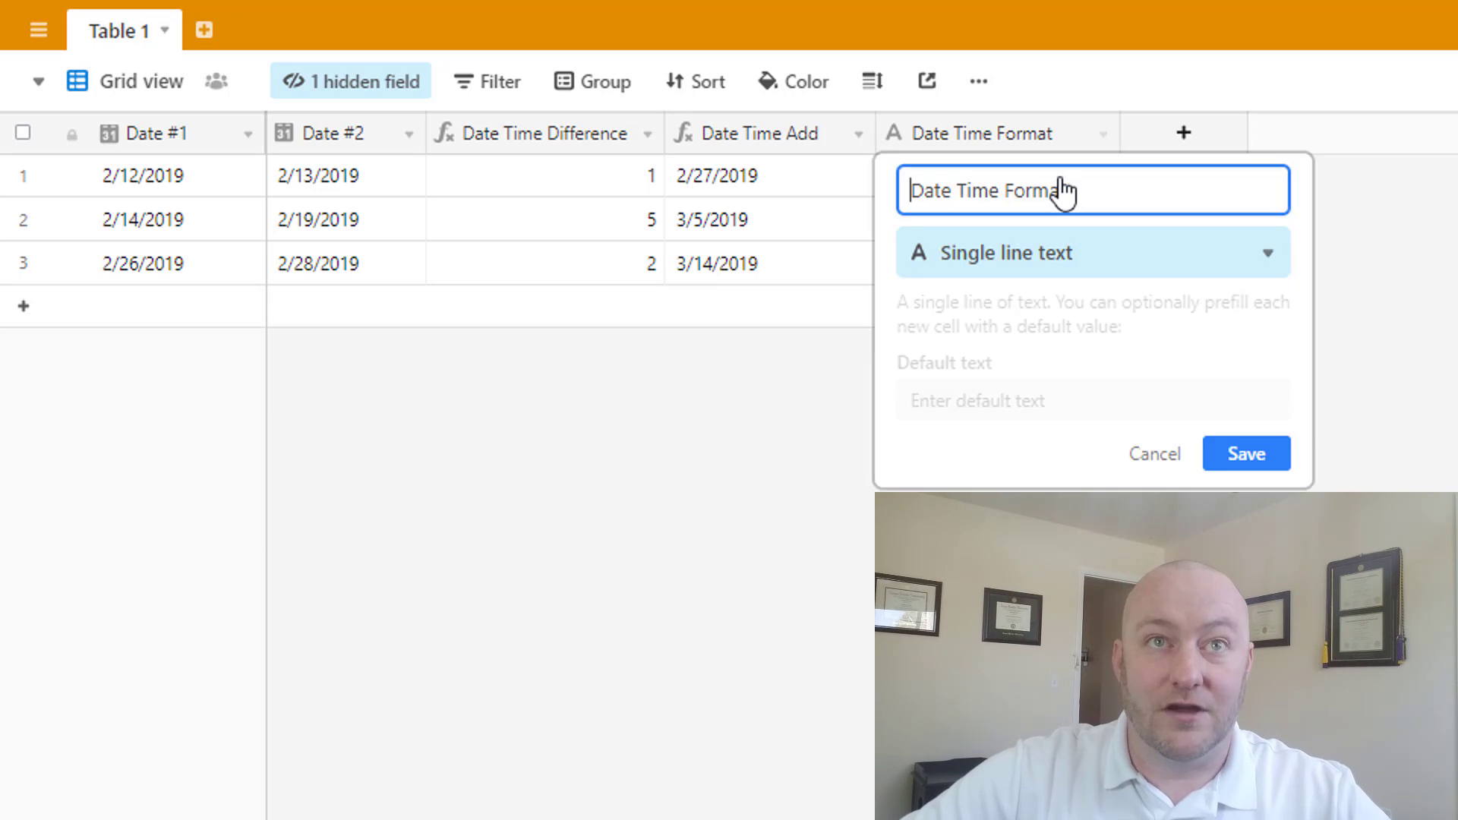
left_click(1050, 262)
type("f")
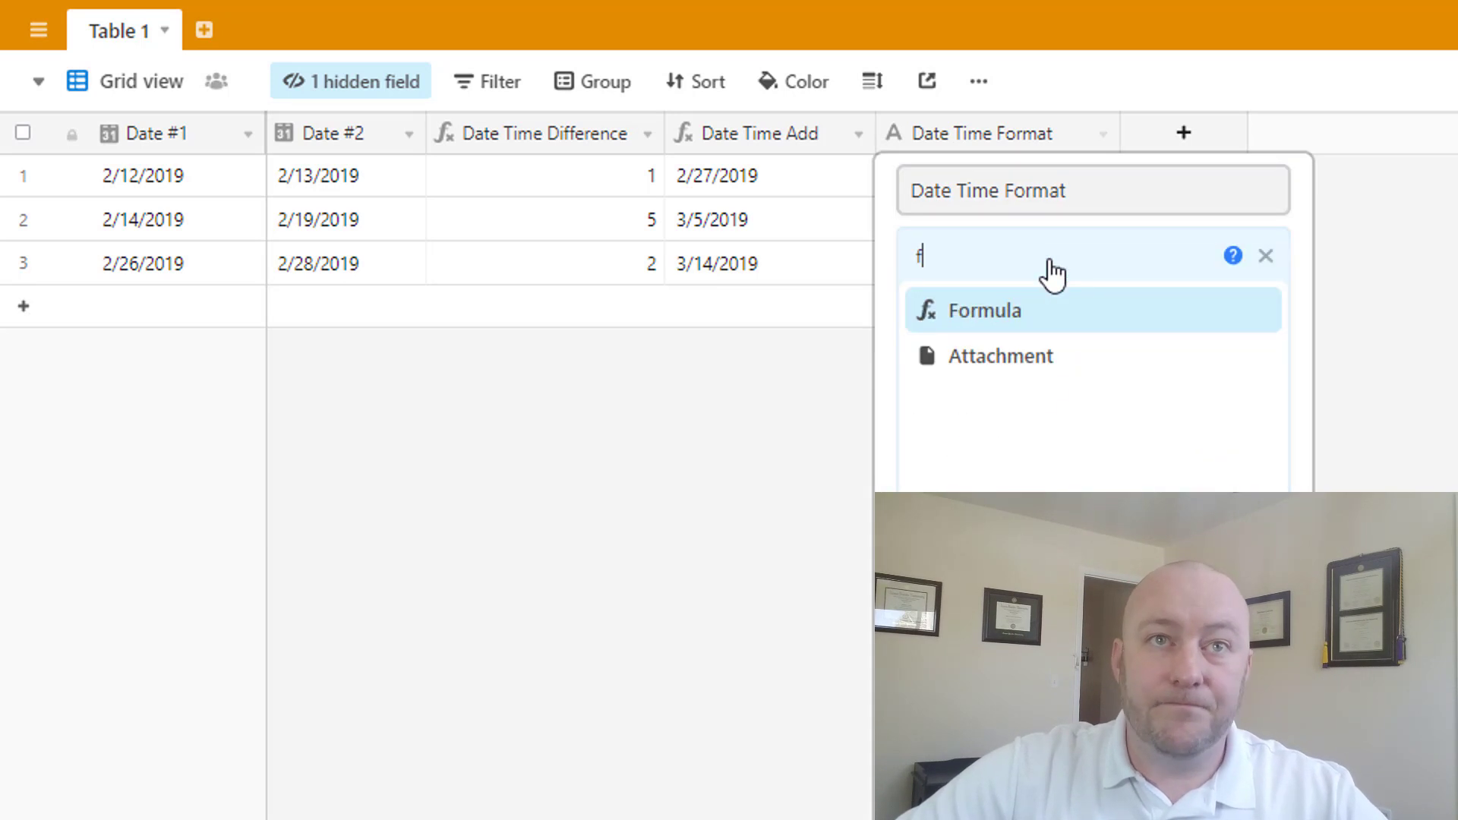
left_click(973, 333)
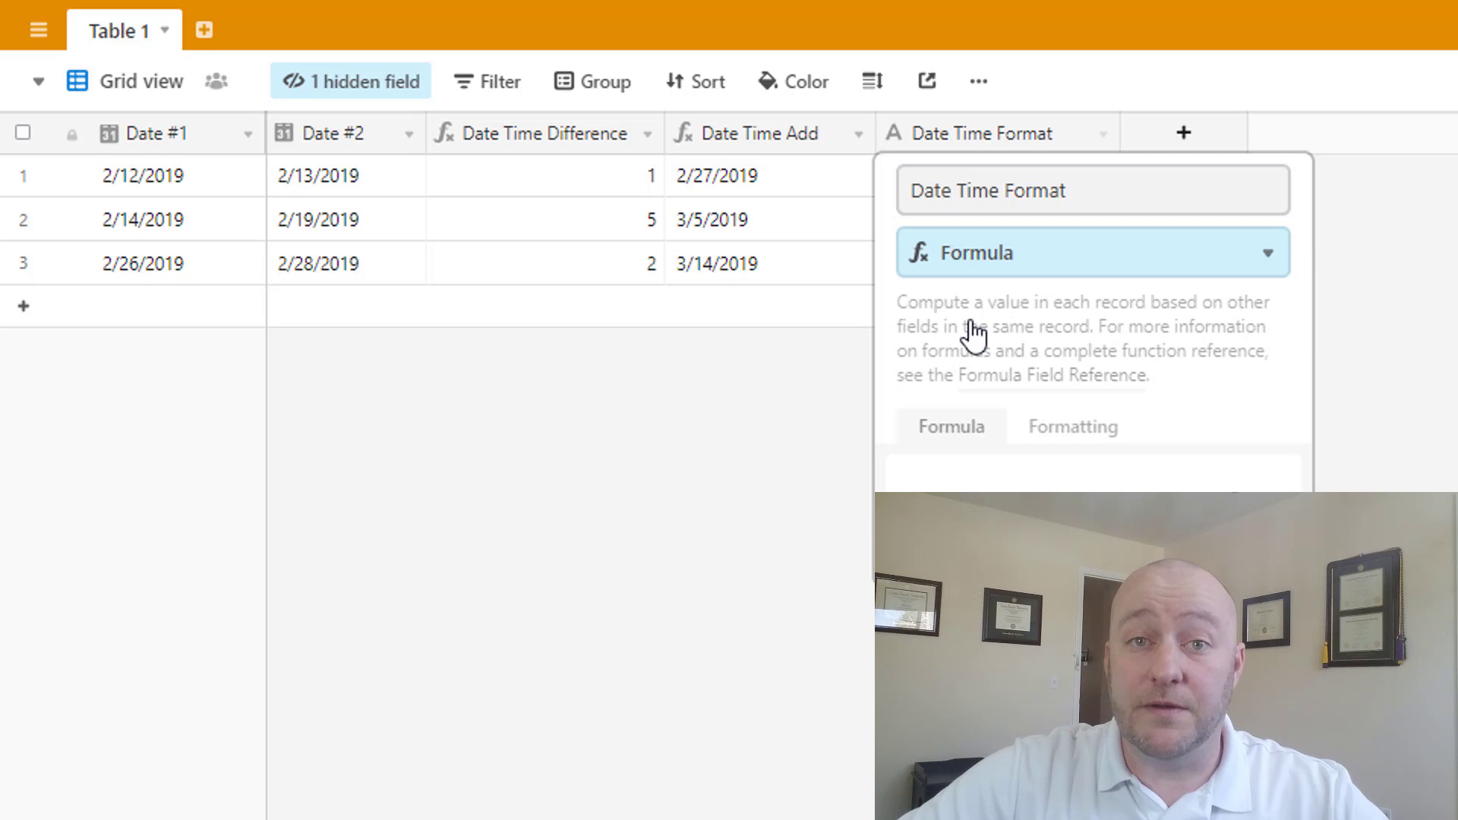
left_click(977, 486)
type("date")
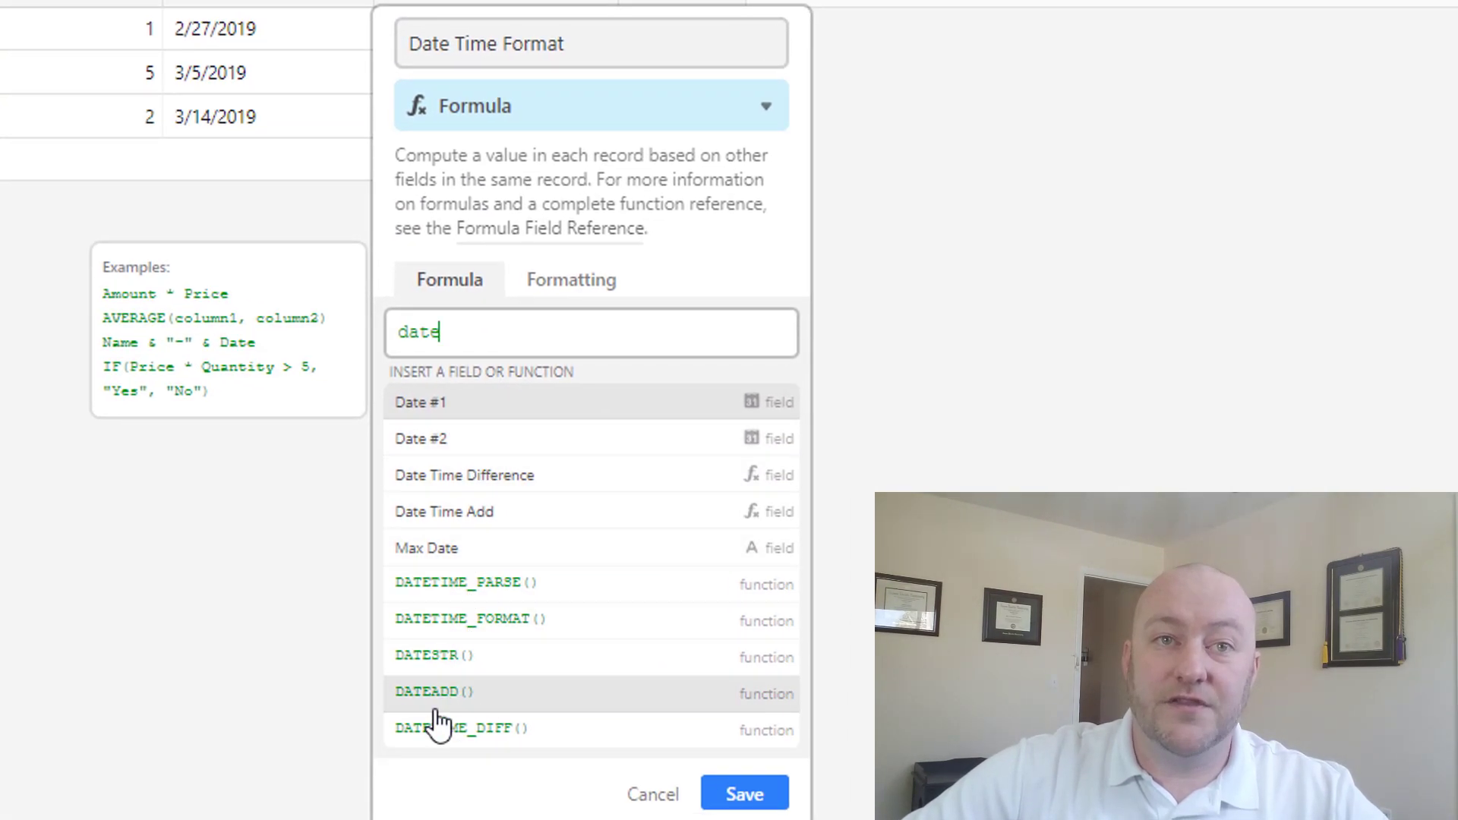
- Insert an empty DATETIME_FORMAT() and review its YYYY-MM example format string
left_click(438, 620)
left_click(568, 341)
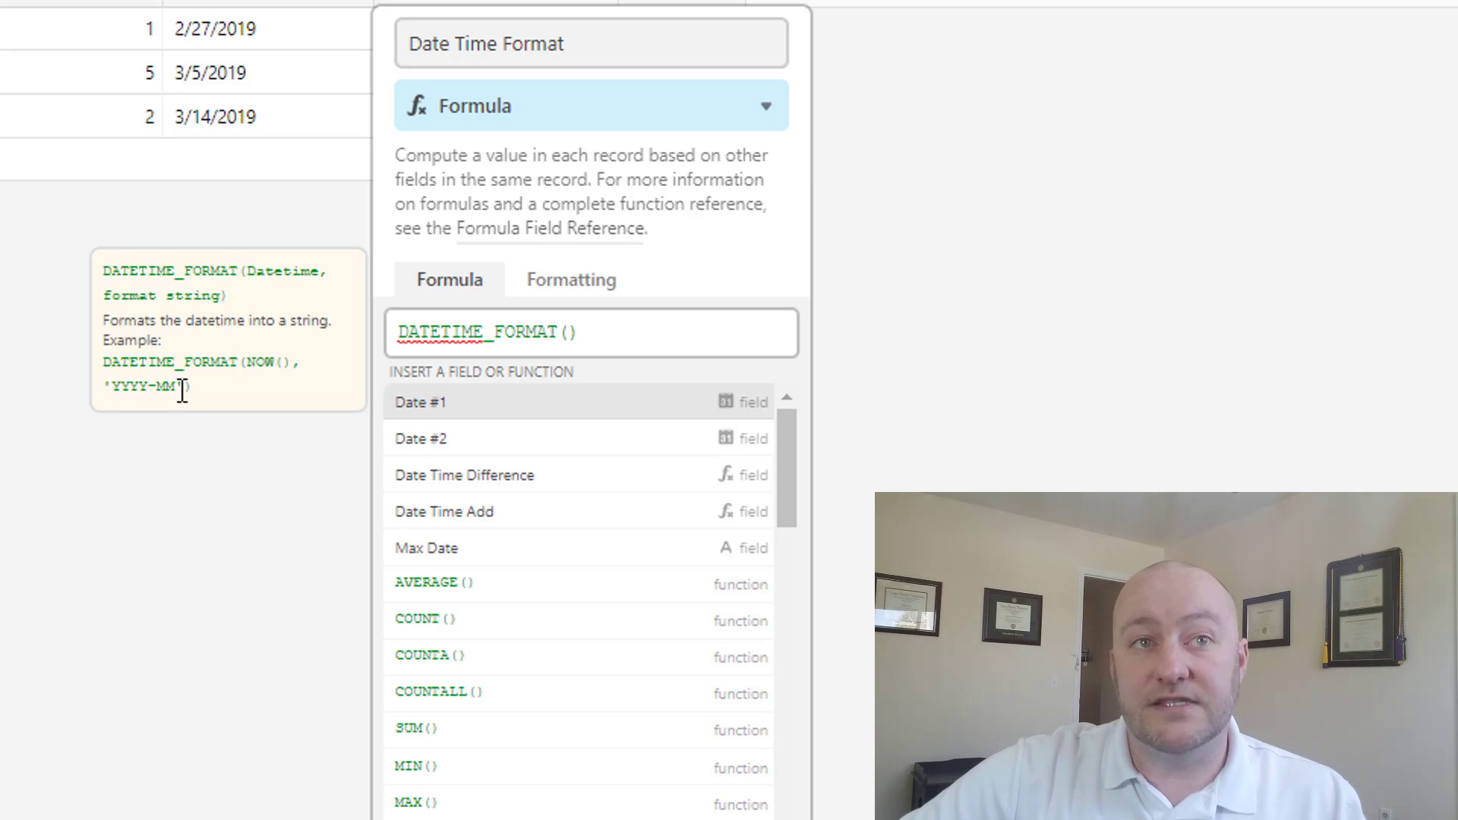
left_click_drag(183, 392, 123, 386)
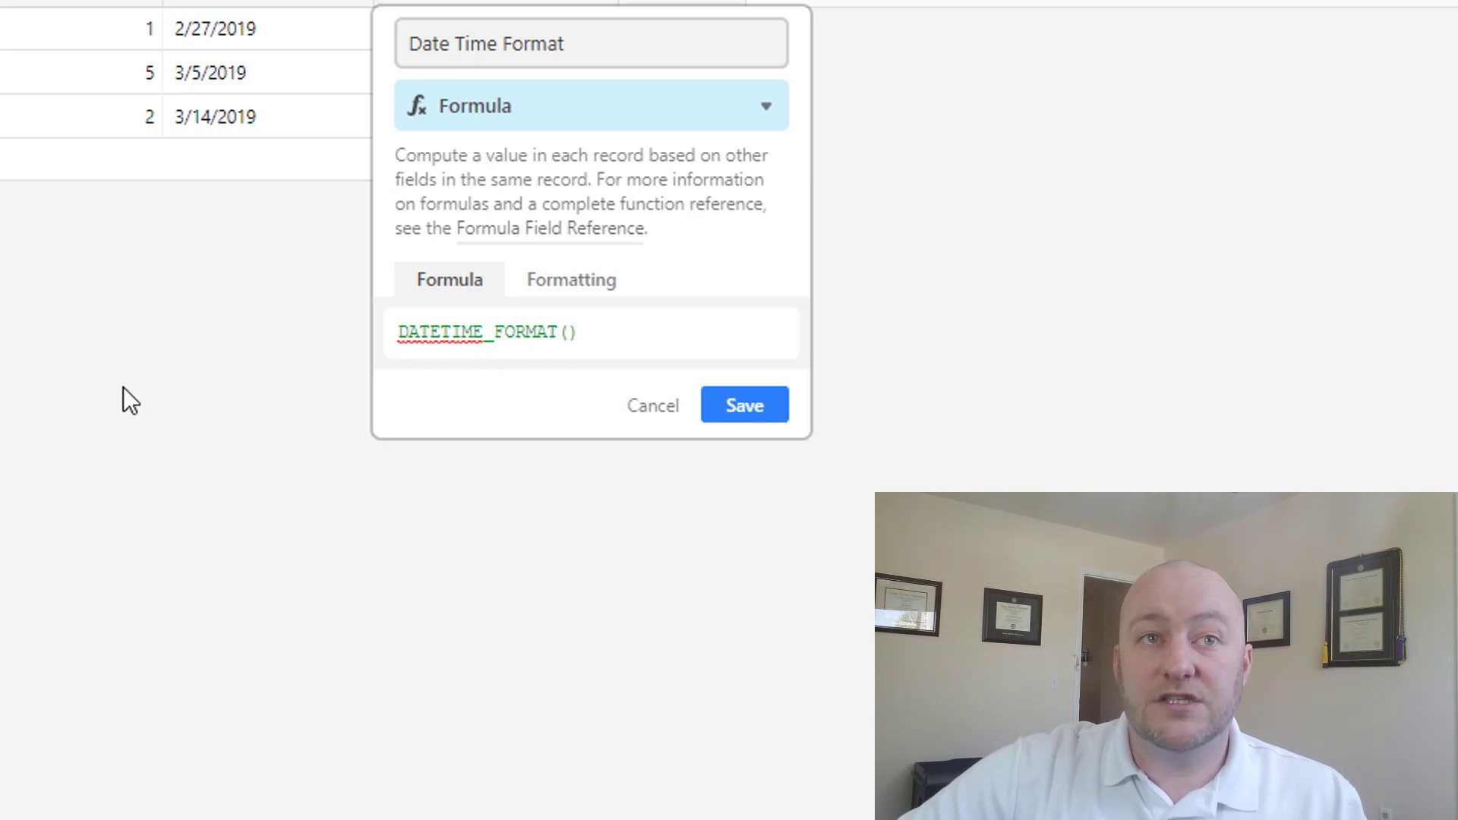
left_click(565, 332)
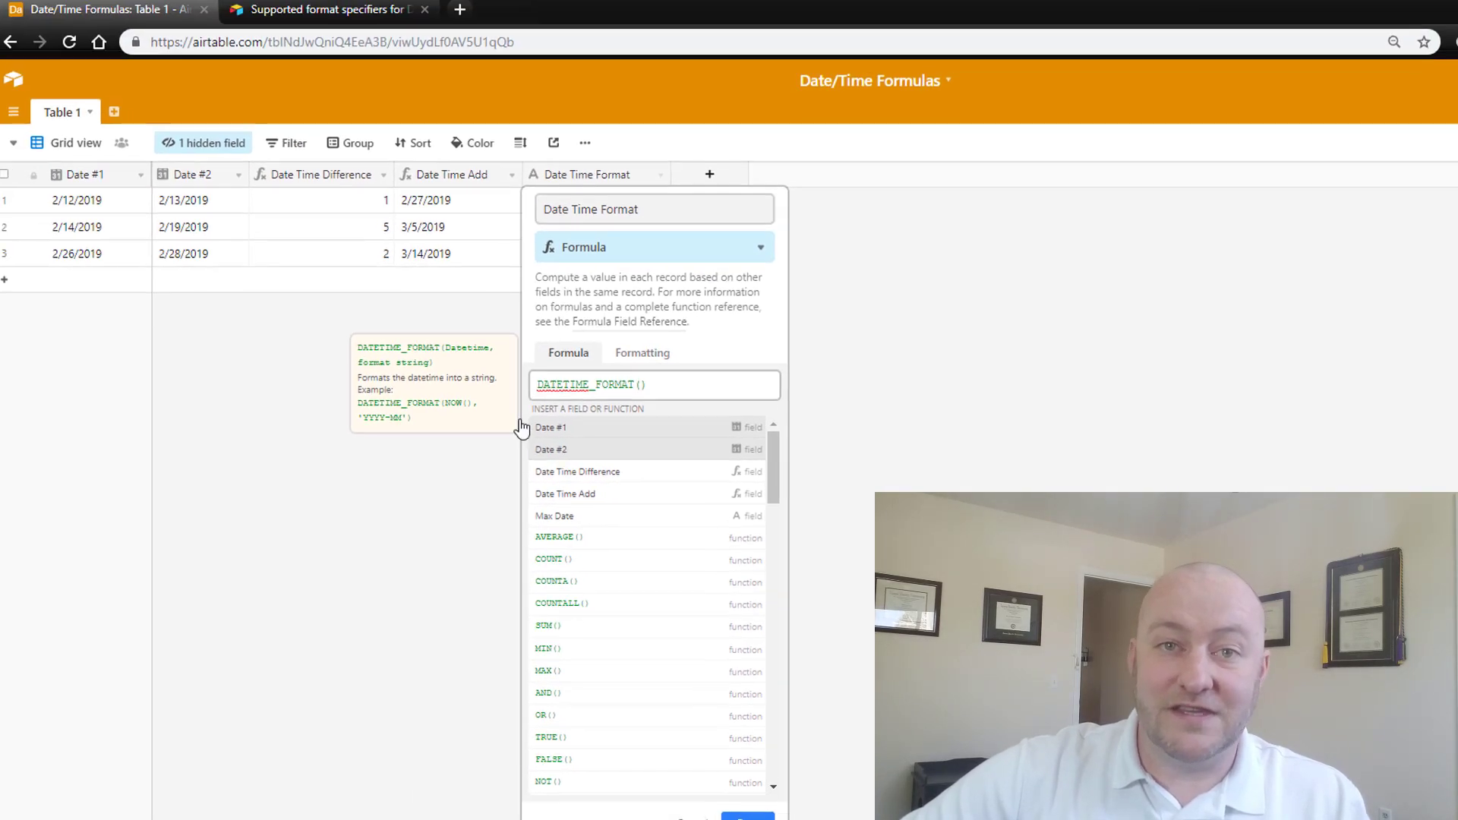
left_click(316, 15)
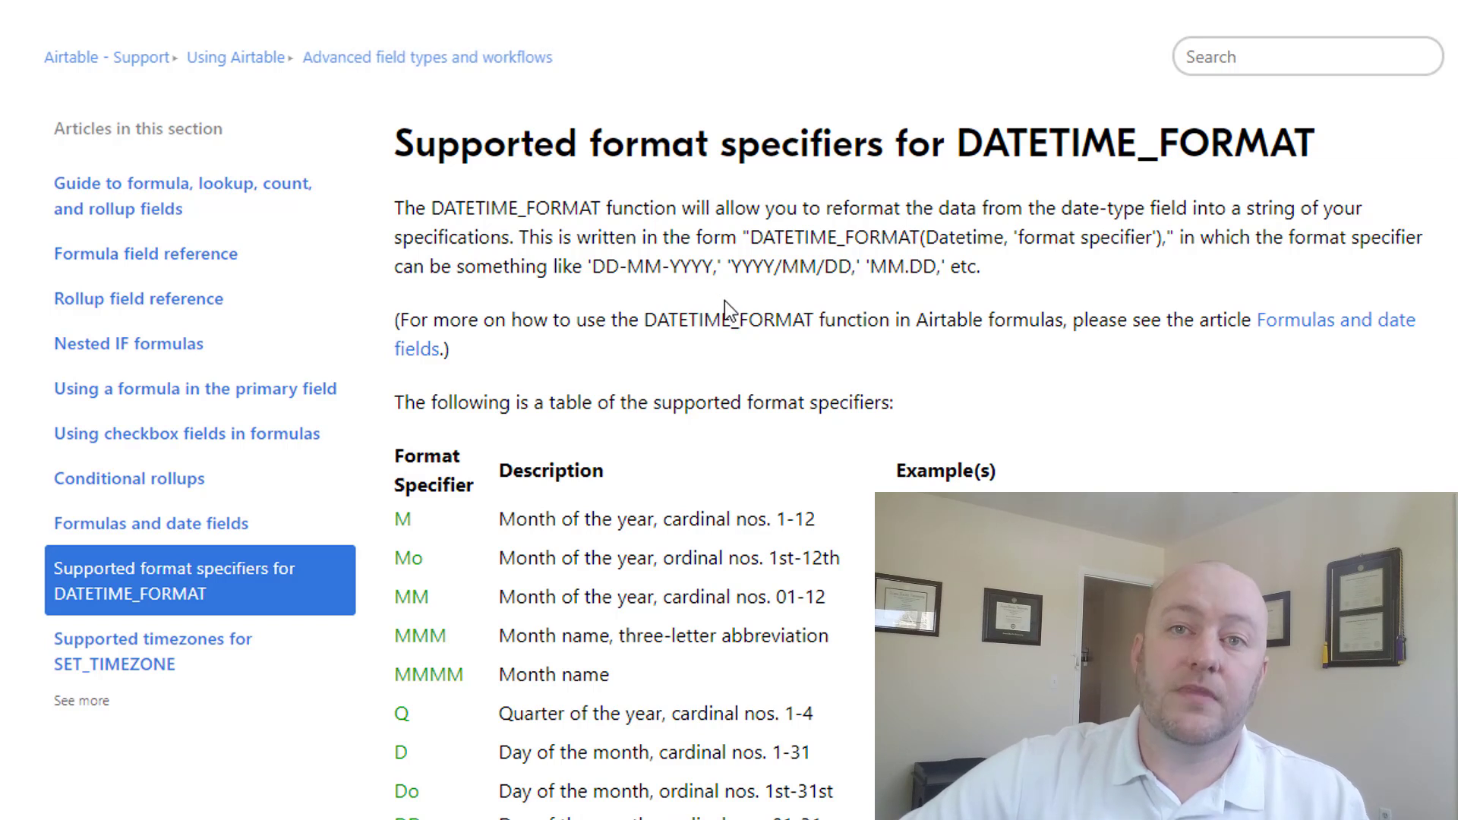
scroll(724, 303, "down", 6)
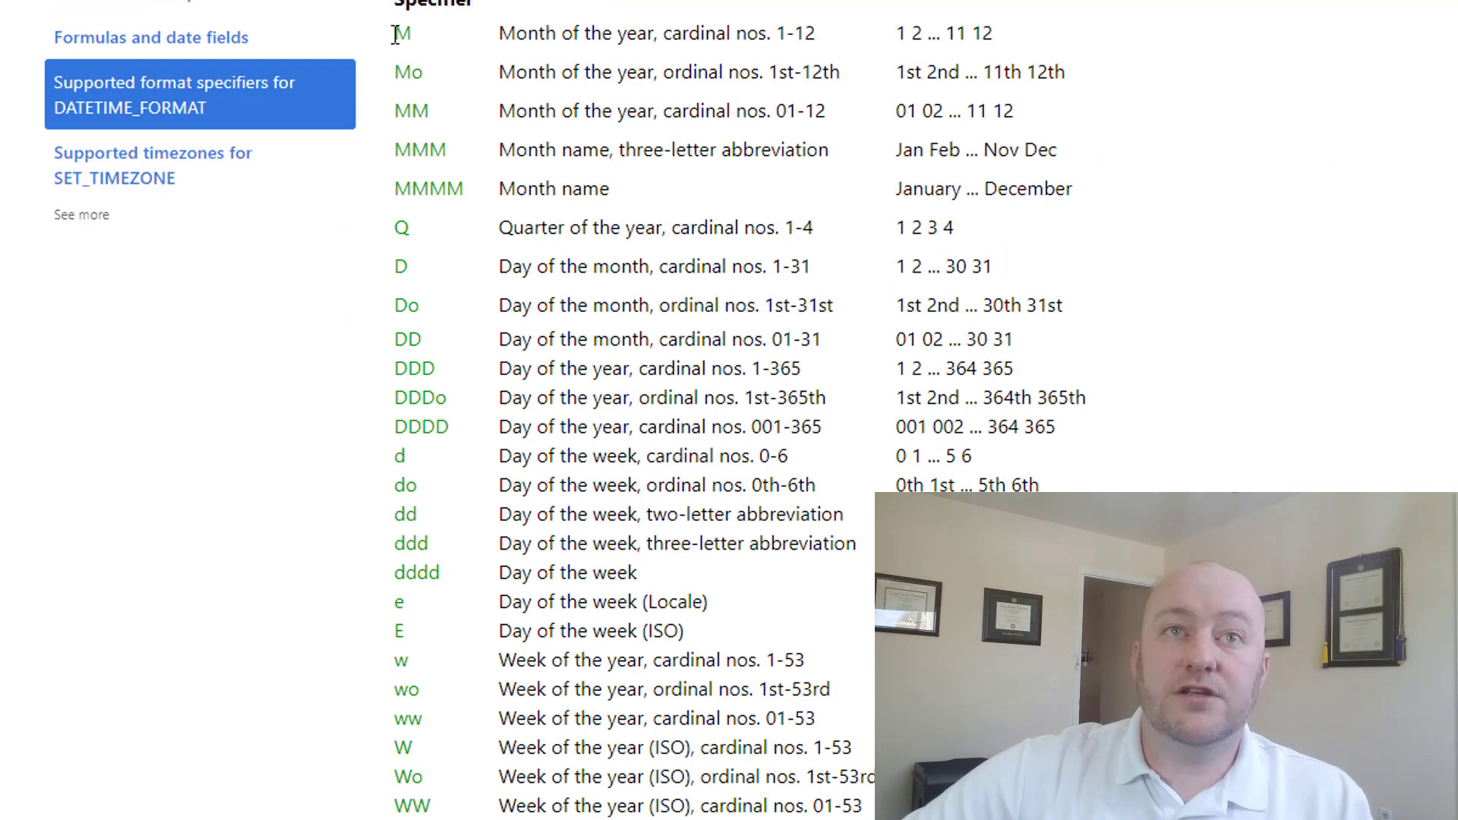
scroll(585, 501, "down", 5)
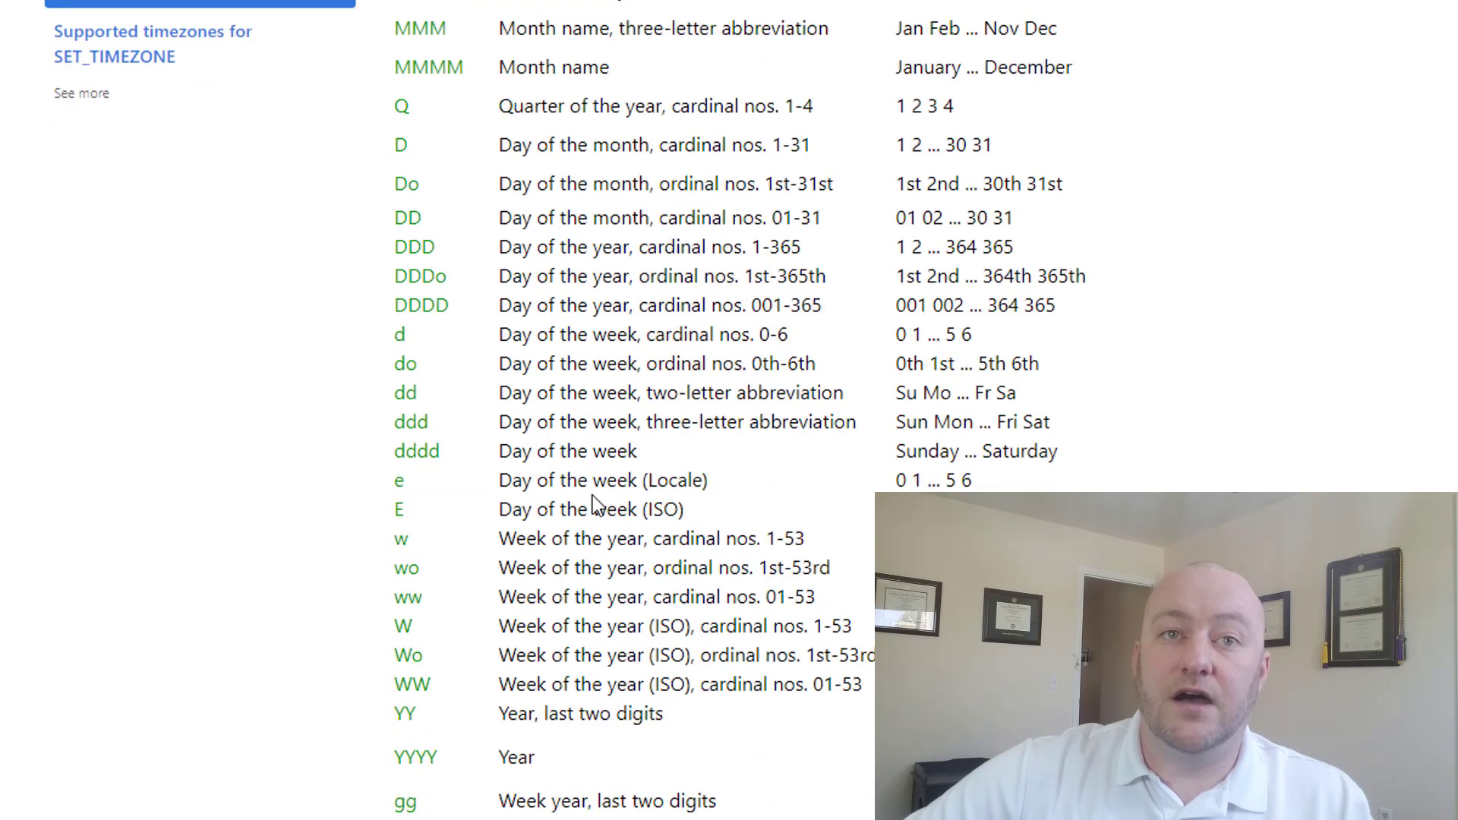
scroll(581, 500, "down", 5)
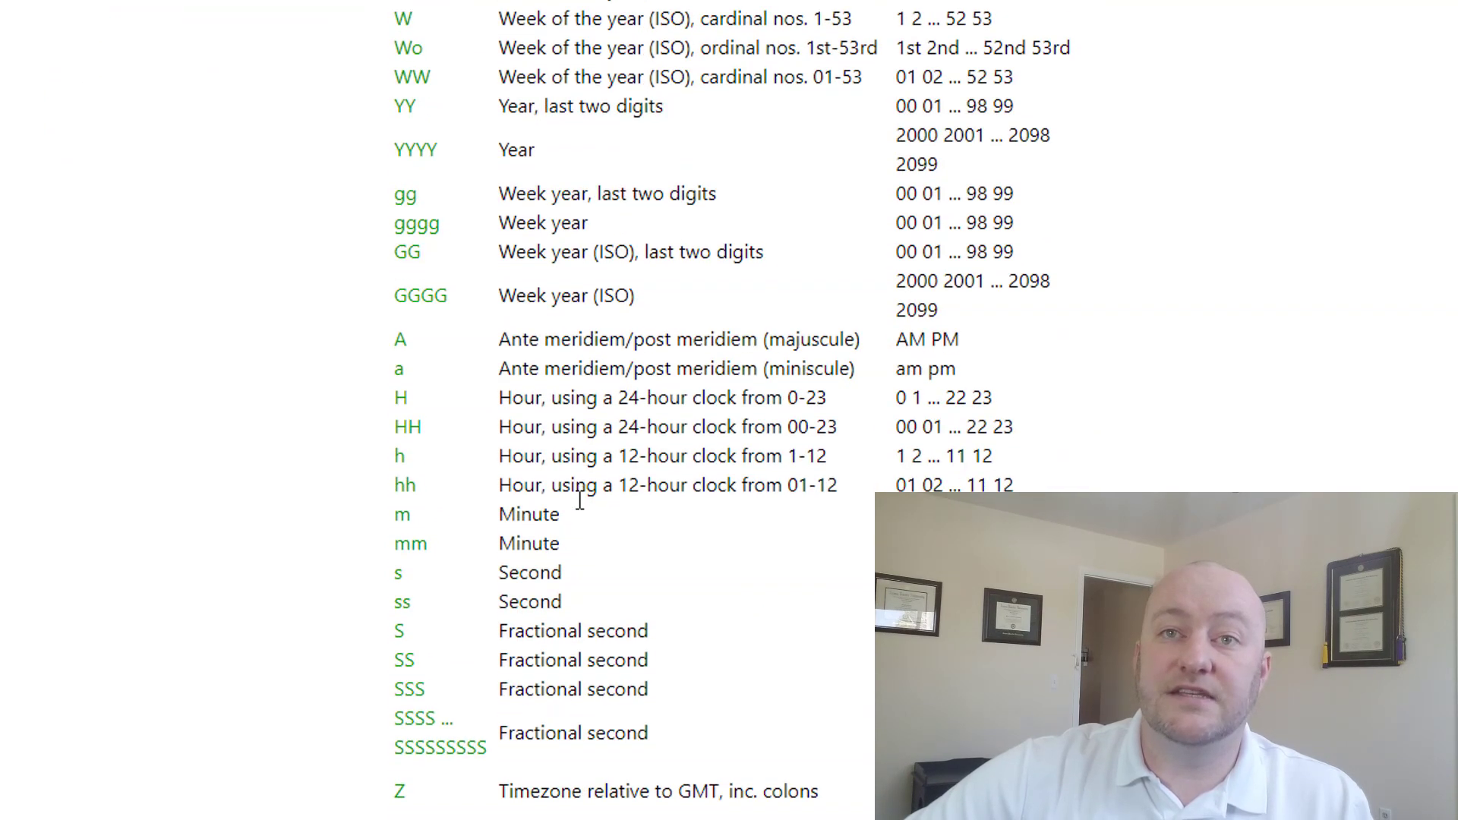
scroll(579, 500, "down", 10)
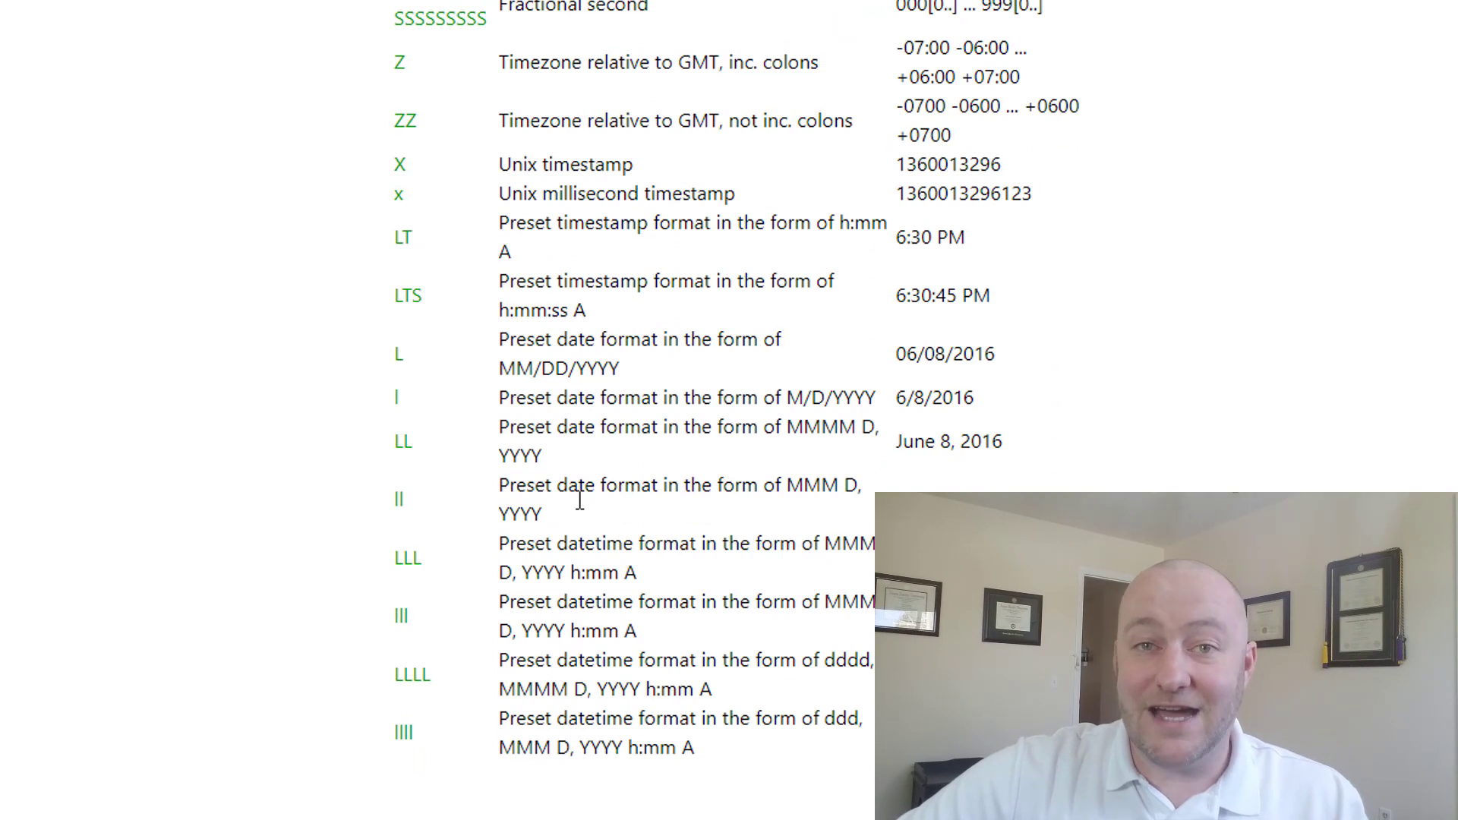
scroll(580, 500, "up", 2)
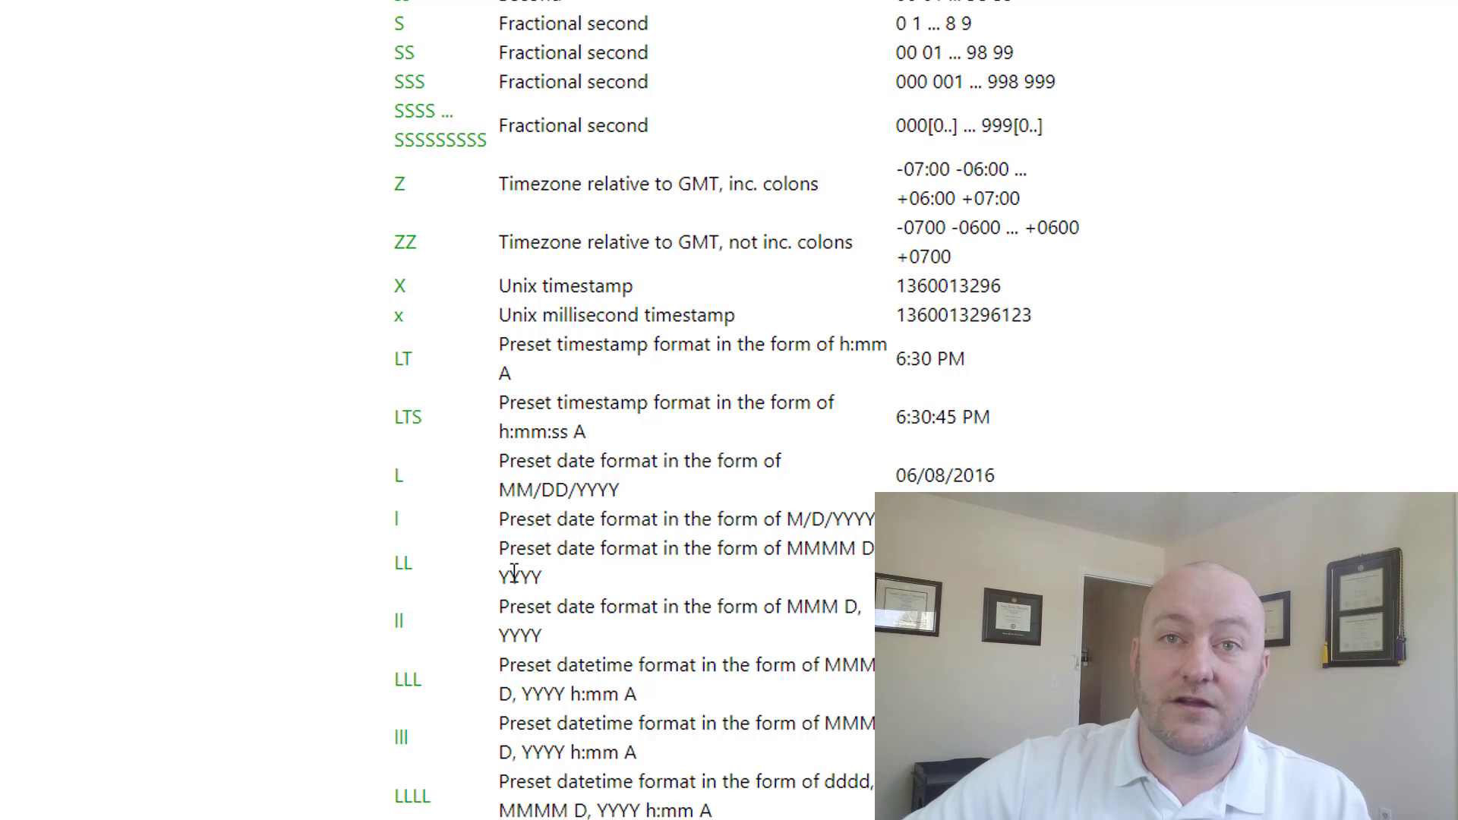
scroll(532, 571, "down", 2)
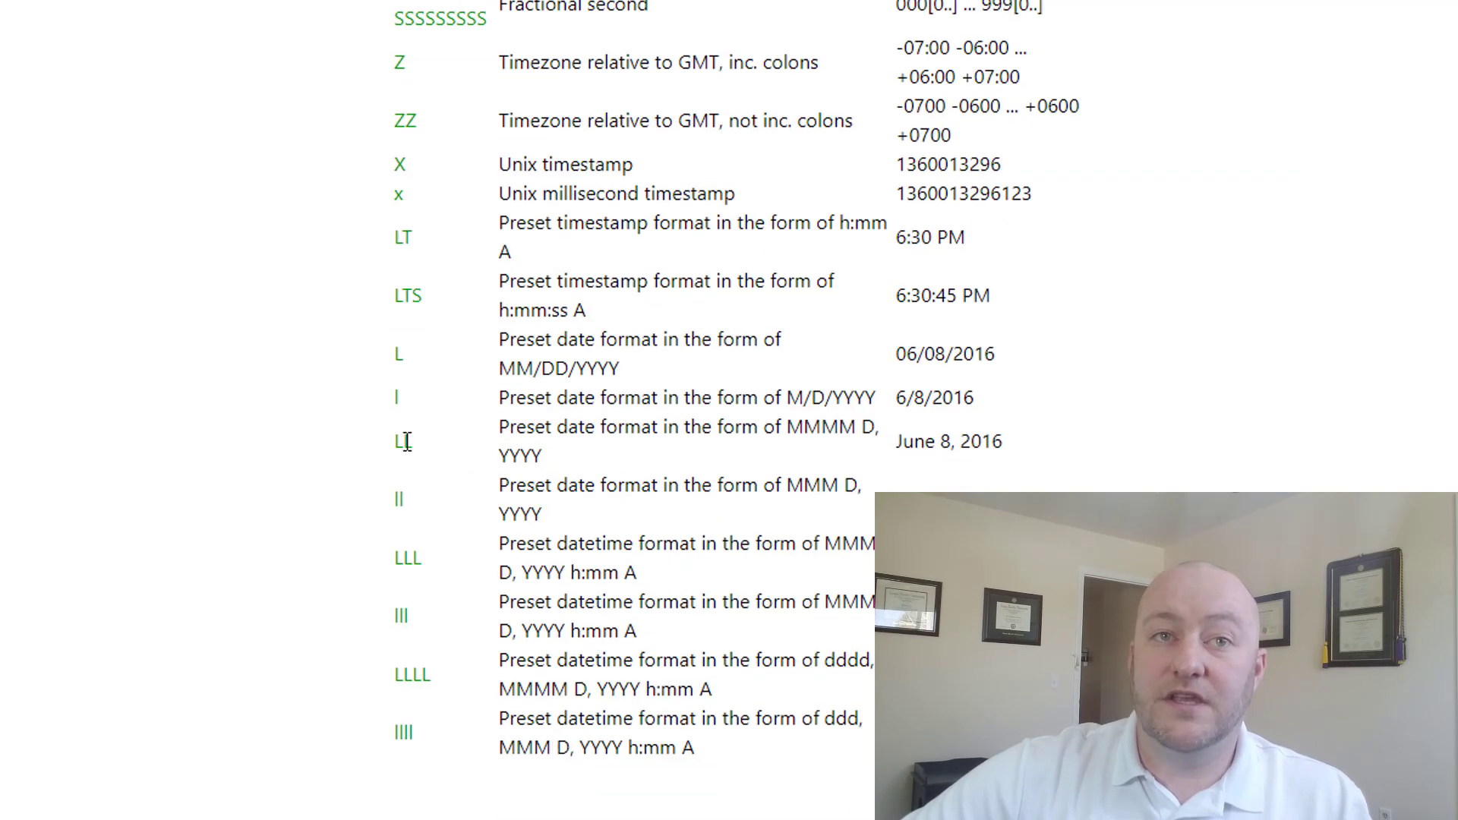
mouse_move(407, 441)
left_mouse_down()
mouse_move(385, 449)
mouse_move(401, 446)
left_mouse_up()
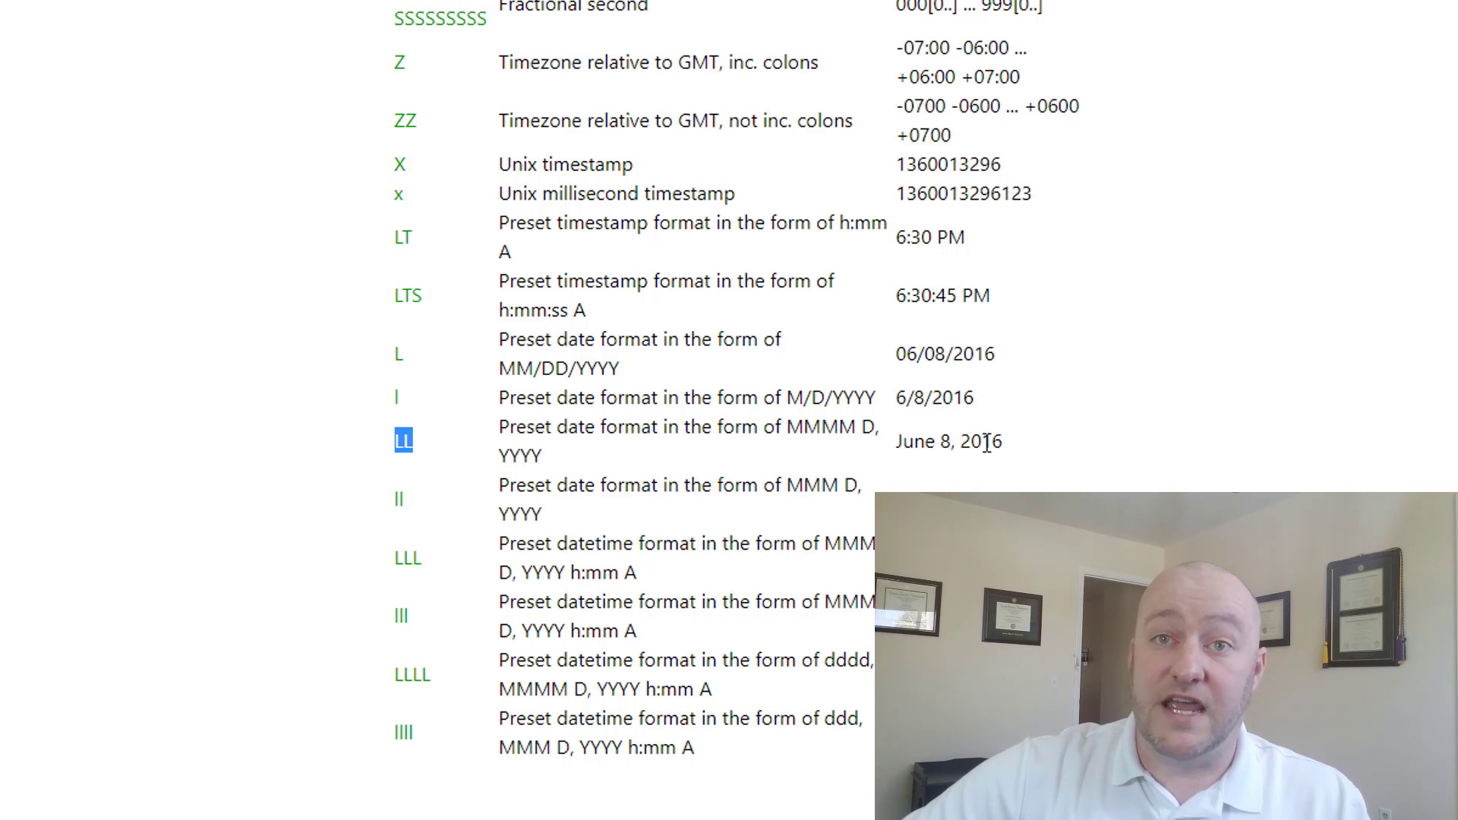
left_click(404, 446)
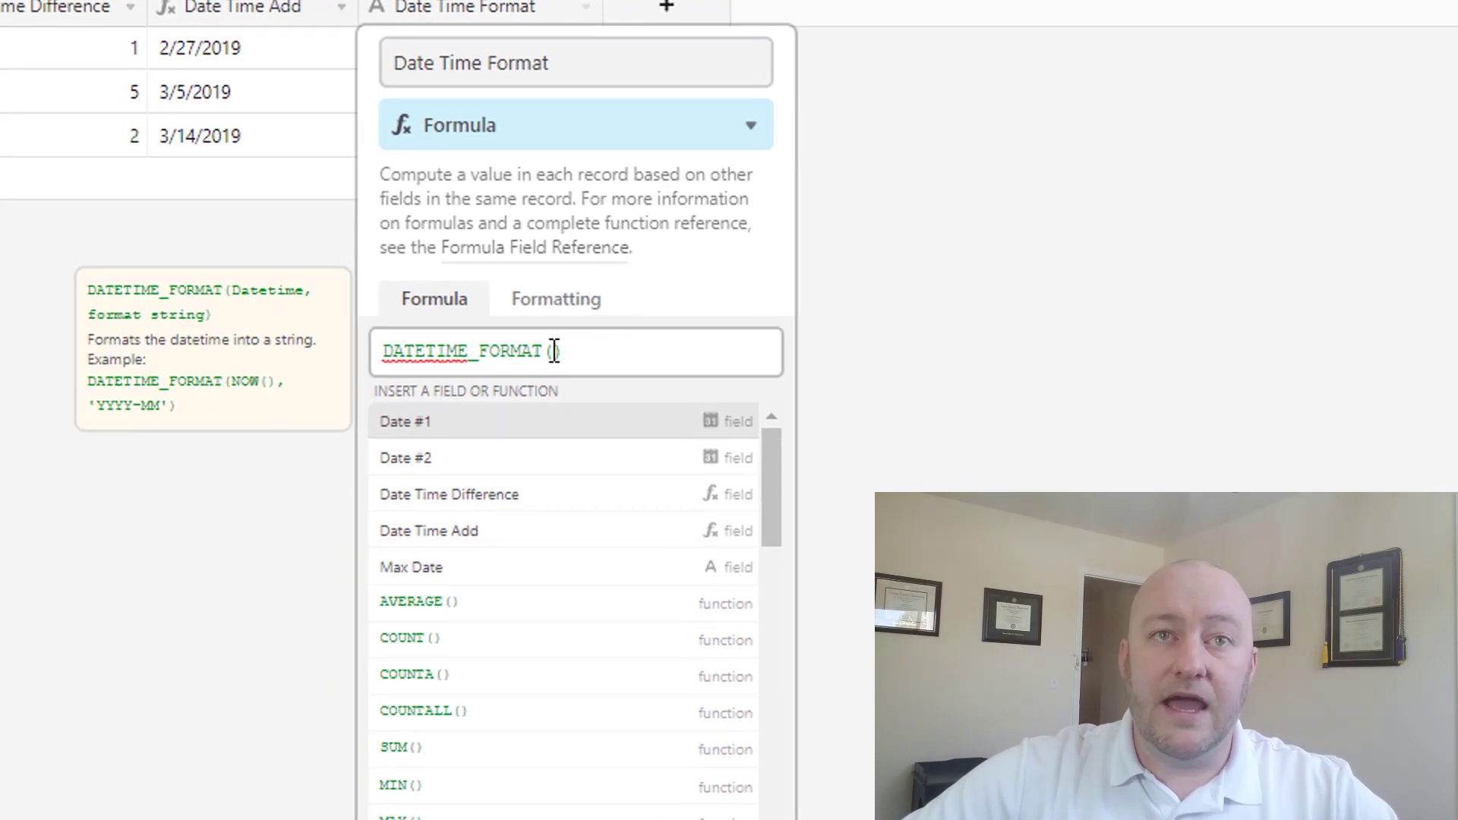
- Complete the formula as DATETIME_FORMAT({Date #2},'LL'), save it, and compare against the Date #2 values
type("dat")
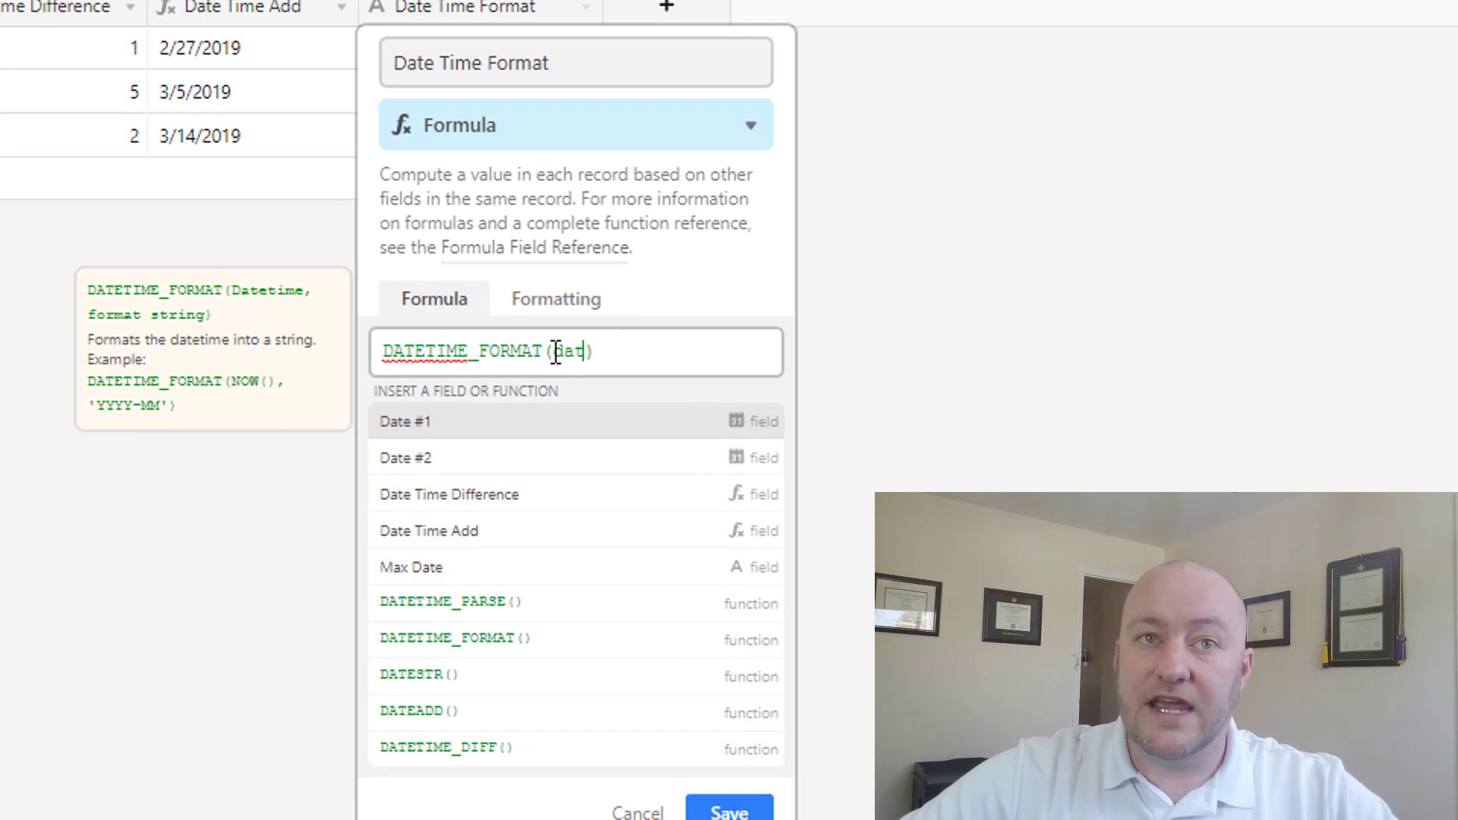
left_click(494, 465)
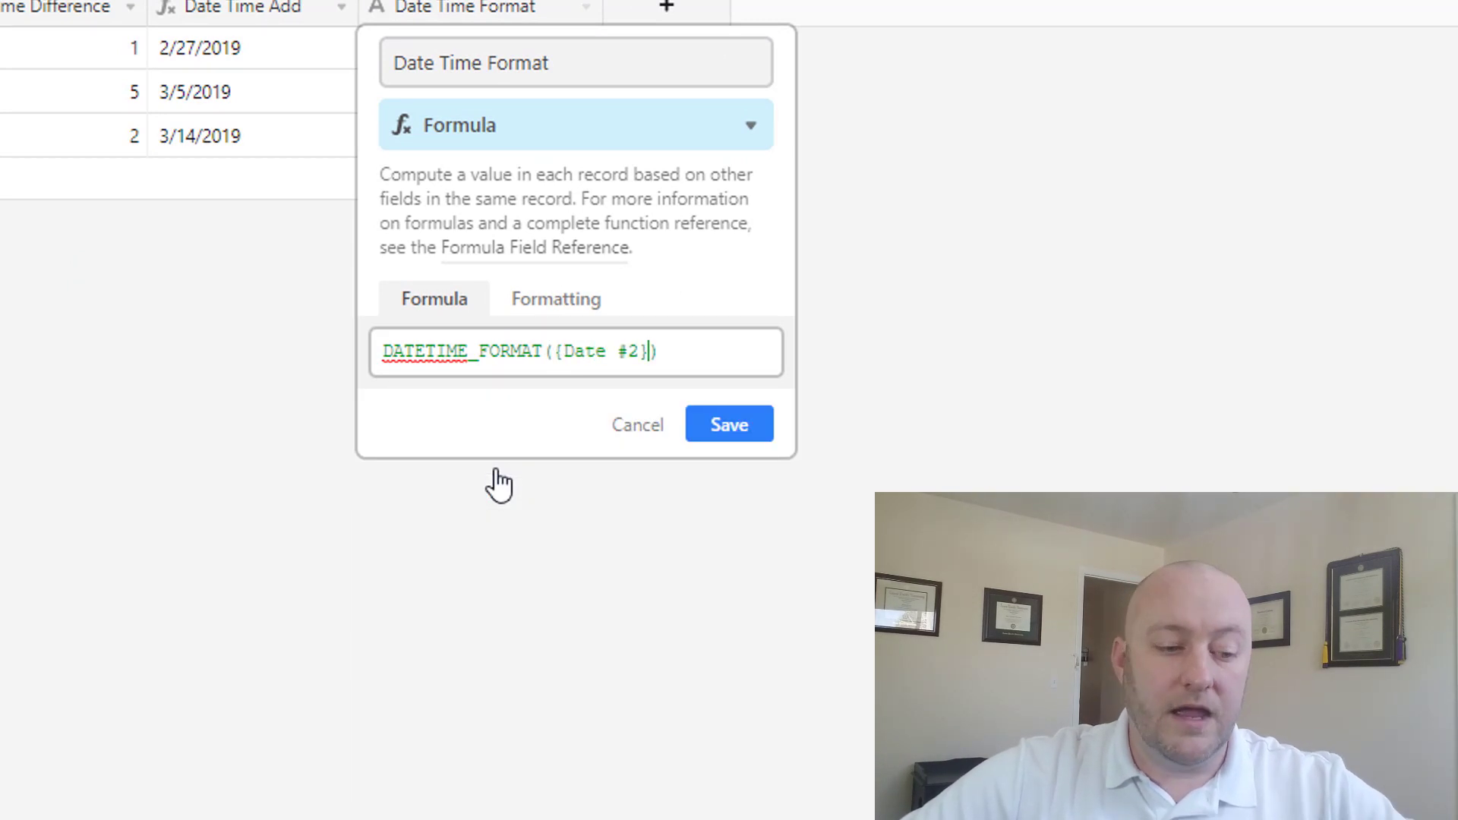
type(",'")
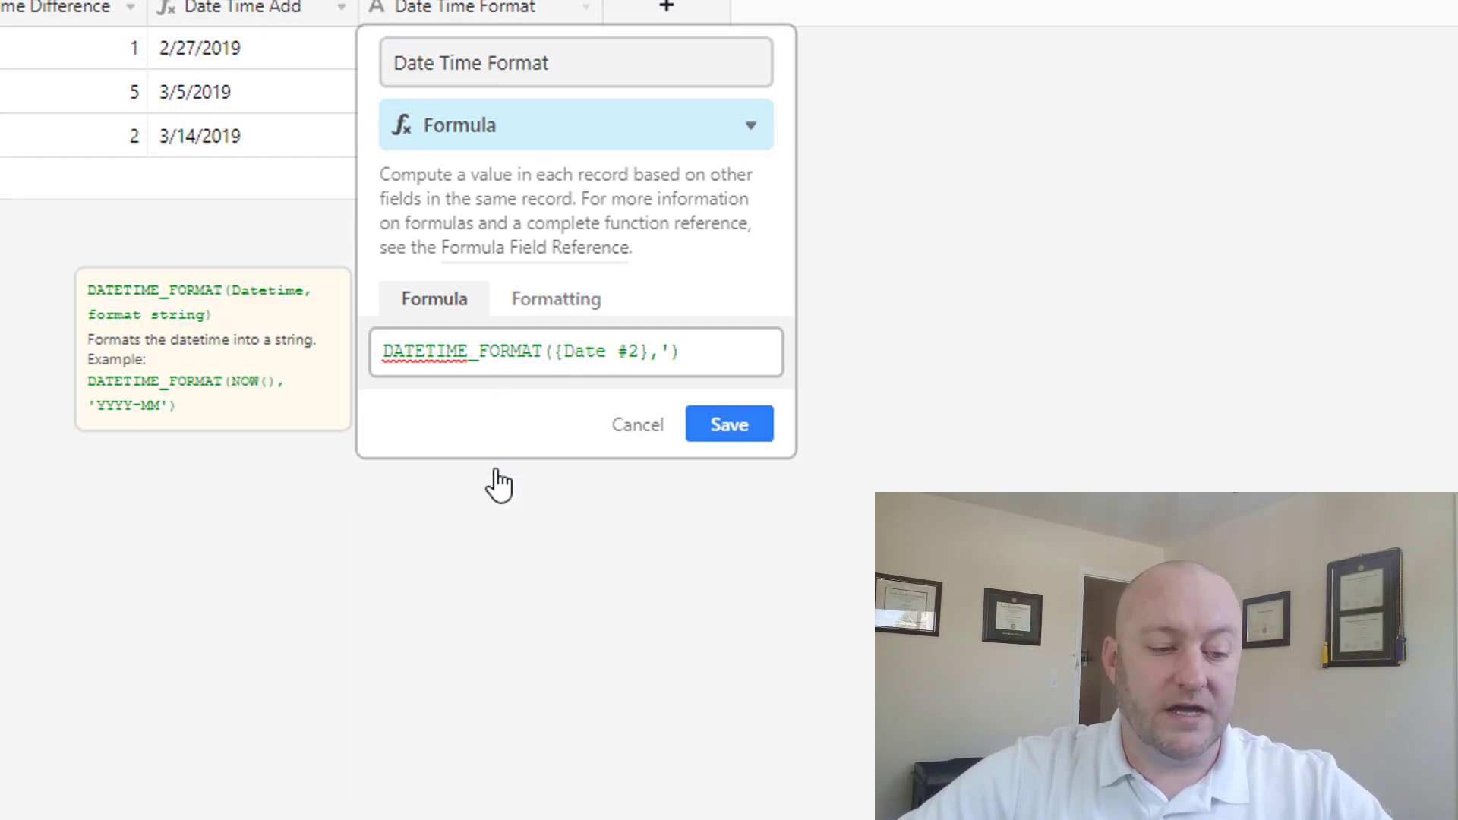
type("'")
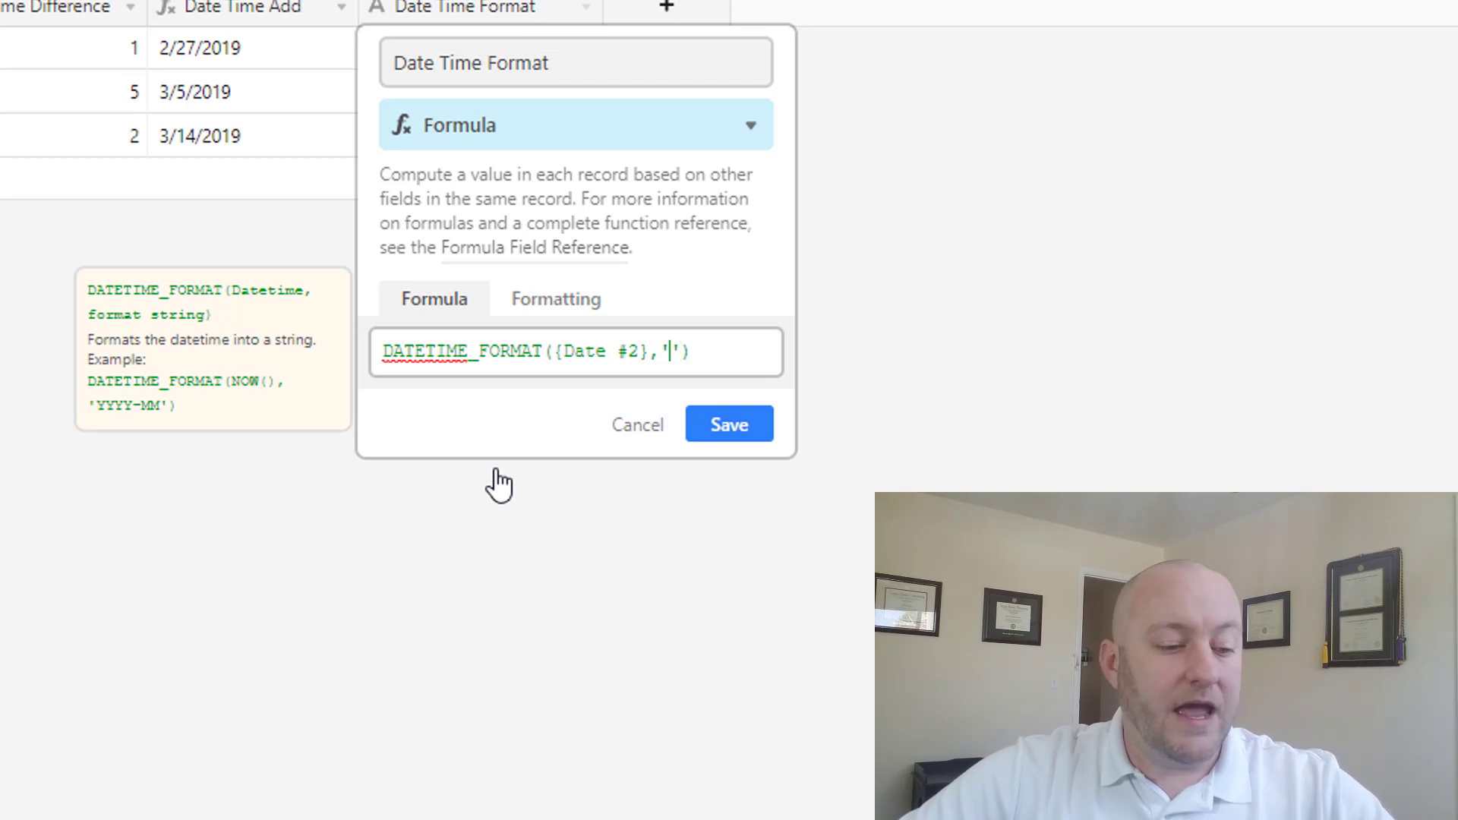
type("LL")
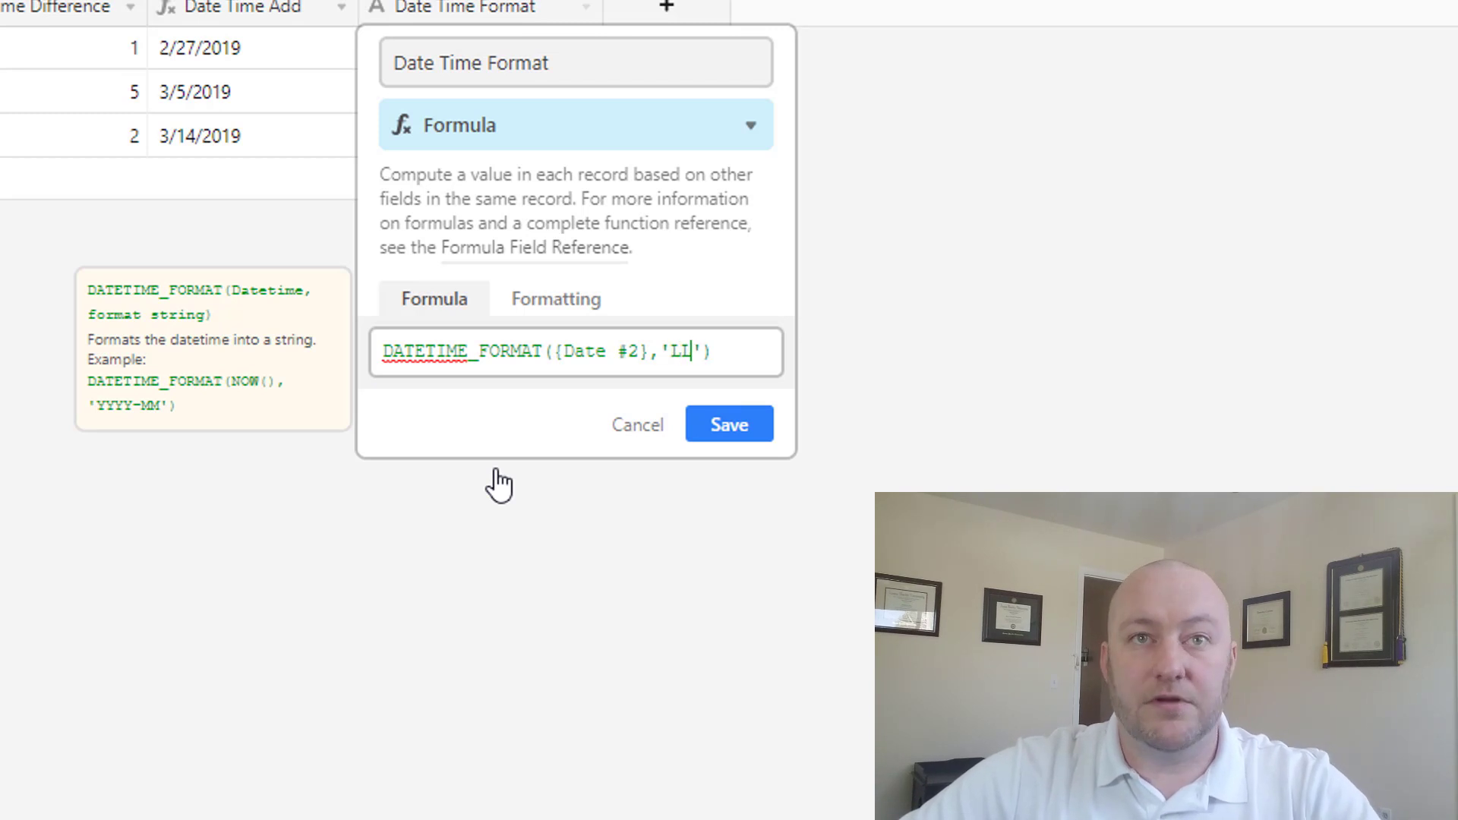
left_click(733, 422)
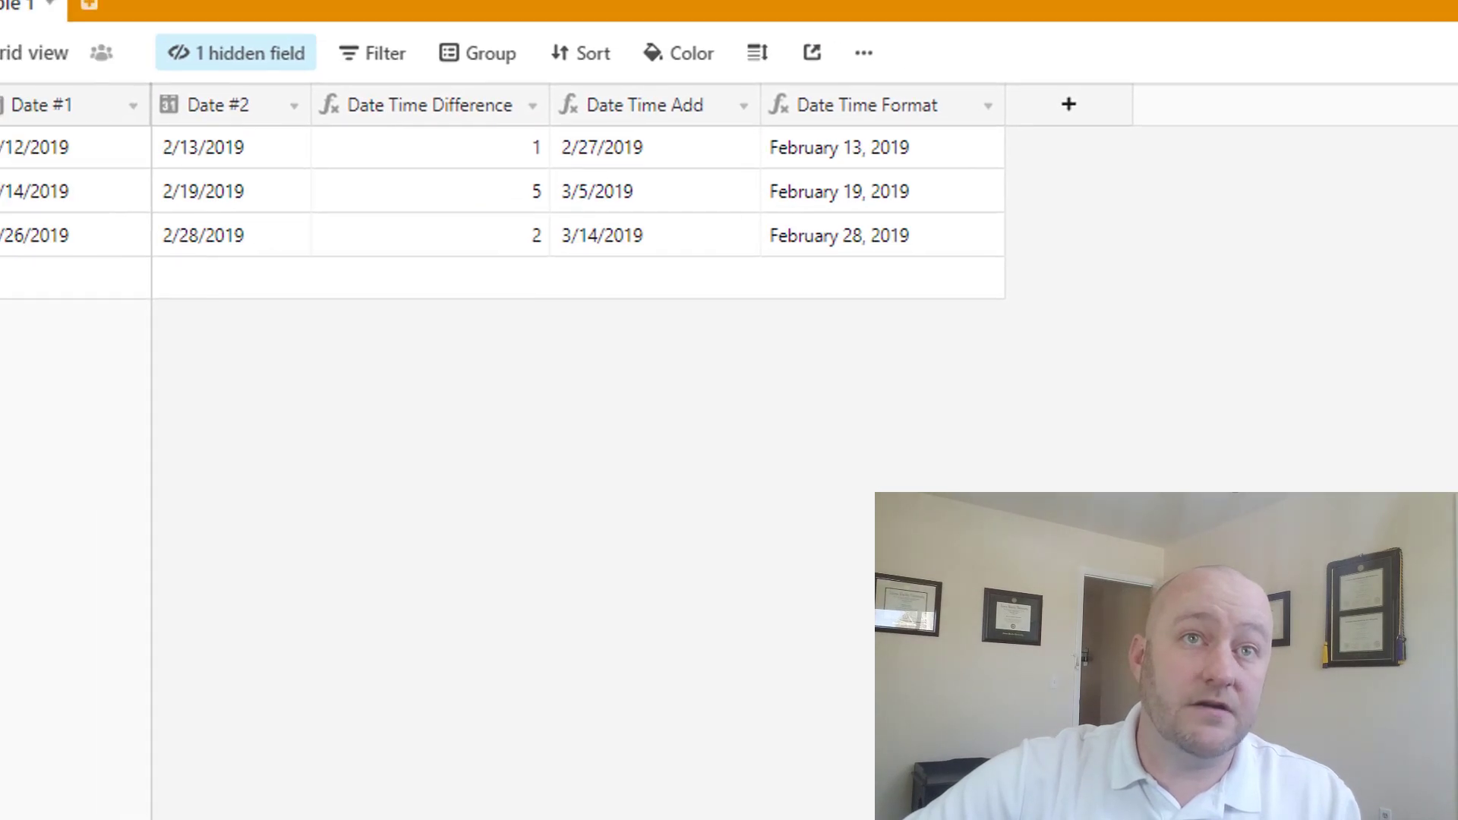
left_click_drag(368, 177, 364, 303)
left_click(947, 180)
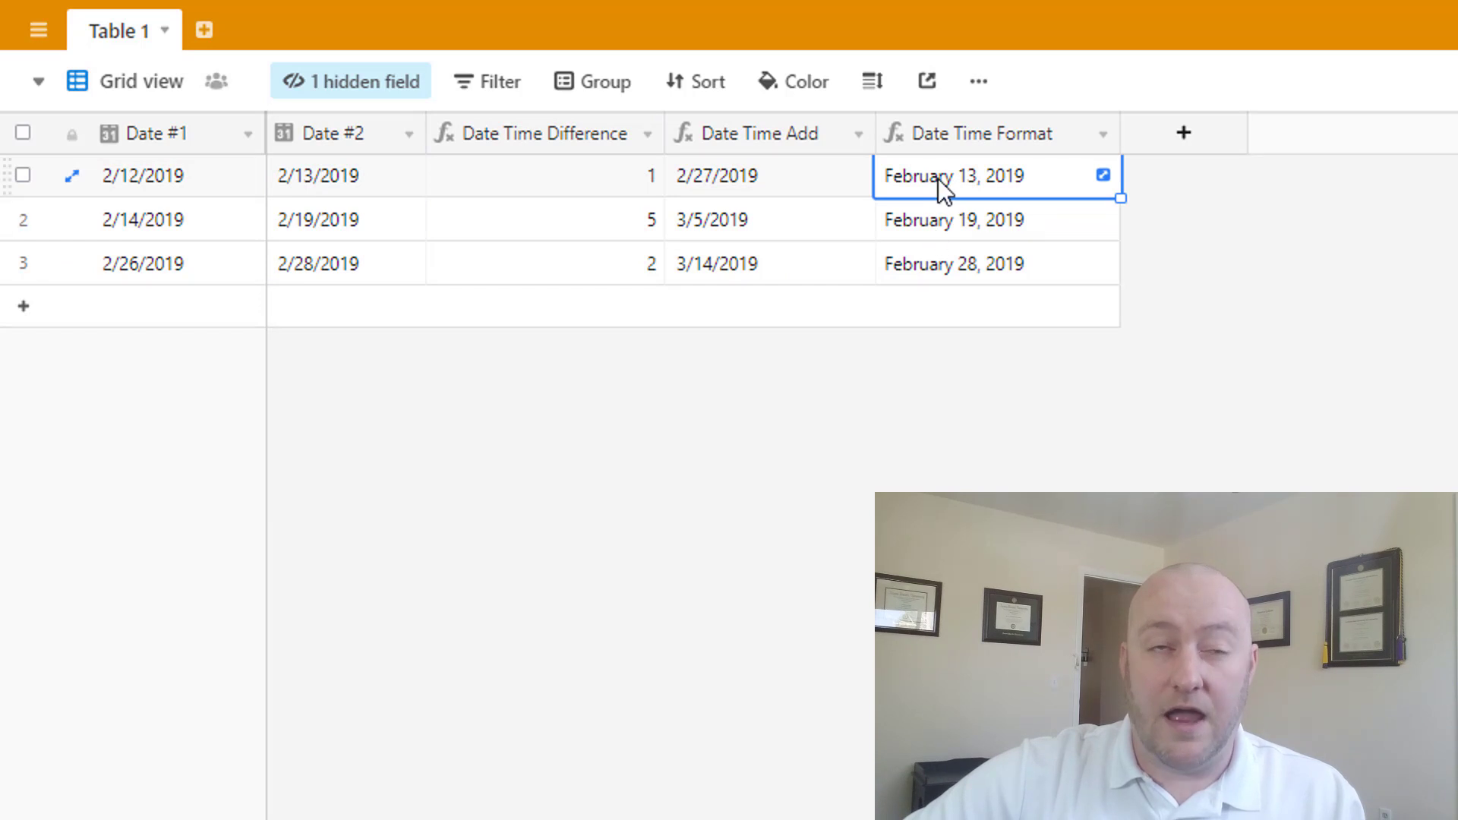
- Change the format code from 'LL' to 'll' and save, giving dates like Feb 13, 2019
left_click(1103, 134)
left_click(1008, 173)
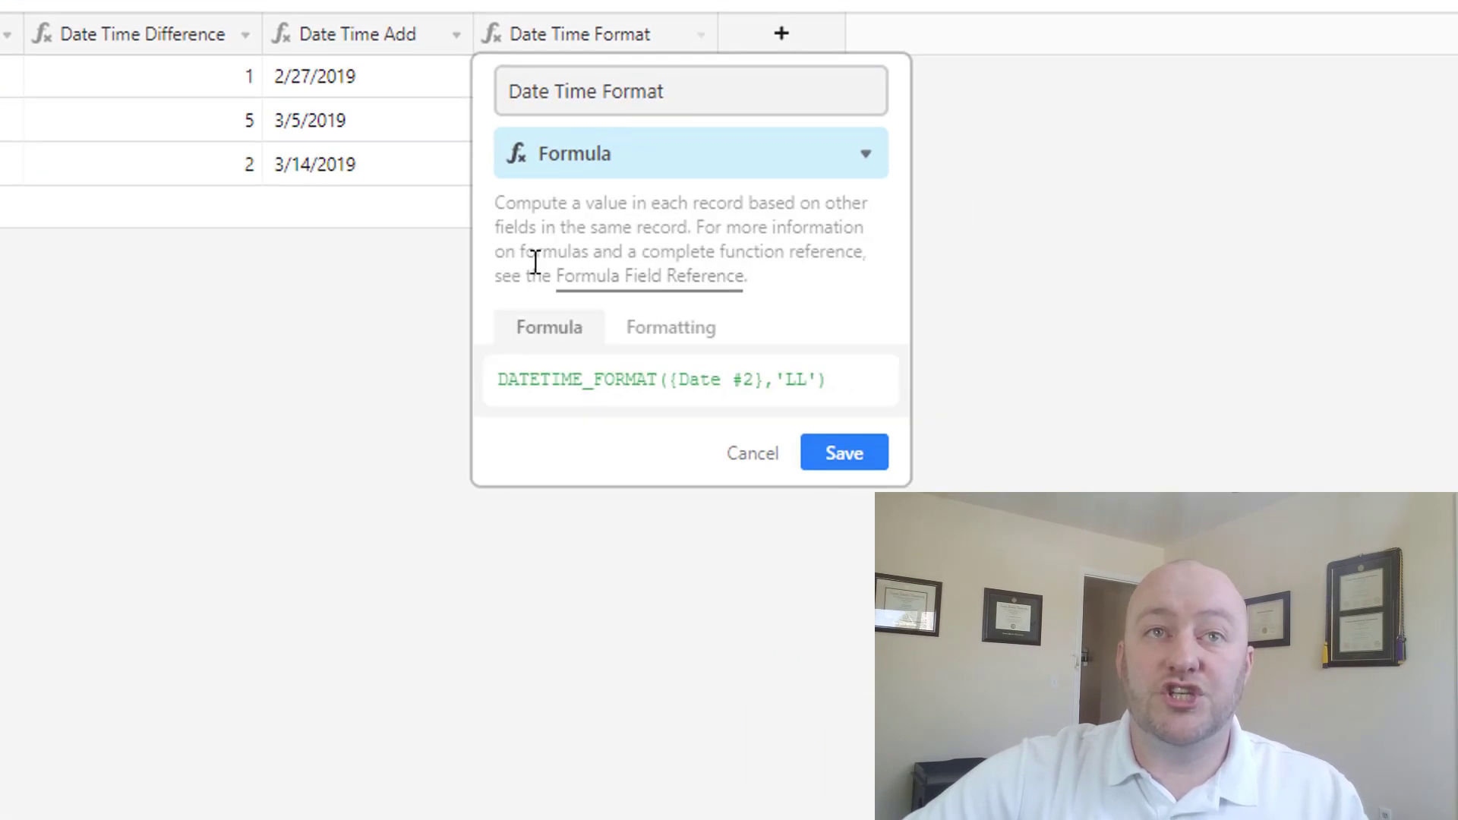
left_click_drag(1159, 472, 1184, 468)
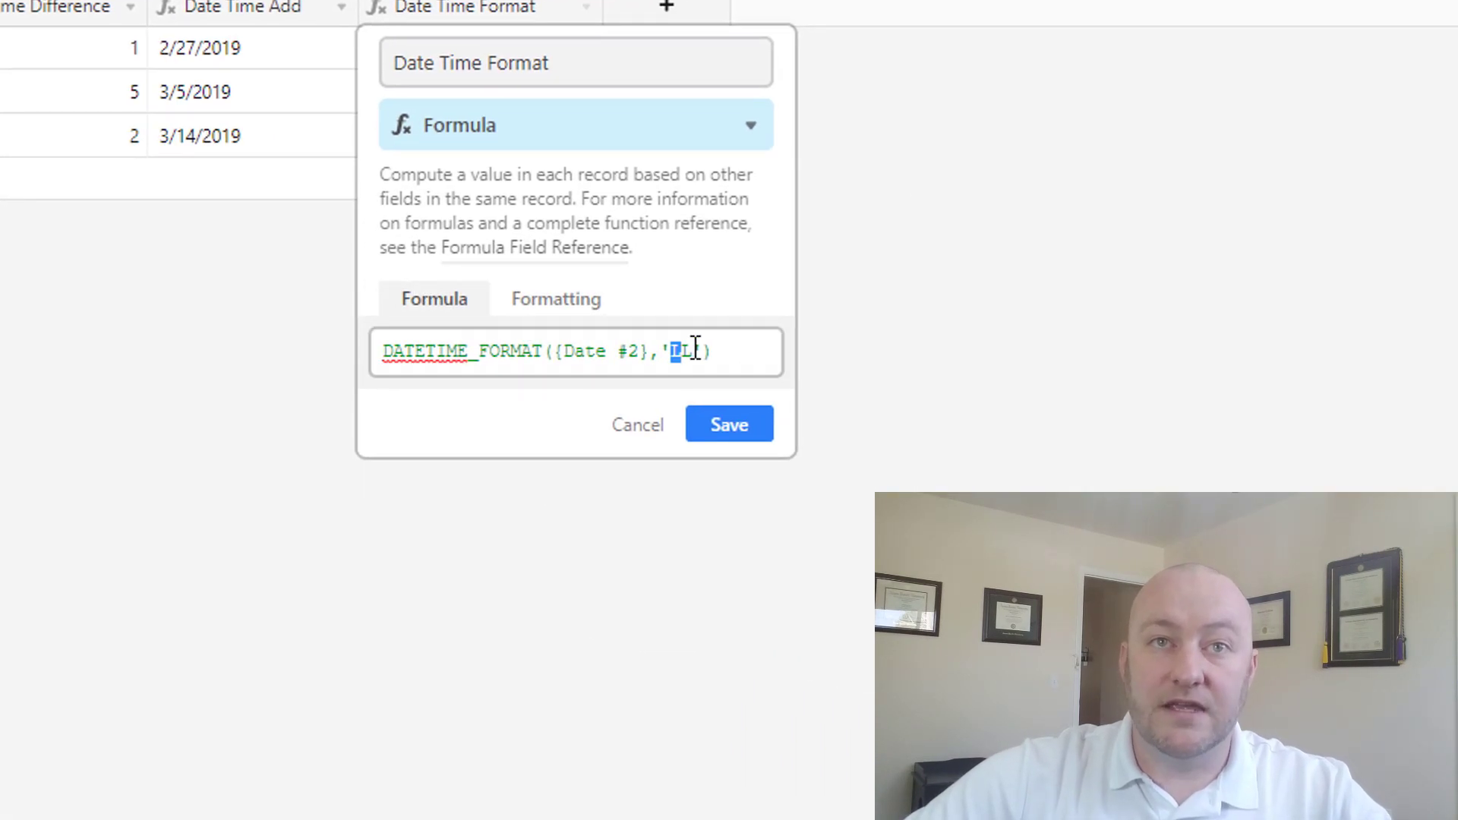
left_click_drag(695, 345, 699, 350)
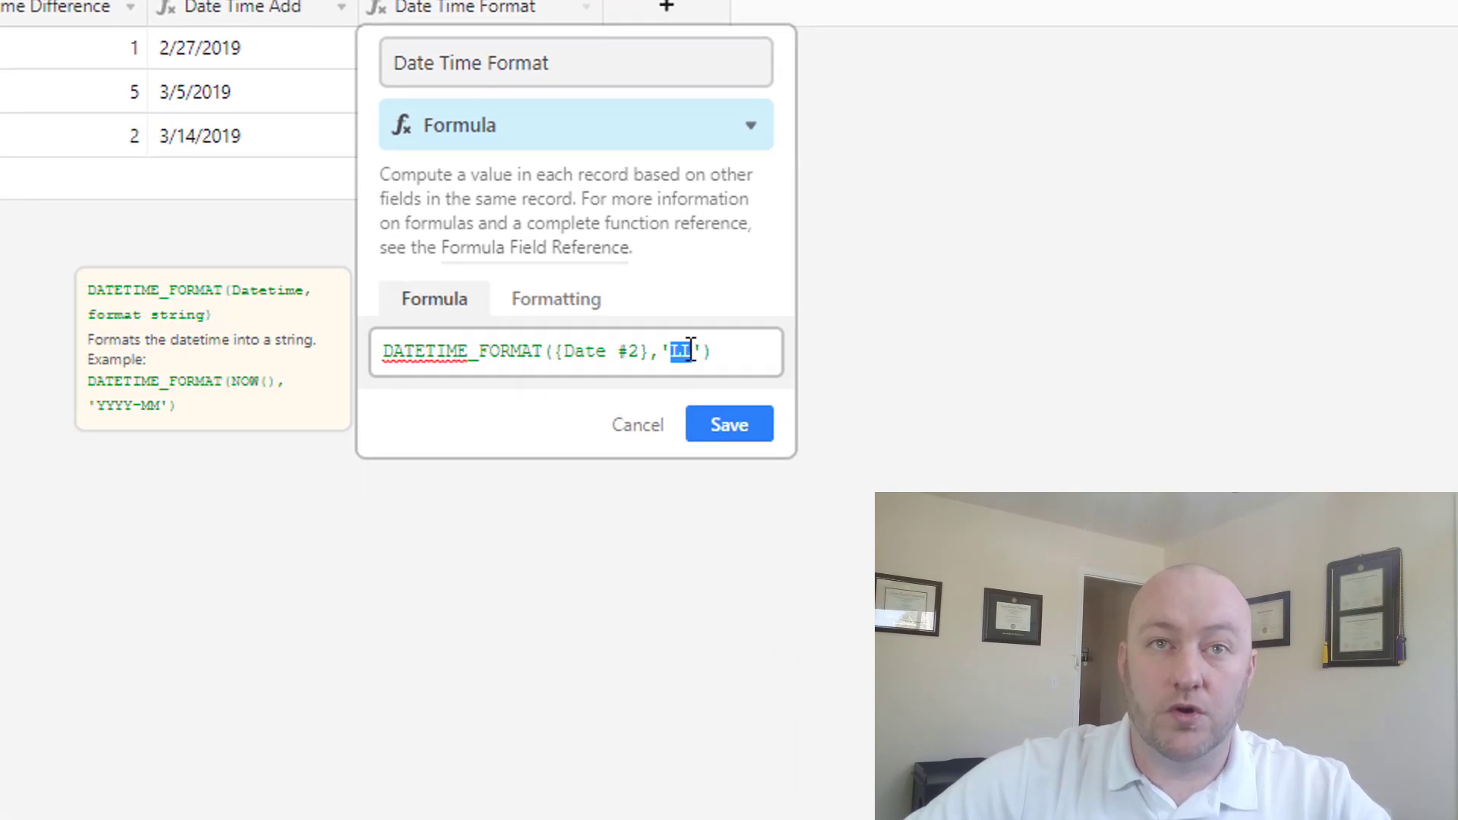
type("ll")
left_click(751, 425)
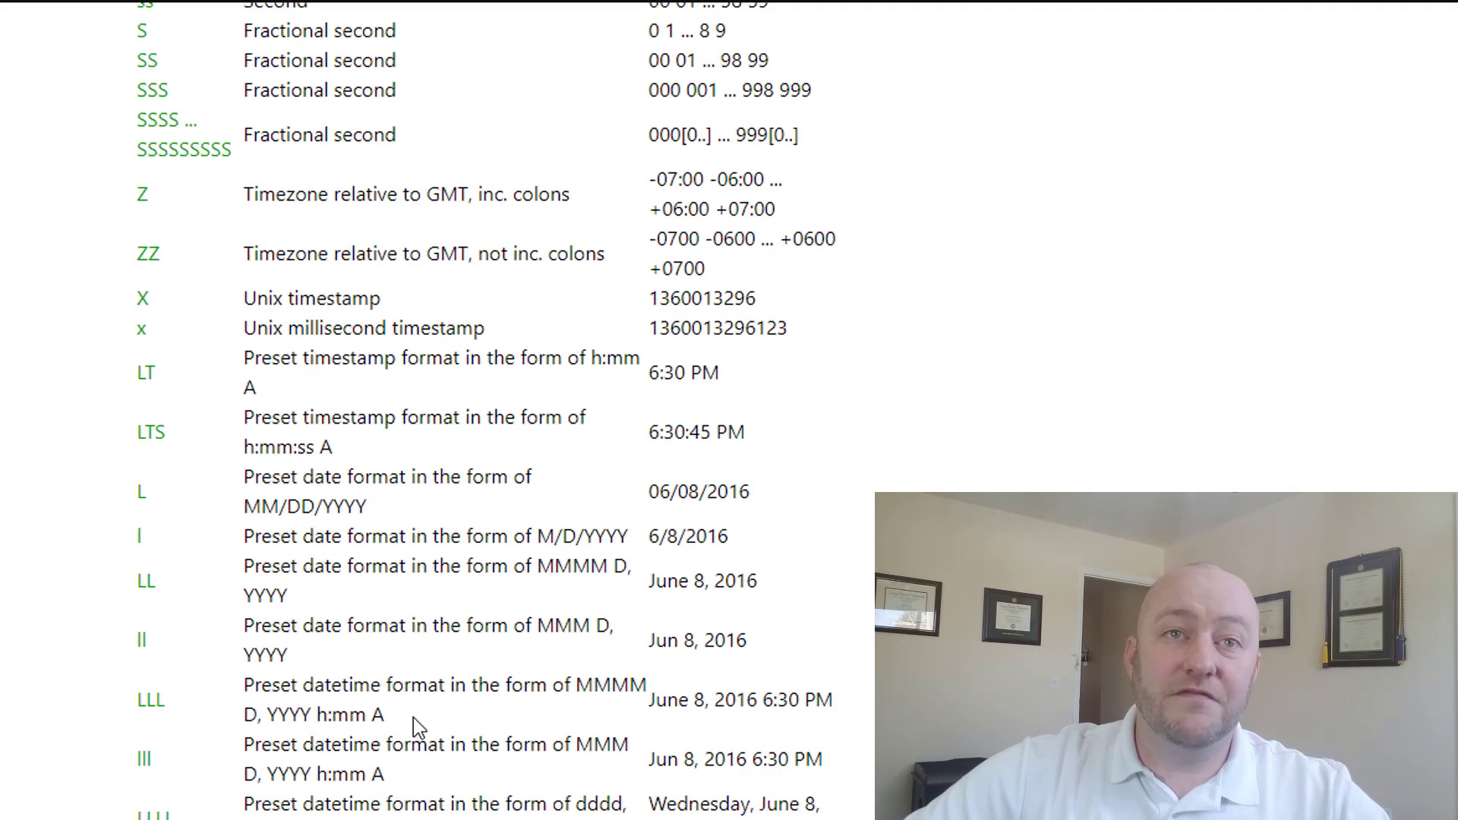
- Scroll the date format reference up, then down to the seconds, timezone and preset format rows
scroll(417, 727, "up", 6)
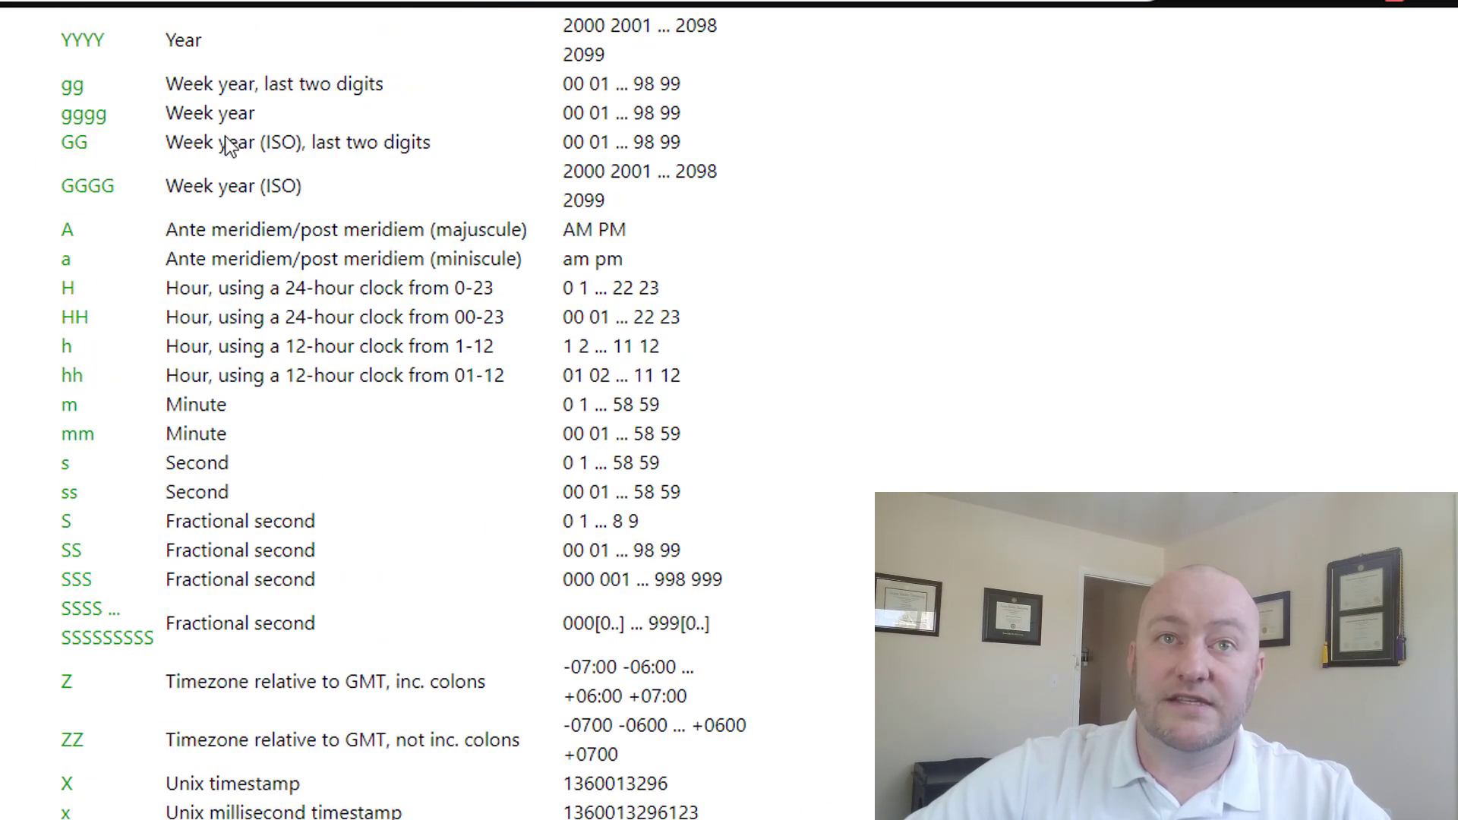
scroll(389, 350, "up", 6)
scroll(334, 363, "up", 6)
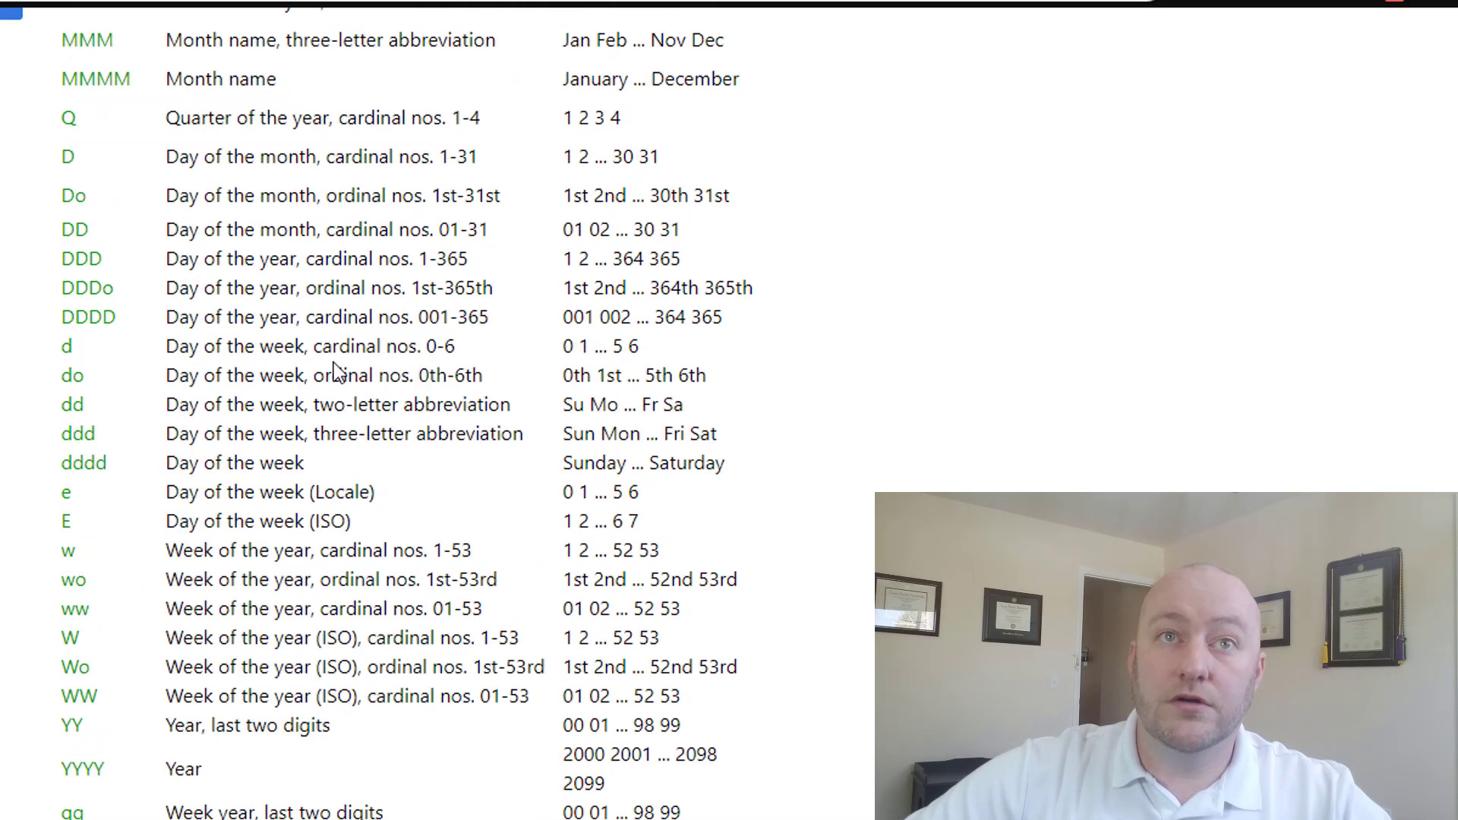
scroll(334, 372, "up", 2)
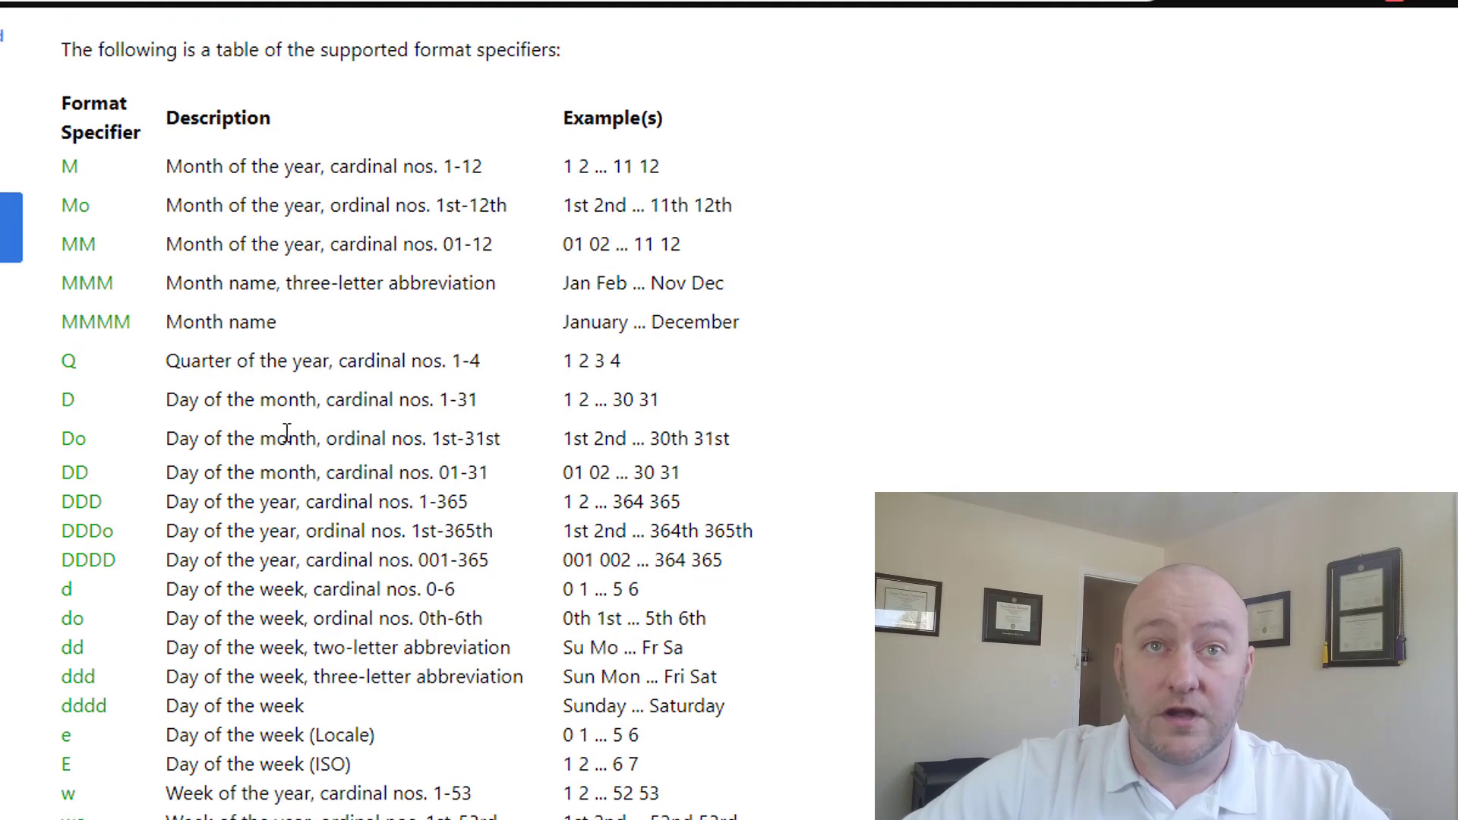
scroll(280, 439, "down", 5)
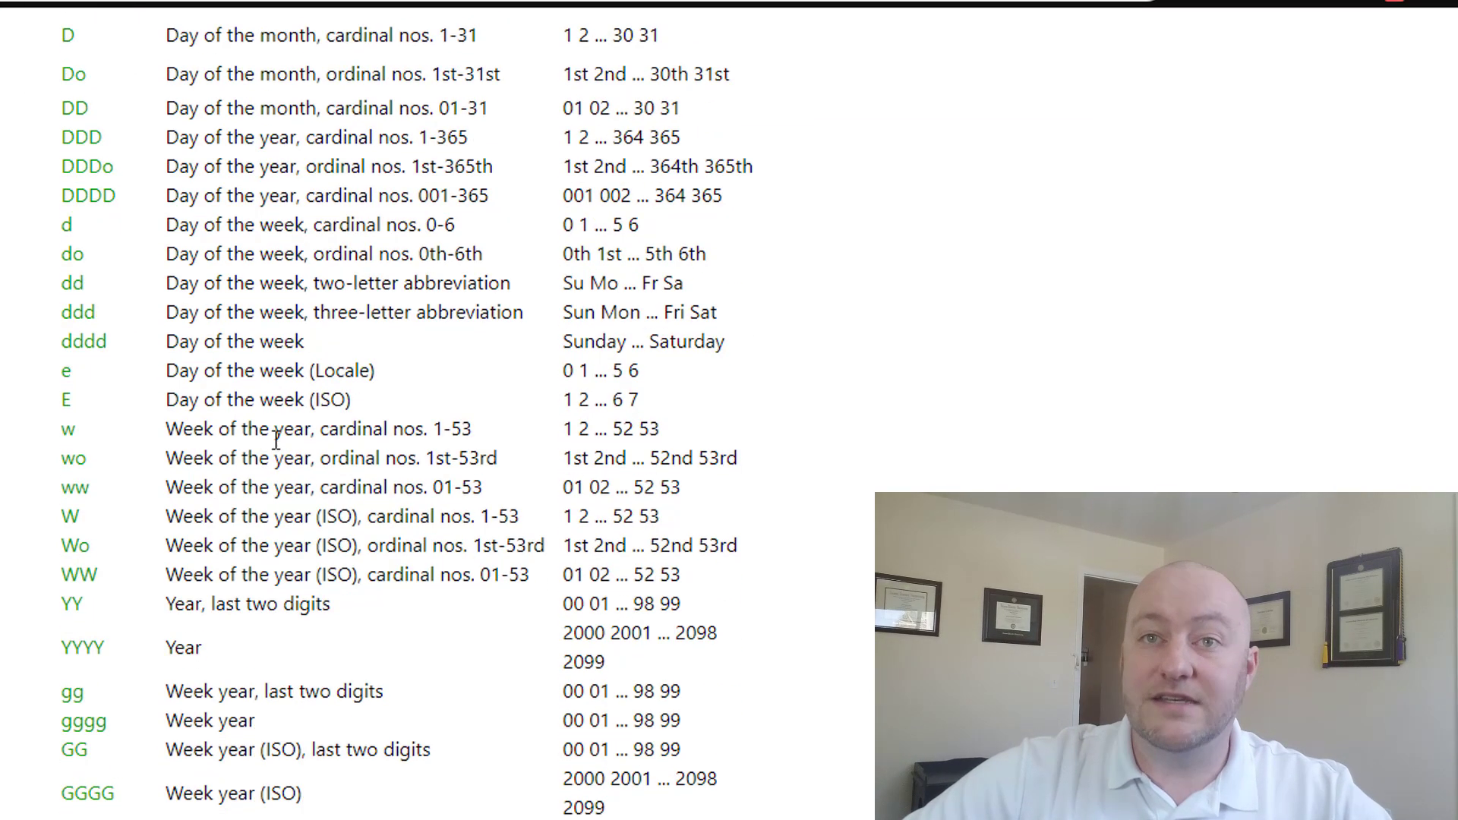
scroll(276, 439, "down", 3)
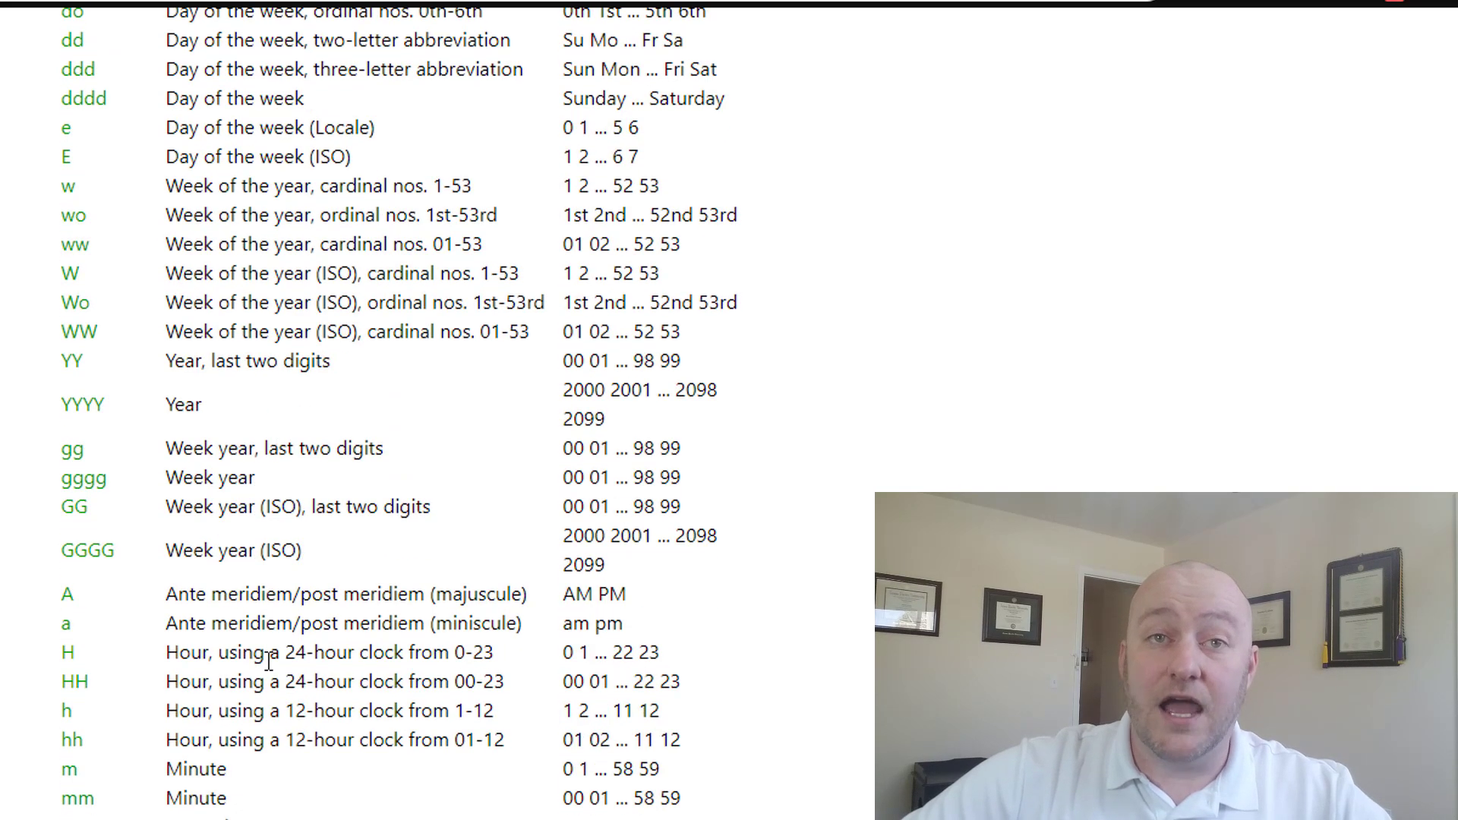
scroll(245, 632, "down", 3)
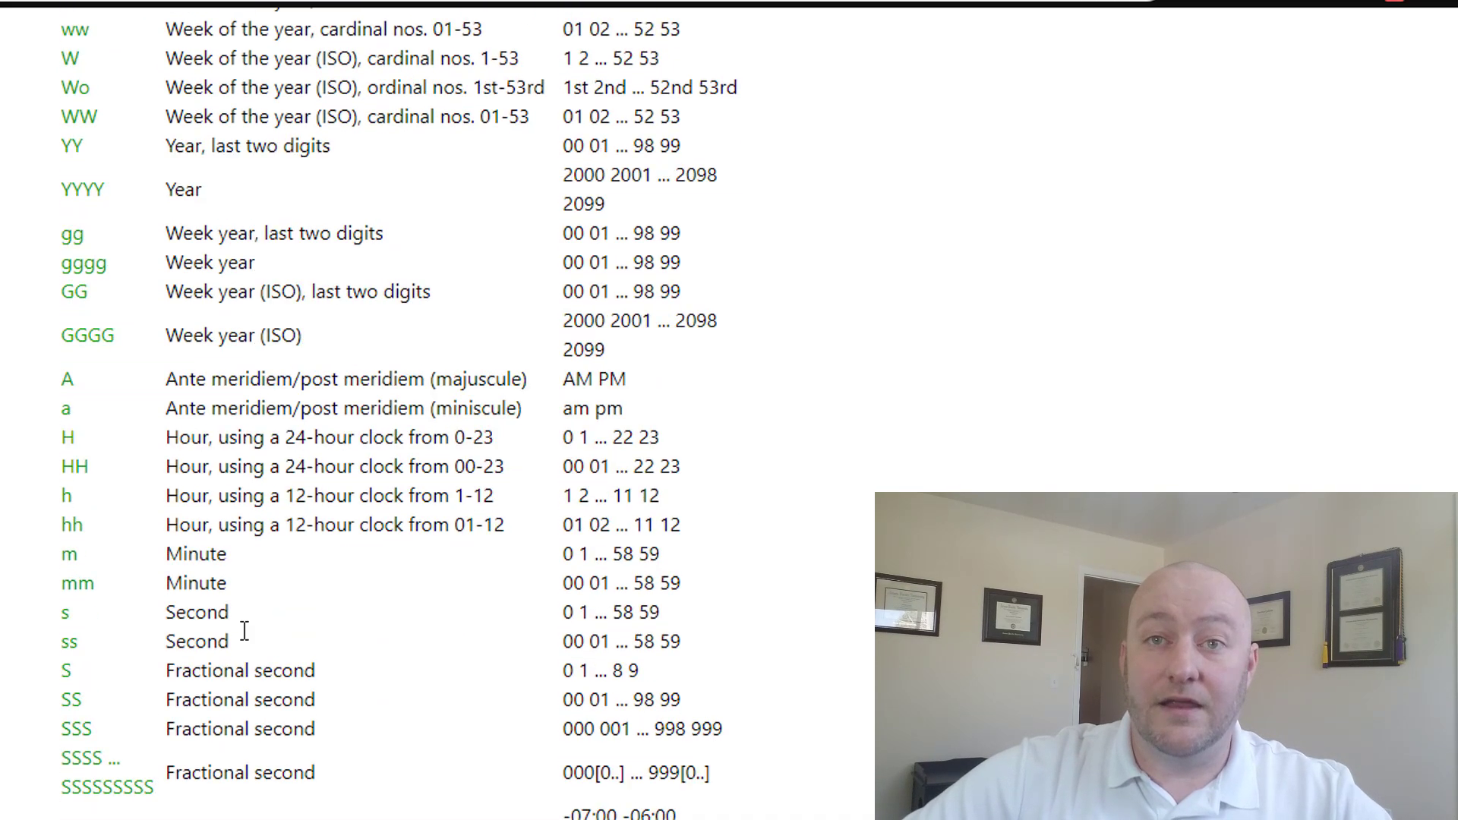
scroll(242, 652, "down", 5)
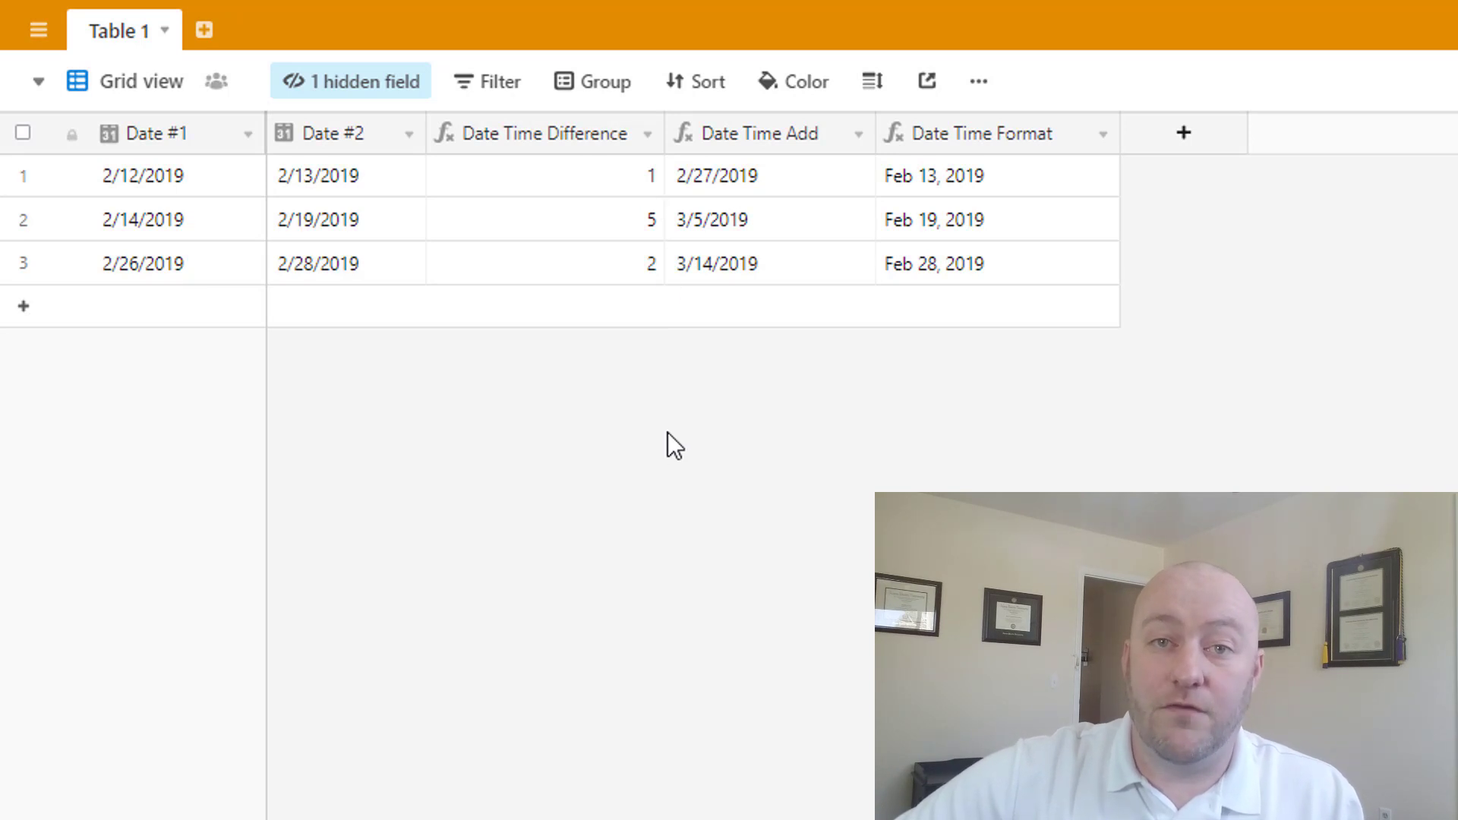
- Show the hidden Max Date field in the grid and widen its column
left_click(367, 89)
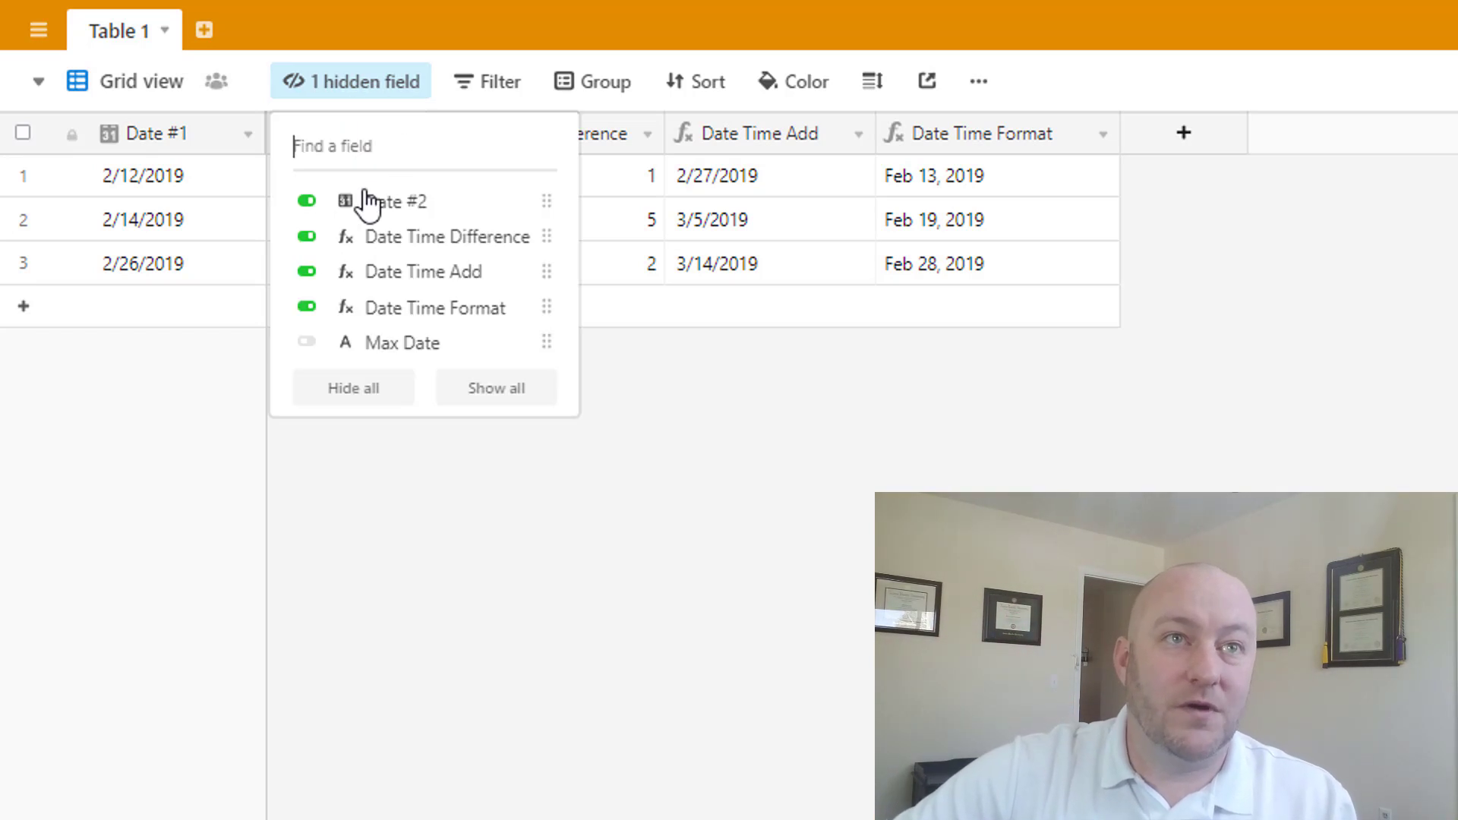
left_click(306, 342)
left_click(1277, 153)
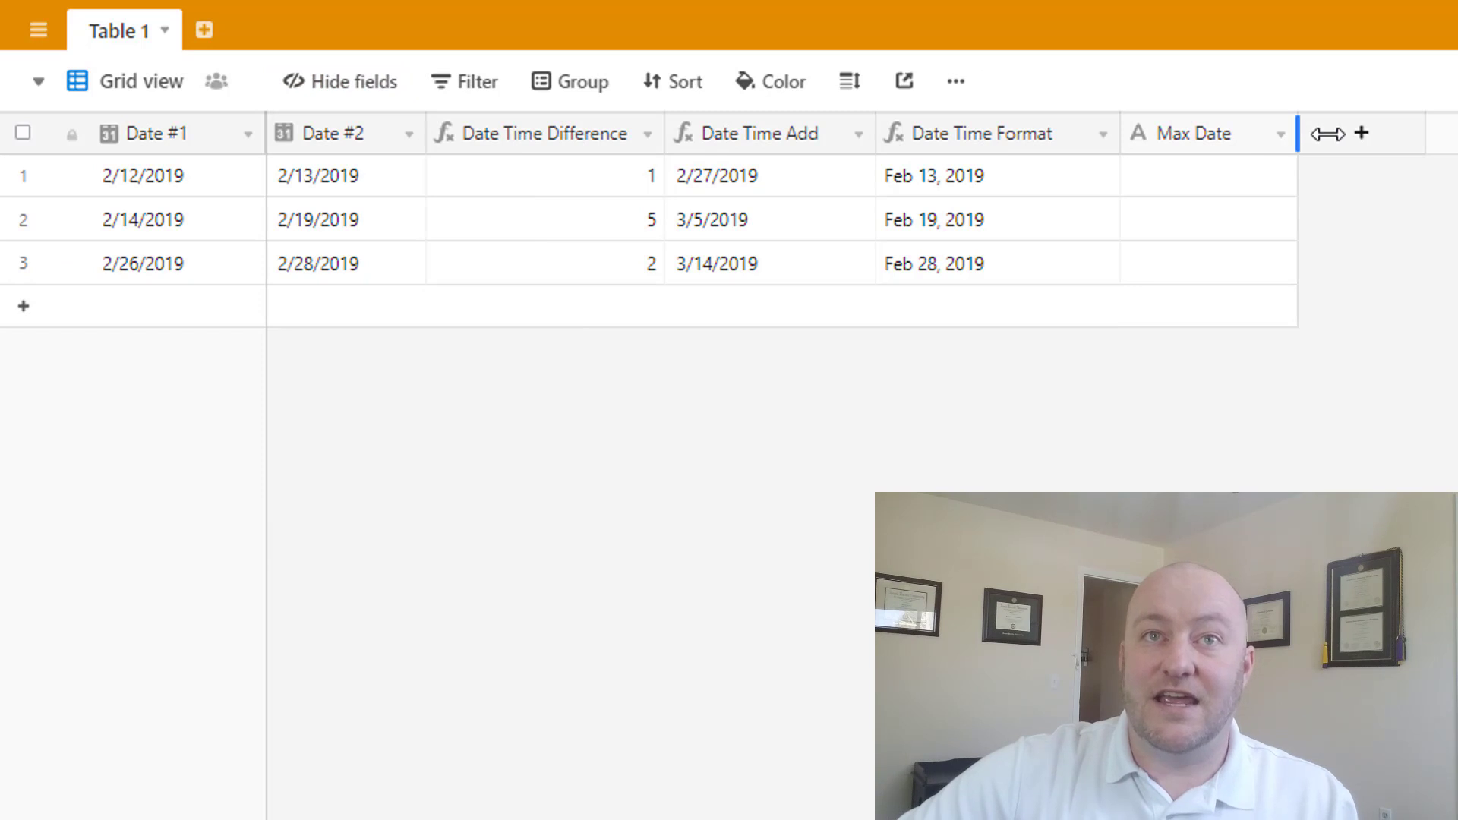
left_click_drag(1299, 133, 1388, 133)
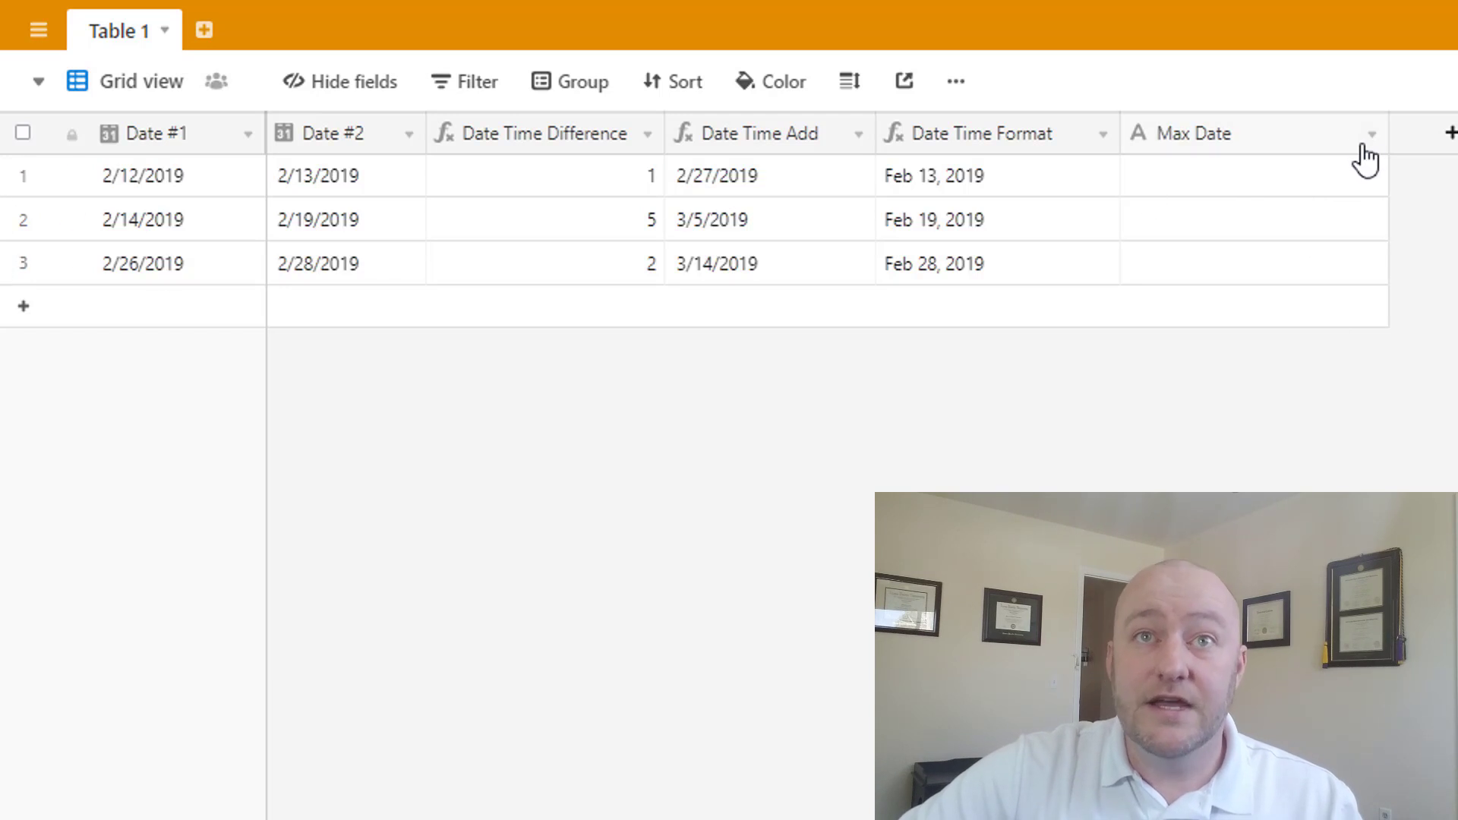
- Convert the Max Date field to a Formula field
left_click(1372, 133)
left_click(1344, 196)
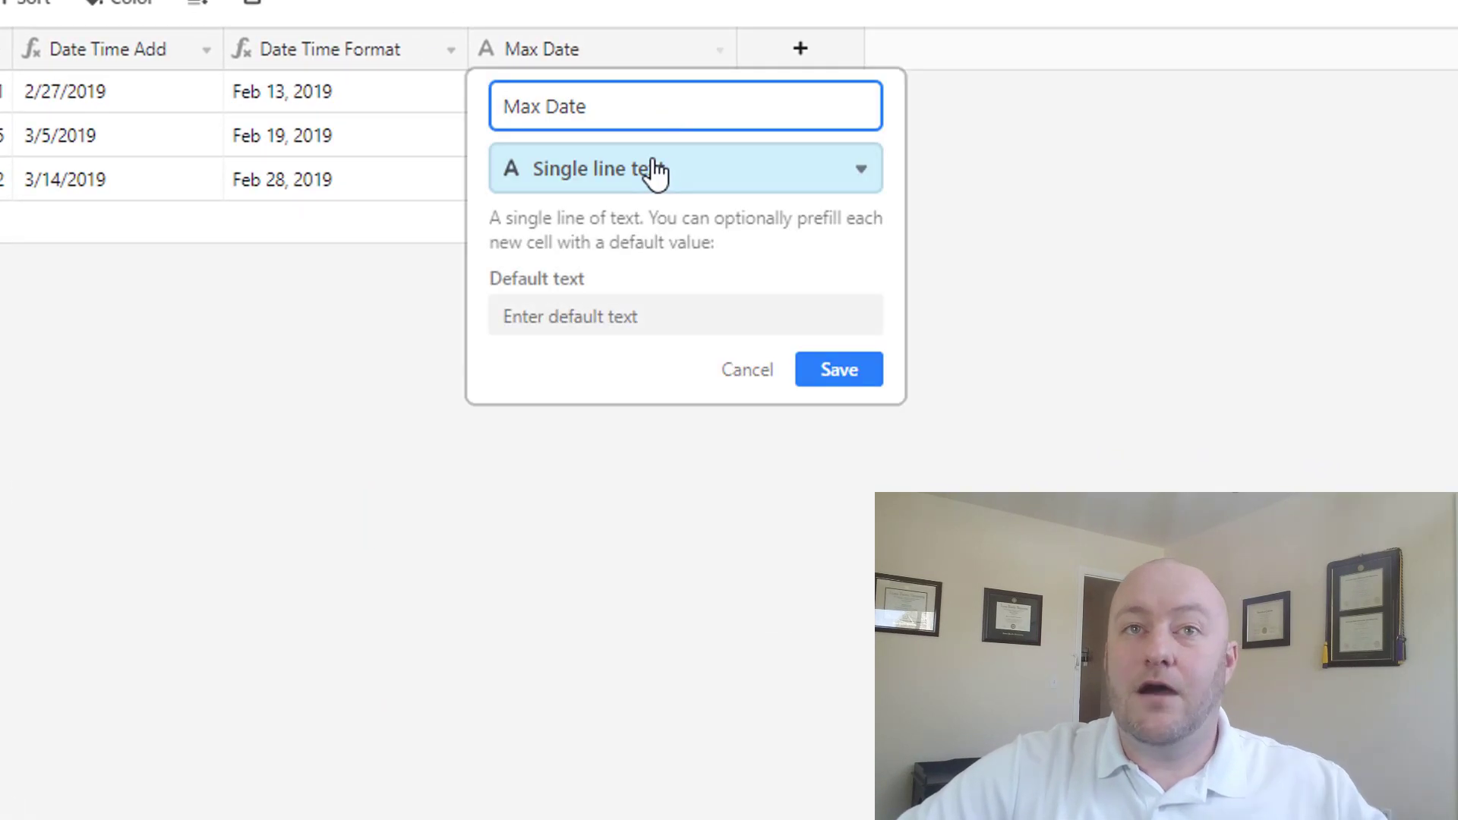
left_click(655, 170)
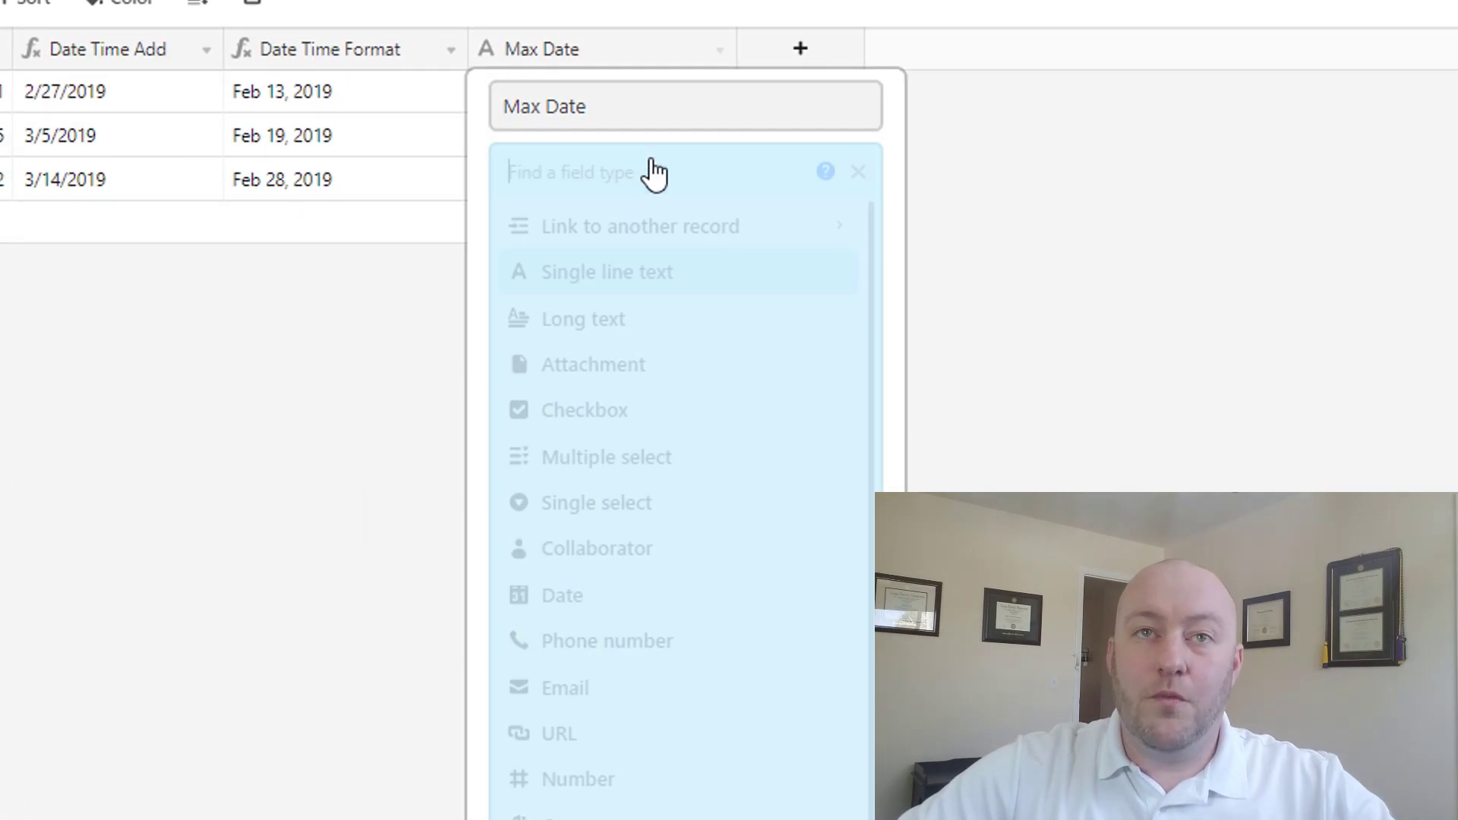
type("f")
left_click(581, 241)
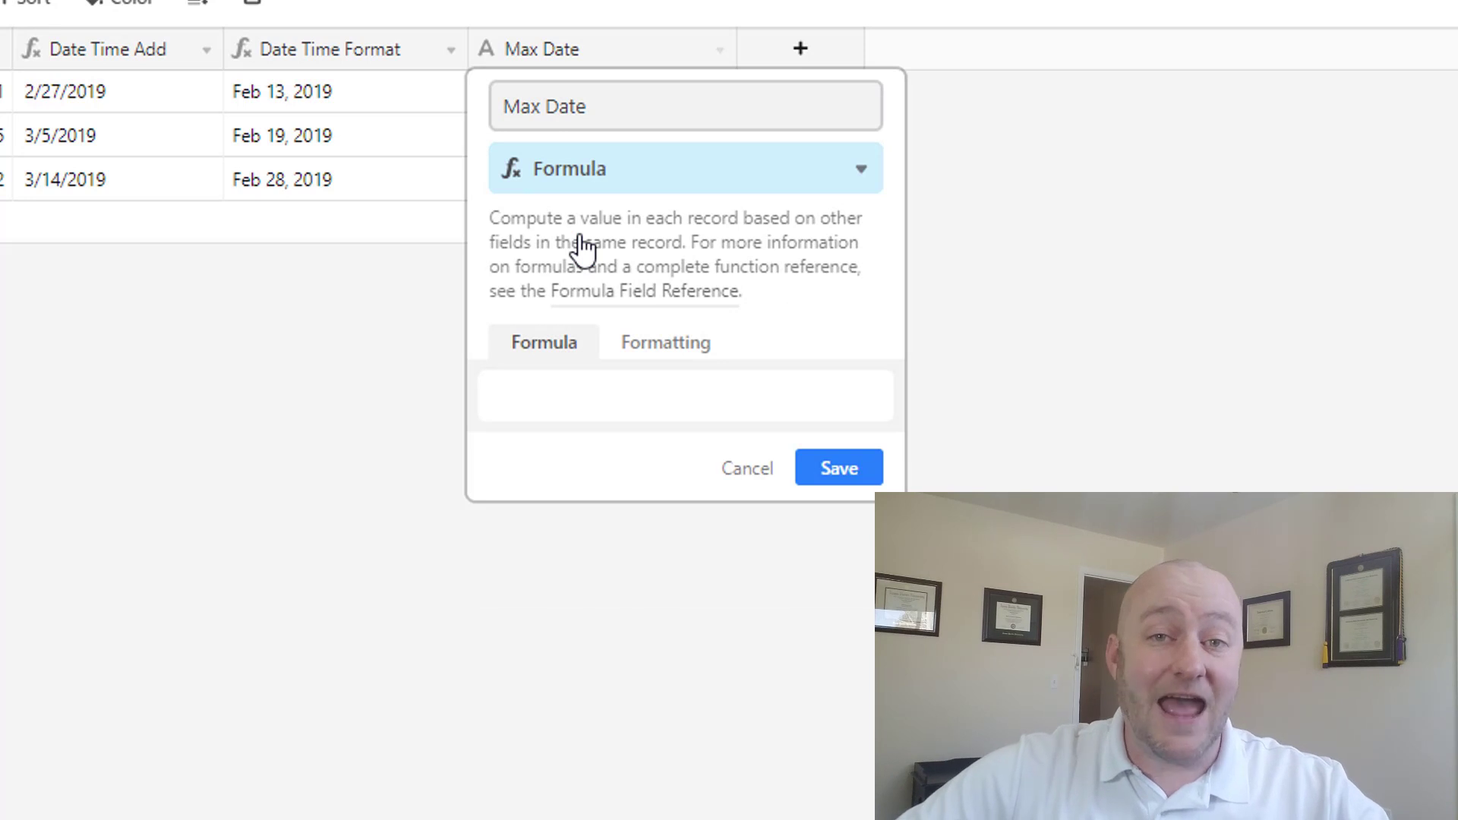
- Enter and save the test formula MAX(1, 10) for Max Date
left_click(555, 406)
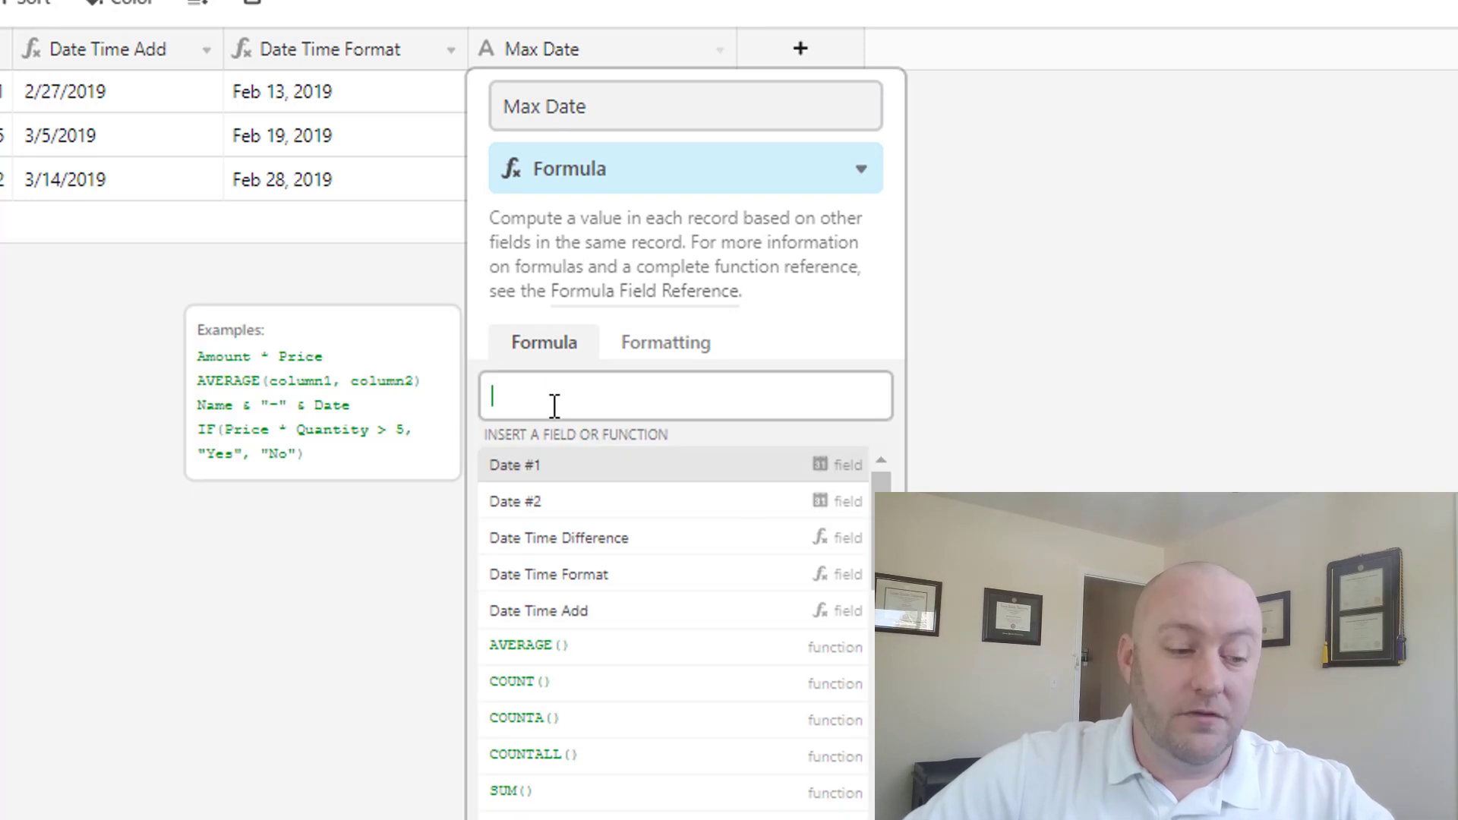
type("max")
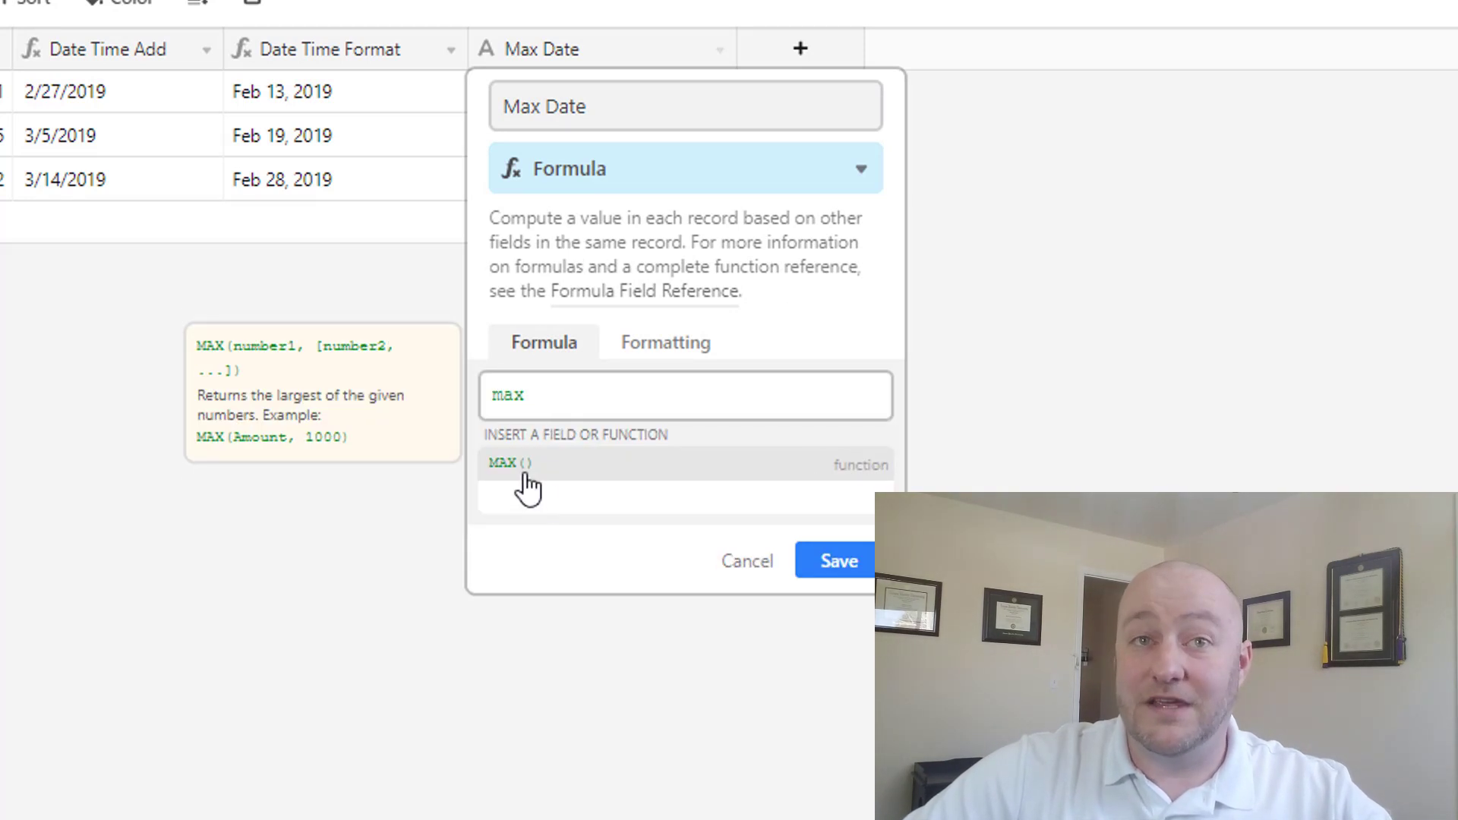
left_click(511, 464)
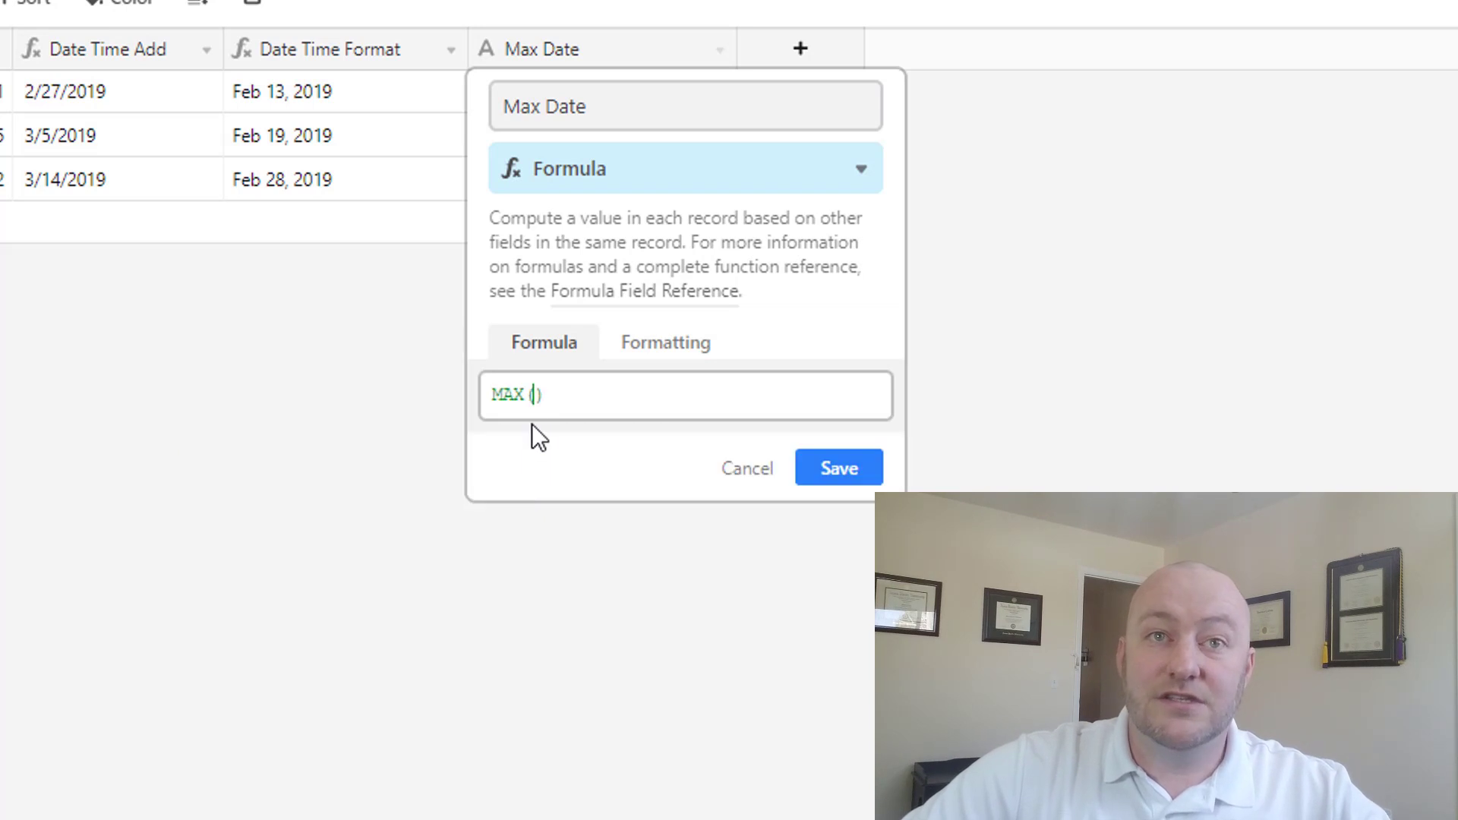
left_click(536, 400)
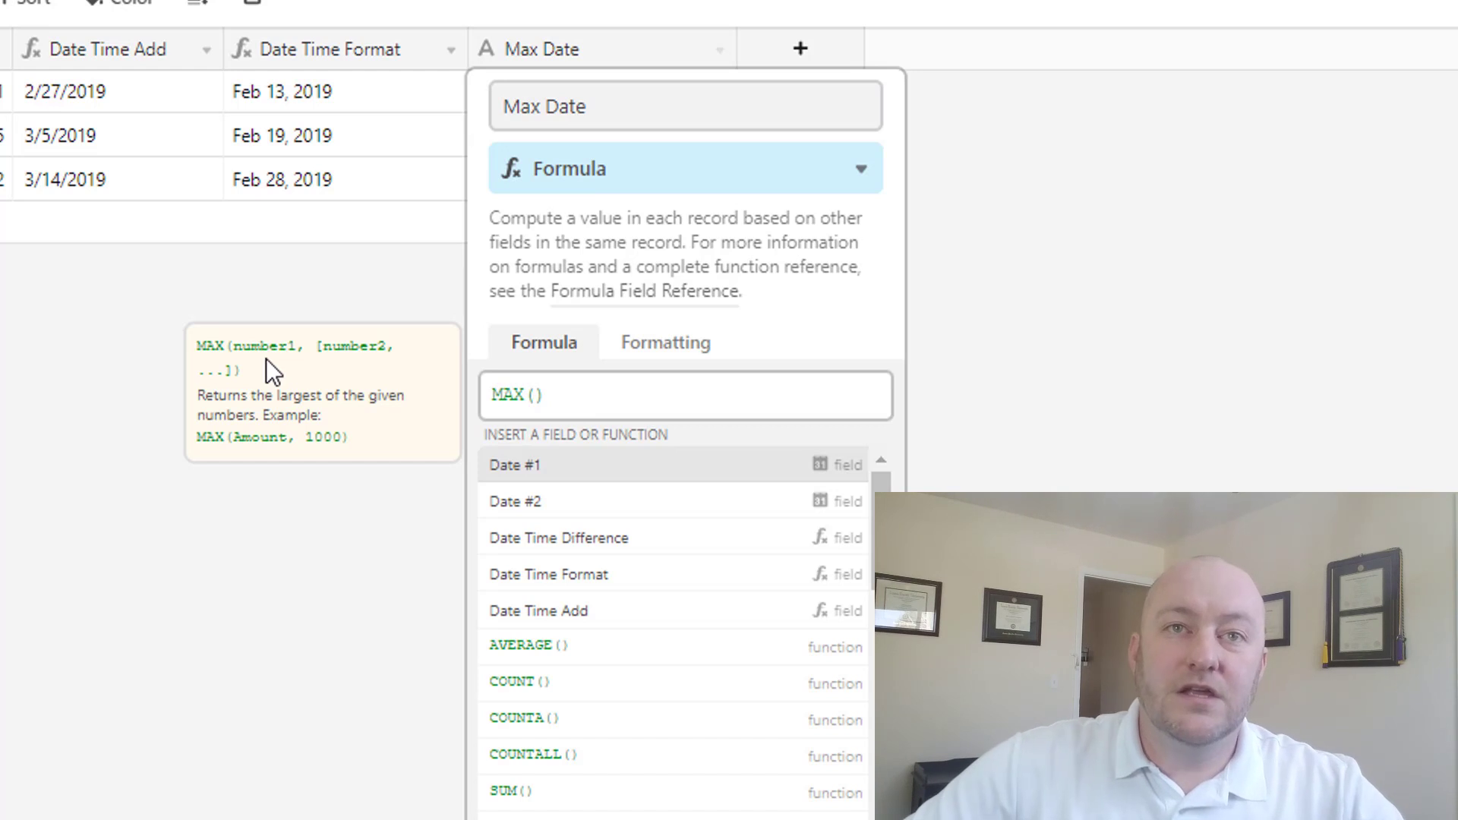
type("1, 1")
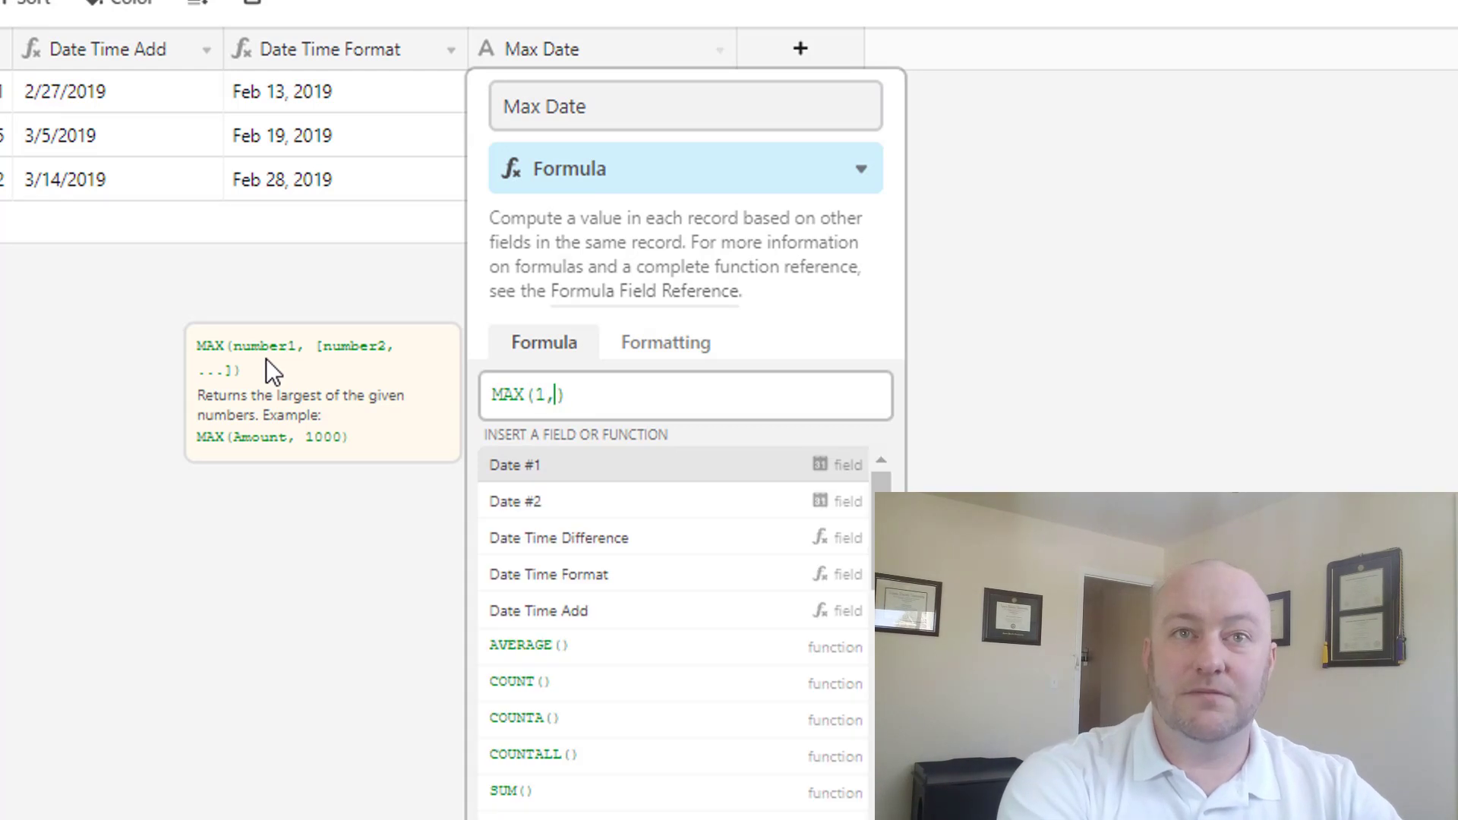
type("0")
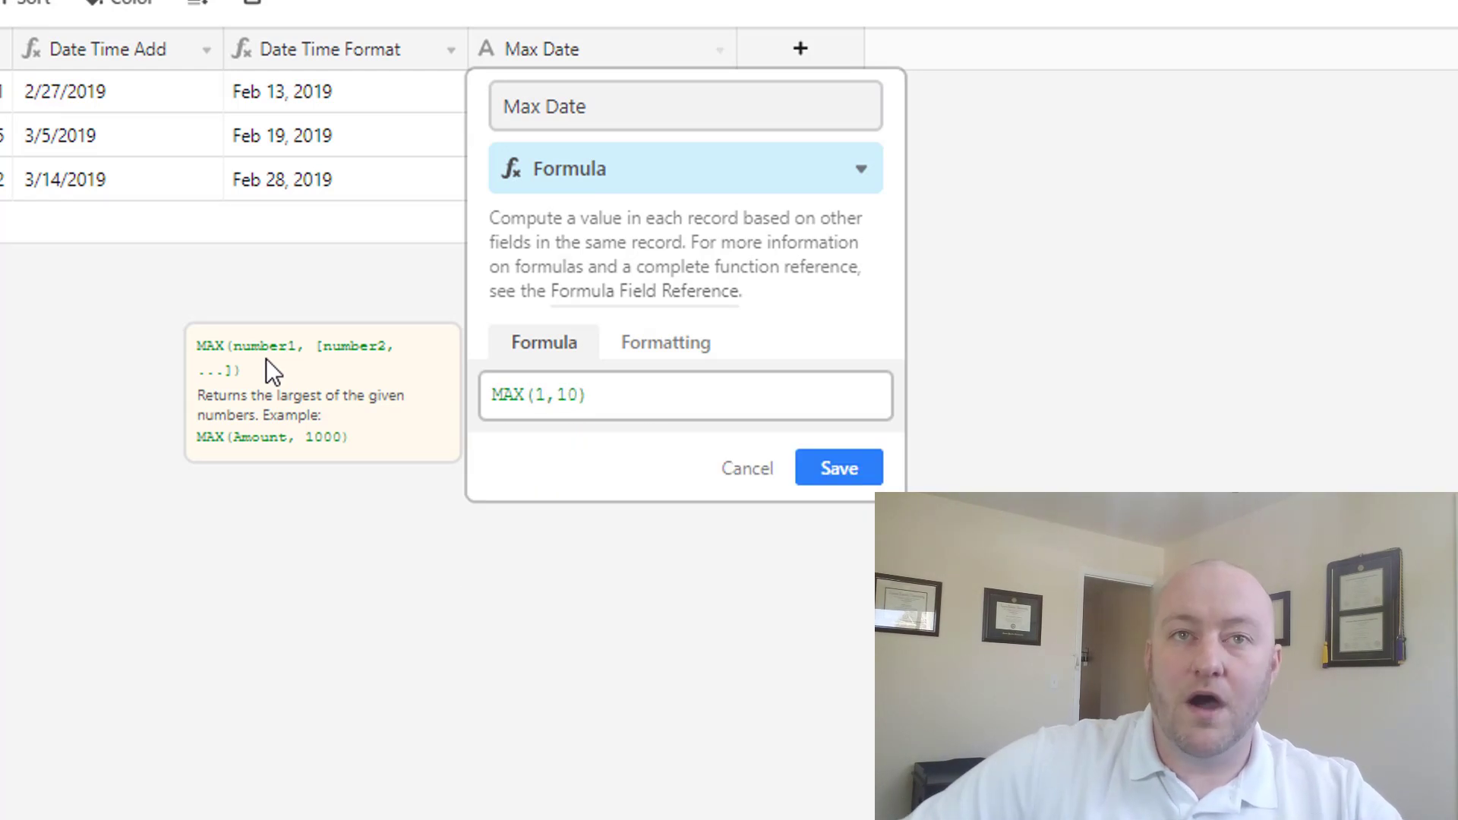
left_click(841, 479)
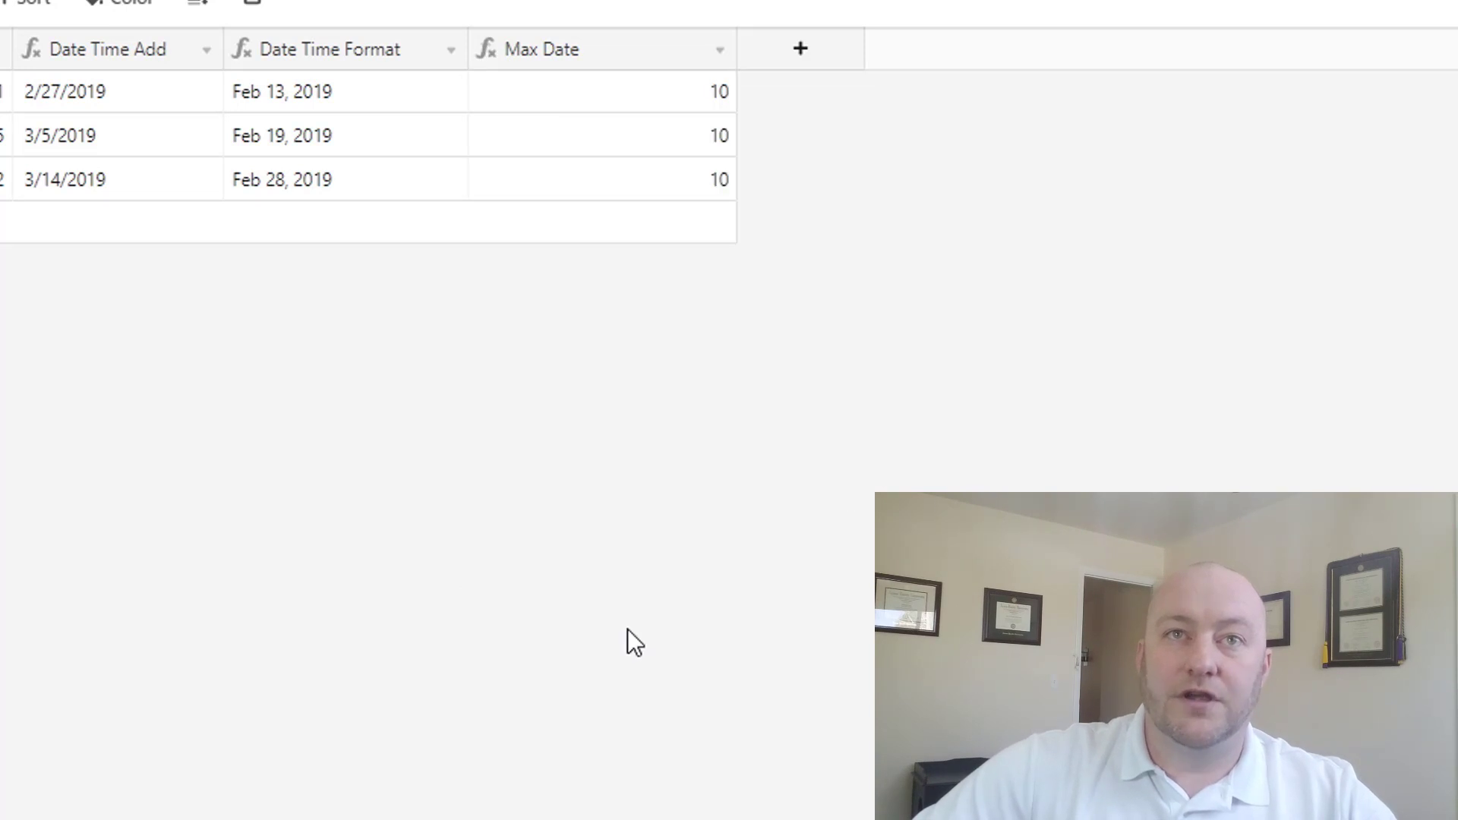
left_click_drag(673, 99, 679, 164)
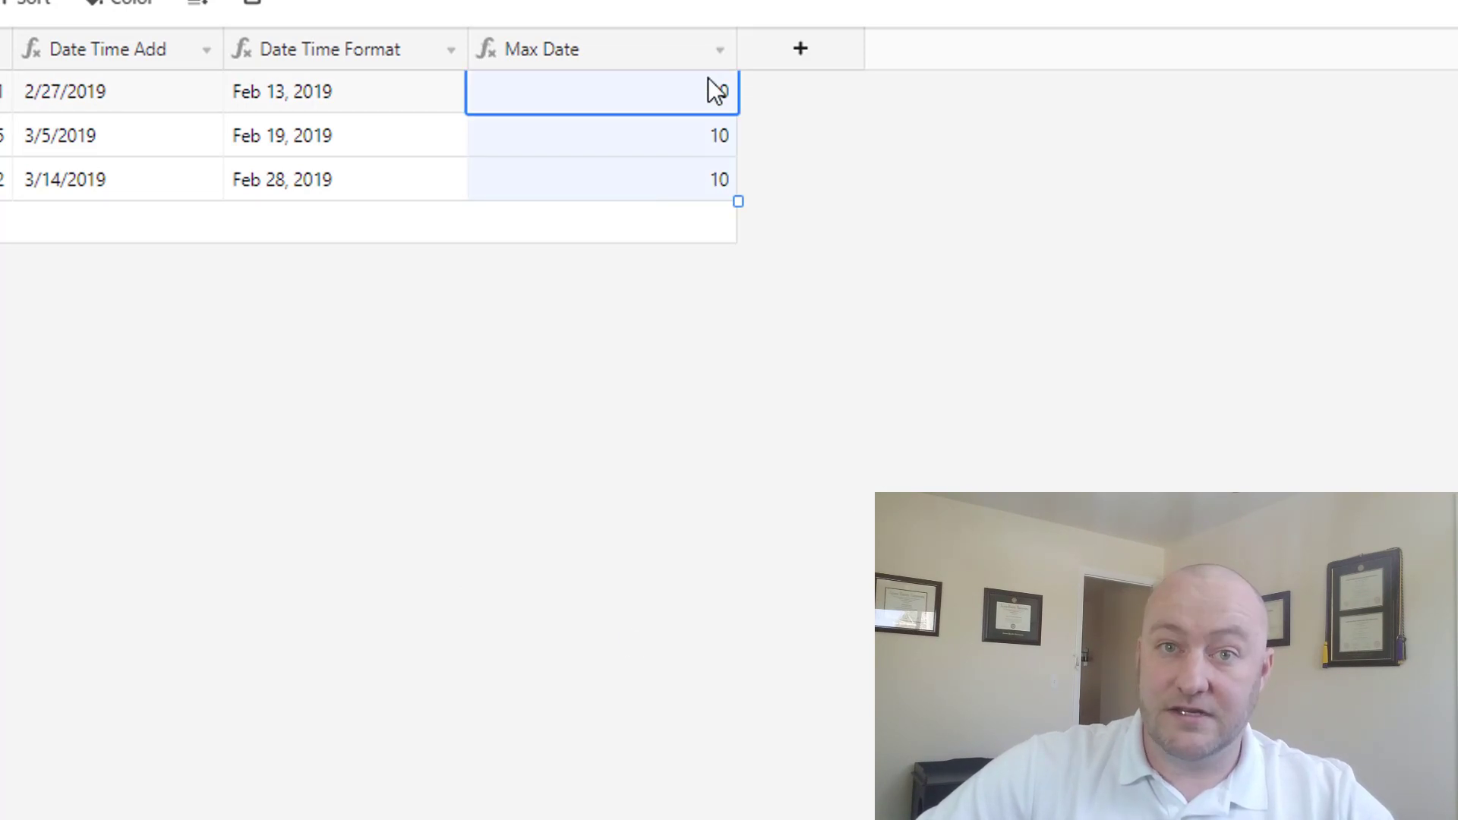
- Replace the test numbers to make the formula MAX({Date #1},{Date #2}) and save it
left_click(720, 50)
left_click(668, 107)
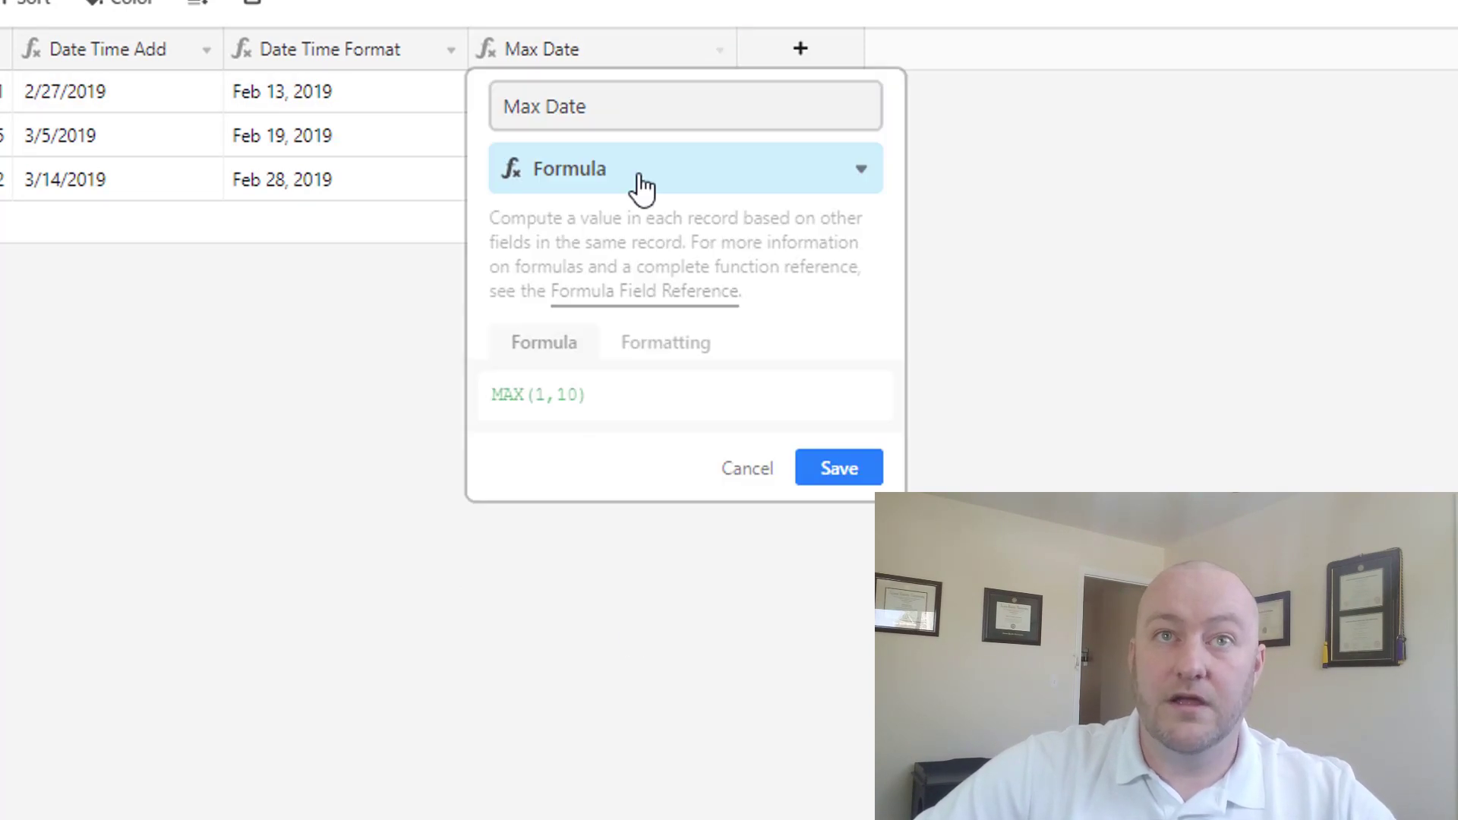
left_click_drag(540, 392, 579, 394)
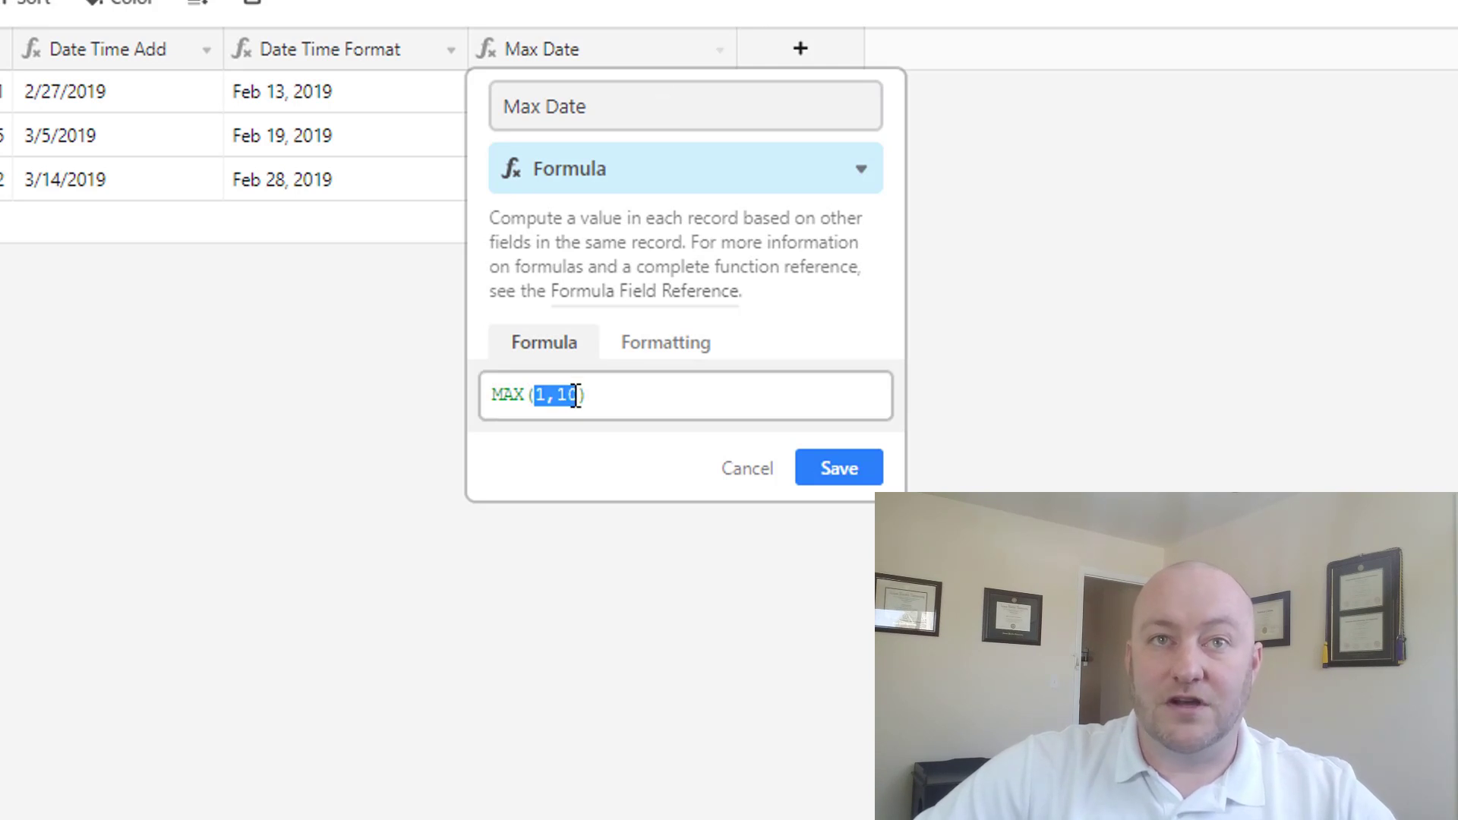
type("{date")
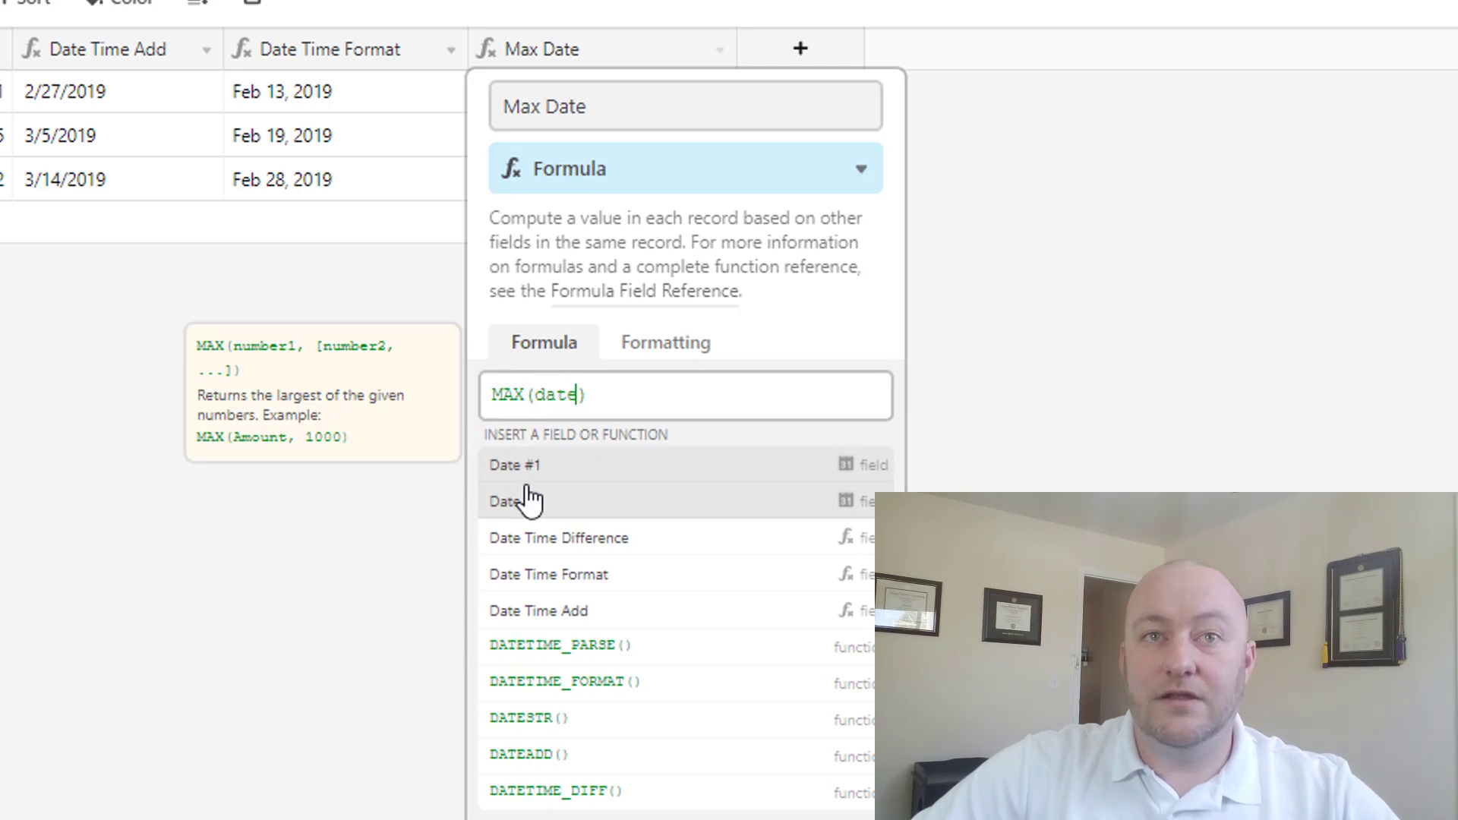
left_click(521, 469)
type(",date")
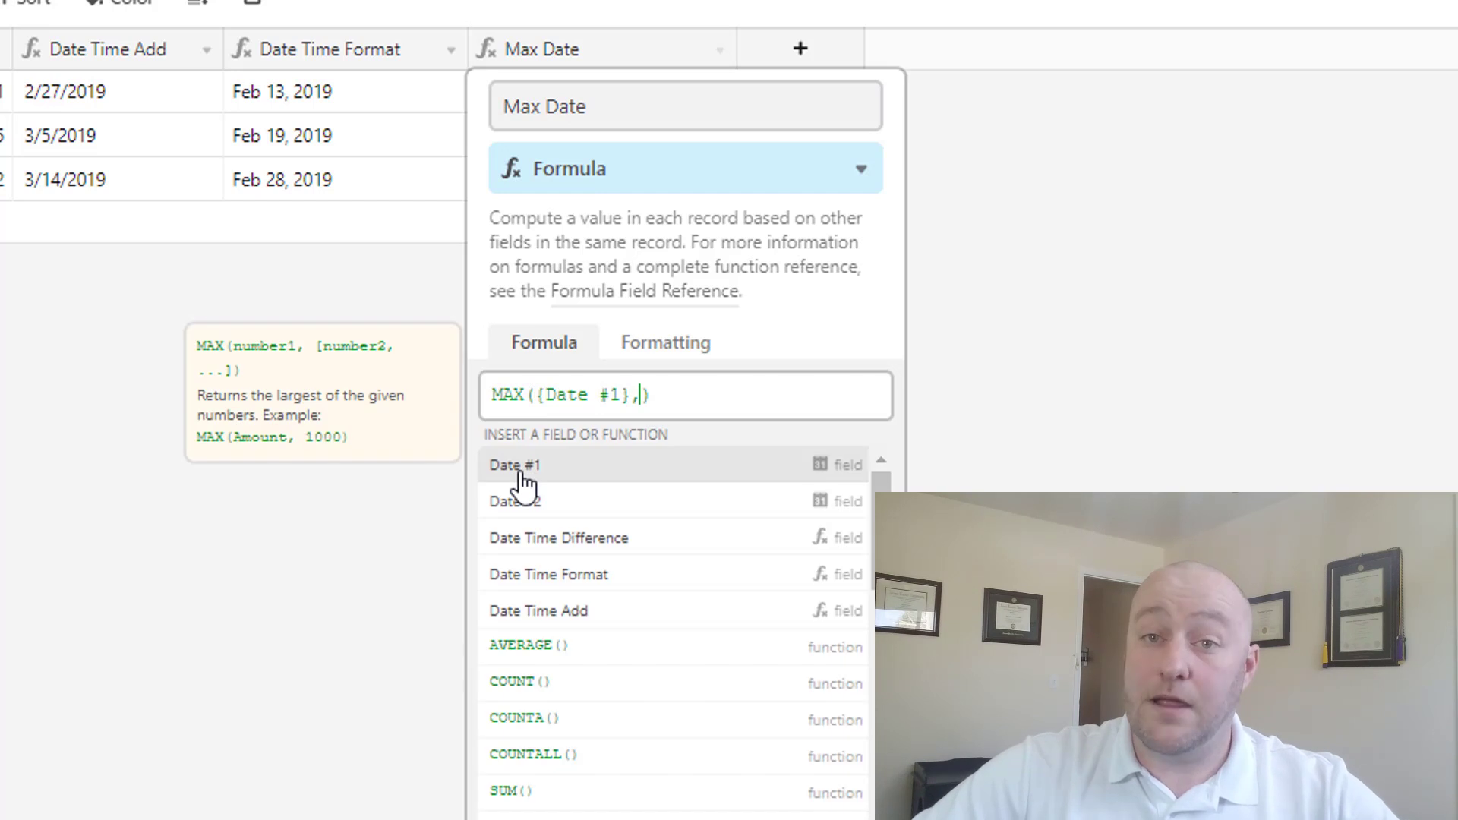
left_click(533, 496)
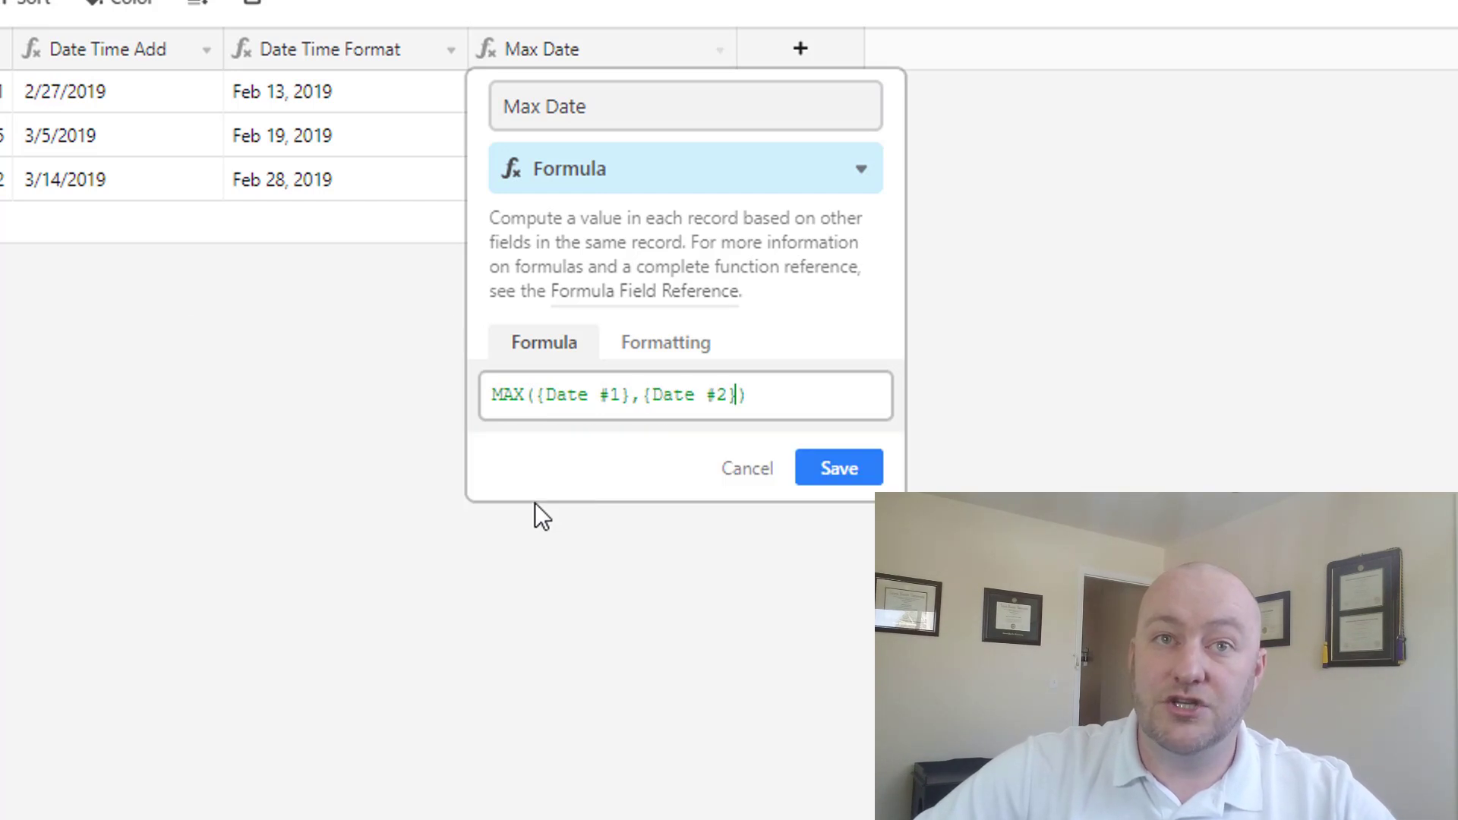
left_click(839, 475)
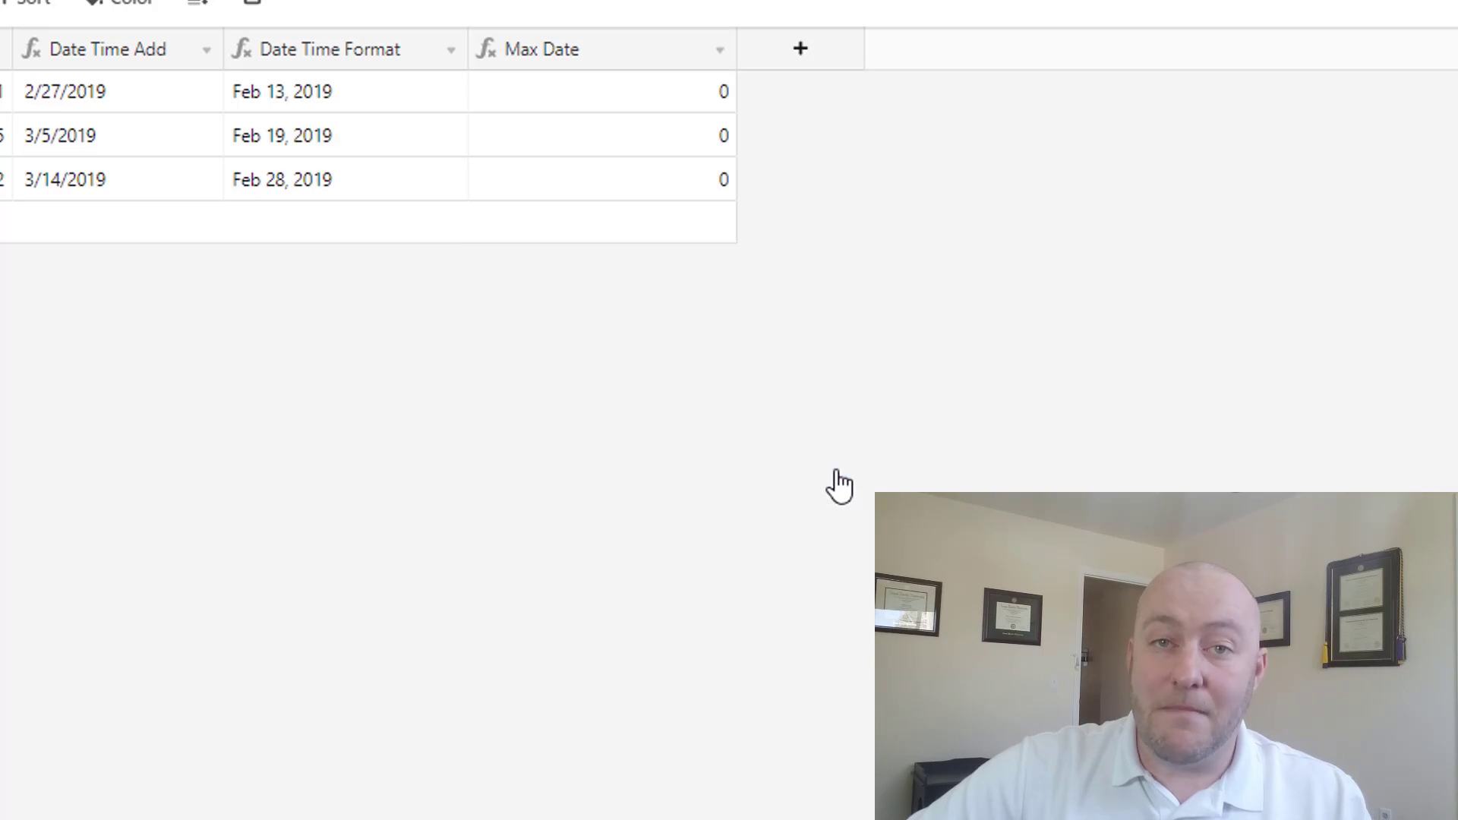
left_click_drag(689, 91, 687, 219)
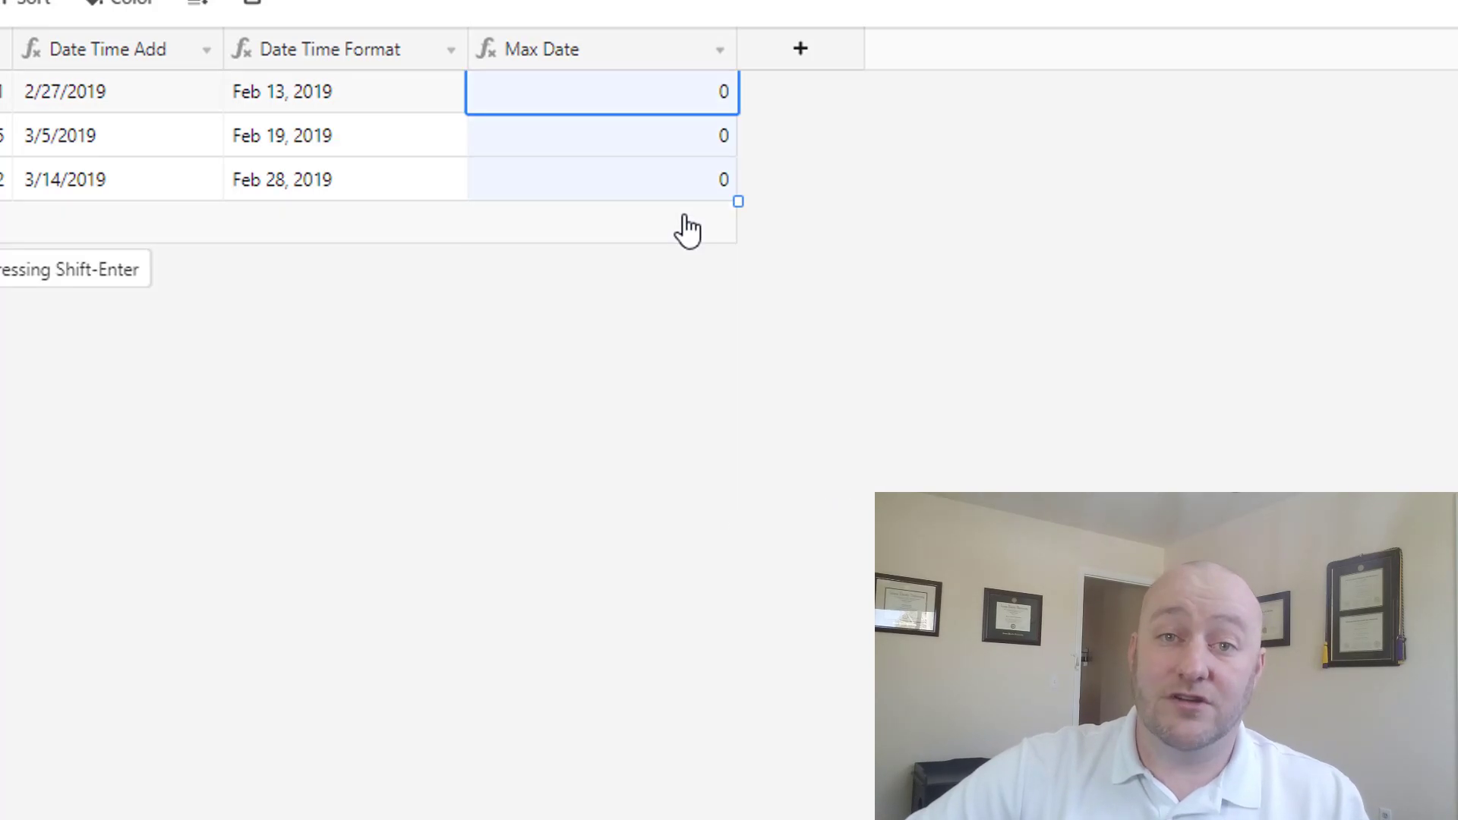
- Reopen Max Date's formula and select the whole MAX expression for replacement
left_click(645, 330)
left_click(721, 50)
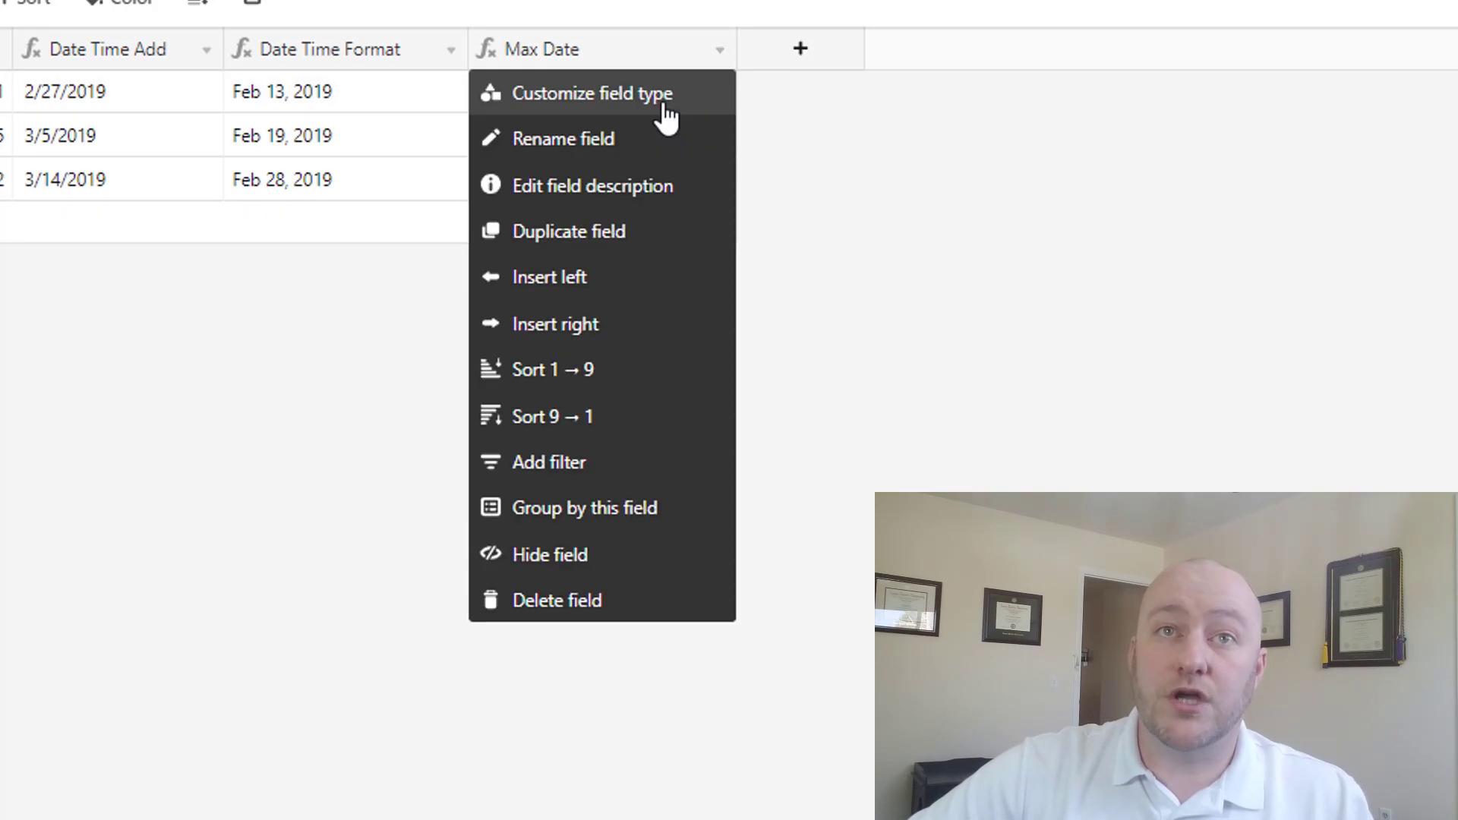
left_click(661, 117)
left_click(683, 399)
double_click(684, 395)
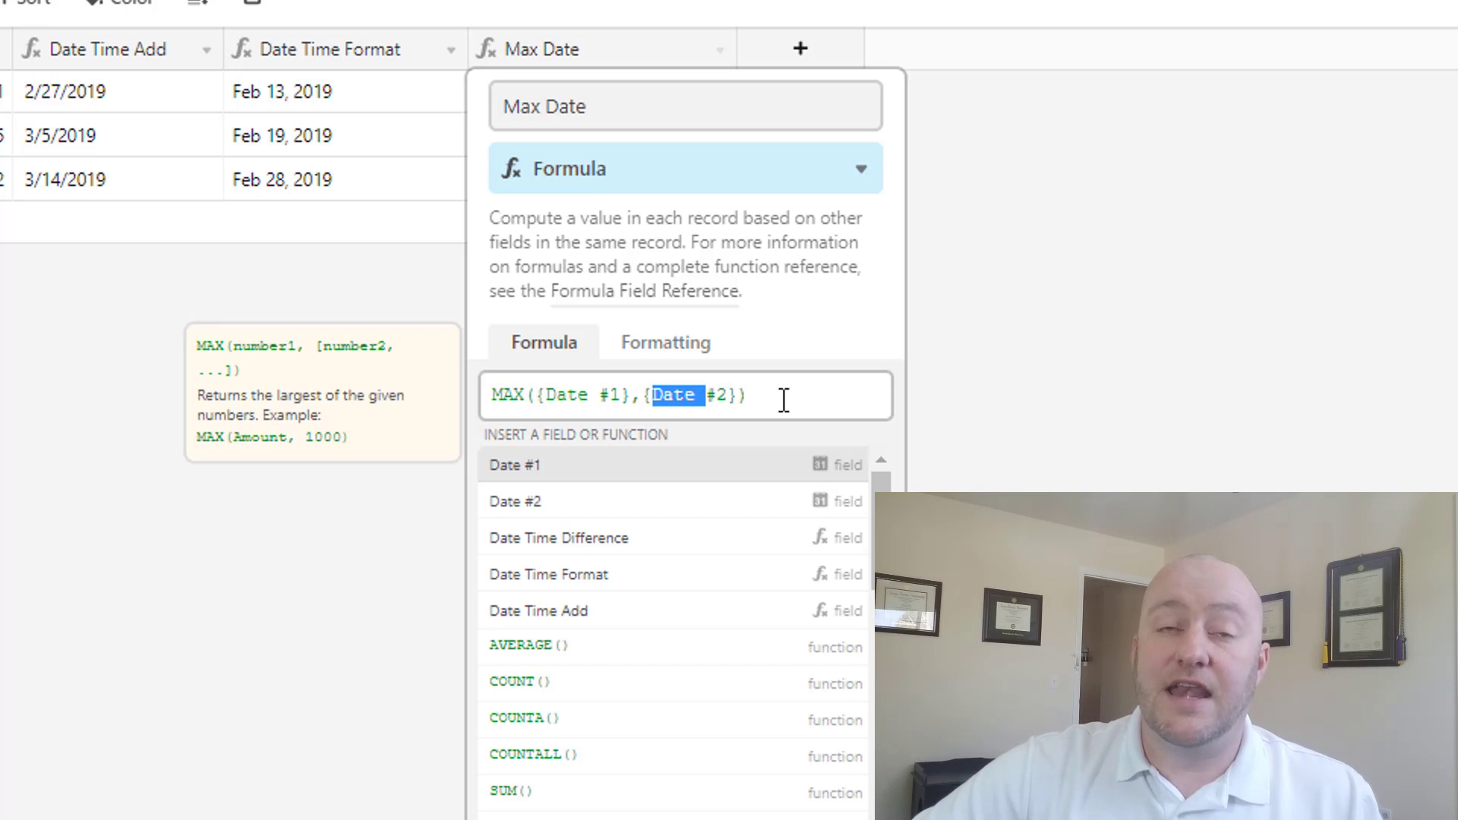
left_click_drag(748, 397, 460, 407)
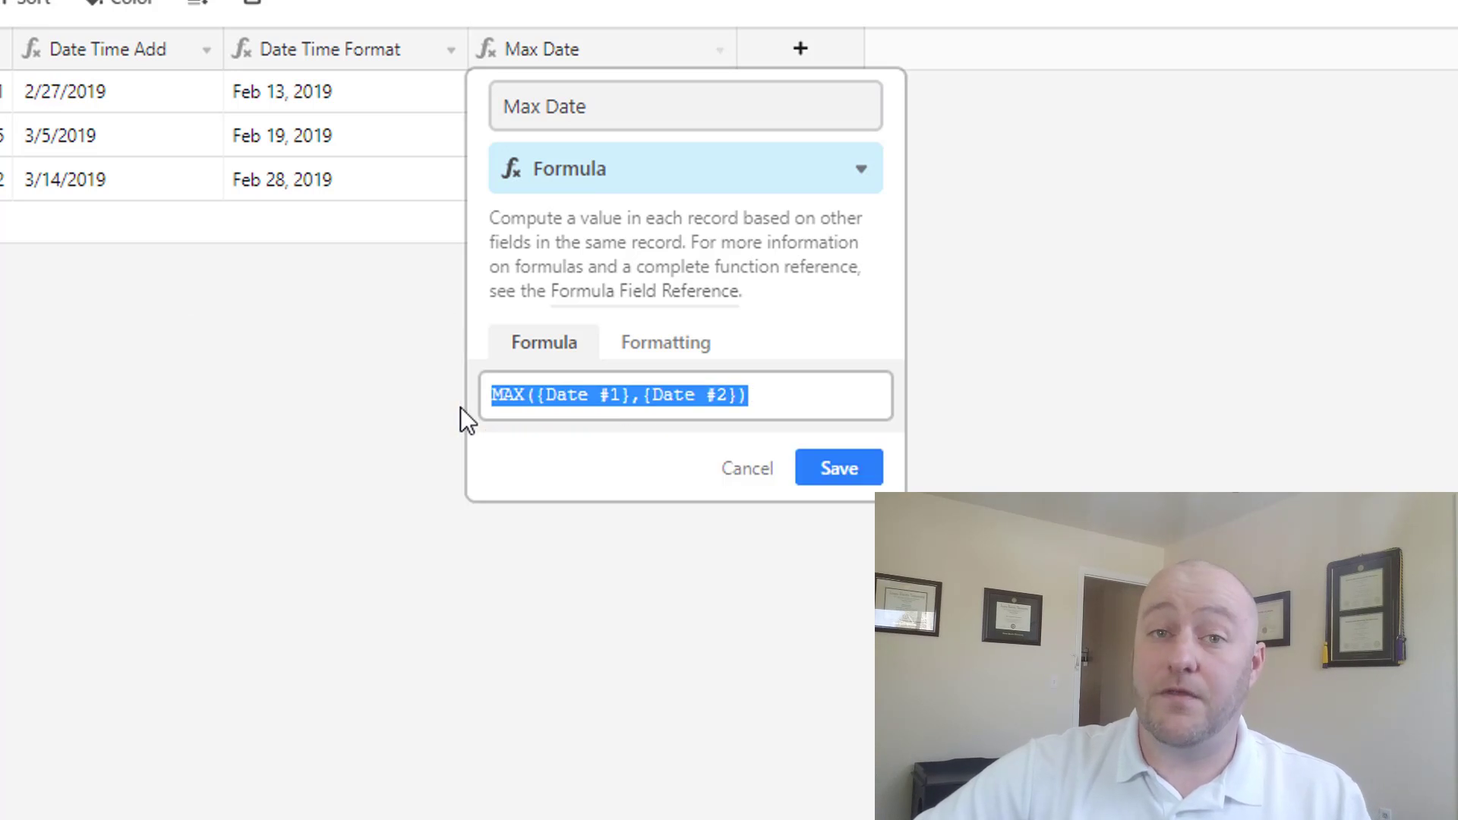
- Type the formula if({Date #1}<{Date #2},'X','Y')
type("if(")
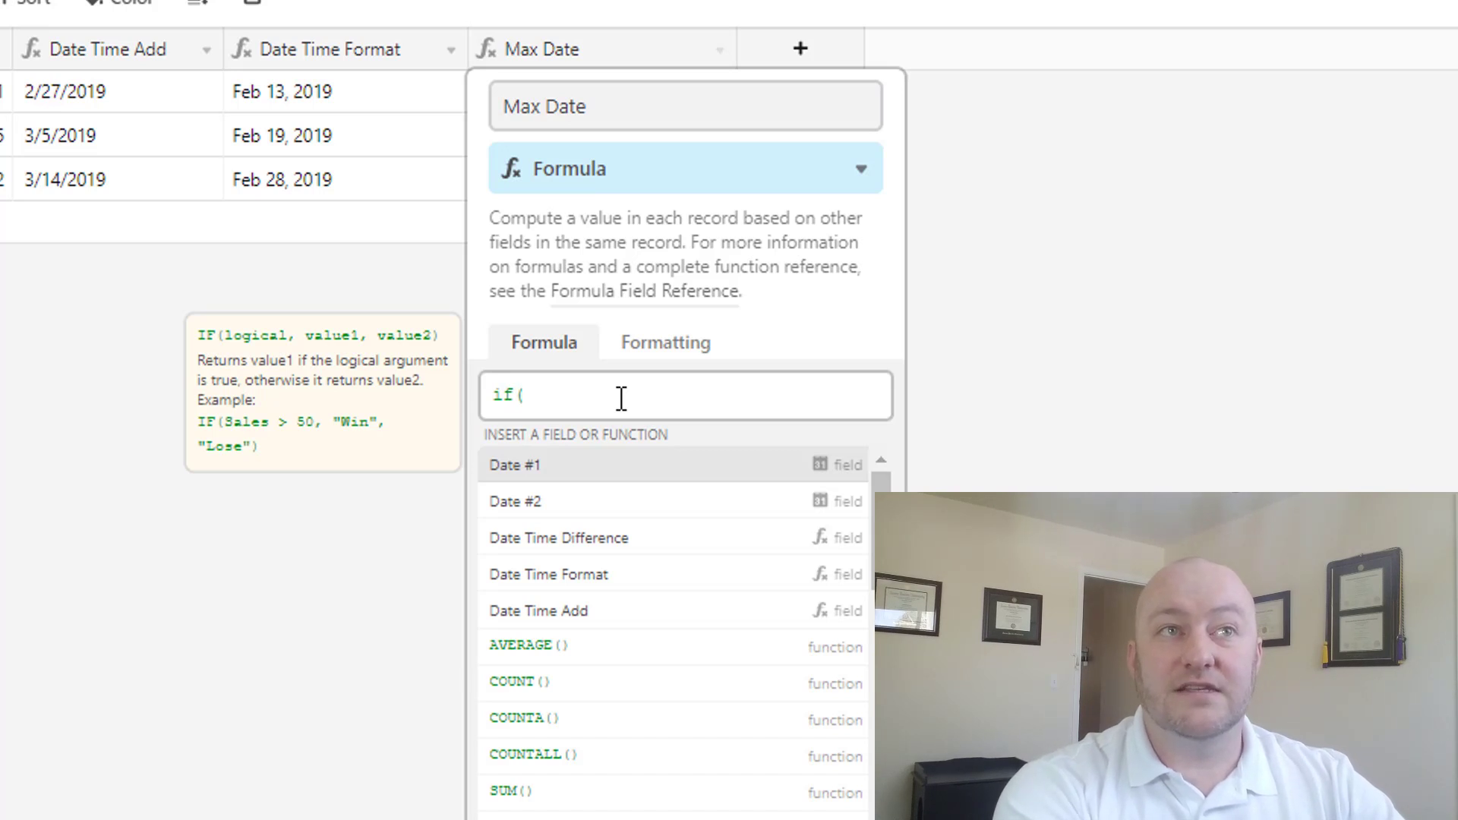
type("{dat")
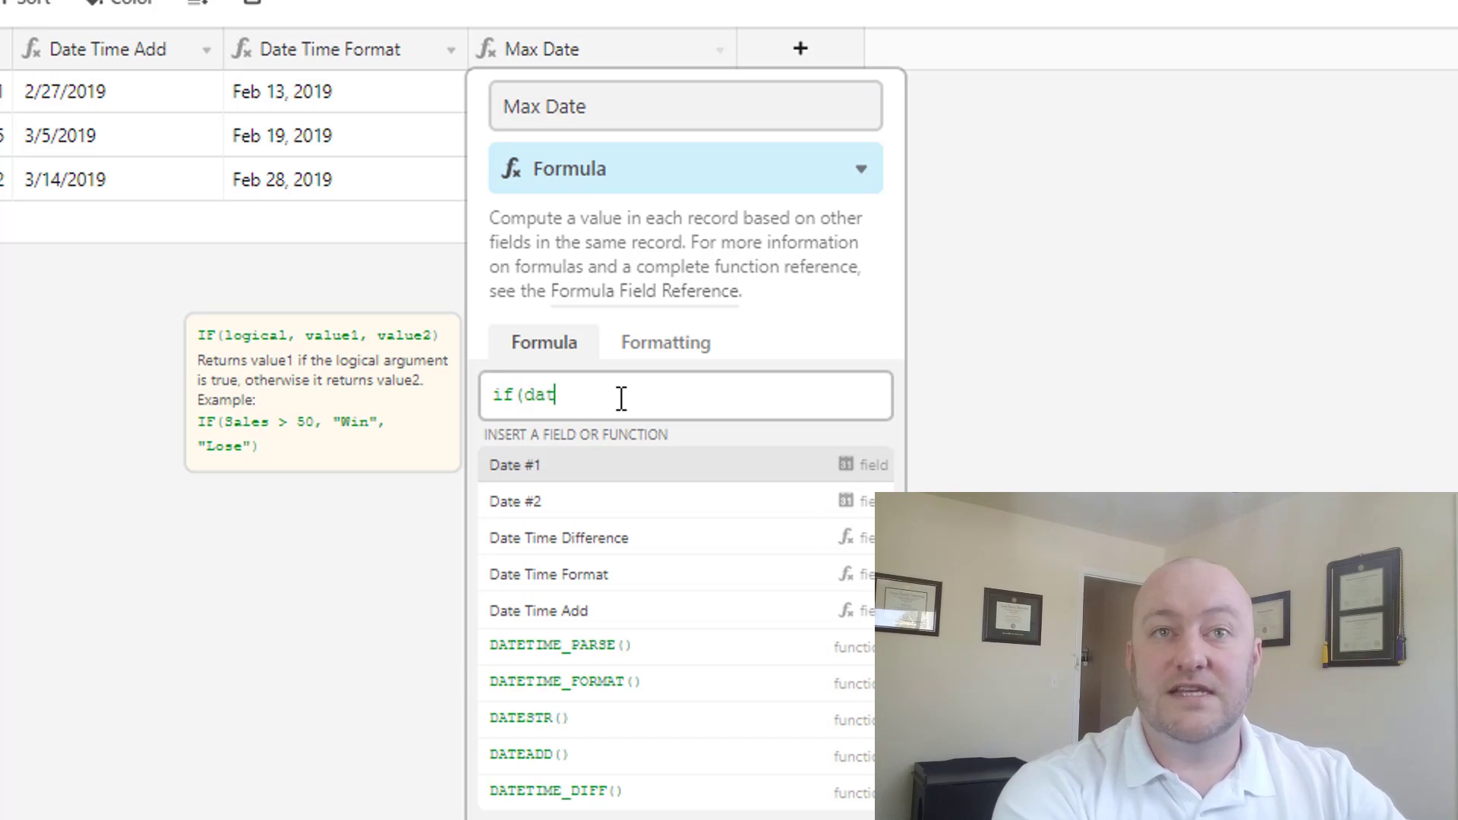
key("Tab")
type("<dat")
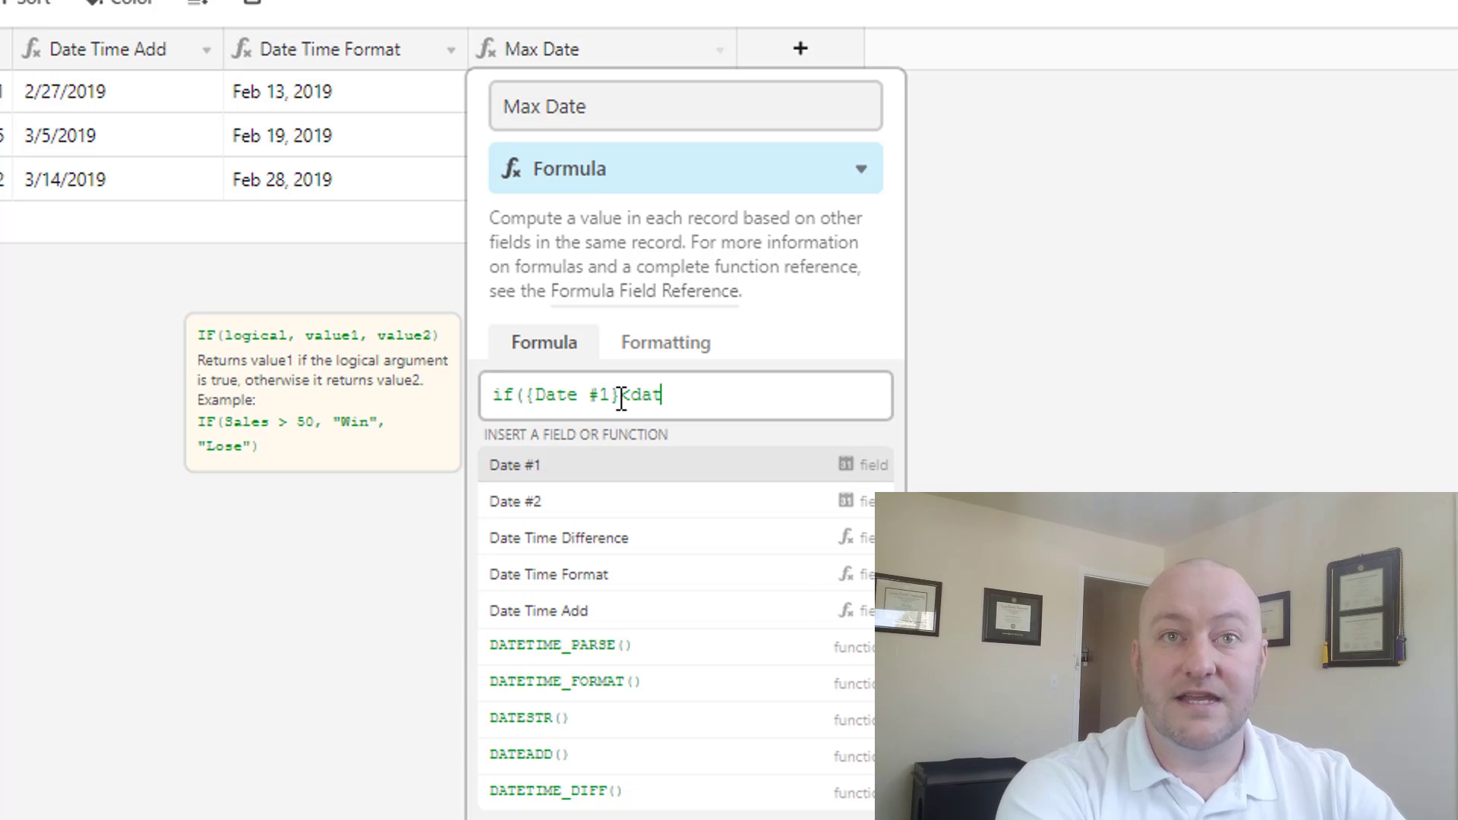
key("Down")
key("Tab")
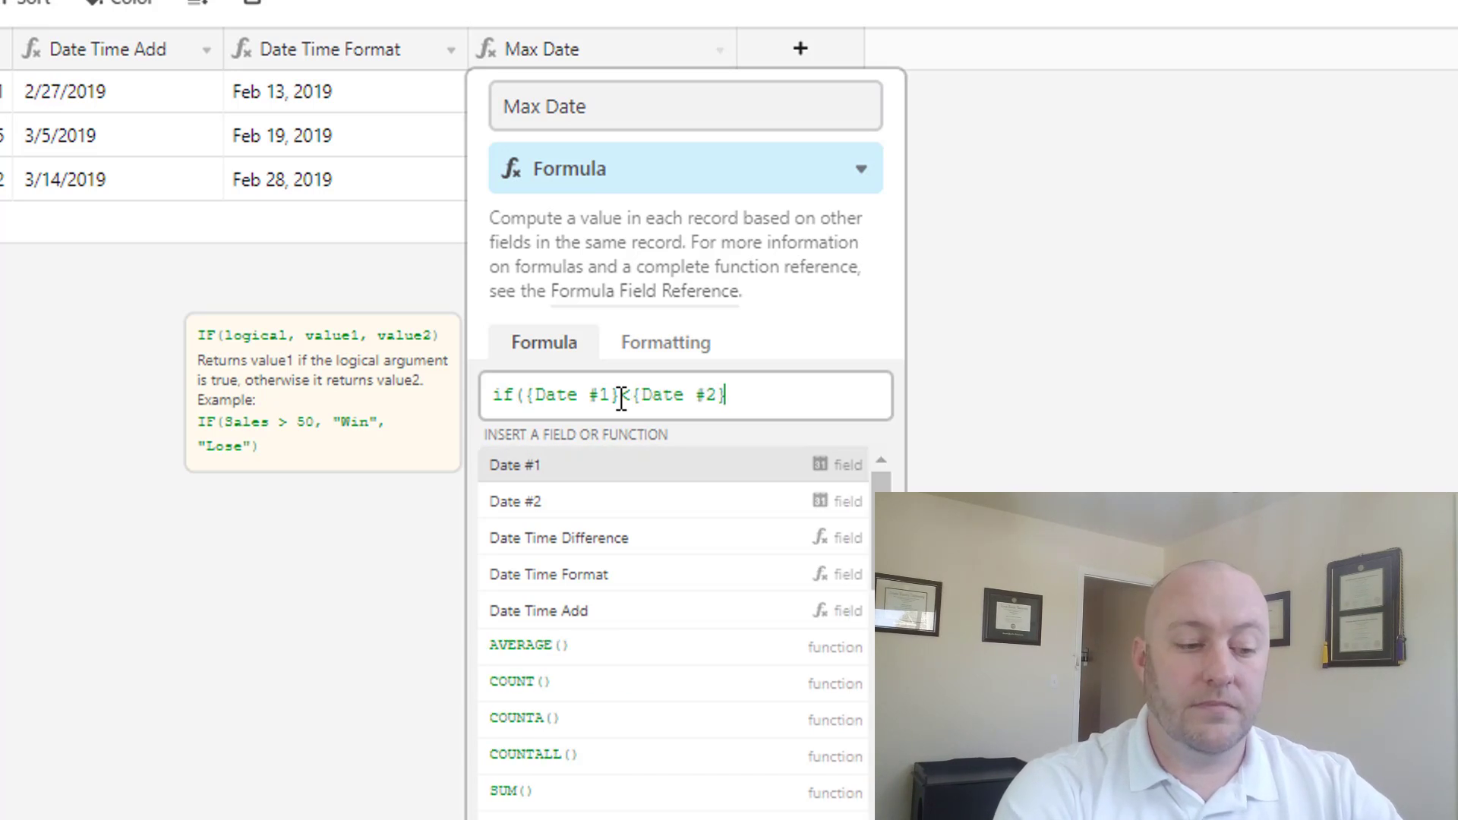
type(",'")
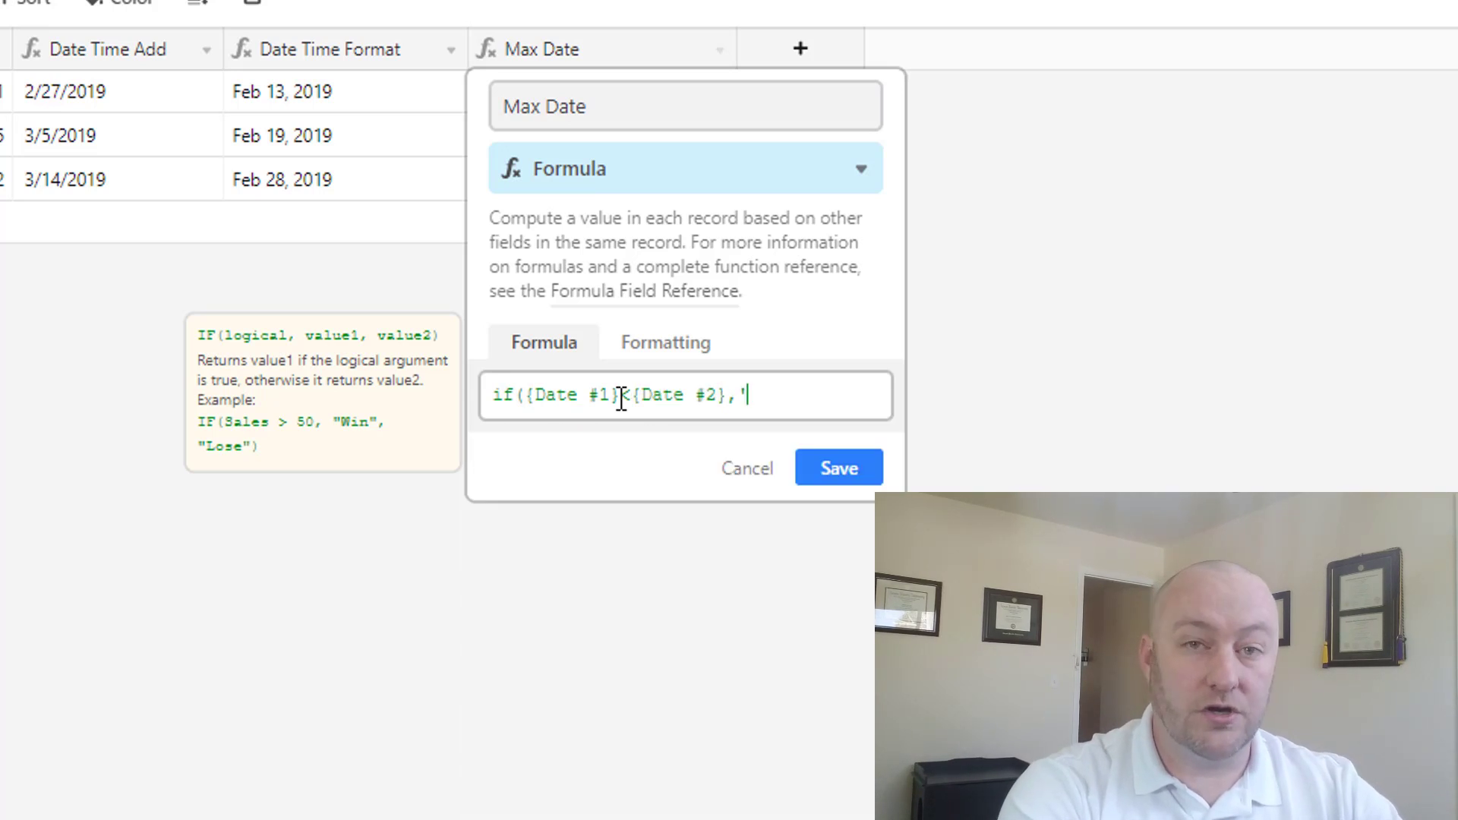
type("X'")
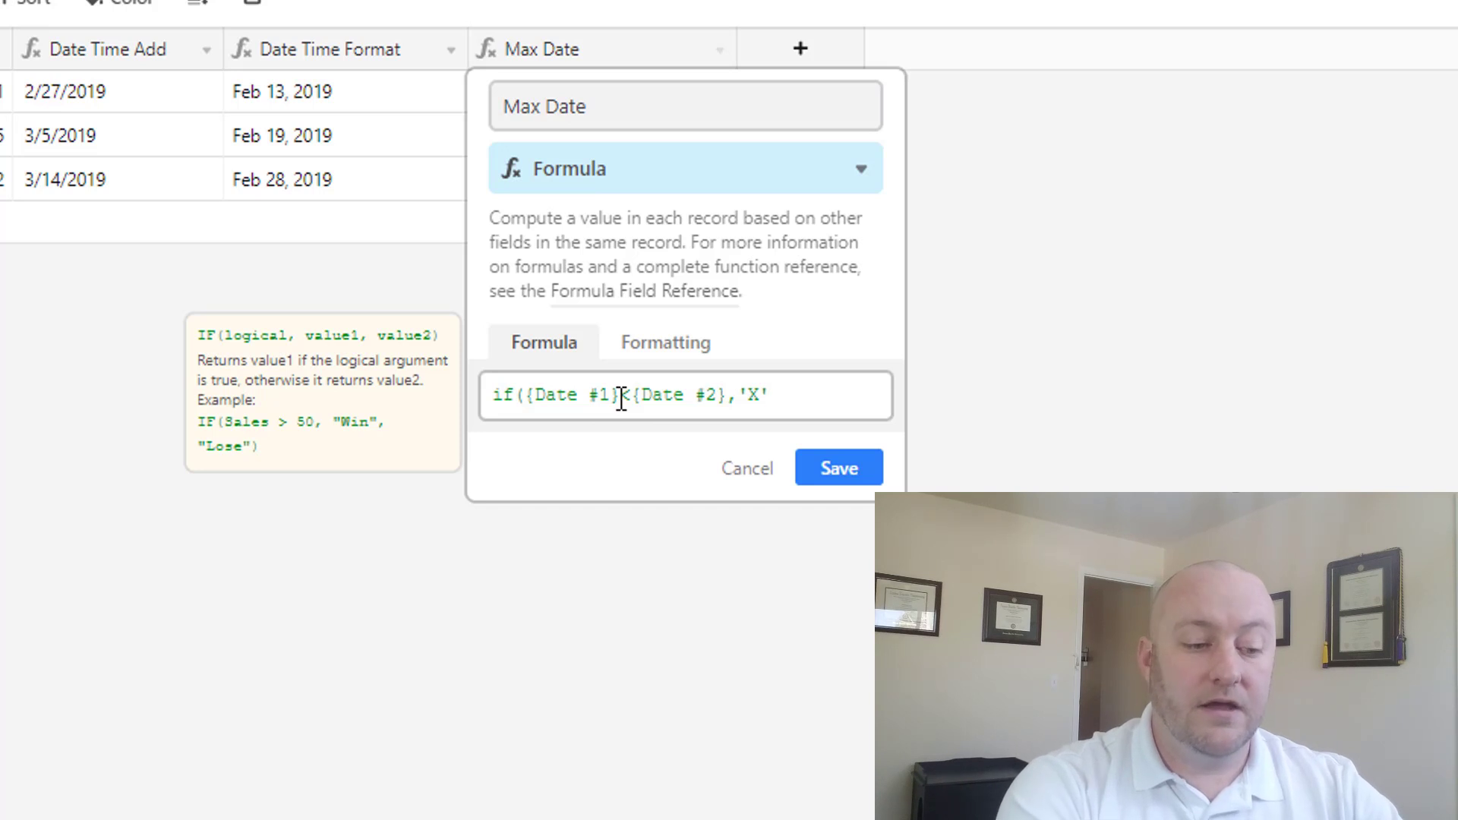
type(",'")
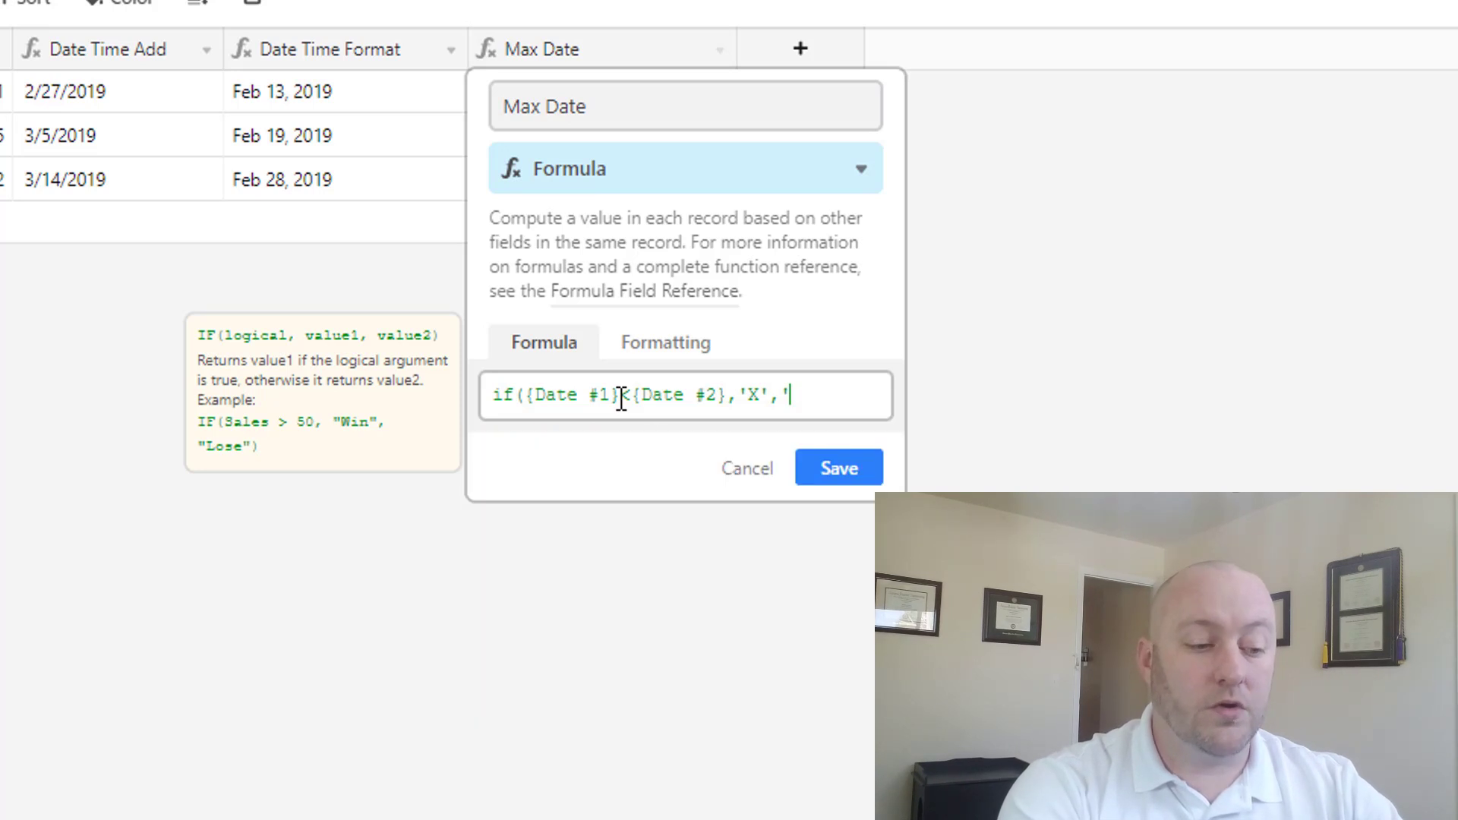
type("Y')")
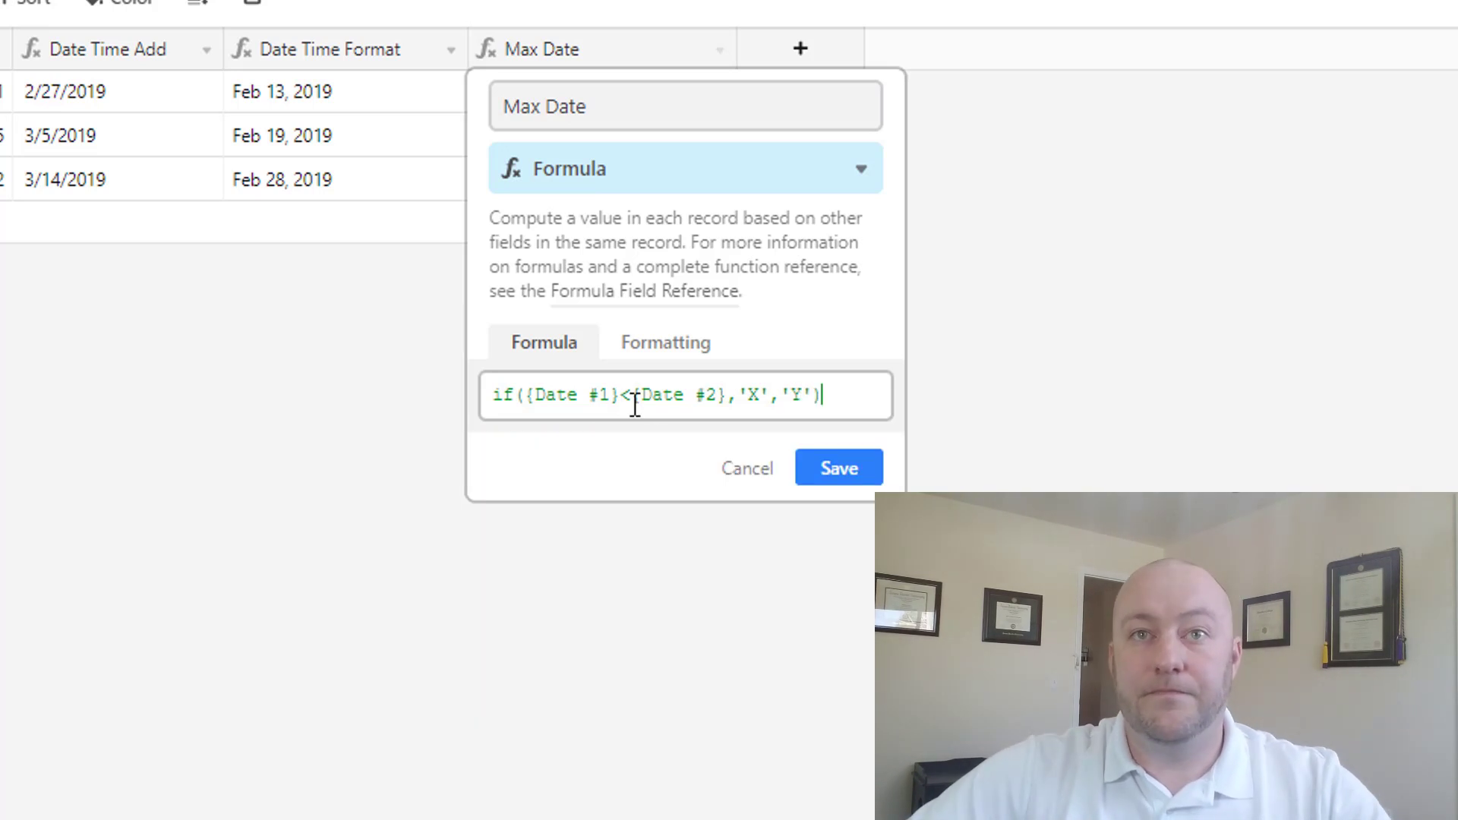
- Save the IF test formula and compare Max Date results with the Date #1 values
left_click(838, 475)
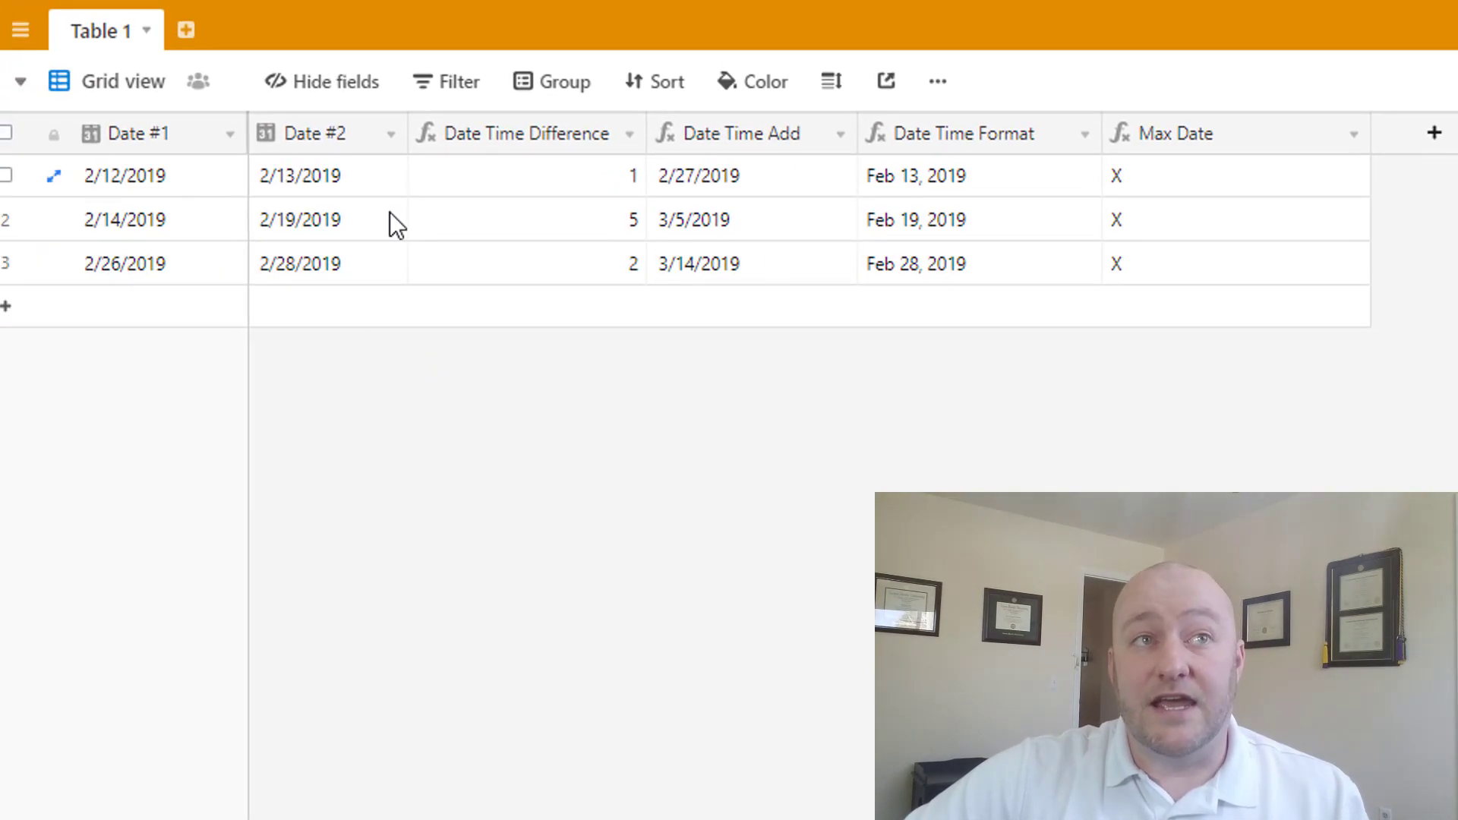
left_click_drag(1035, 160, 1046, 248)
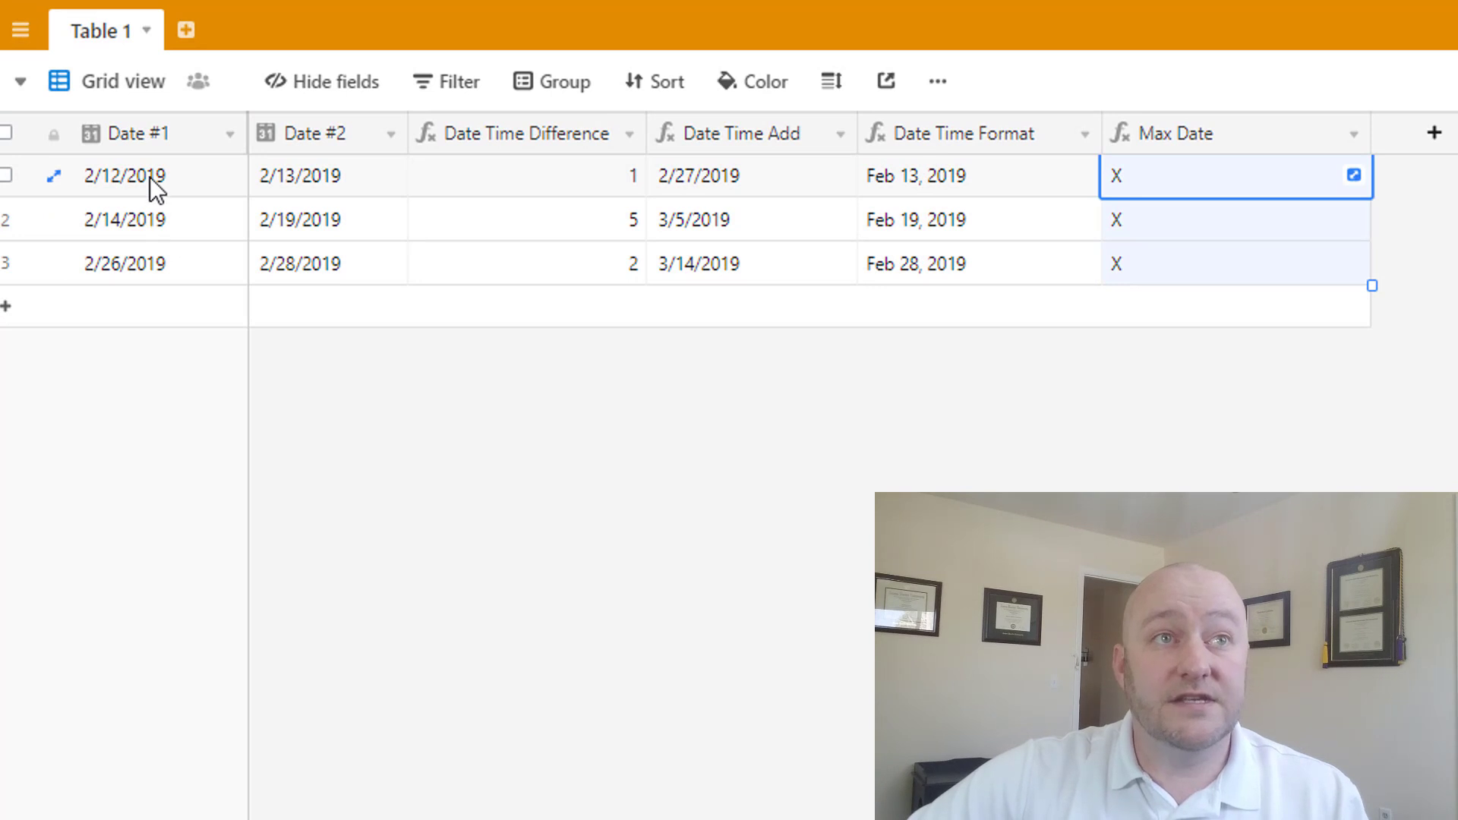
left_click_drag(153, 188, 150, 267)
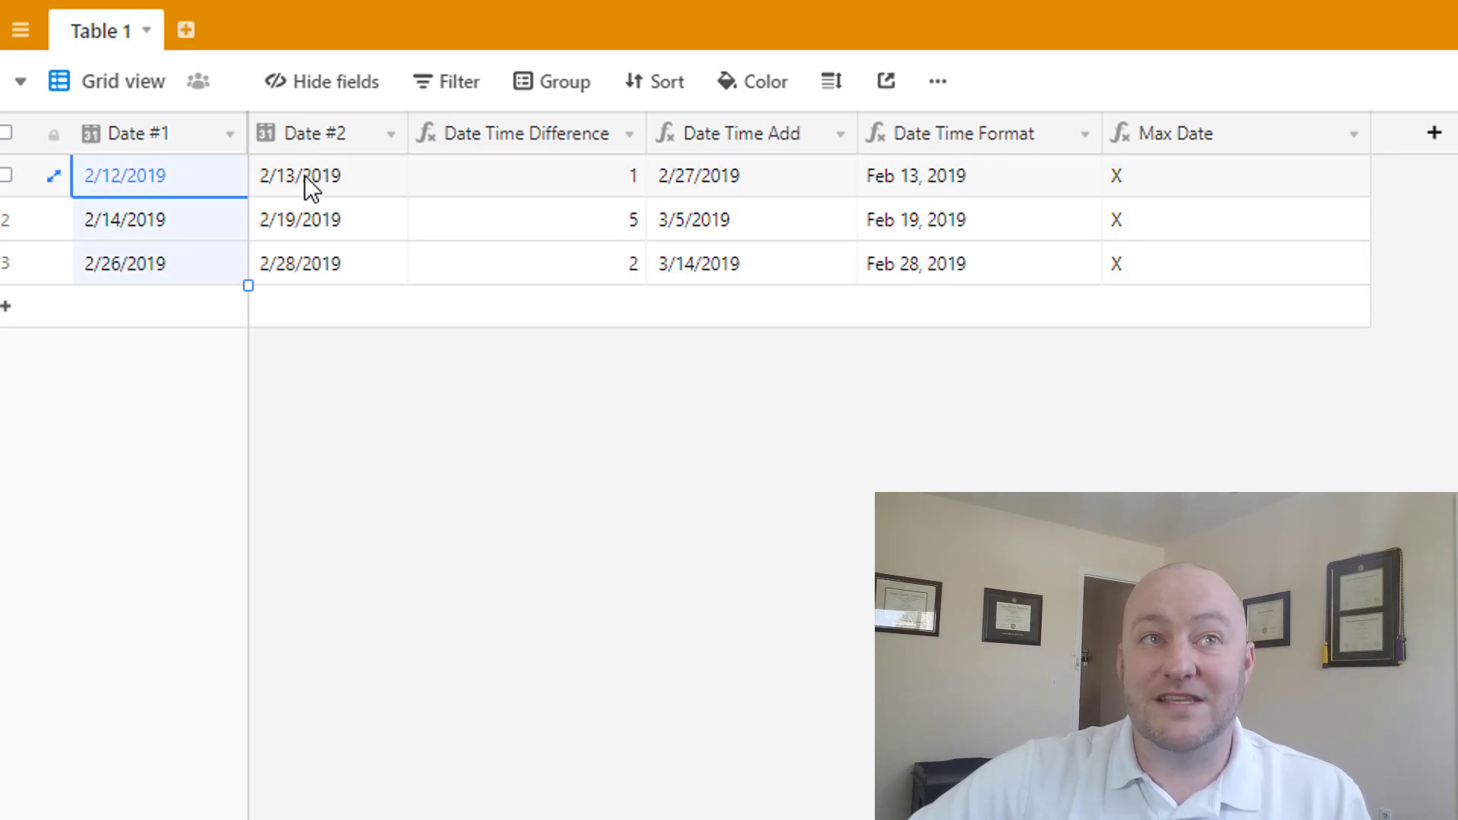
- Change row 2's Date #1 to 2/26/2019 so its Max Date shows Y, then narrow the column
left_click(171, 222)
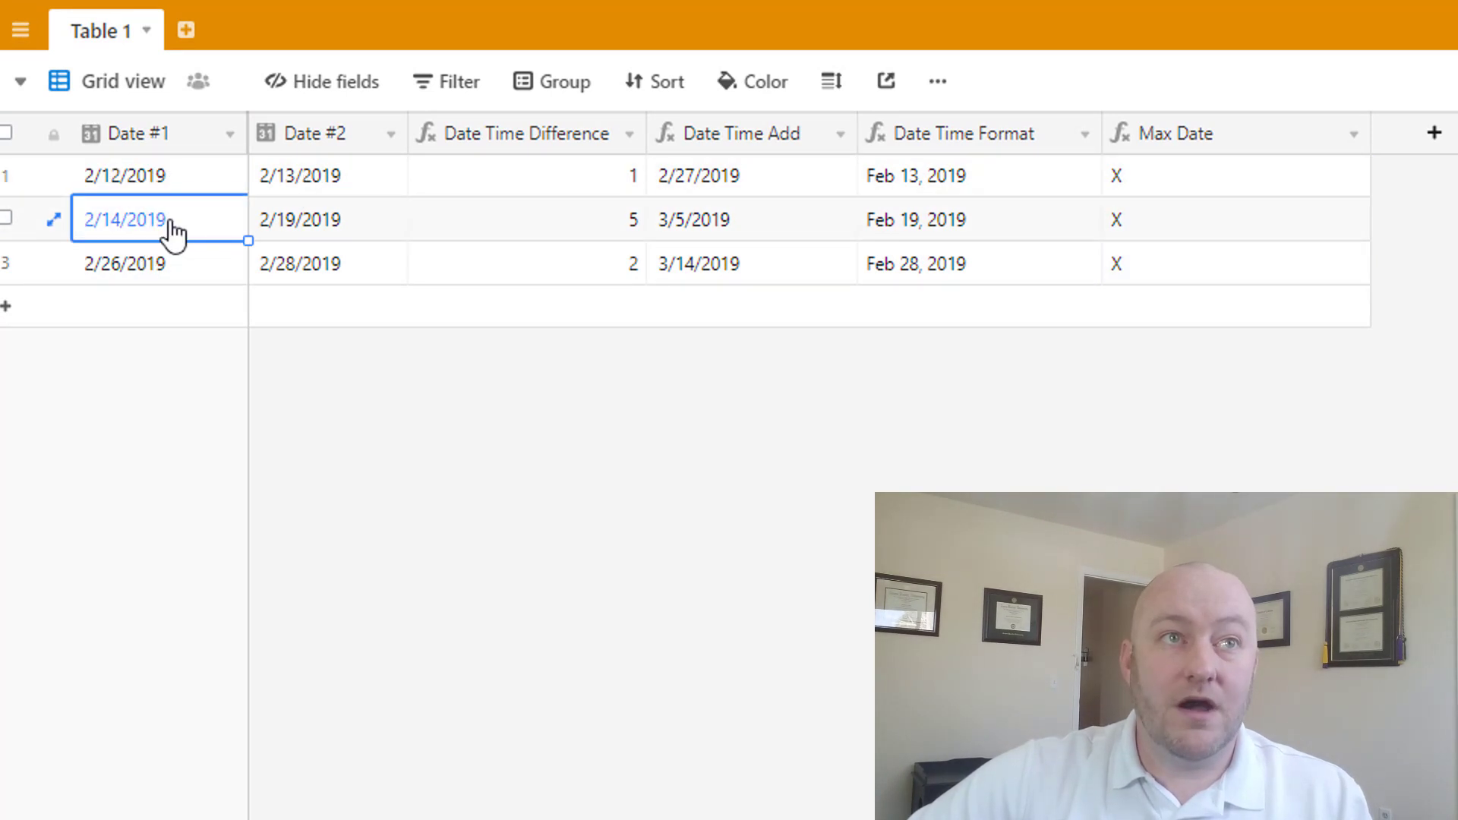
left_click(170, 222)
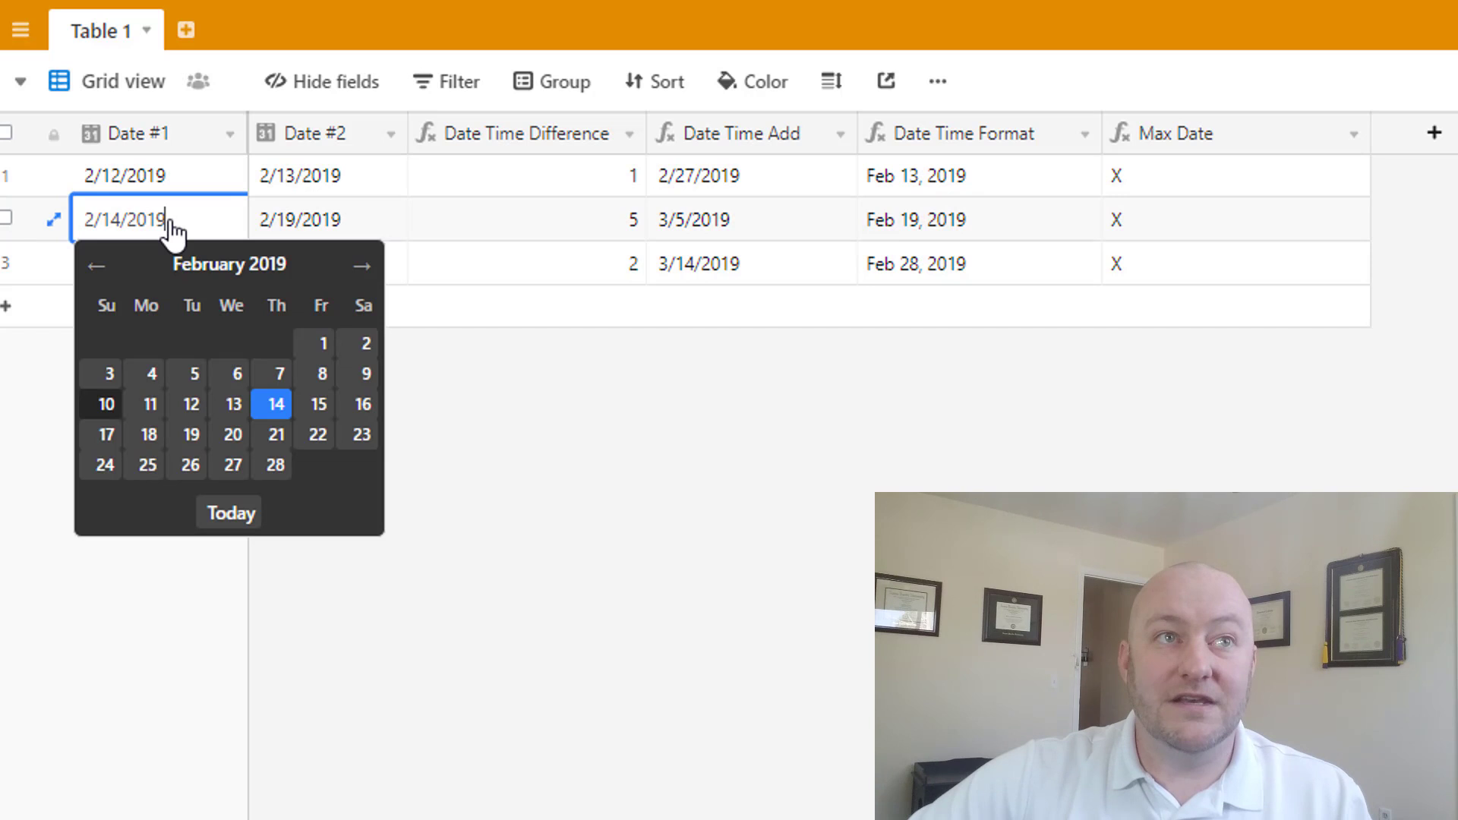
left_click(190, 468)
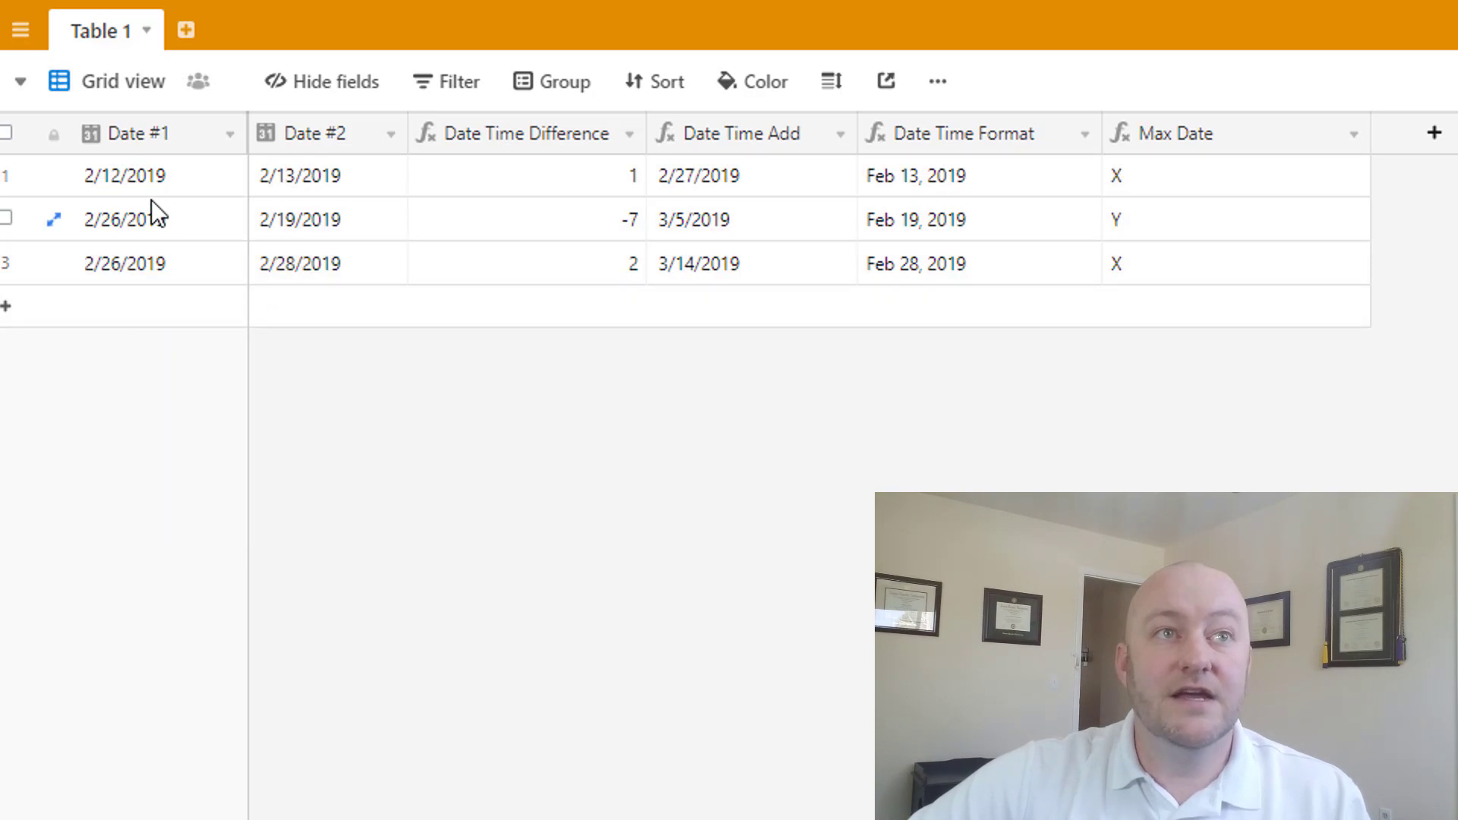
left_click(144, 224)
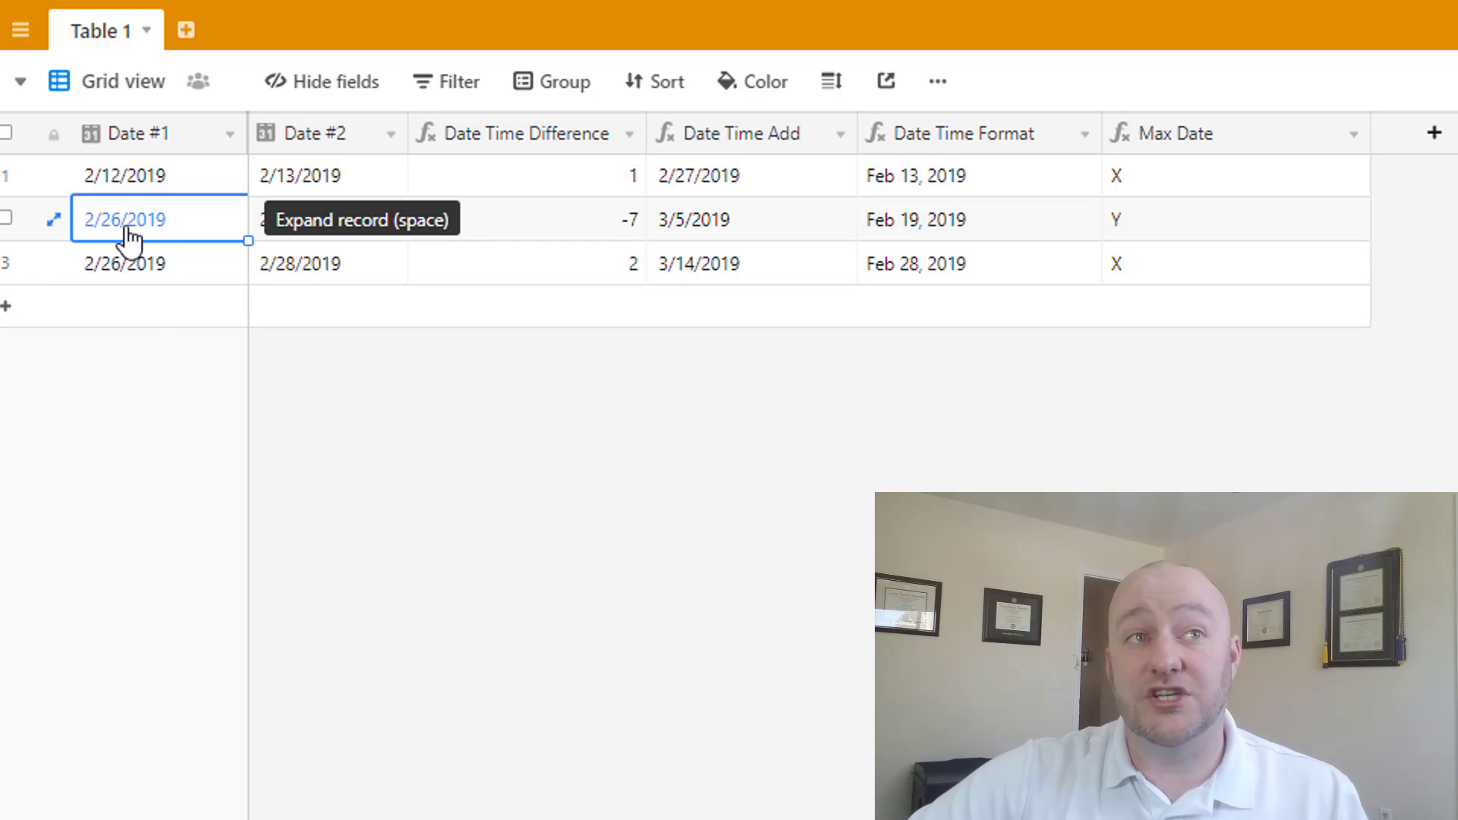
left_click(1153, 230)
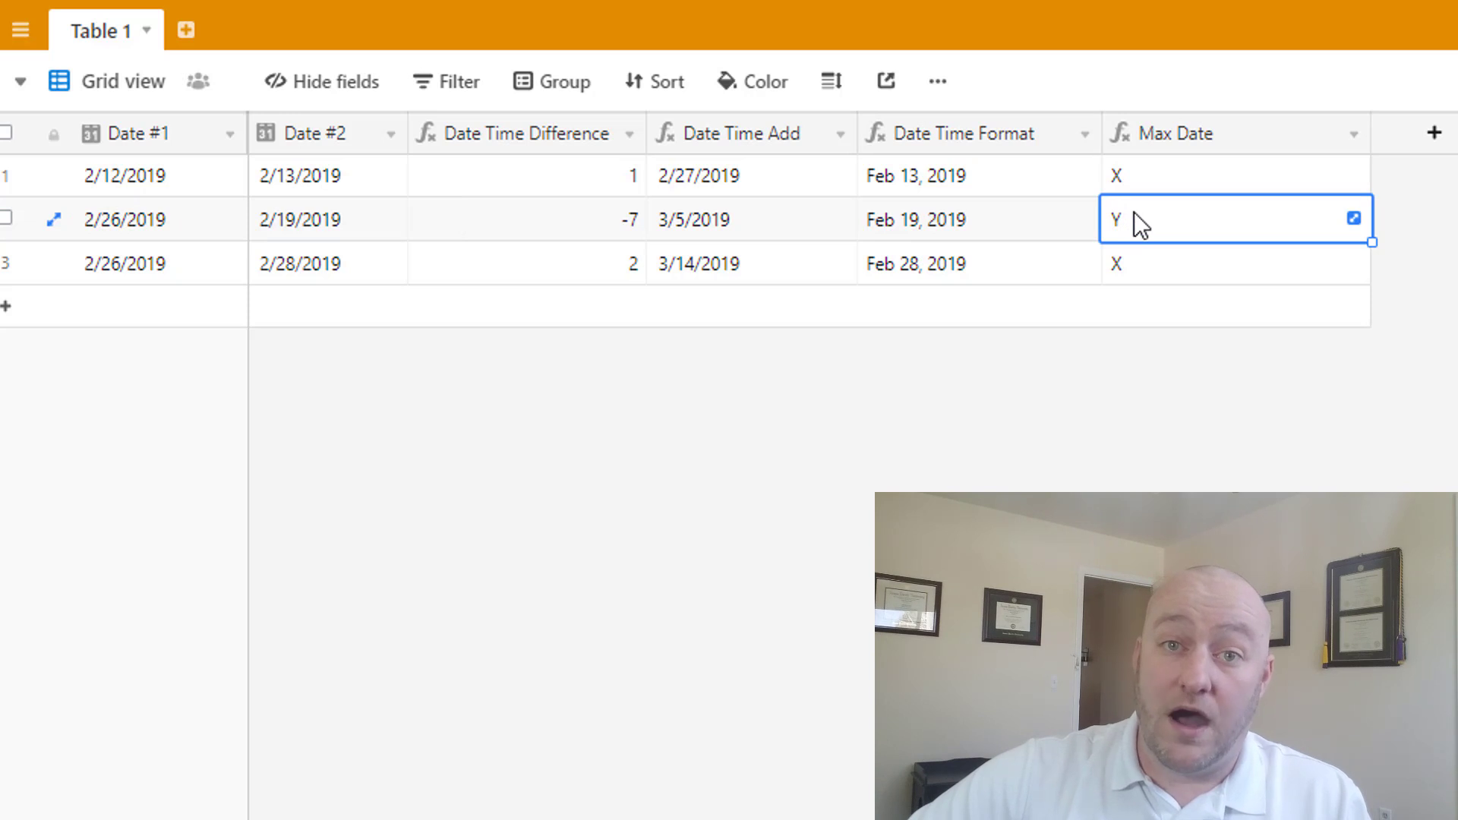
left_click_drag(1372, 140, 1339, 138)
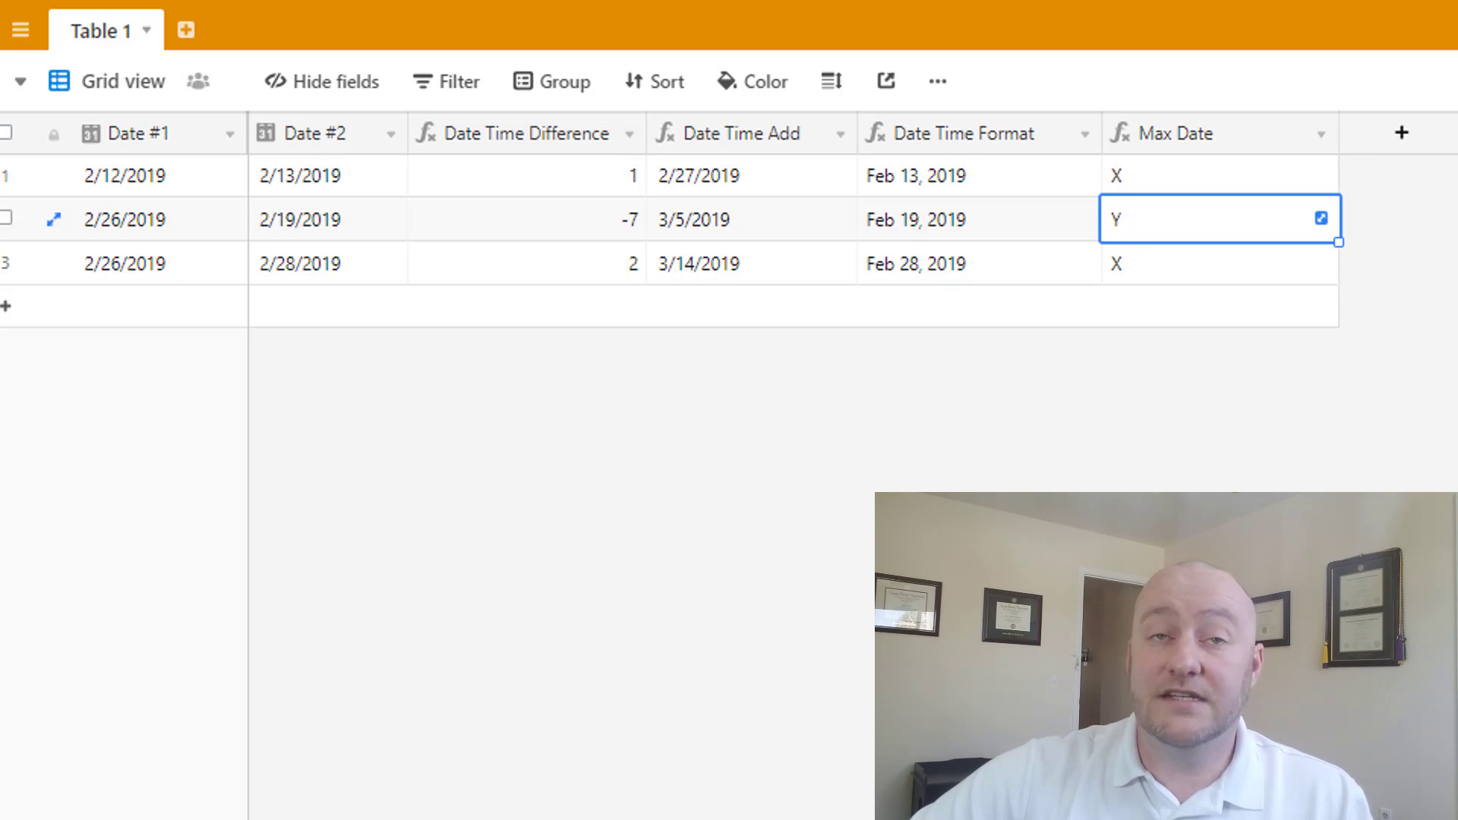
key("Escape")
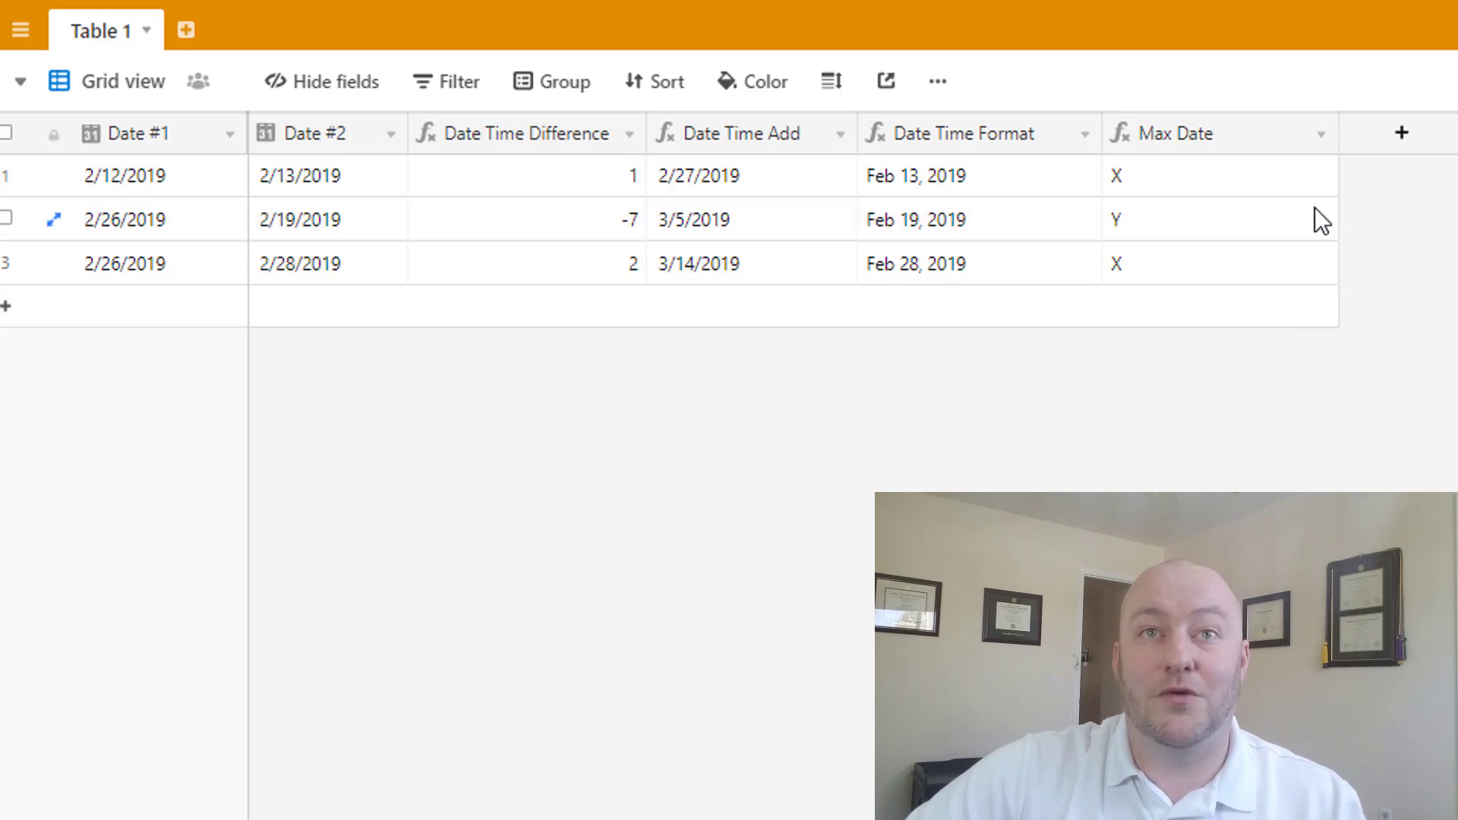
- Change Max Date's formula to IF({Date #1}<{Date #2},{Date #2},{Date #1}) and save it
left_click(1321, 135)
left_click(1267, 190)
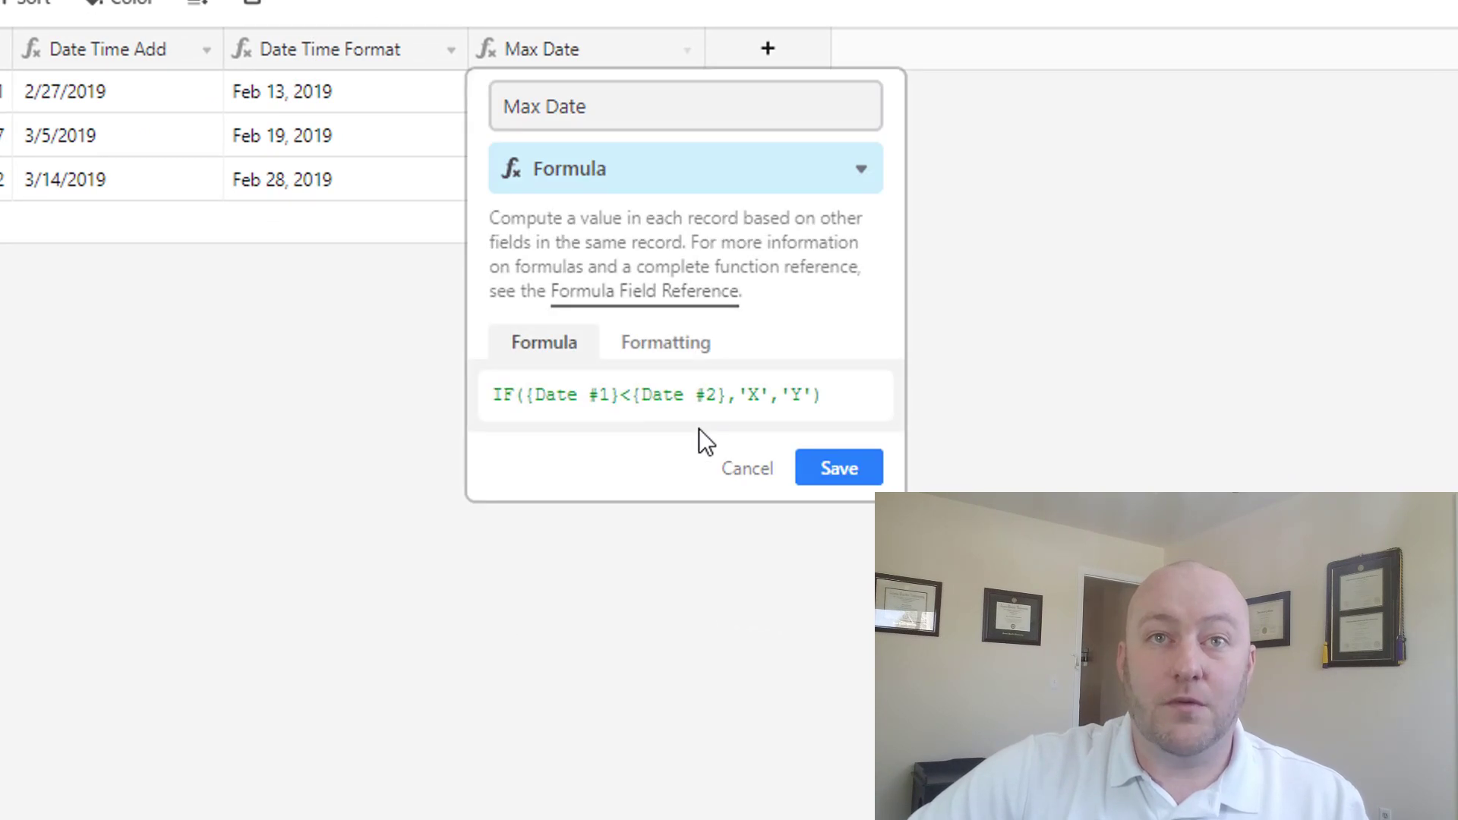
double_click(754, 394)
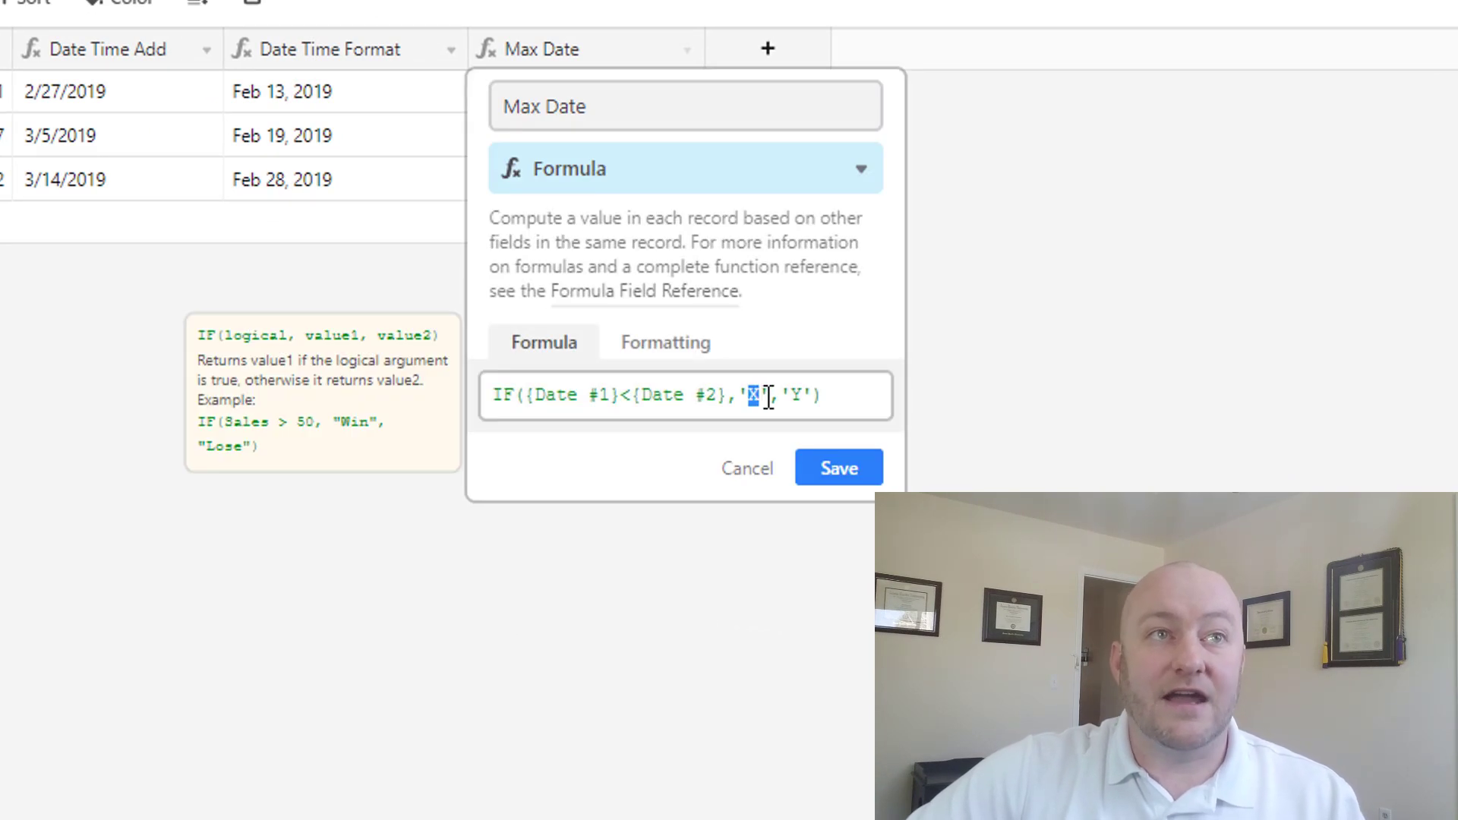
left_click_drag(738, 395, 772, 399)
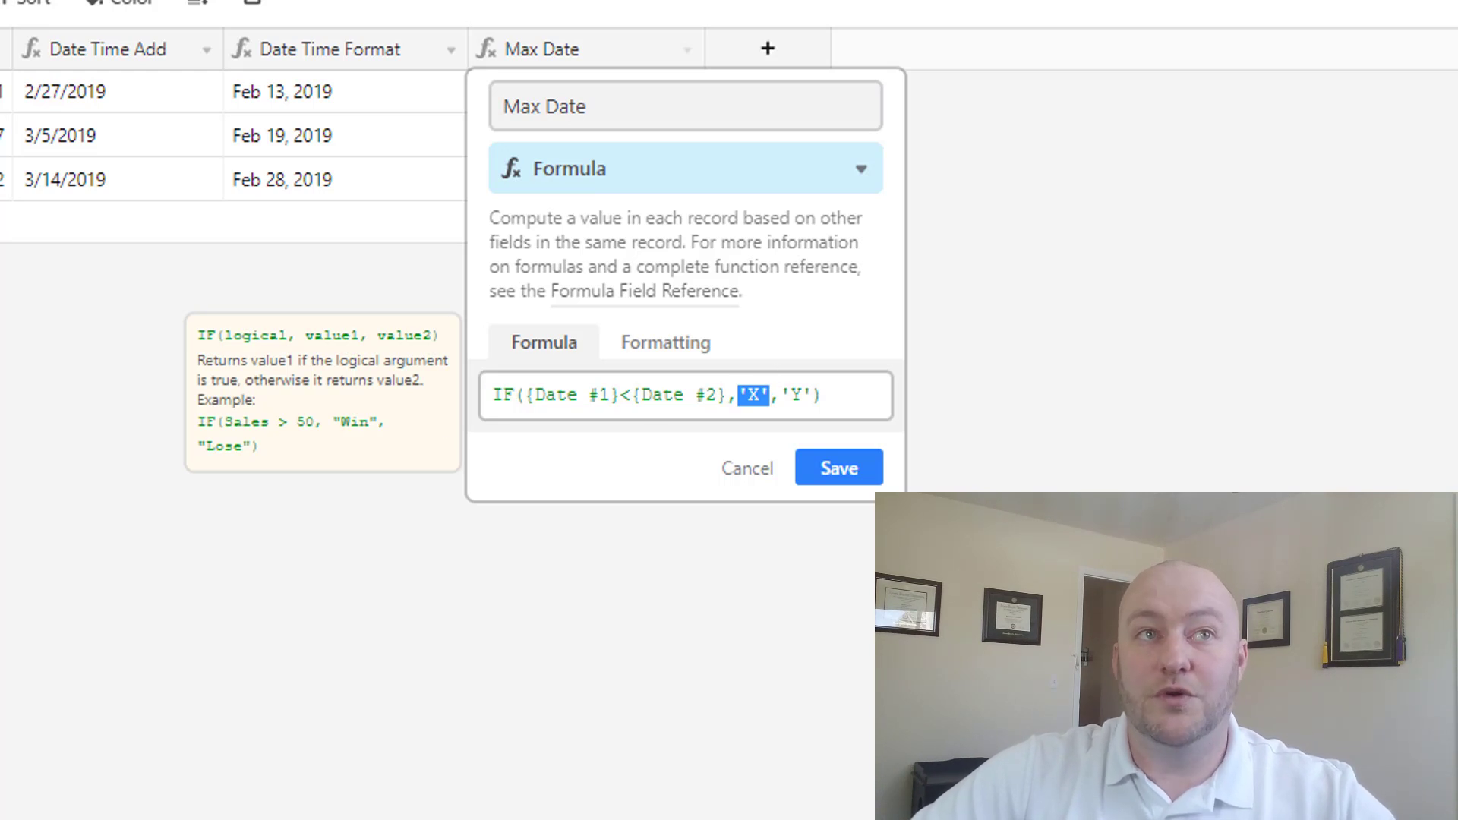
type("dat")
left_click(576, 493)
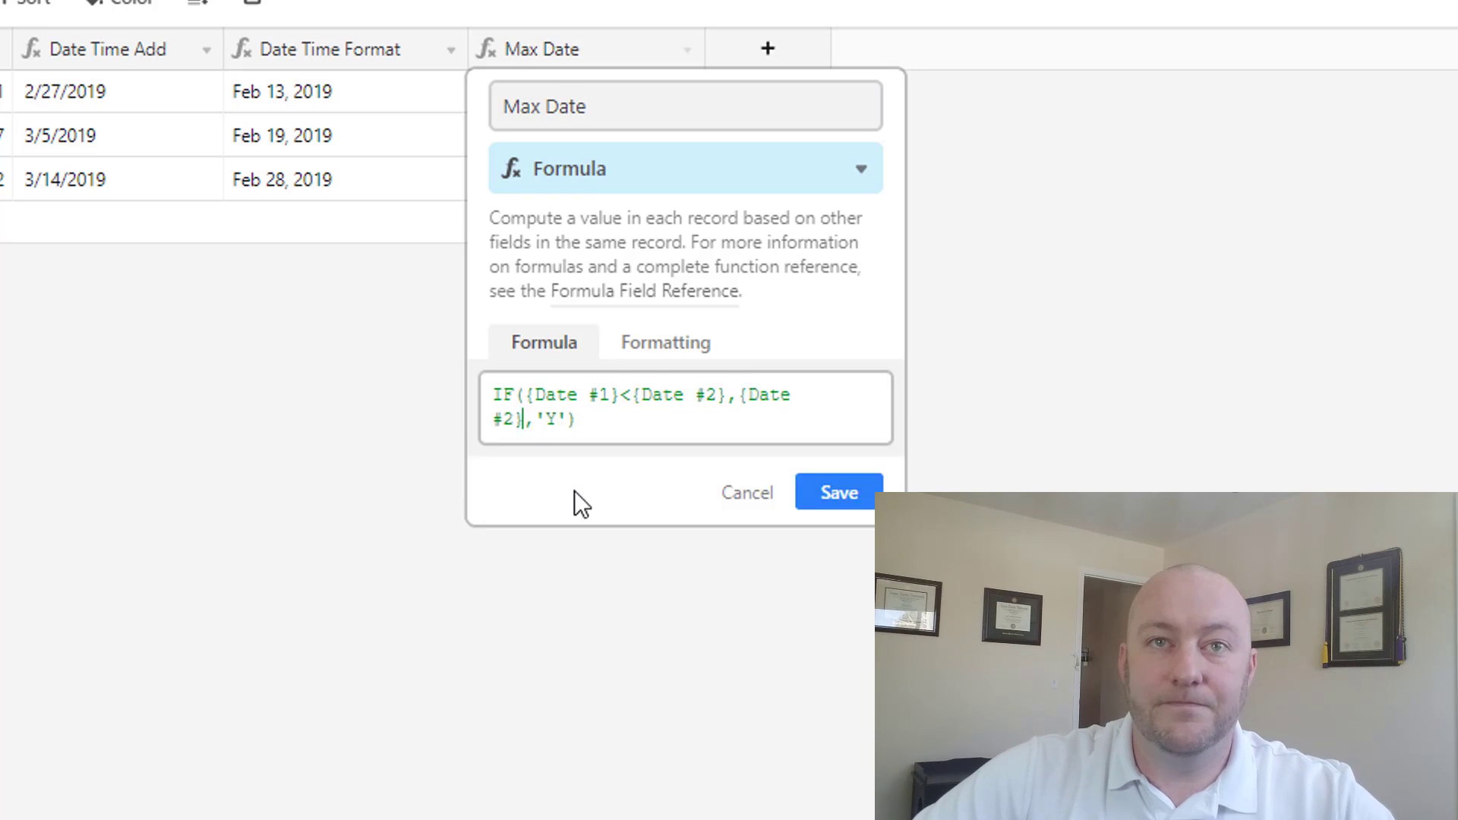
left_click_drag(544, 417, 575, 416)
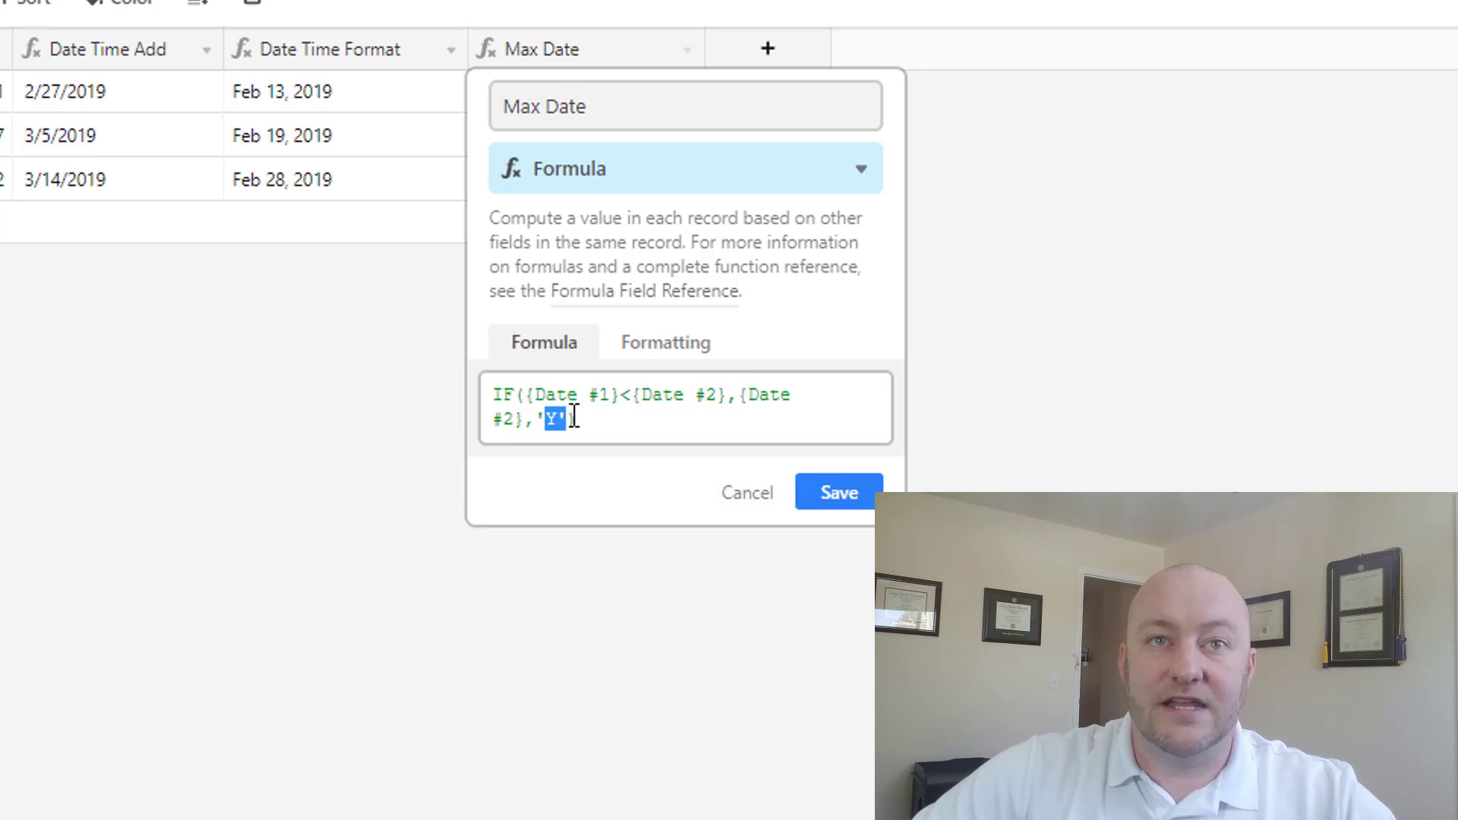
key("BackSpace")
key("BackSpace")
type("da")
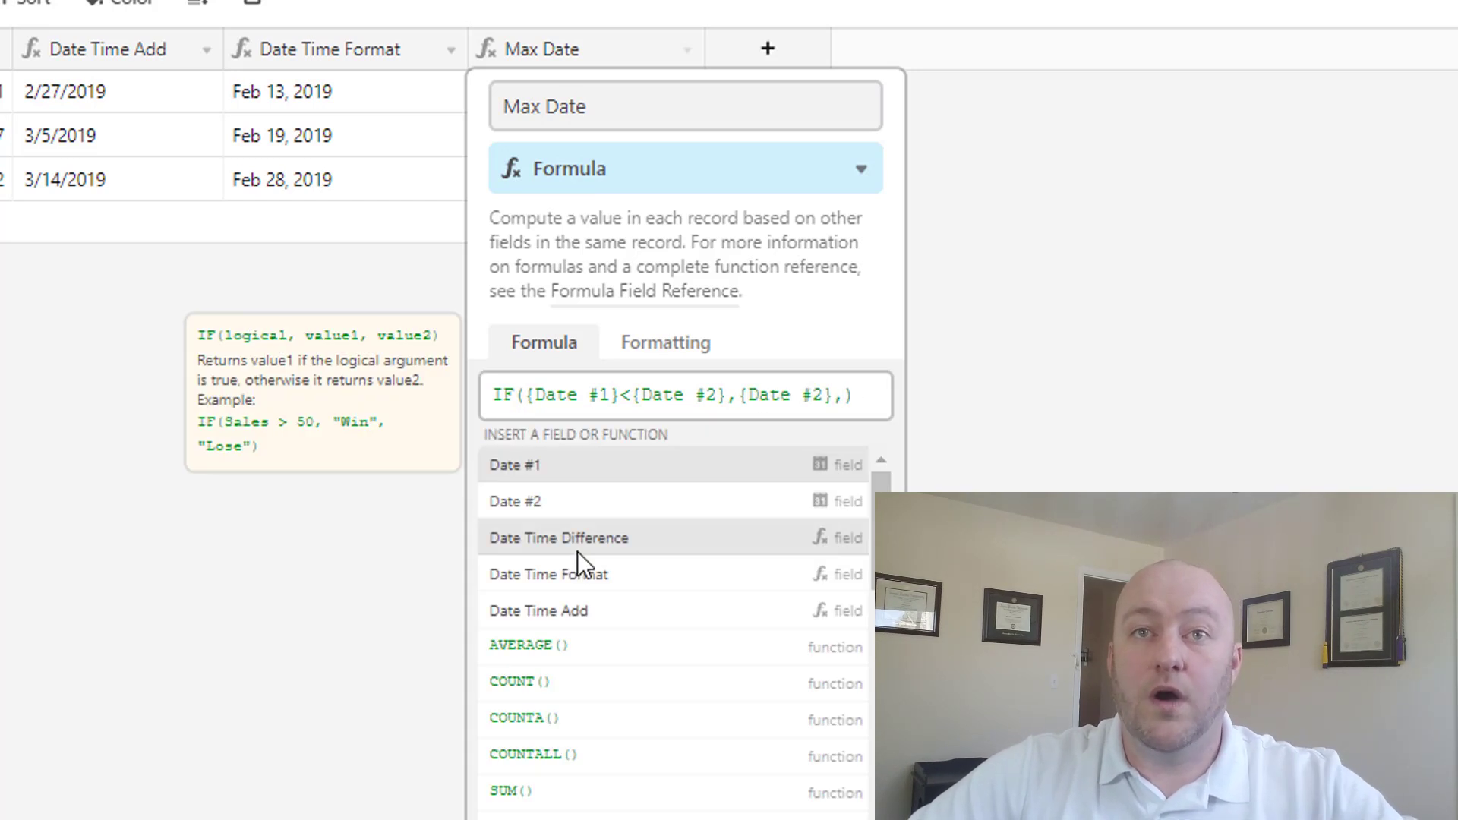
type("t")
left_click(556, 498)
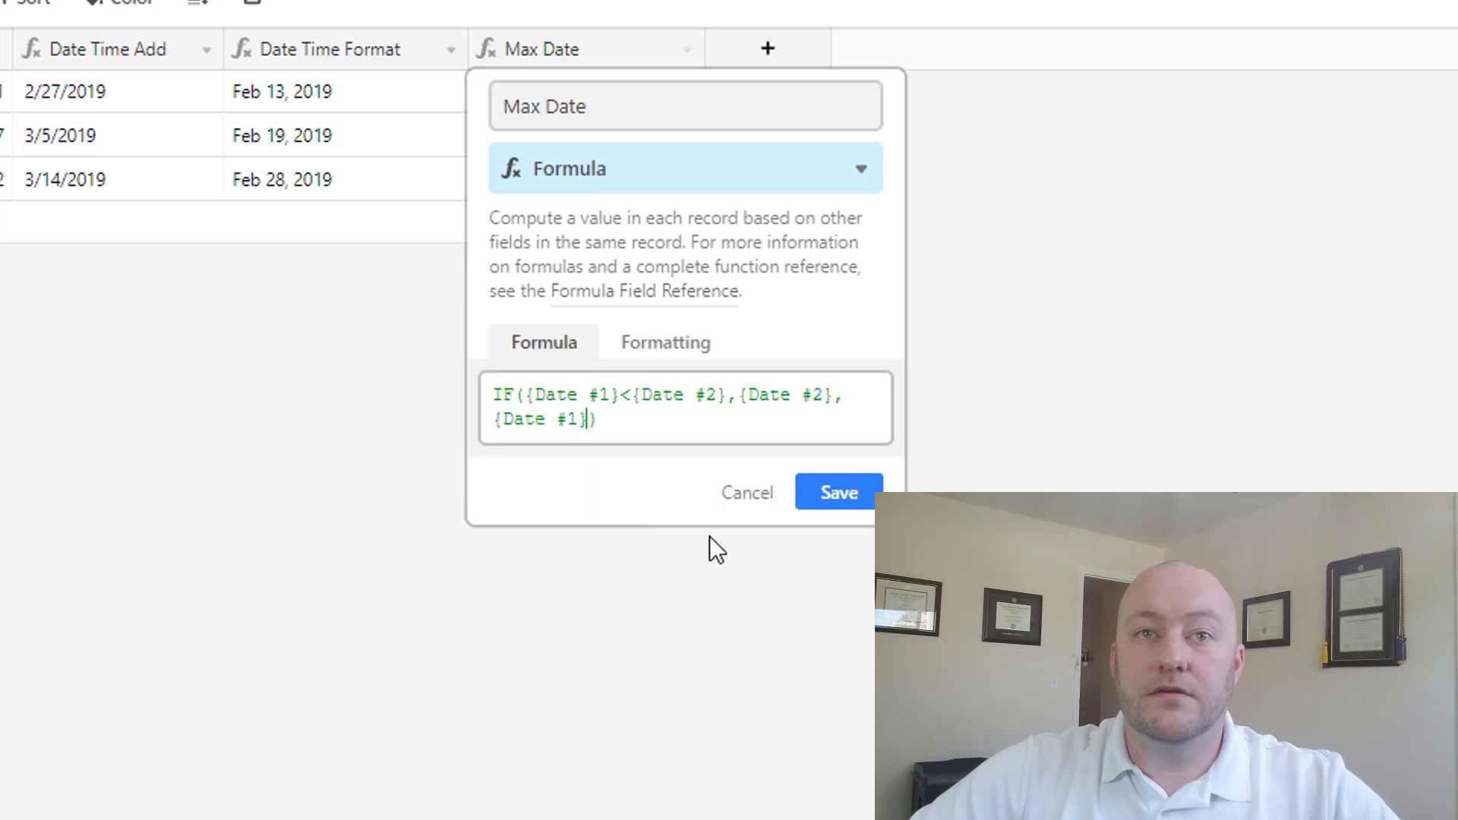
left_click(831, 502)
left_click(566, 93)
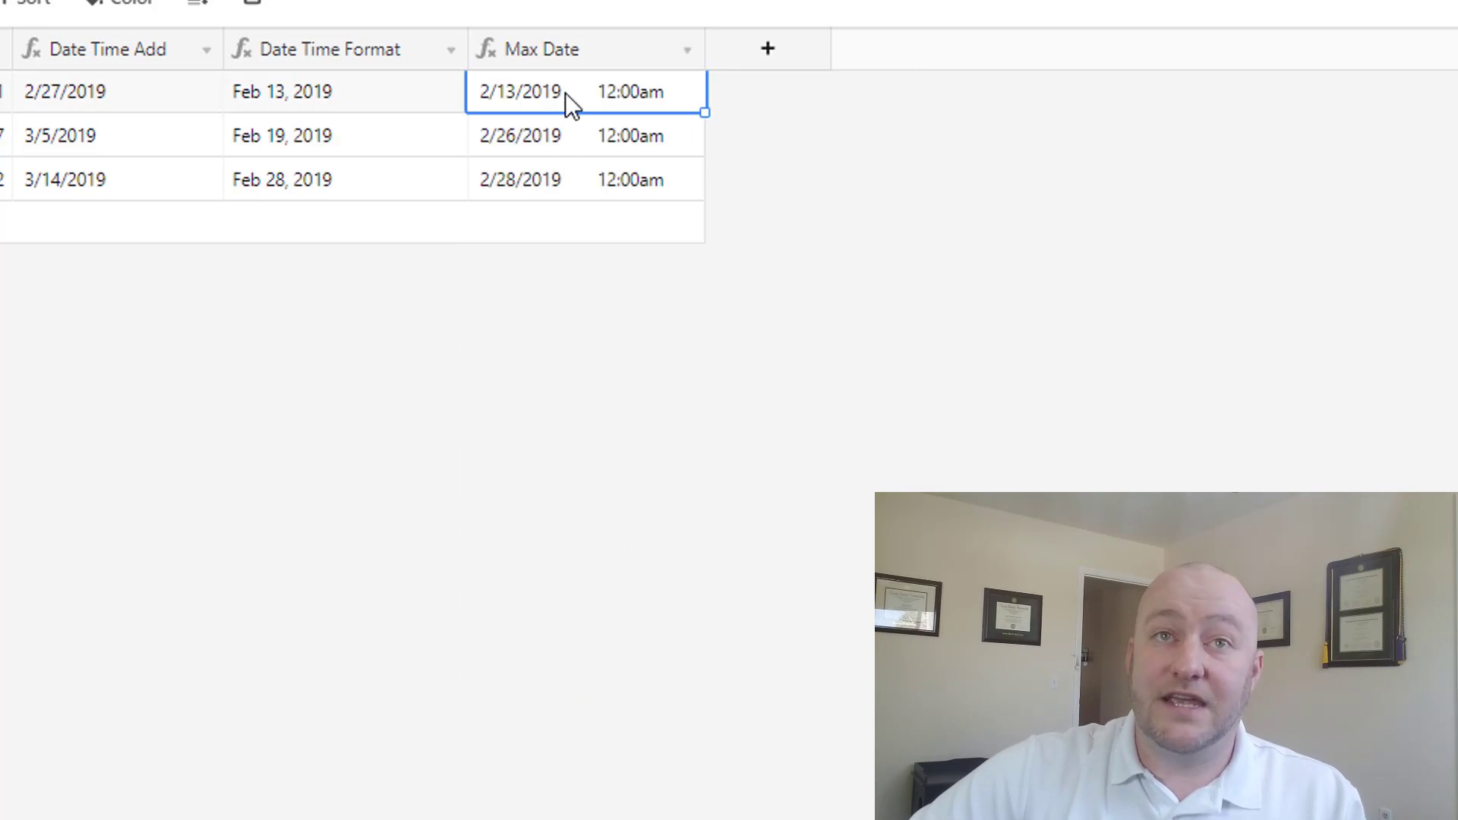
- Switch off 'Include a time field' in Max Date's formatting so it shows plain dates like 2/13/2019
left_click_drag(566, 93, 575, 189)
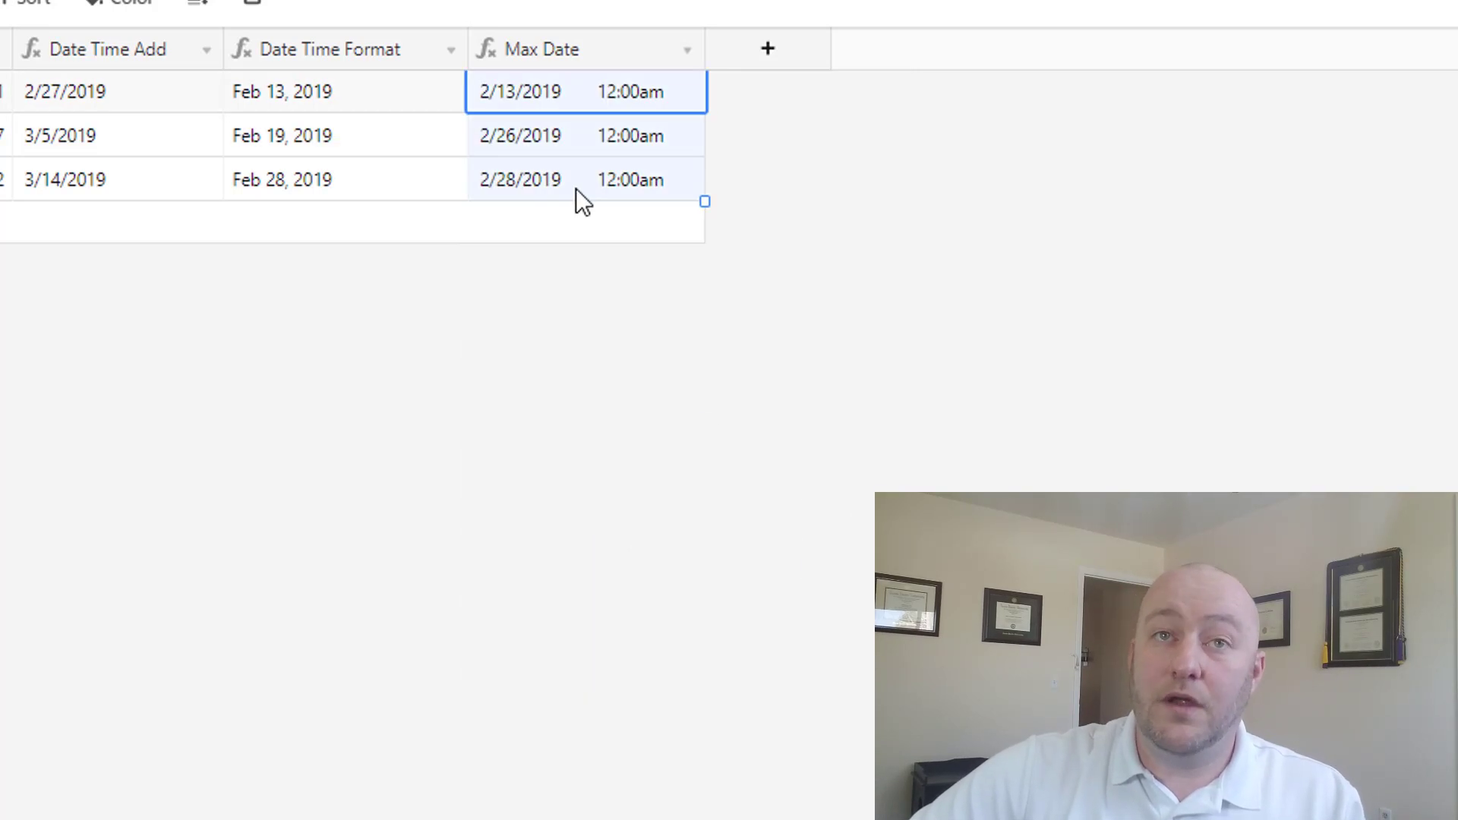
left_click(687, 49)
left_click(617, 94)
left_click(621, 363)
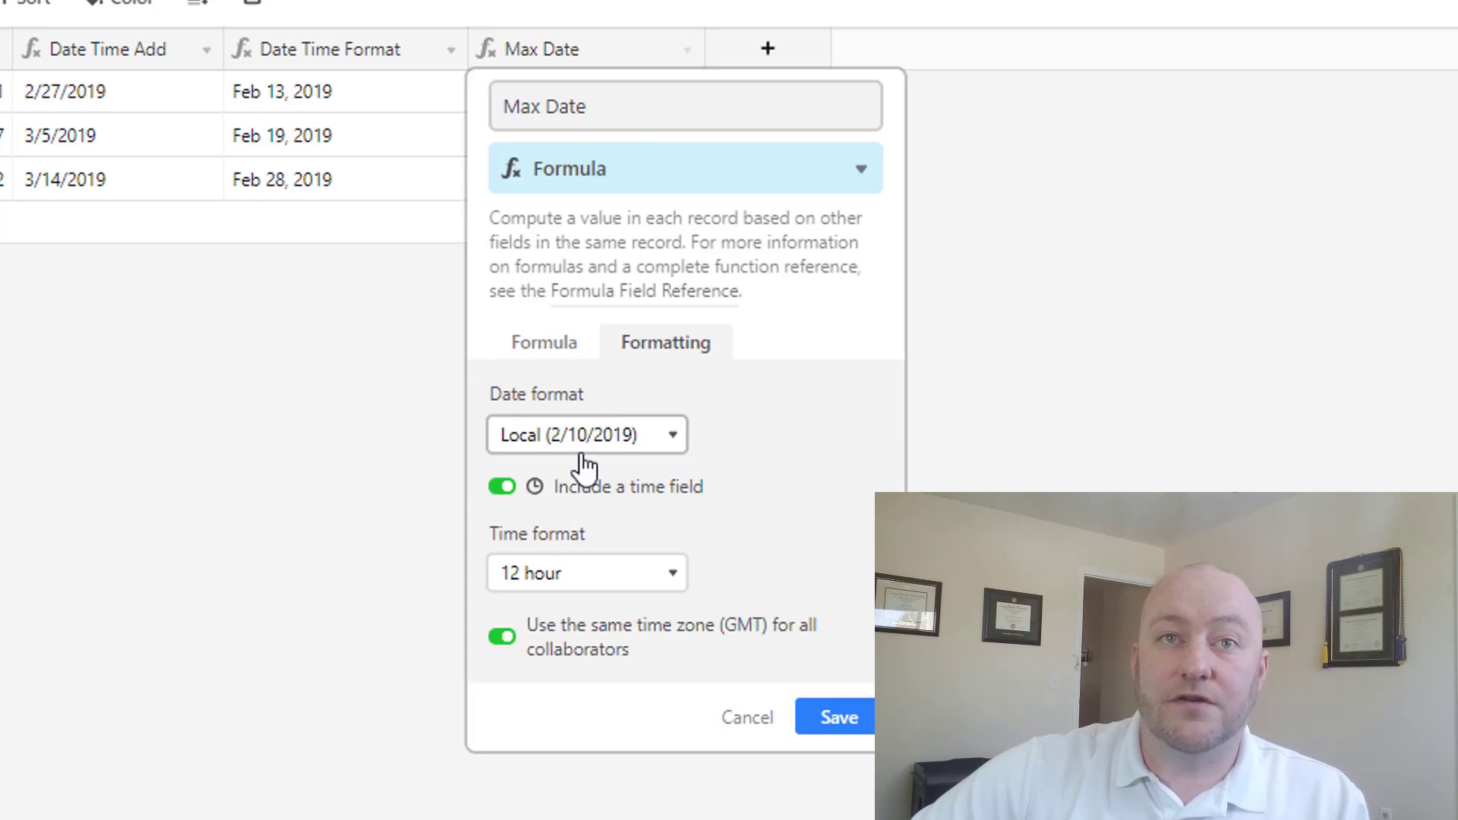
left_click(587, 486)
left_click(897, 634)
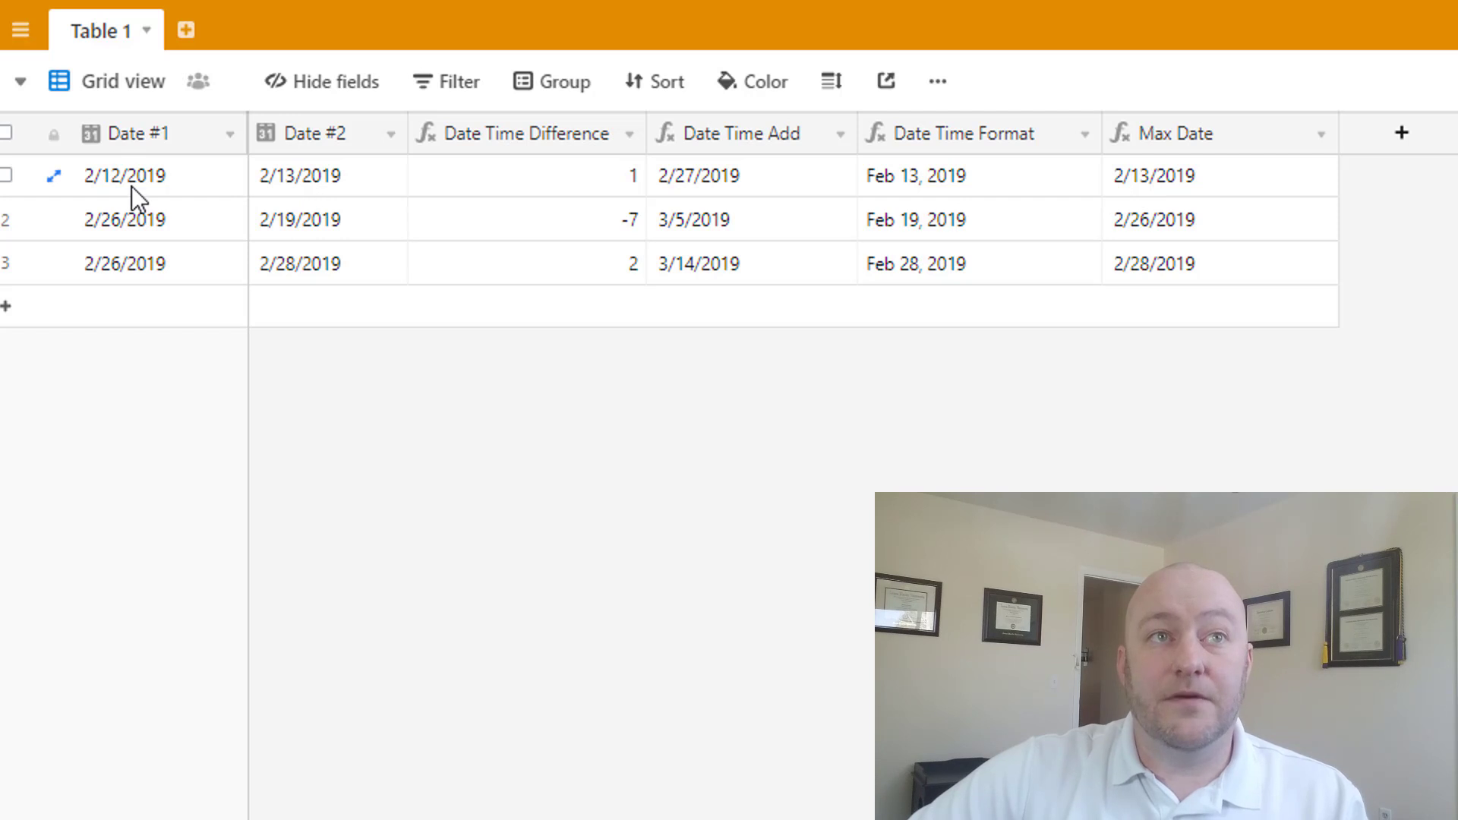
left_click(1184, 199)
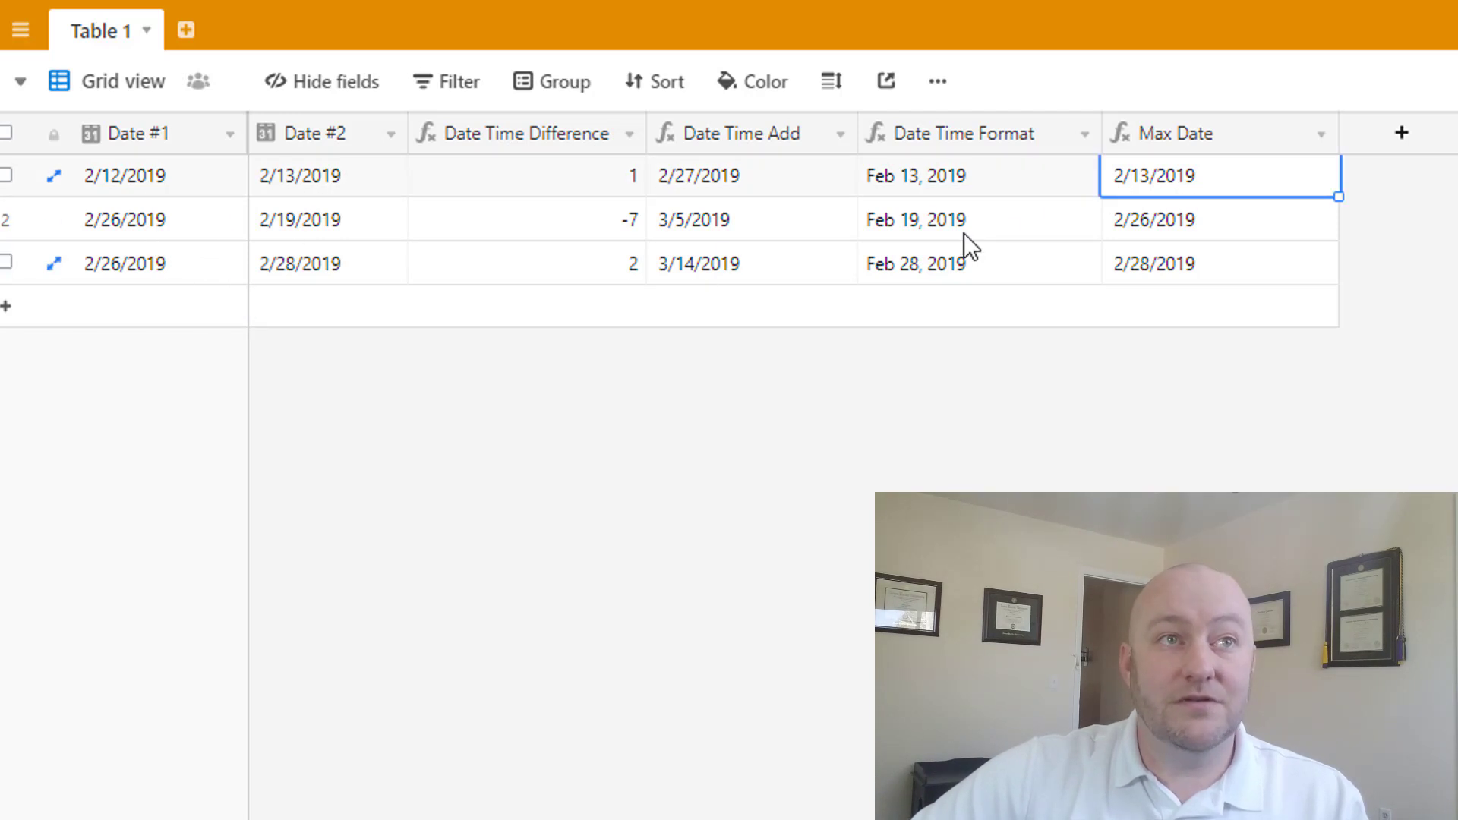
left_click(1194, 221)
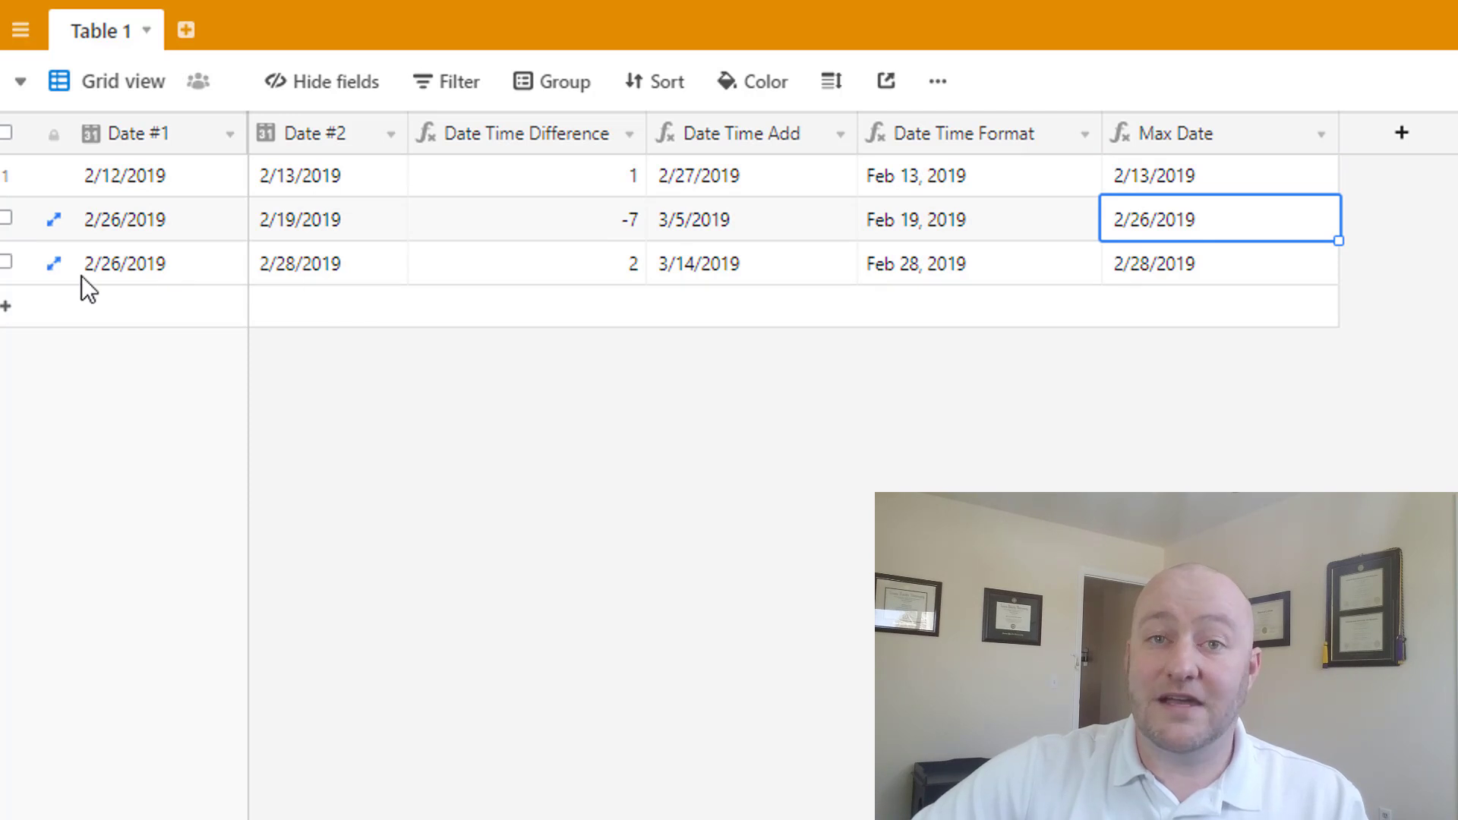
- Check row 3's result and reopen Max Date's formula IF({Date #1}<{Date #2},{Date #2},{Date #1})
left_click(1195, 273)
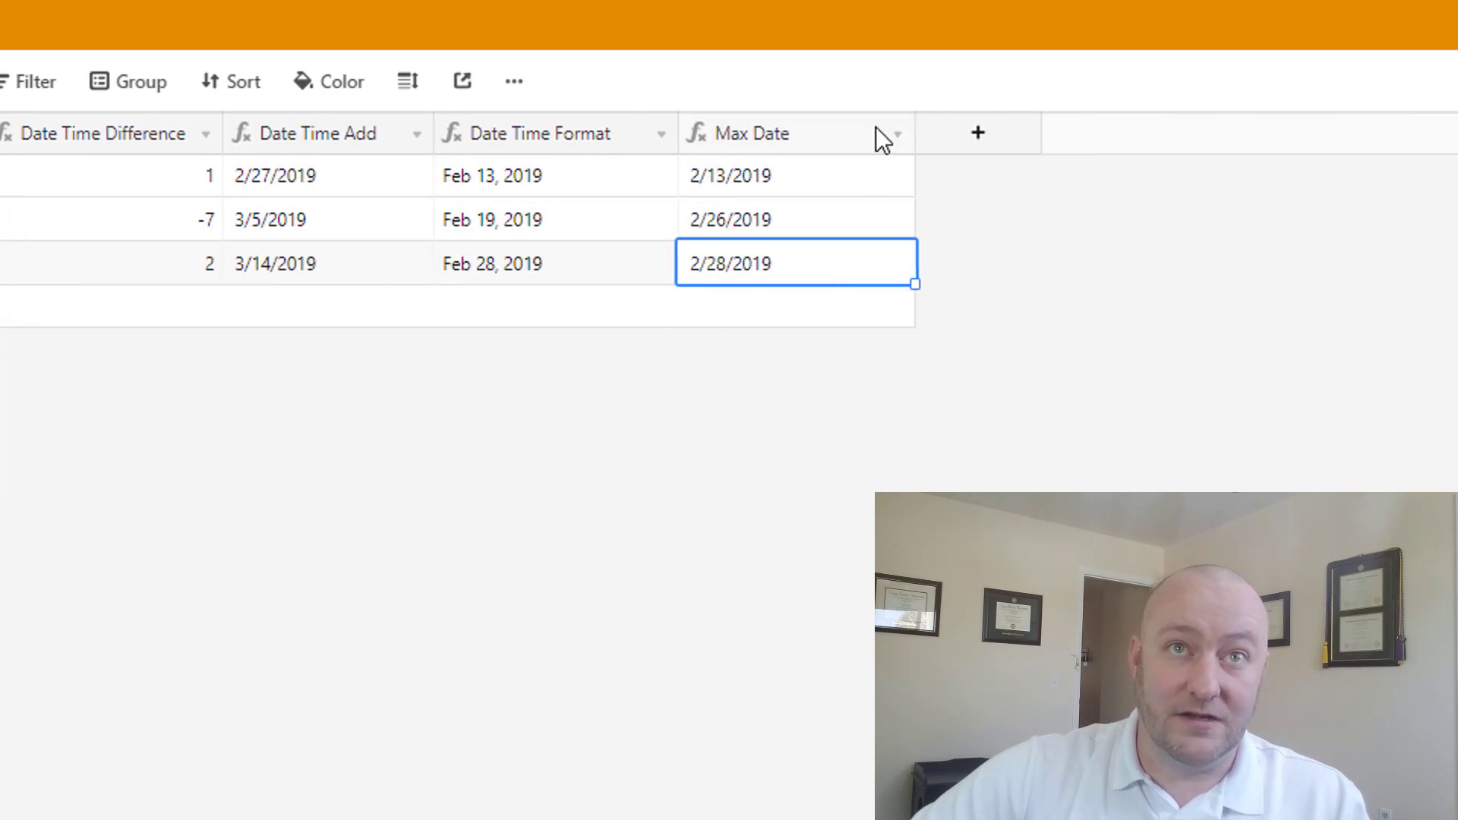
left_click(897, 135)
left_click(867, 183)
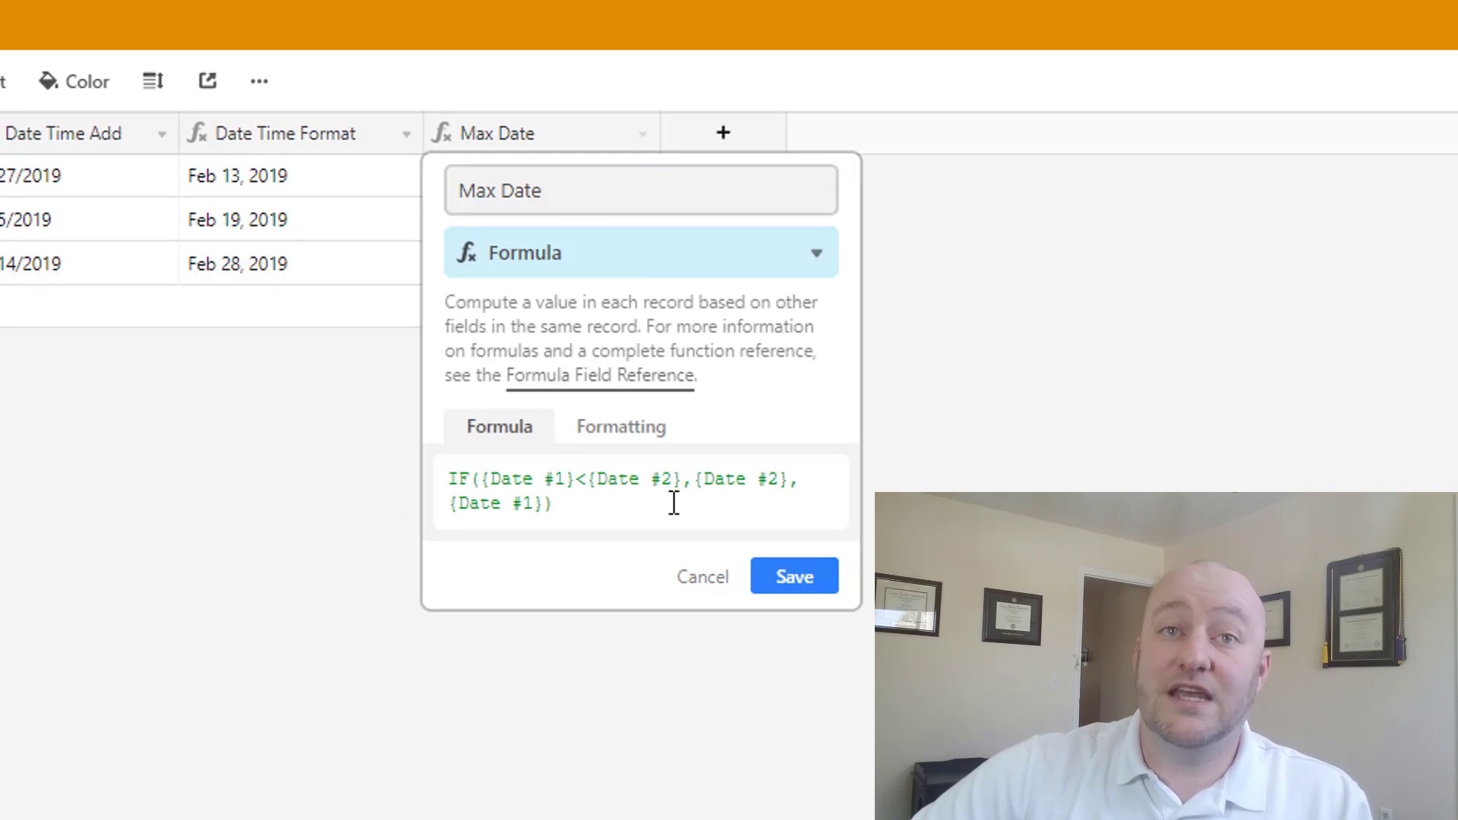